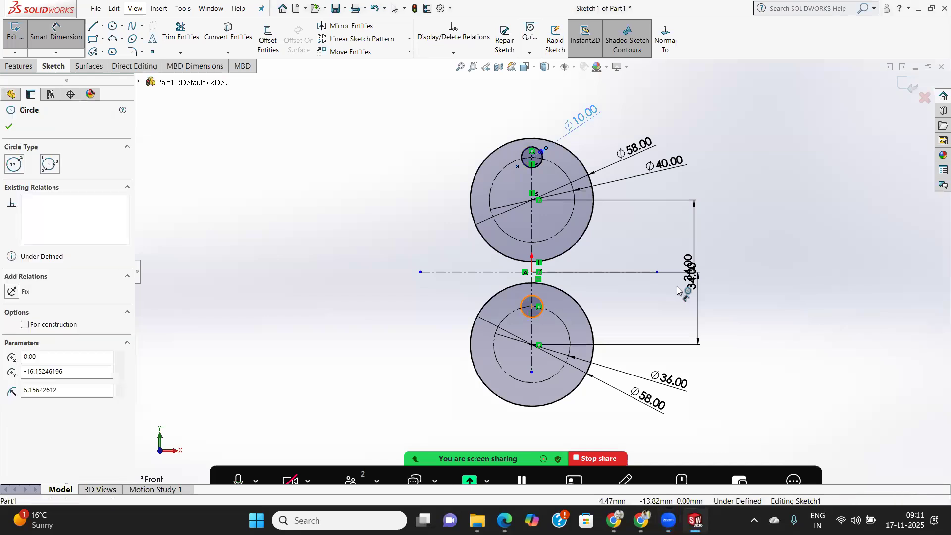
Dimension the small circle in the lower disc to a diameter of 8 mm.
click(674, 317)
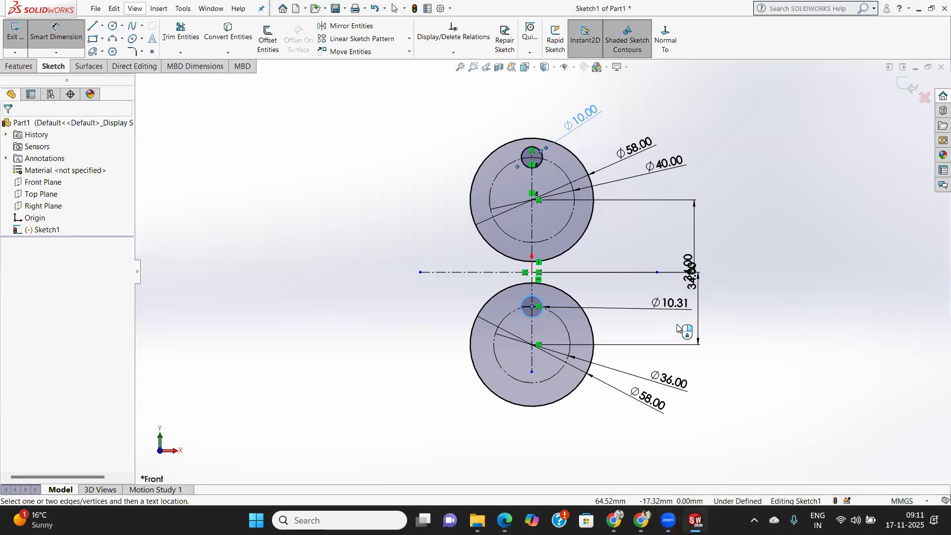
text(8)
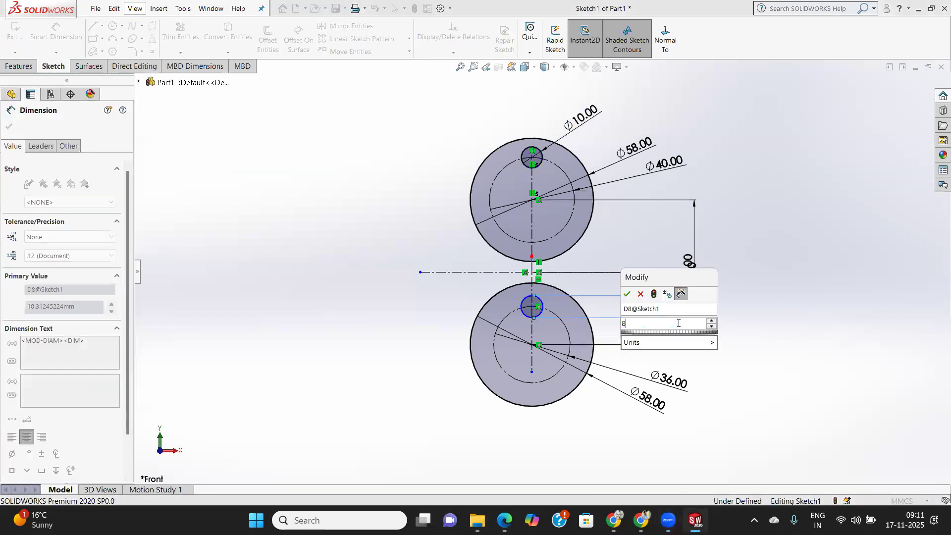
key(Return)
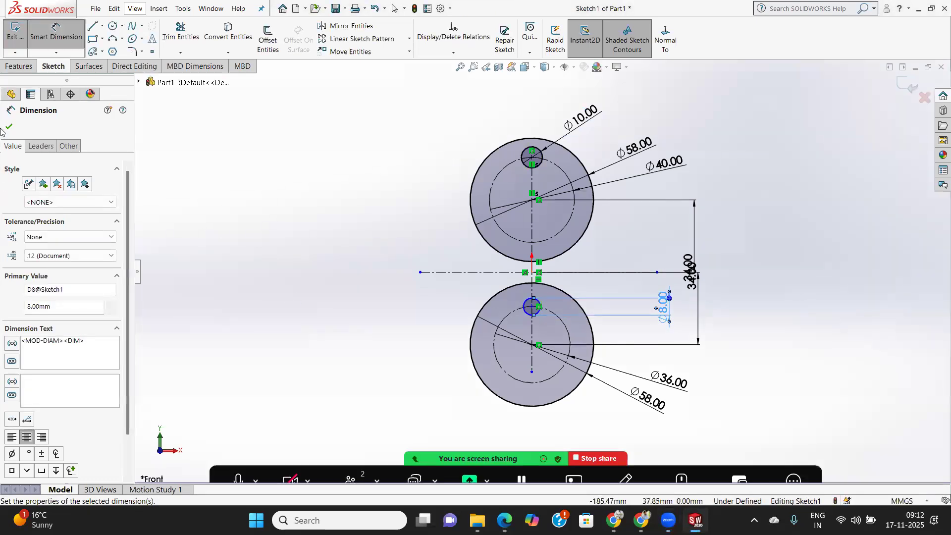
click(9, 126)
key(Escape)
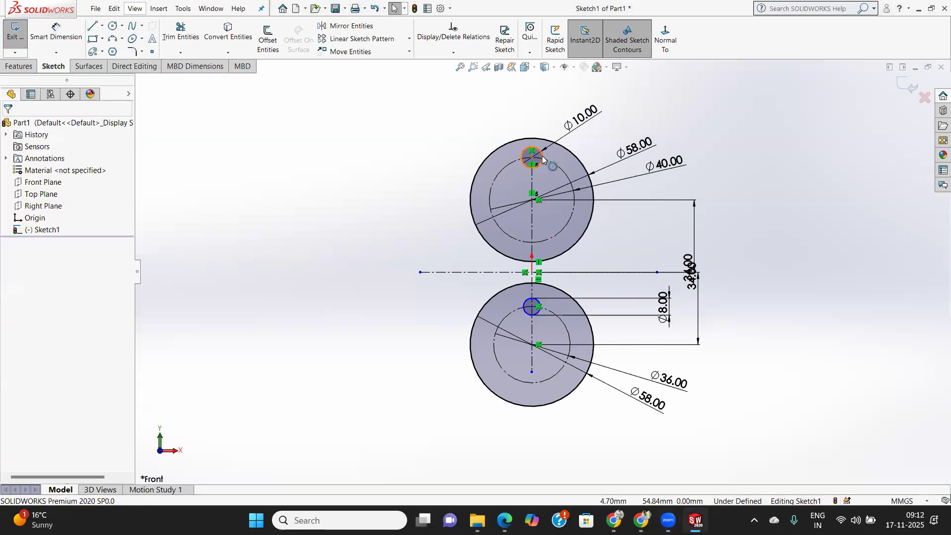
Circular-pattern the 10 mm circle around the upper disc's centre with 8 equally spaced instances over 360 degrees.
click(542, 159)
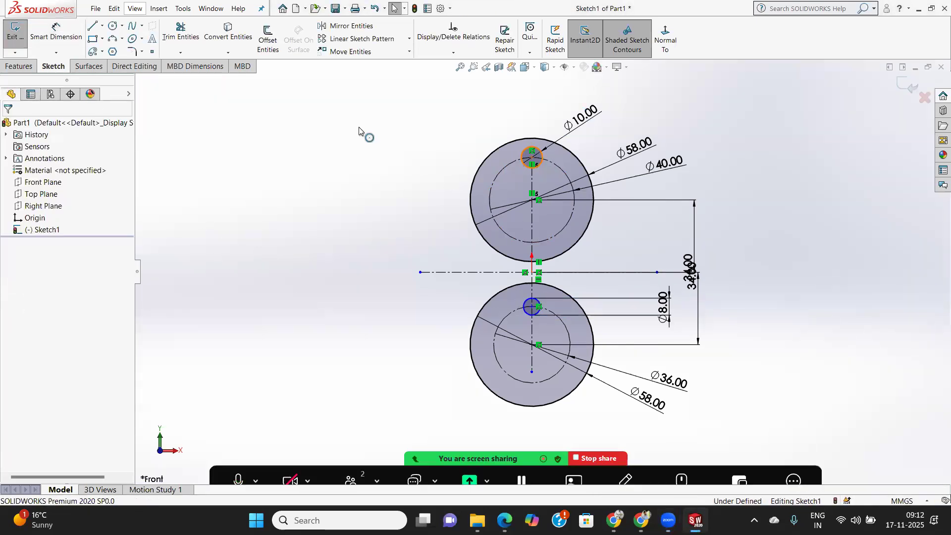
click(410, 39)
click(372, 65)
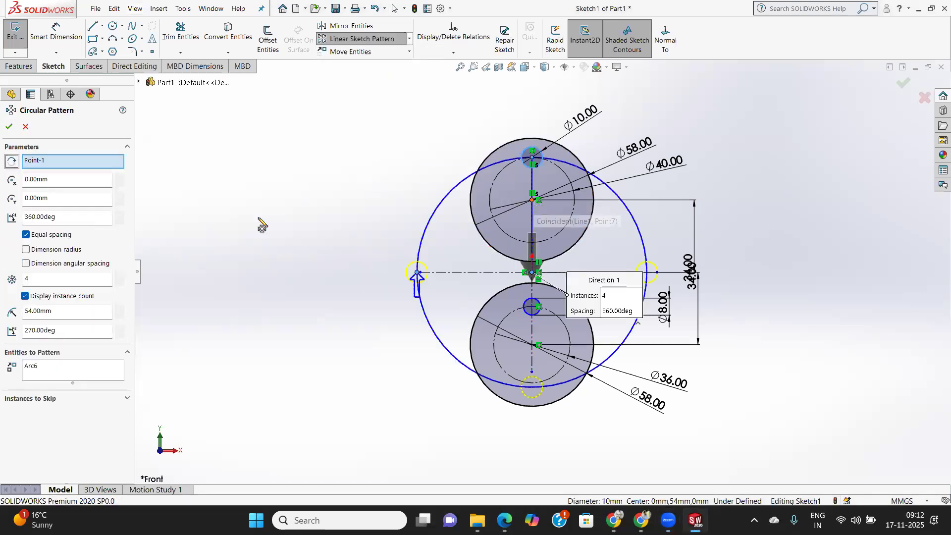
click(44, 372)
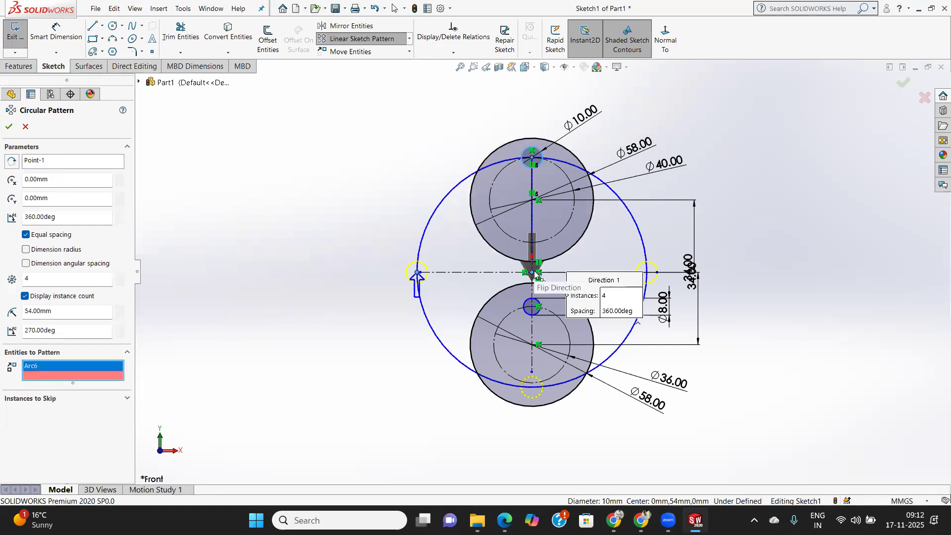
click(533, 204)
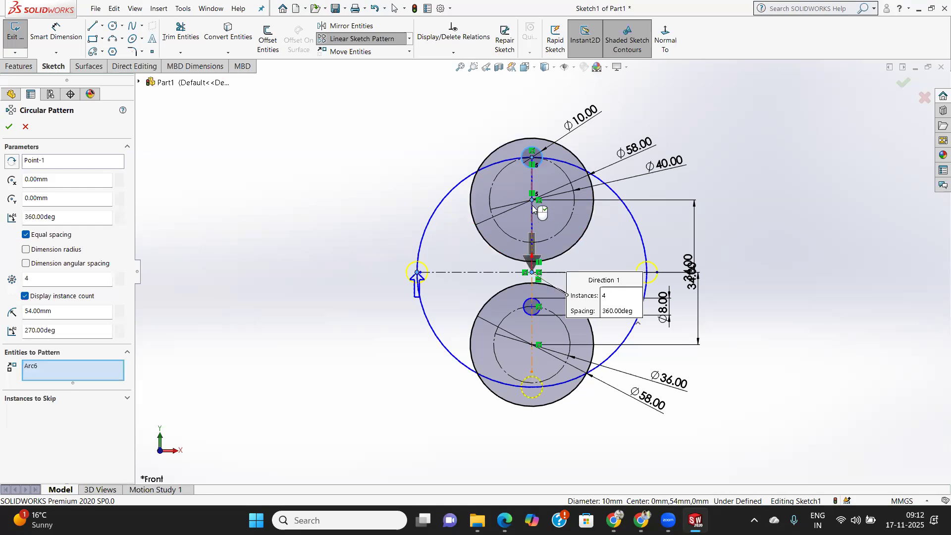
click(60, 161)
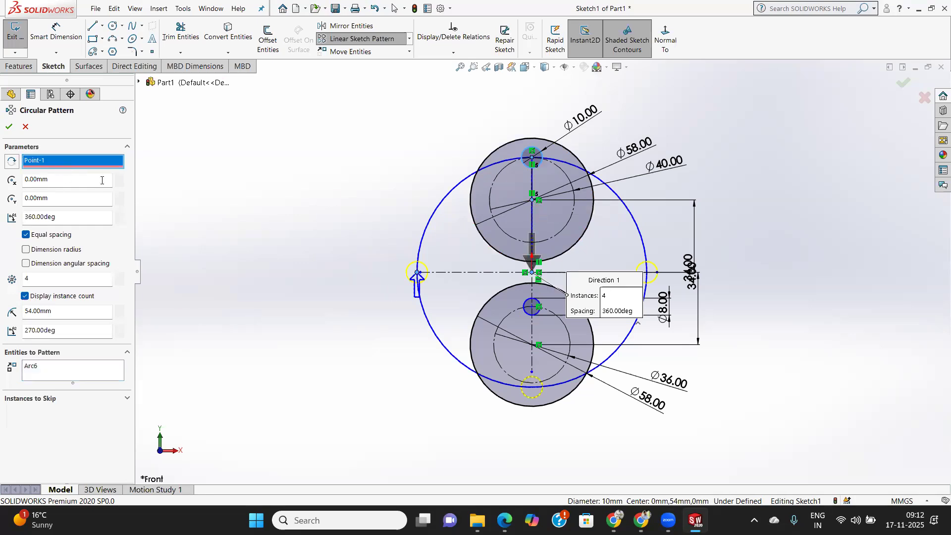
click(534, 199)
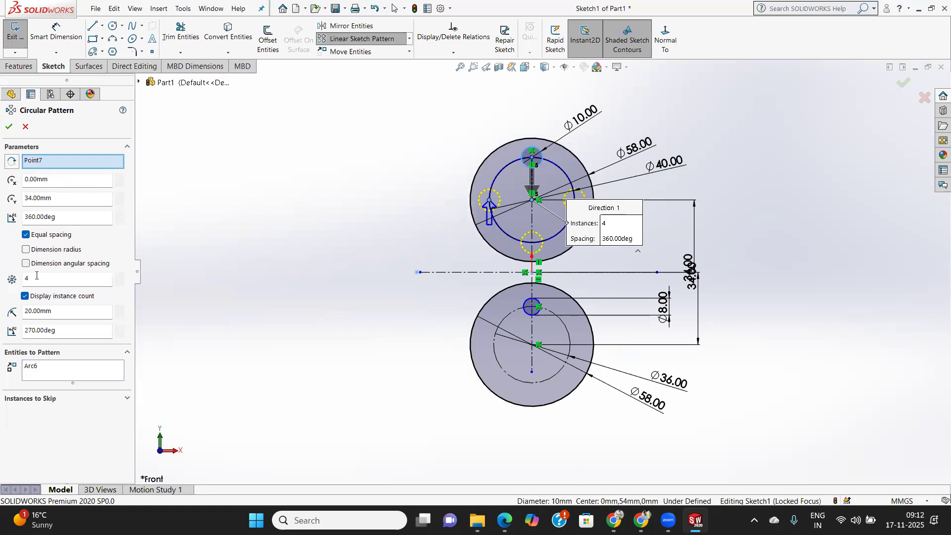
drag(36, 278, 1, 286)
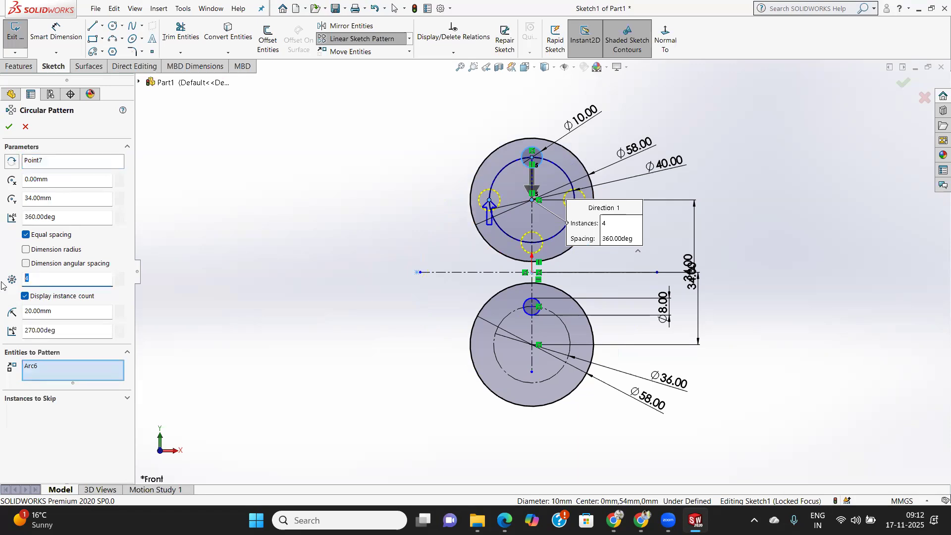
text(8)
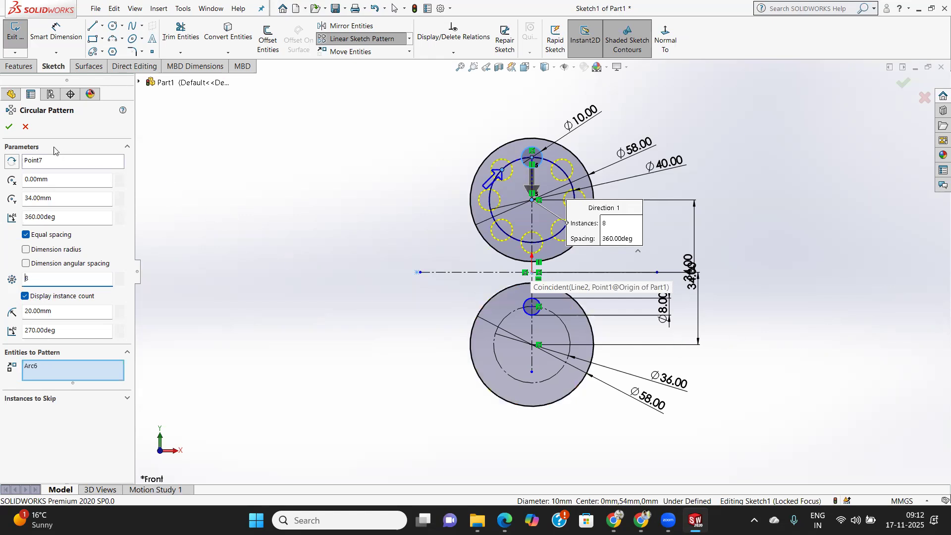
click(9, 126)
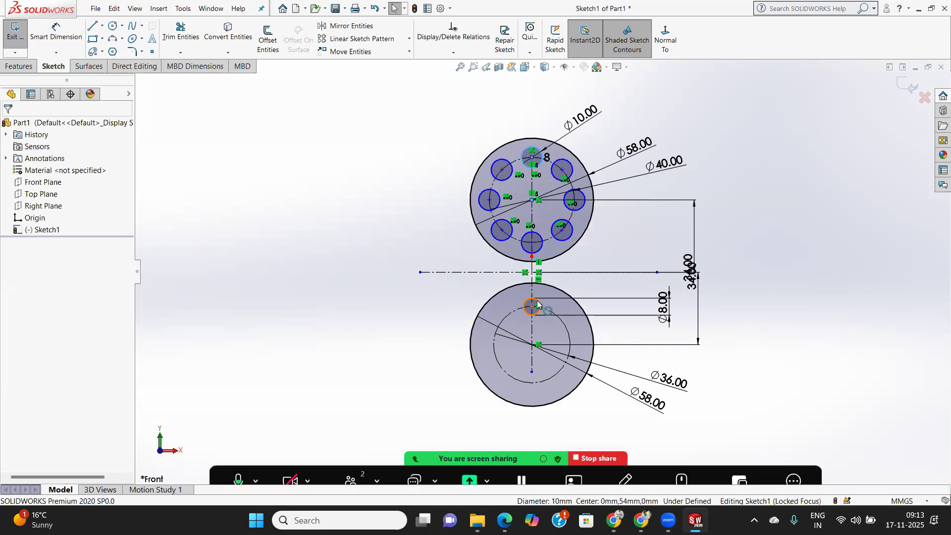
Circular-pattern the 8 mm circle around the lower disc's centre with 6 equally spaced instances over 360 degrees.
click(536, 299)
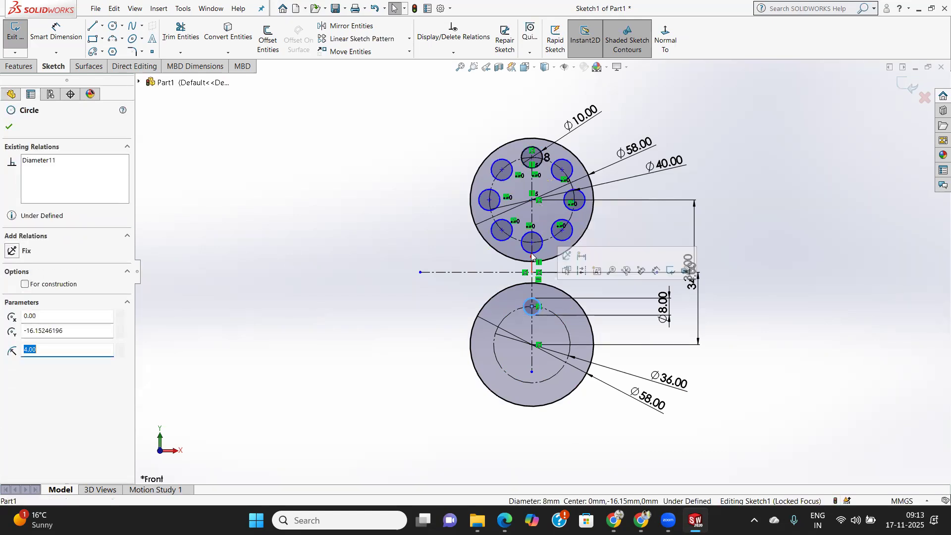
click(410, 38)
click(377, 64)
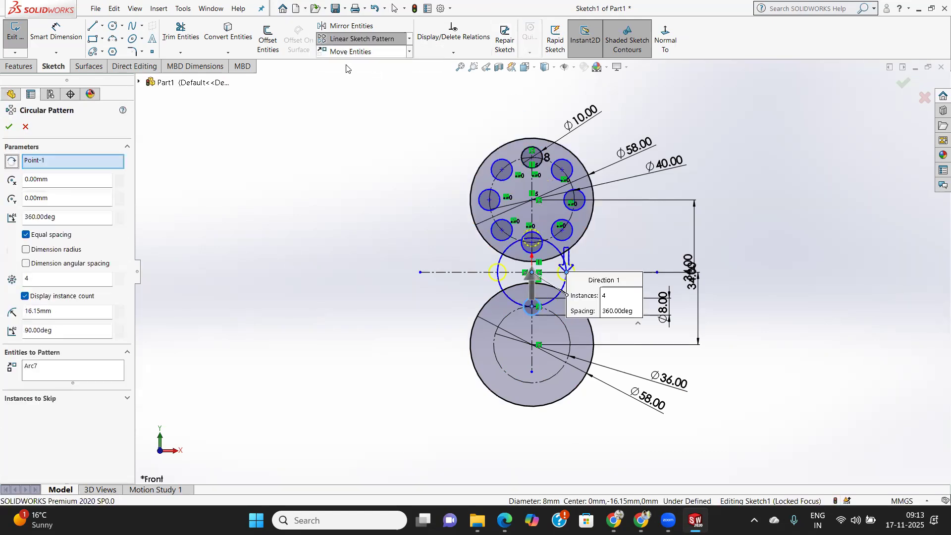
click(532, 345)
click(528, 349)
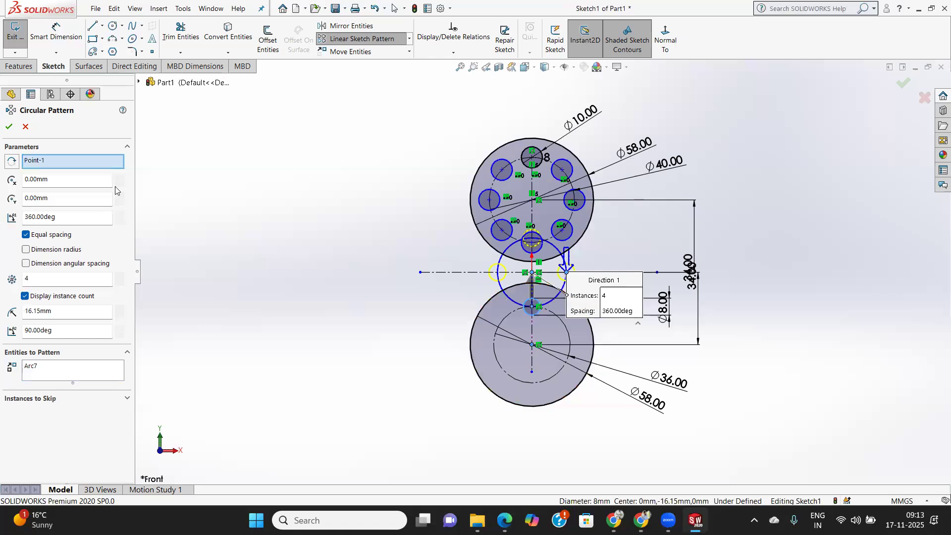
right_click(24, 156)
click(55, 167)
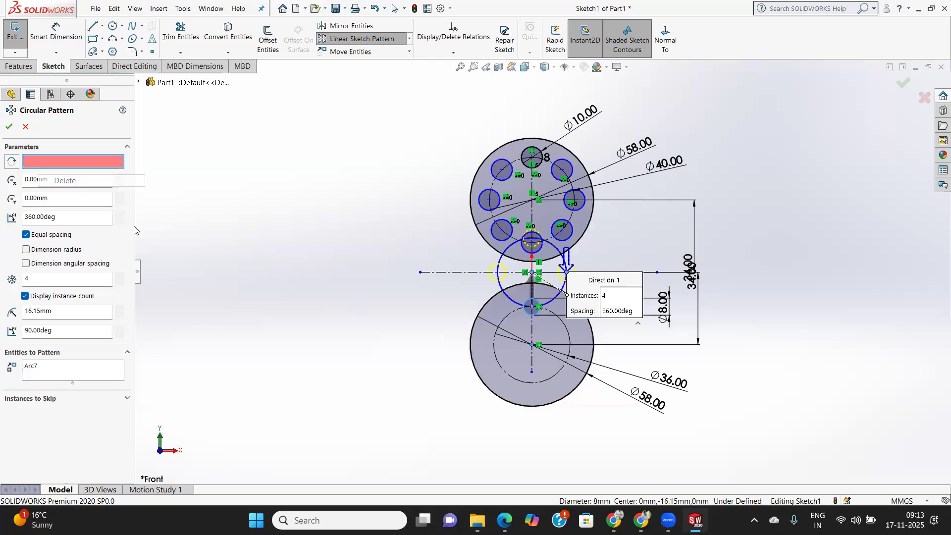
click(532, 344)
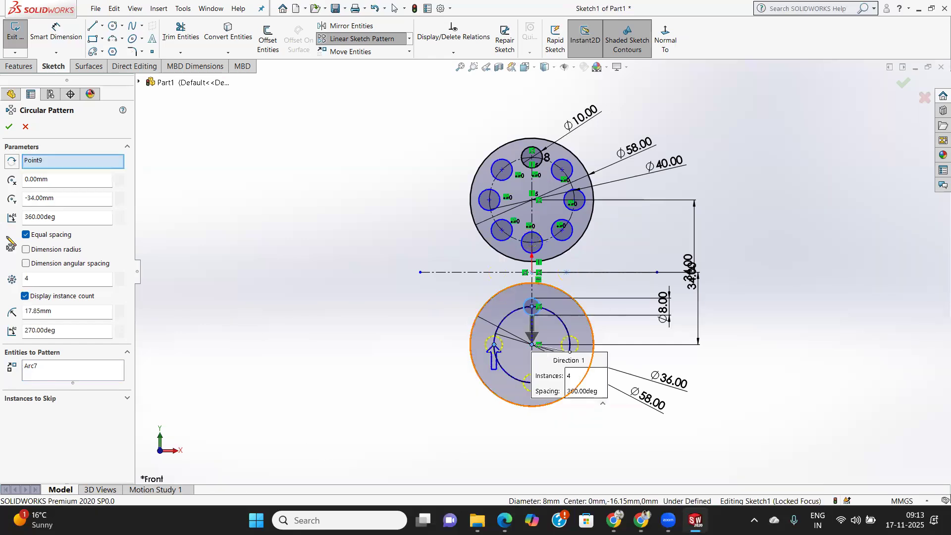
double_click(37, 279)
text(6)
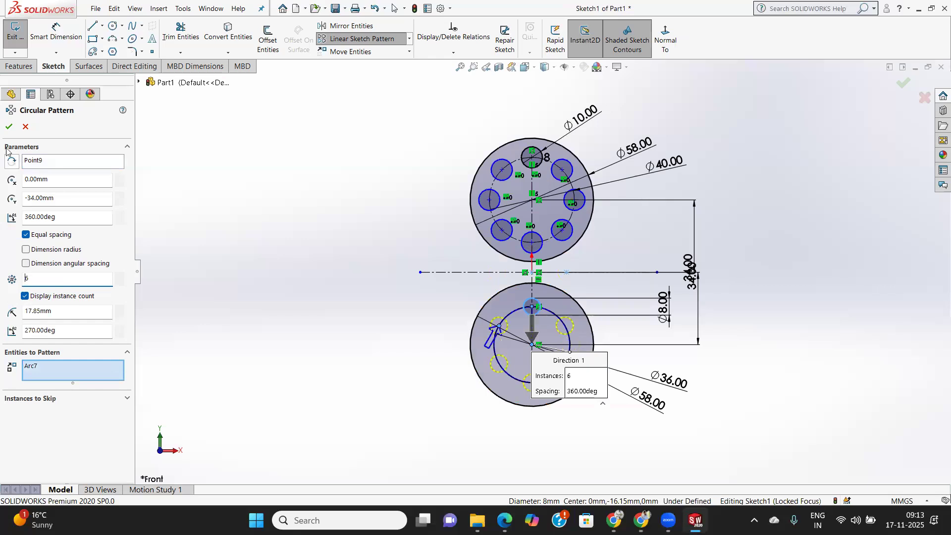
click(8, 127)
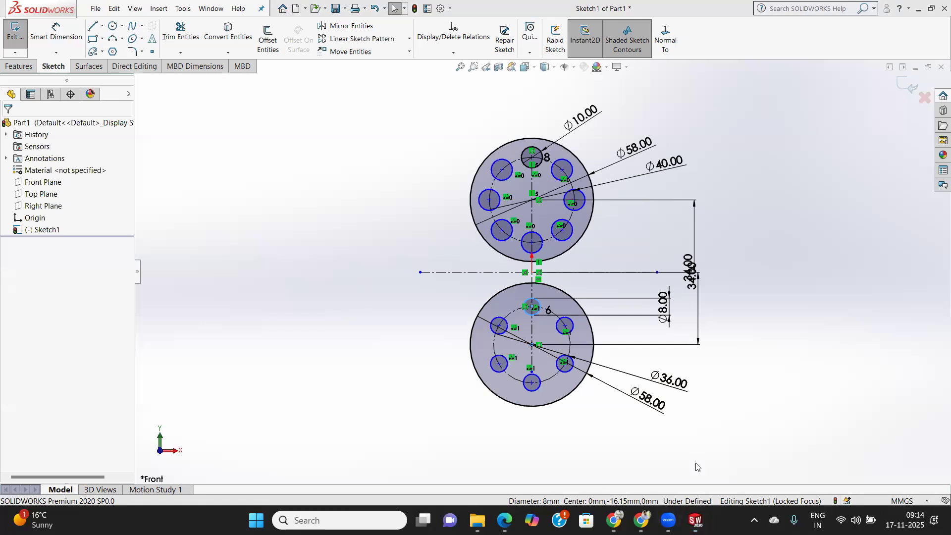
Delete all existing sketch entities and draw a center rectangle about 129 by 37 mm centred on the origin.
mouse_move(365, 94)
mouse_down()
mouse_move(444, 155)
mouse_move(750, 508)
mouse_move(745, 480)
mouse_up()
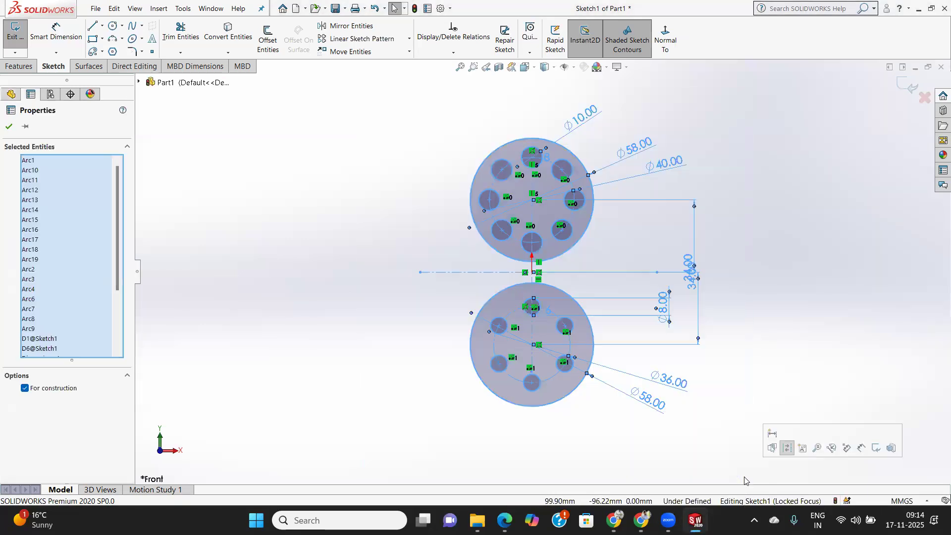
key(Delete)
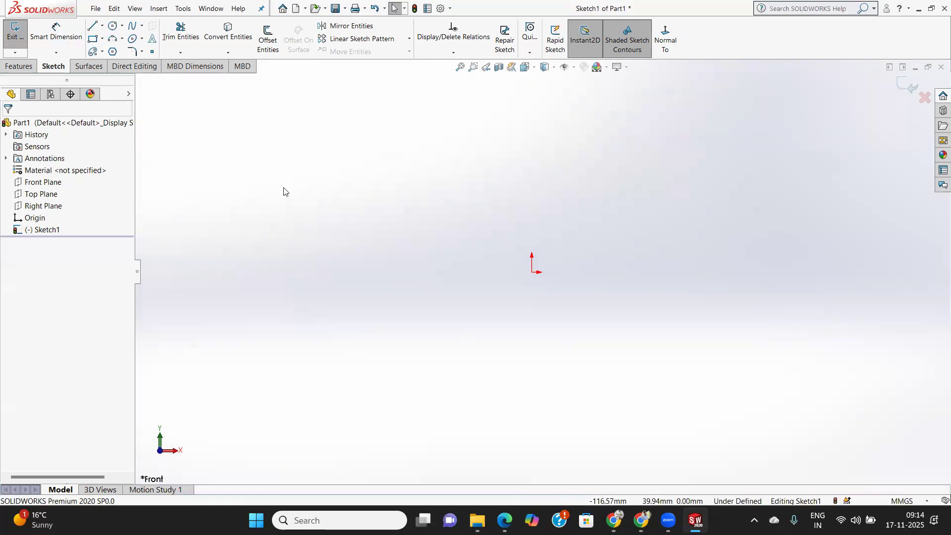
click(103, 41)
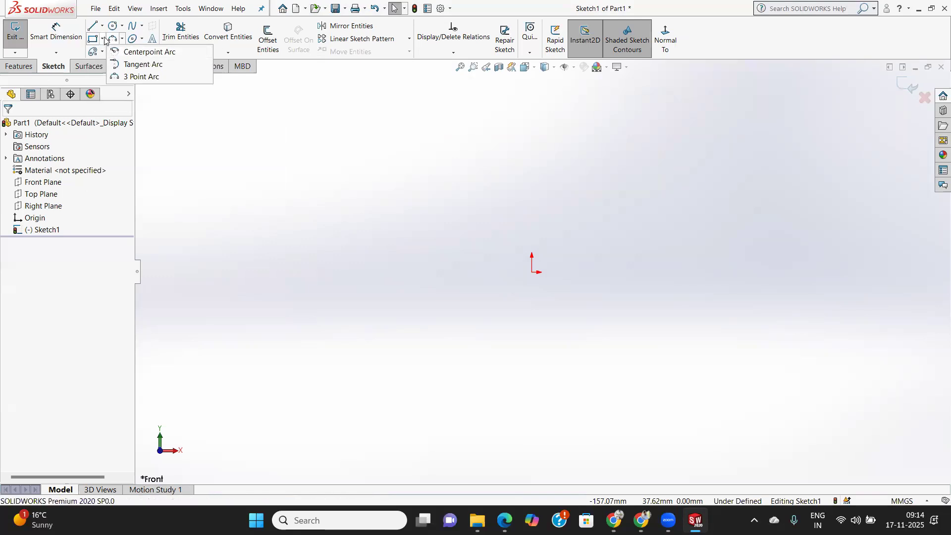
click(103, 38)
click(127, 64)
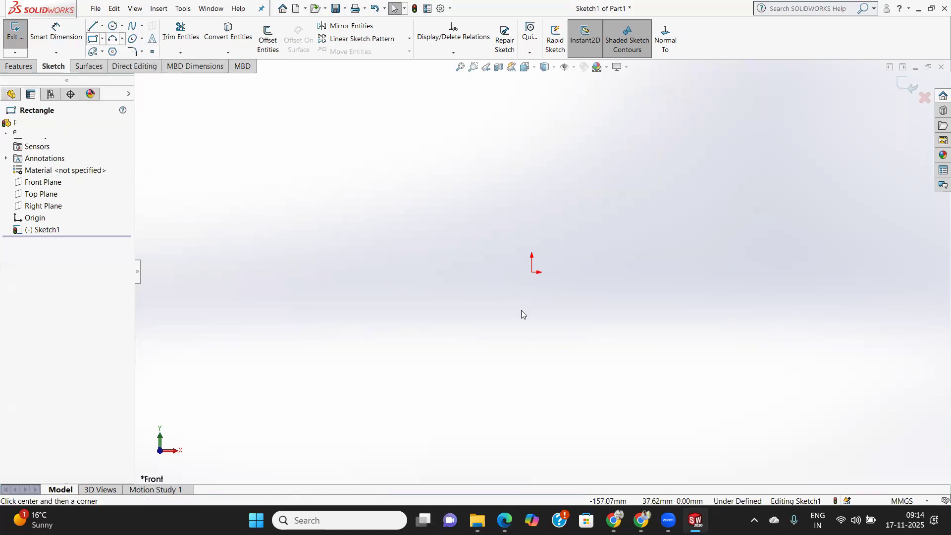
click(532, 273)
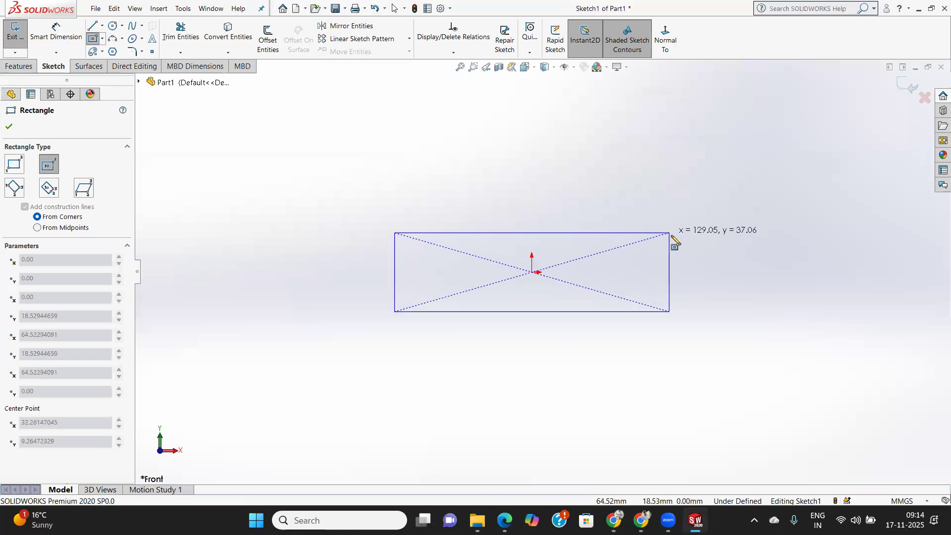
click(672, 236)
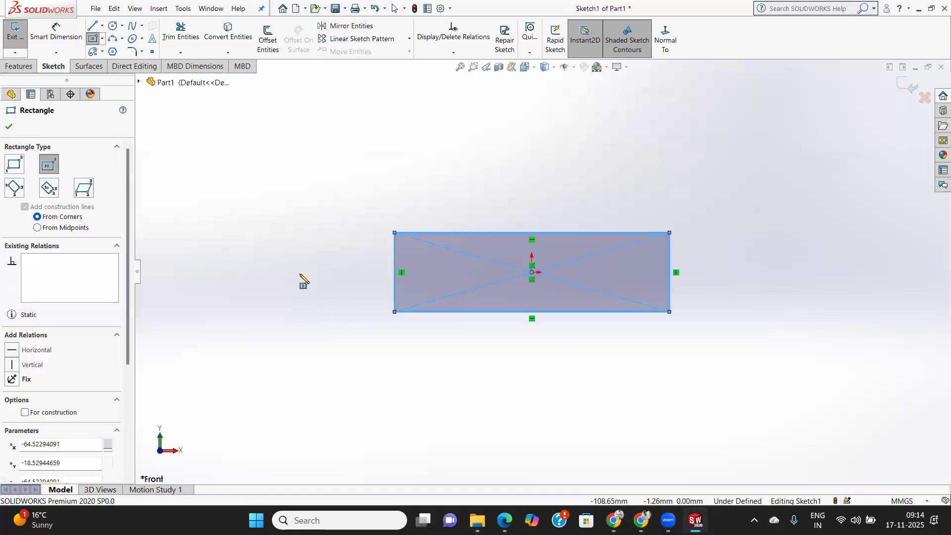
click(10, 128)
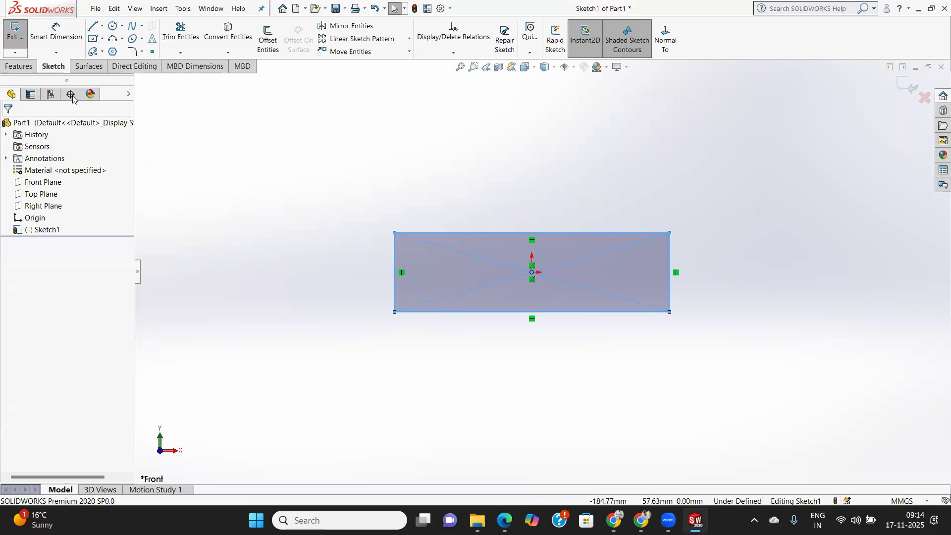
Dimension the rectangle to 150 mm long and 30 mm high.
click(56, 31)
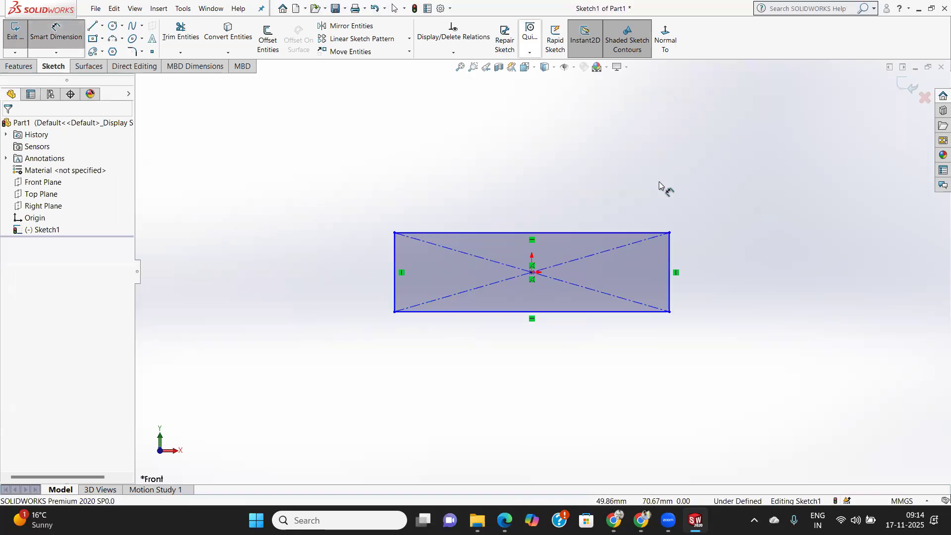
click(594, 233)
click(586, 196)
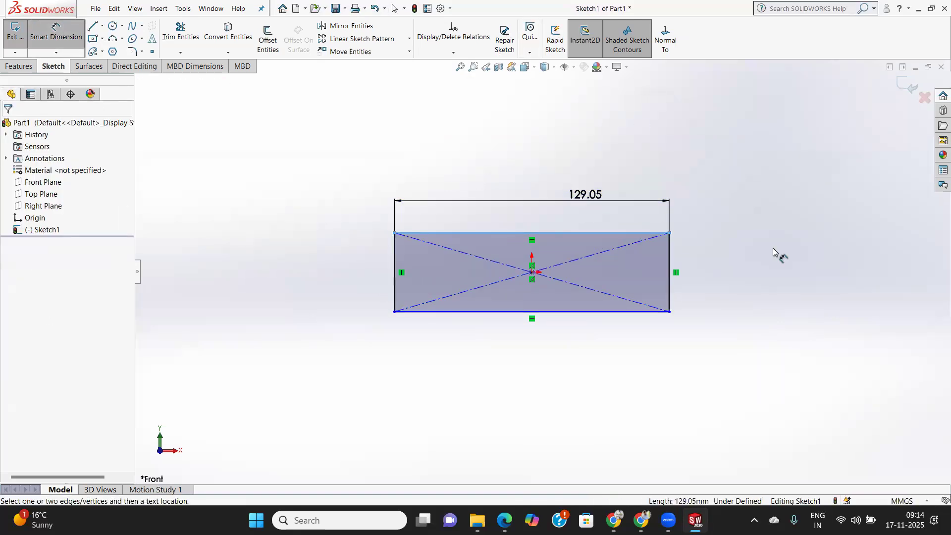
text(150)
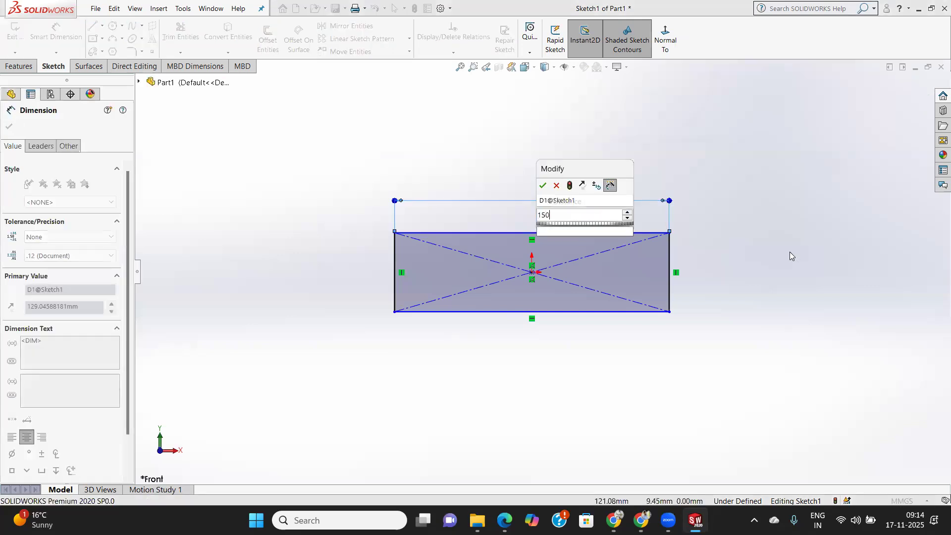
key(Return)
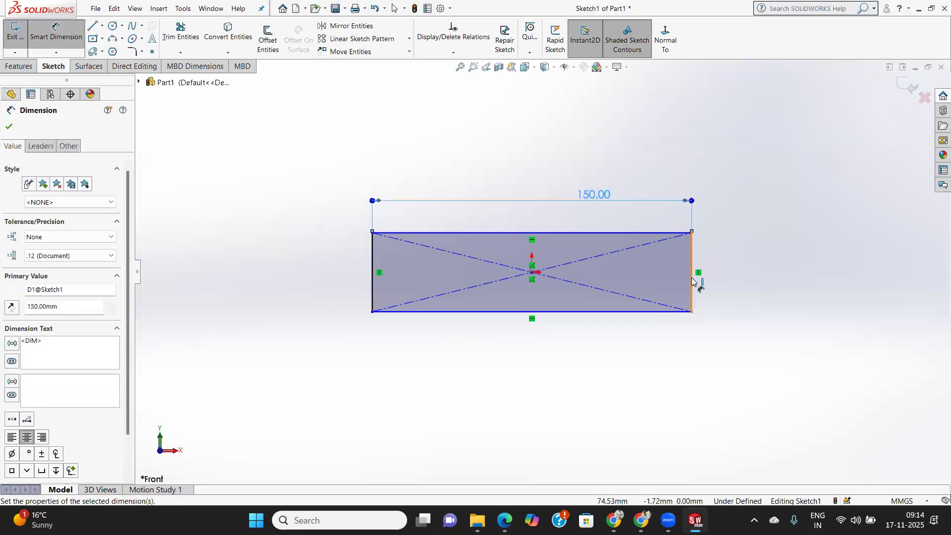
click(692, 281)
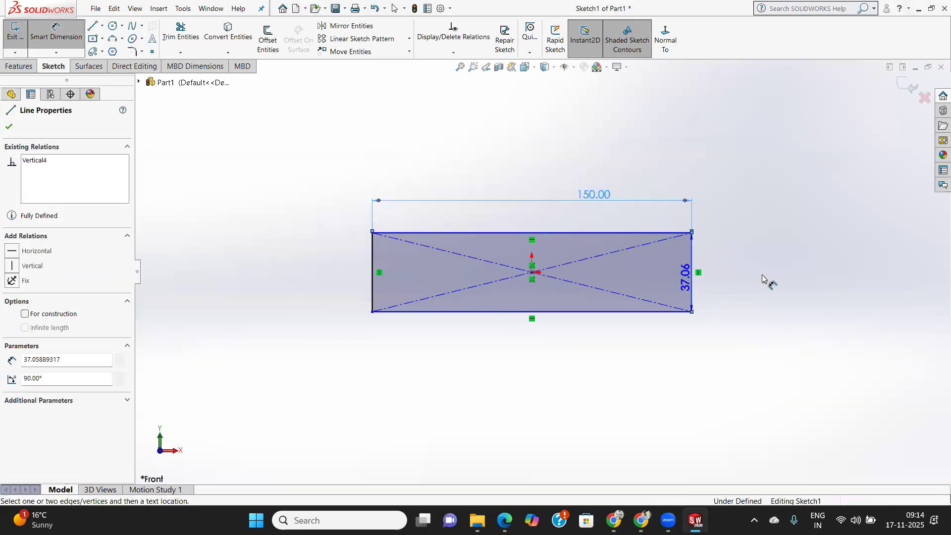
click(781, 306)
text(30)
key(Return)
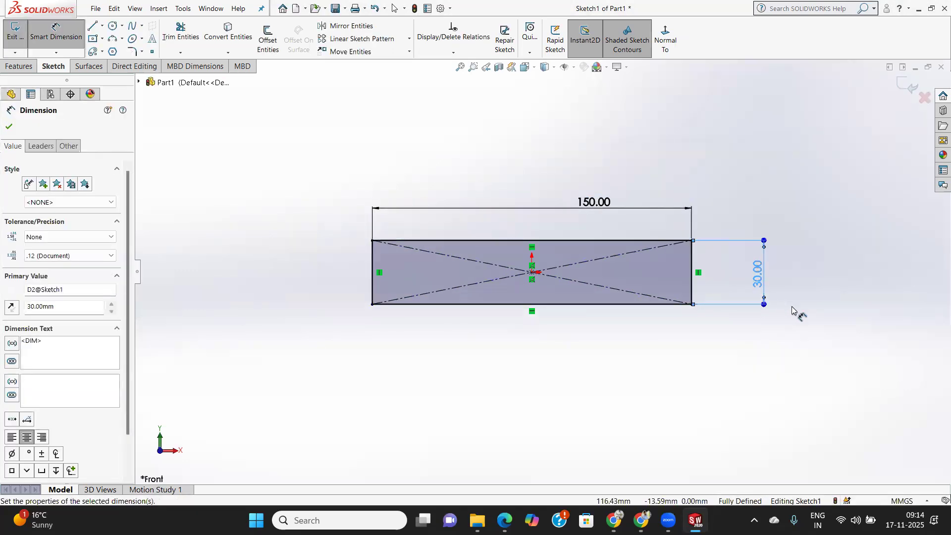
key(Escape)
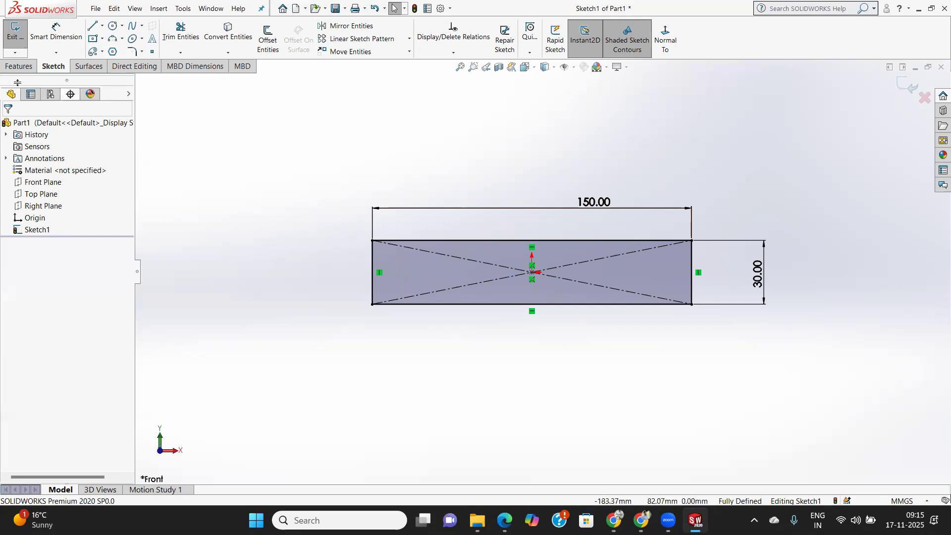
Set up a blind boss extrusion of the 150 by 30 mm rectangle with a depth of 25 mm.
click(15, 66)
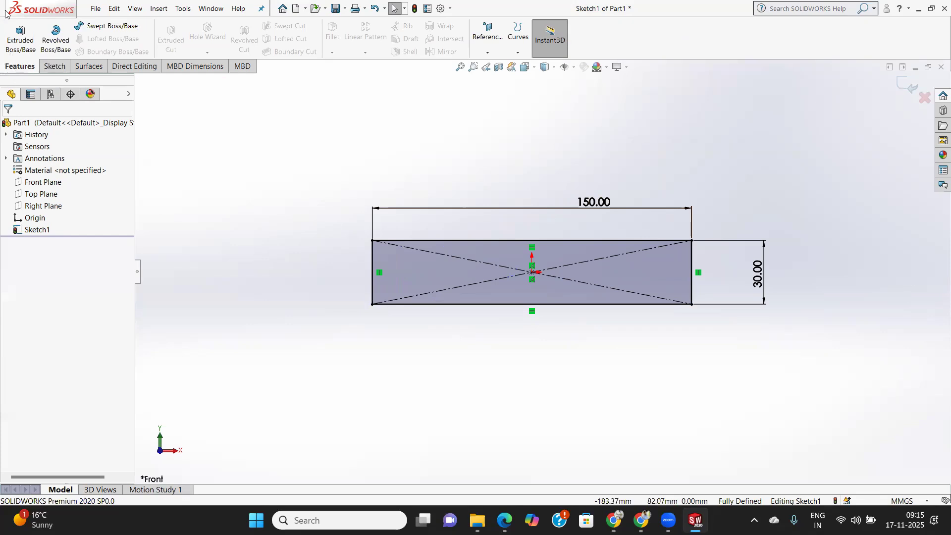
click(18, 34)
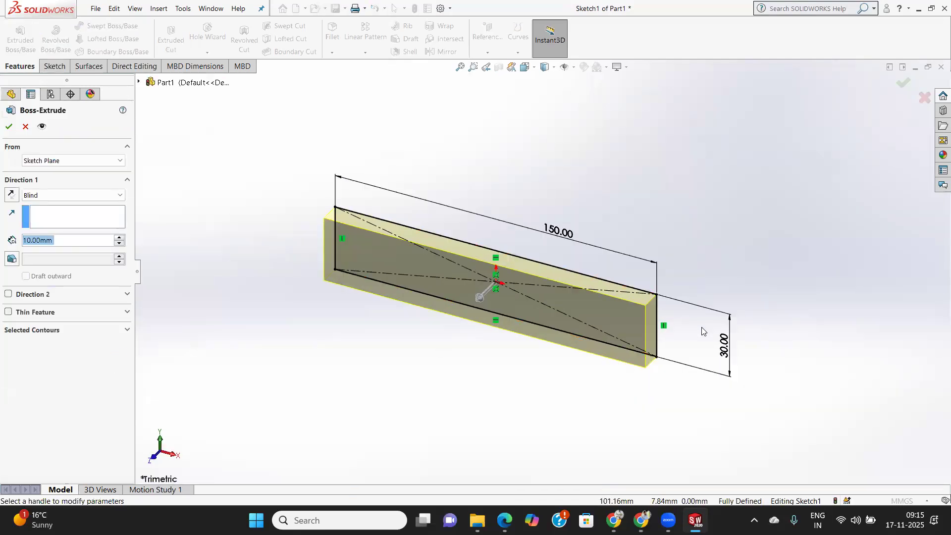
middle_drag(685, 327, 709, 419)
middle_drag(450, 245, 531, 162)
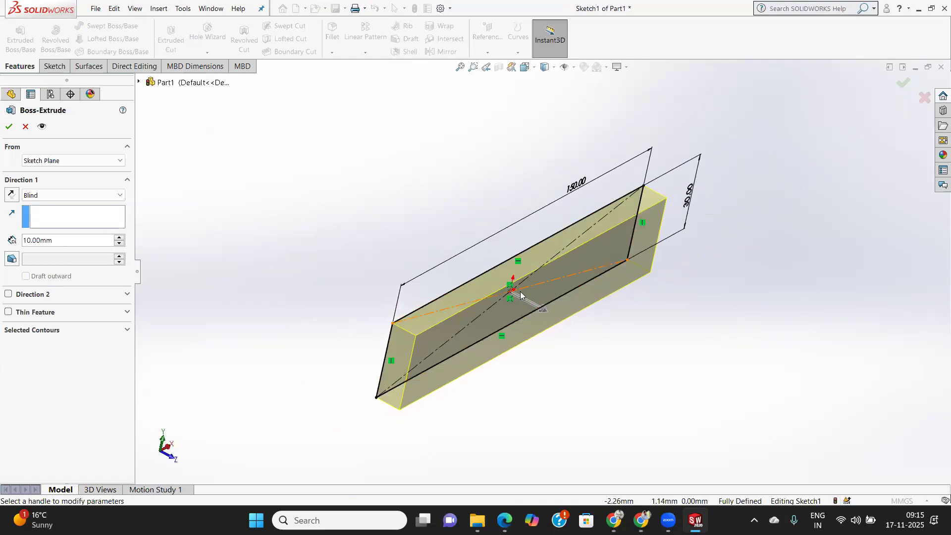
drag(76, 241, 2, 244)
text(25)
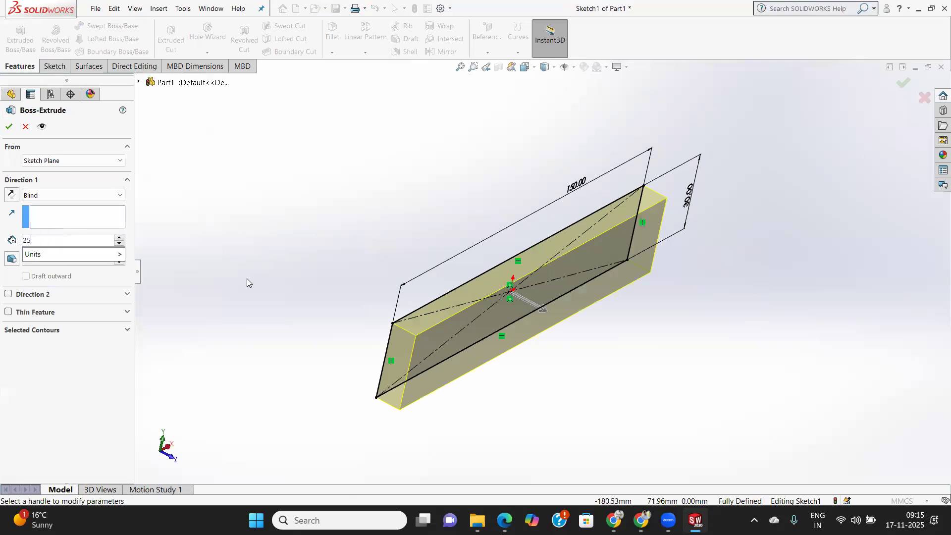
key(Return)
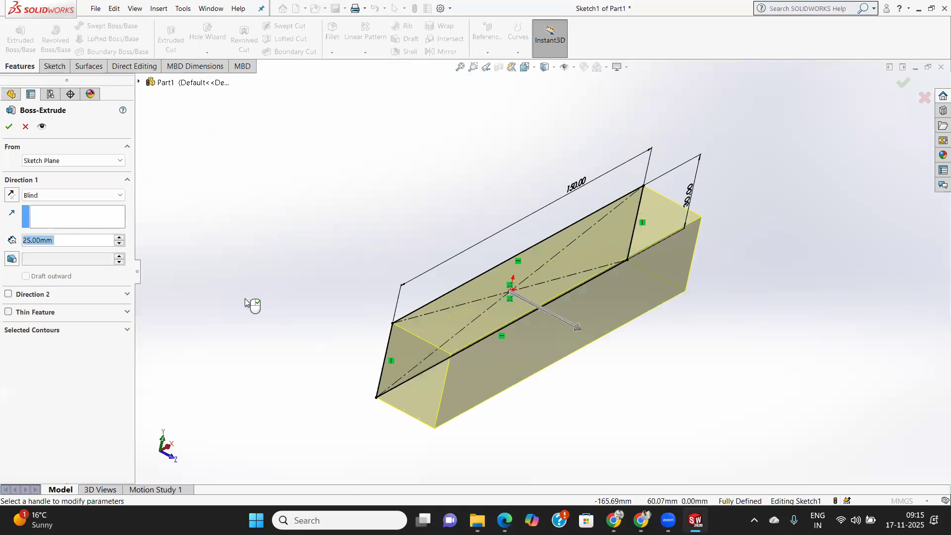
Set the rectangle's extrusion depth to 50 mm and create the solid block.
text(50)
key(Return)
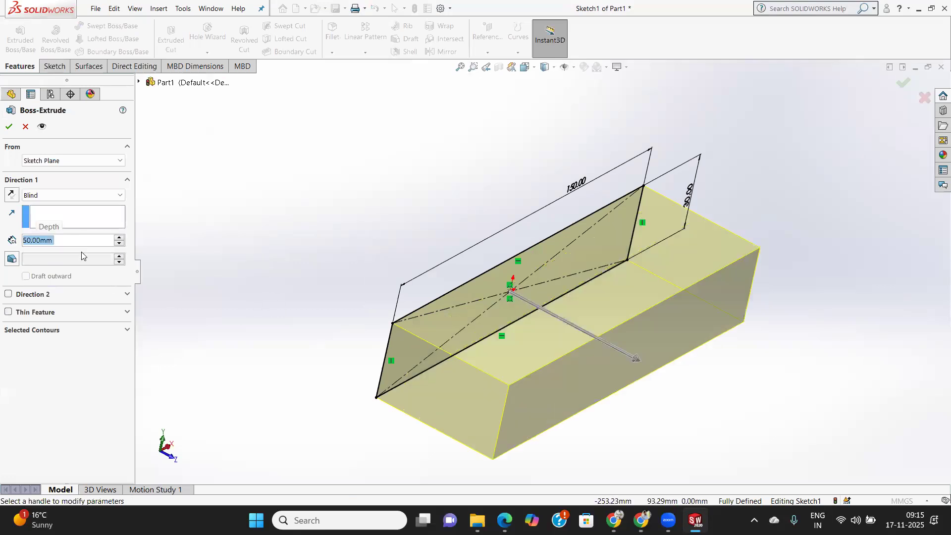
middle_drag(433, 250, 402, 273)
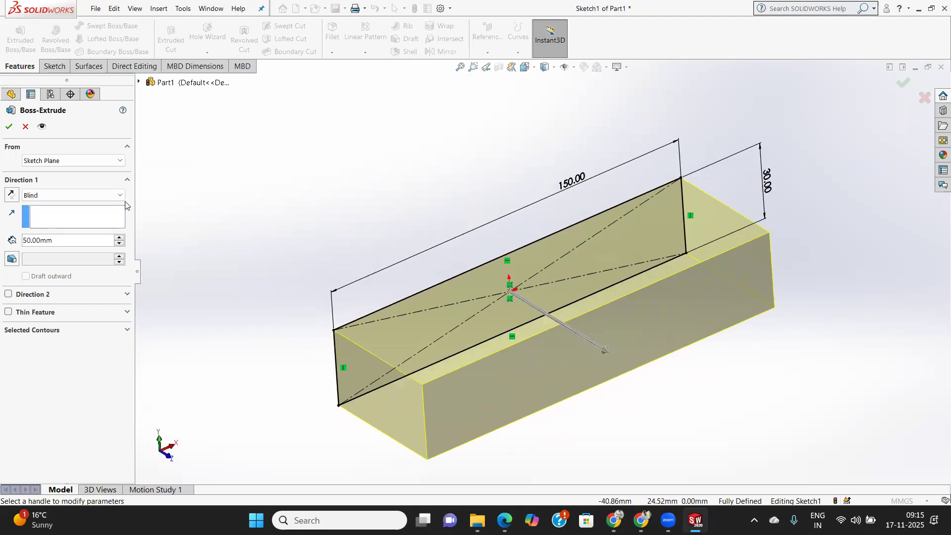
click(5, 128)
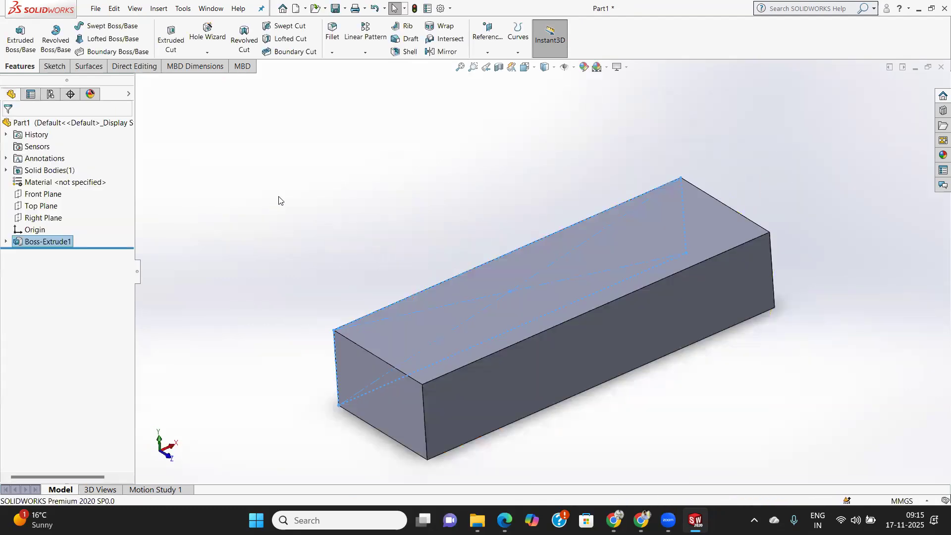
middle_drag(392, 275, 436, 487)
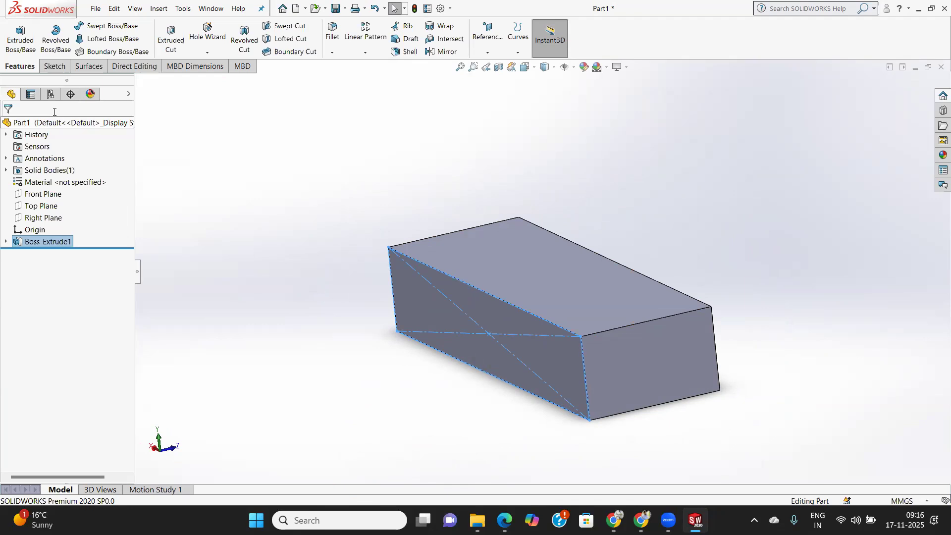
Try to delete the whole block by selecting all of its geometry in the graphics area.
click(55, 67)
drag(288, 170, 814, 445)
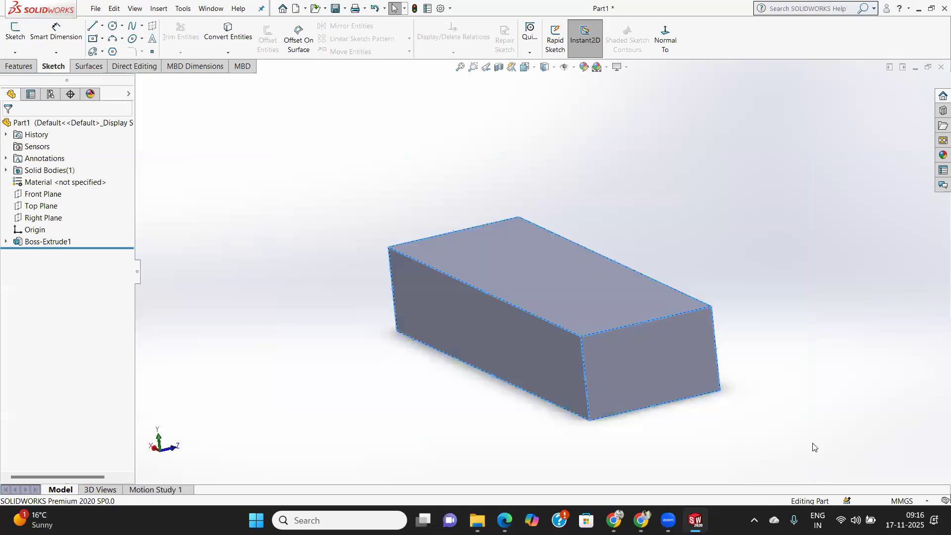
key(Delete)
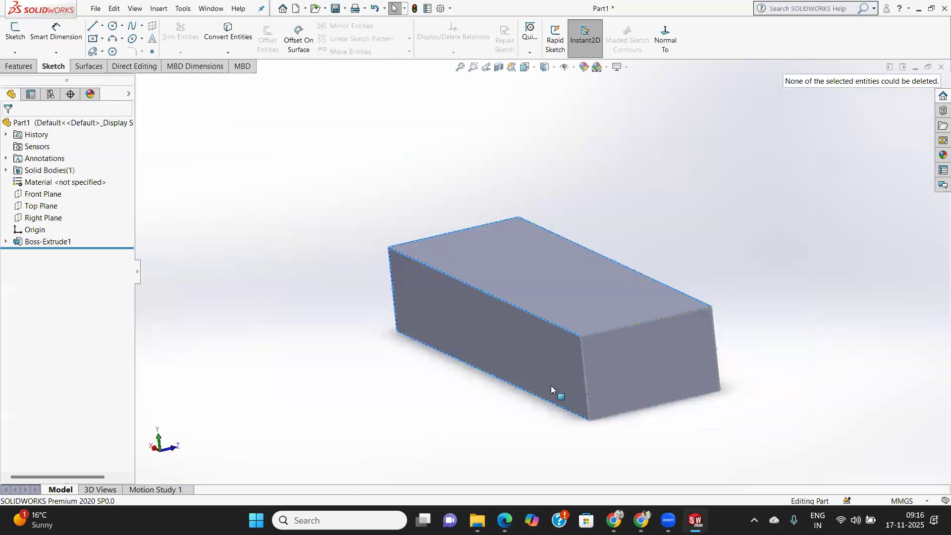
click(478, 272)
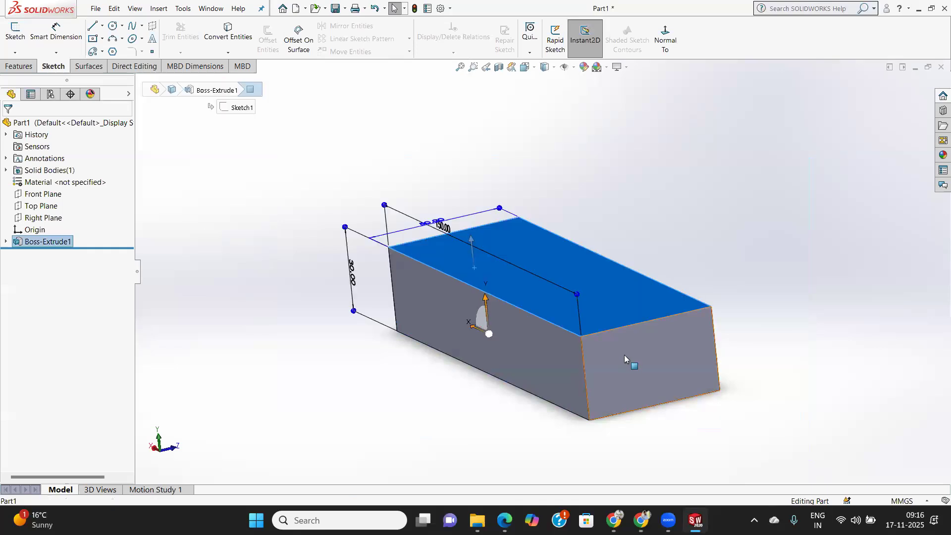
click(623, 363)
drag(253, 212, 888, 474)
key(Delete)
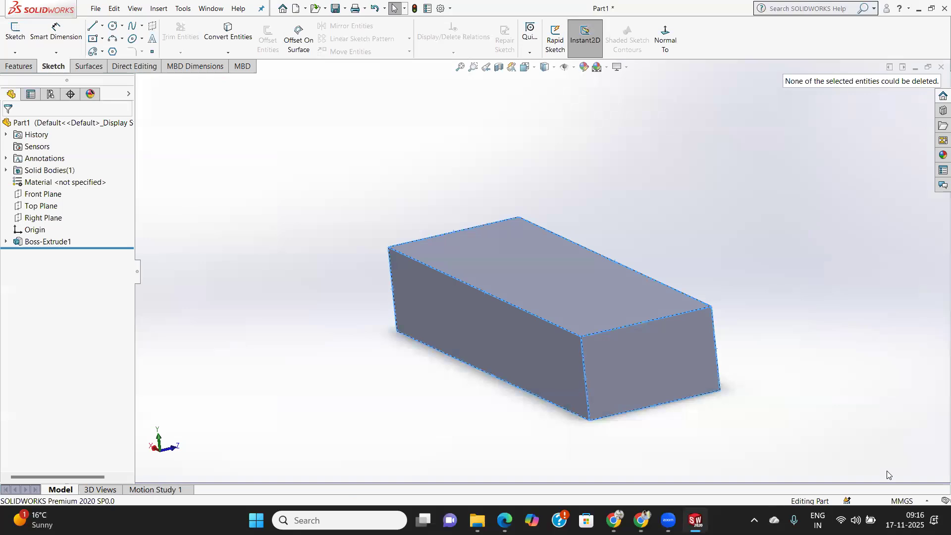
Delete the block's extrusion feature while keeping its rectangle sketch.
right_click(704, 385)
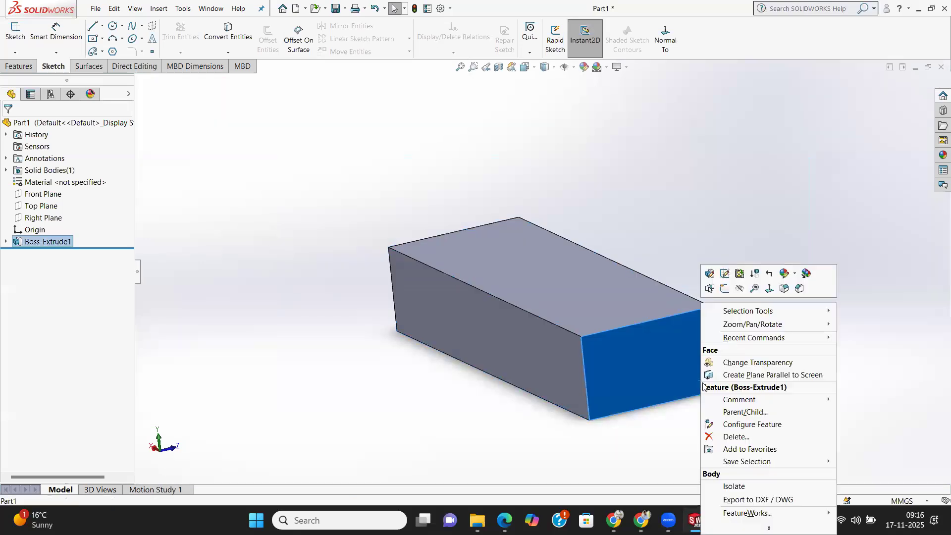
click(746, 437)
click(545, 195)
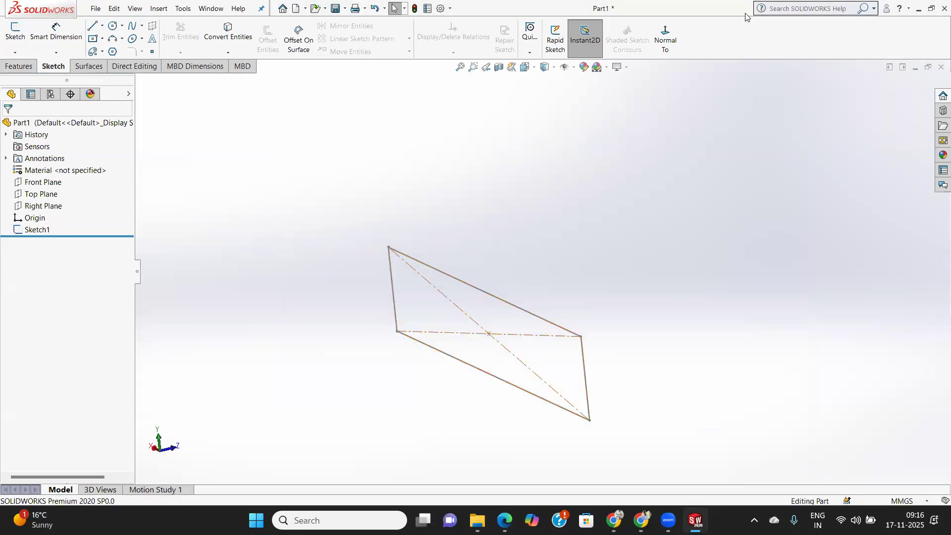
Add a circle of about 13.6 mm radius to the existing rectangle sketch, centred on the rectangle's midpoint.
click(666, 38)
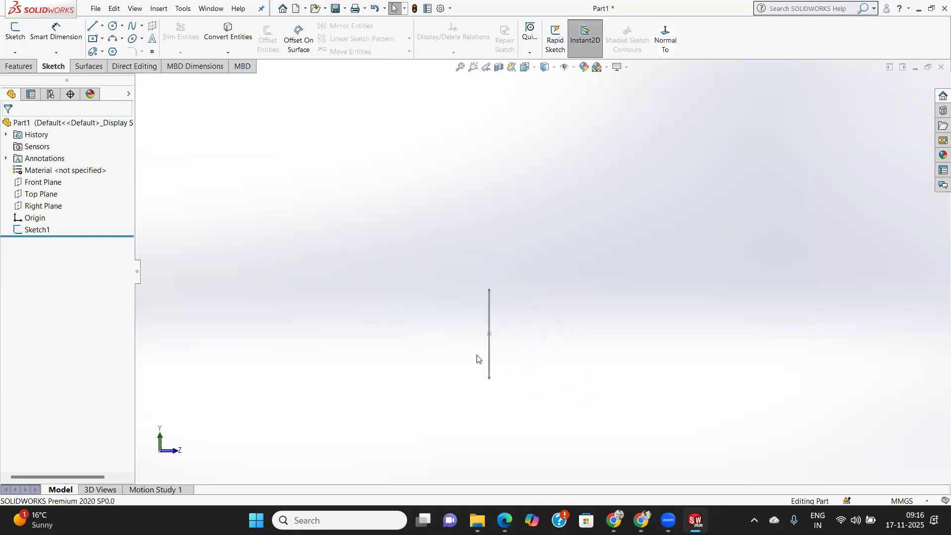
click(39, 182)
click(665, 38)
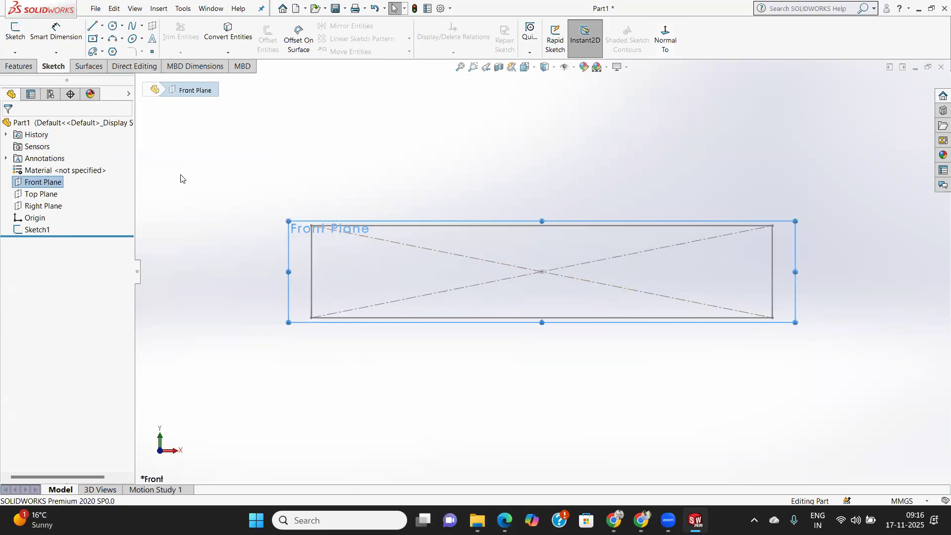
drag(206, 175, 851, 363)
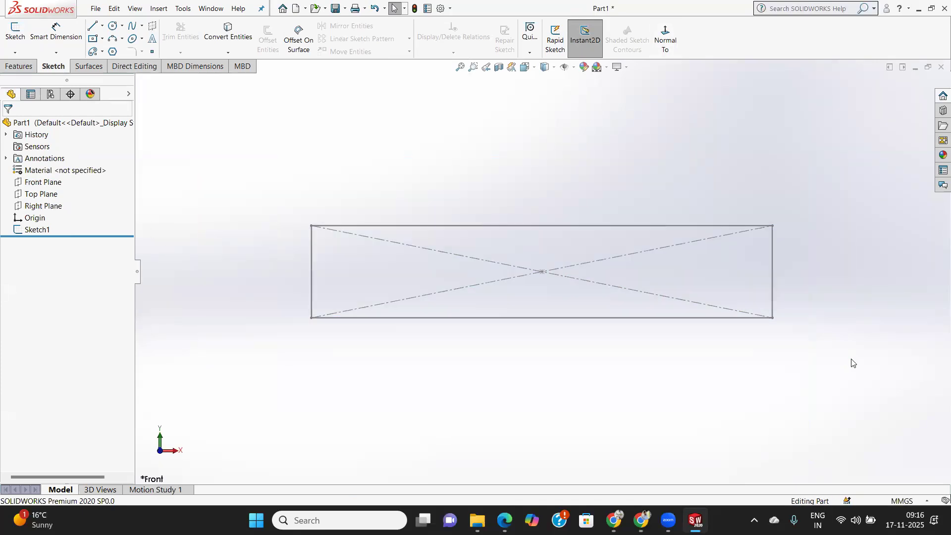
mouse_move(286, 203)
mouse_down()
mouse_move(601, 348)
mouse_move(851, 363)
mouse_up()
click(112, 25)
click(543, 271)
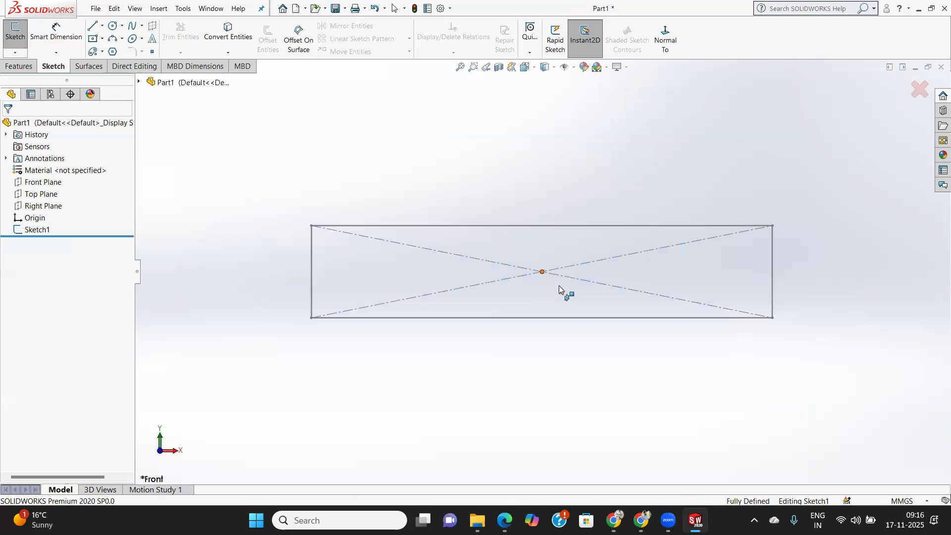
click(542, 271)
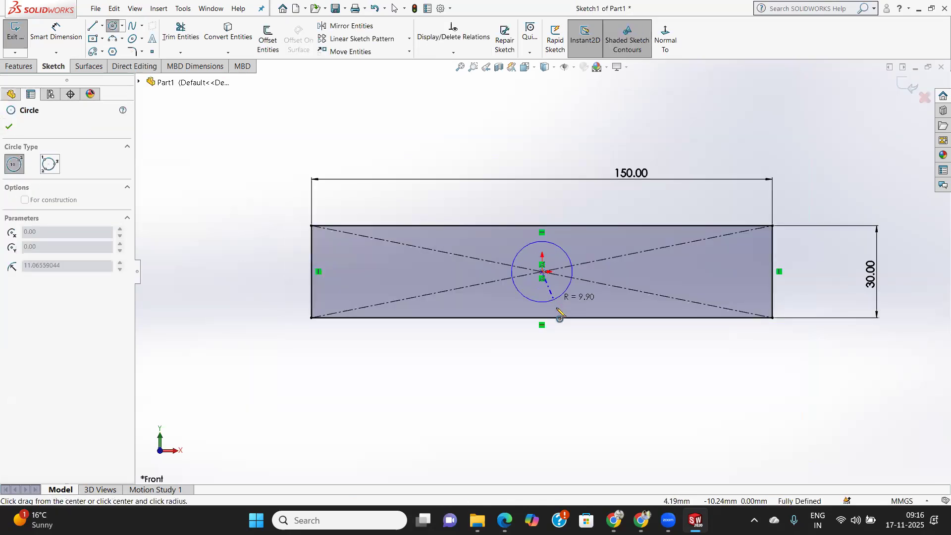
click(560, 311)
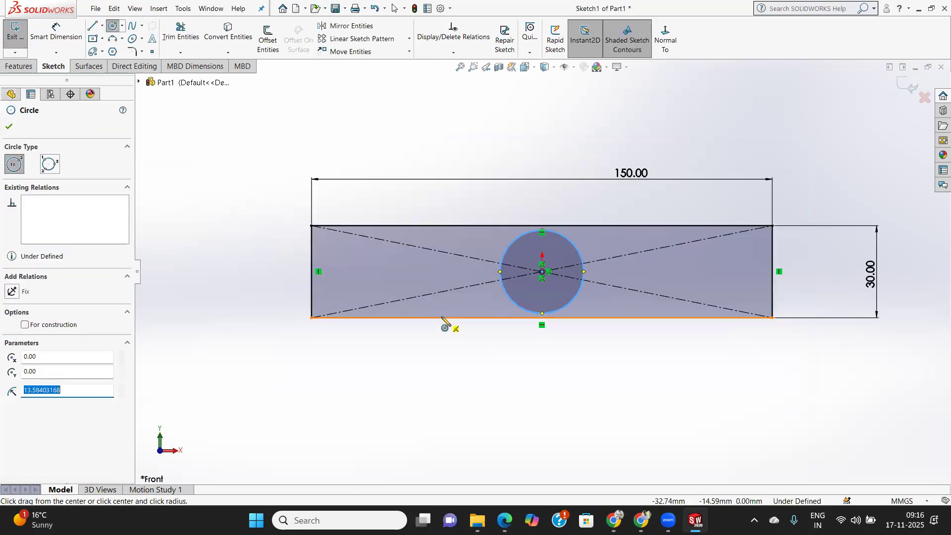
click(9, 126)
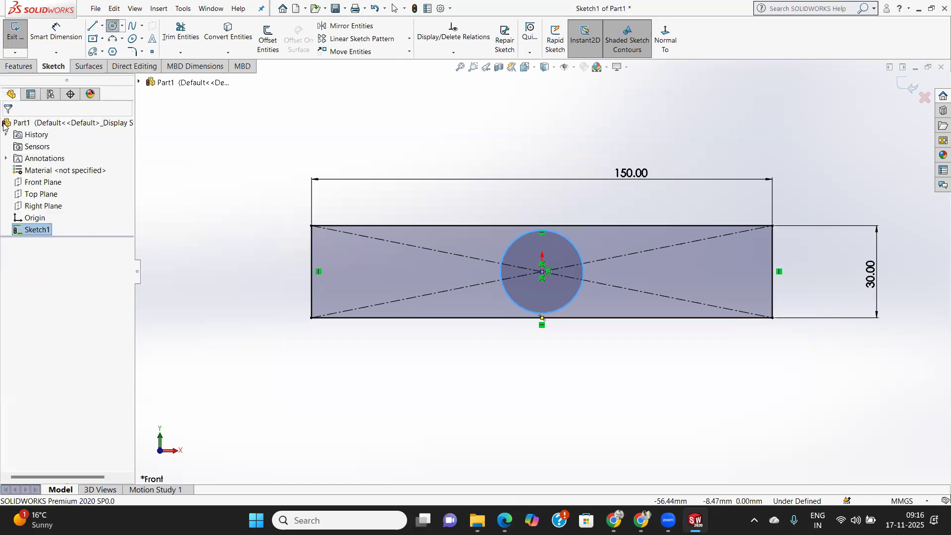
Extrude the rectangle with its central circular opening as a 50 mm blind boss.
click(20, 66)
click(23, 51)
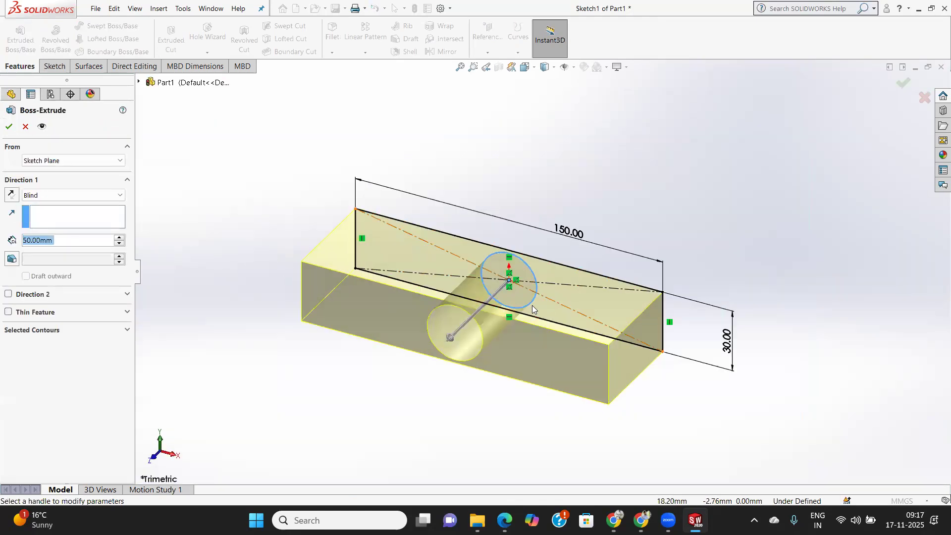
click(9, 127)
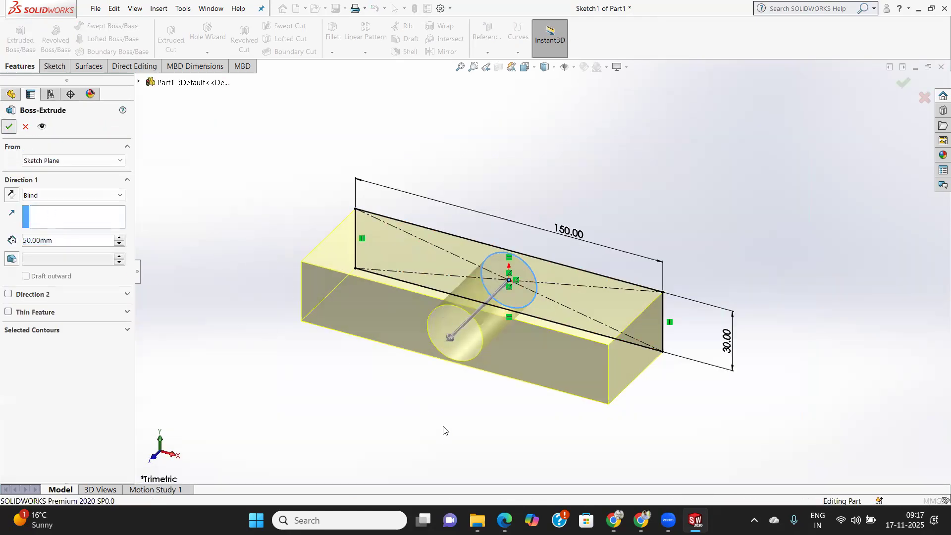
middle_drag(533, 421, 566, 493)
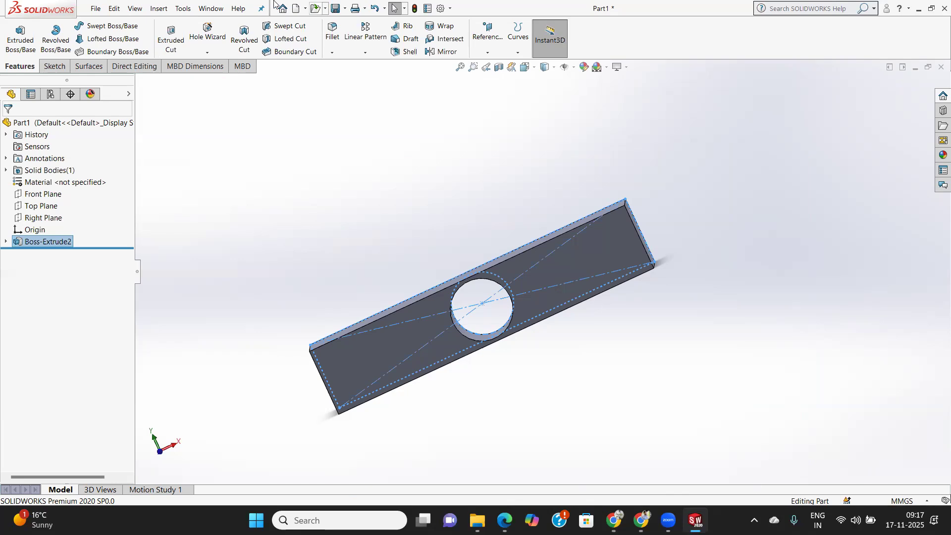
Delete the extrusion feature of the block with the central hole, keeping its sketch.
right_click(31, 244)
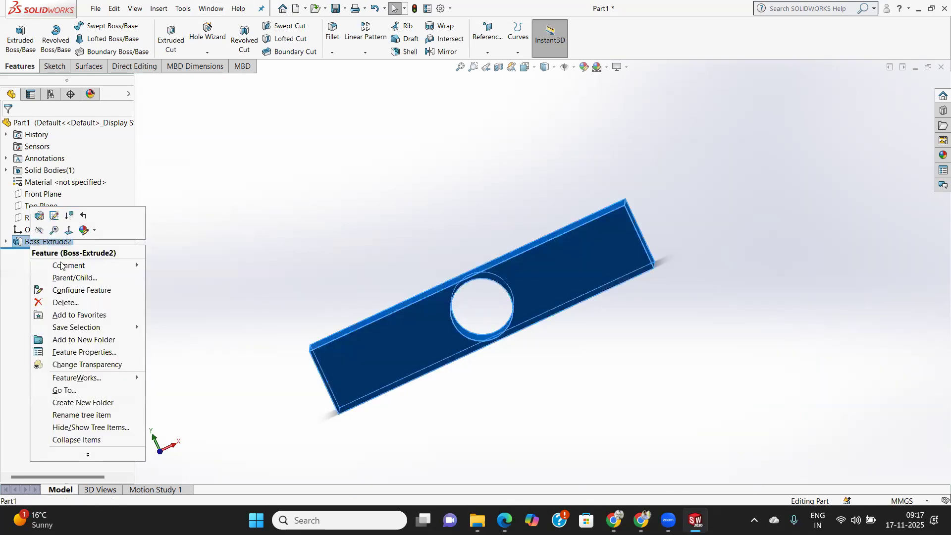
click(69, 302)
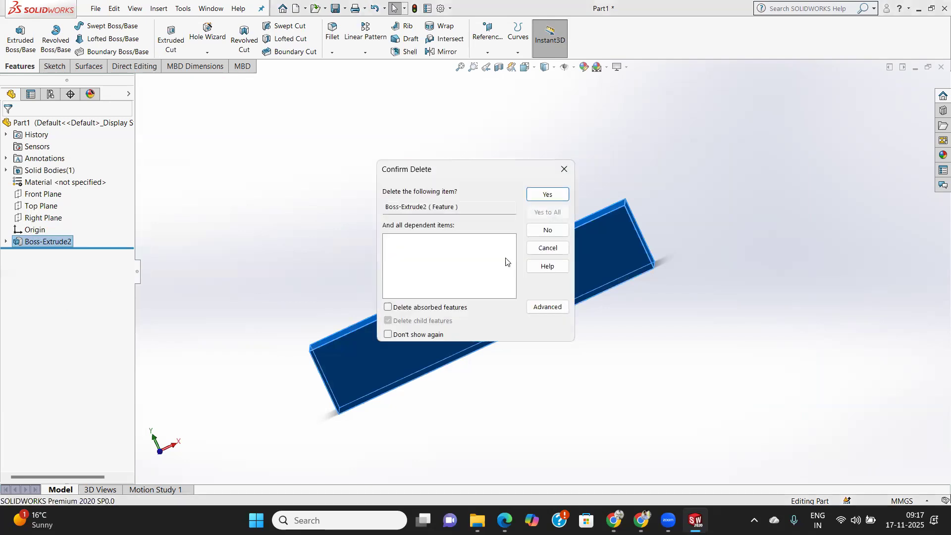
click(548, 194)
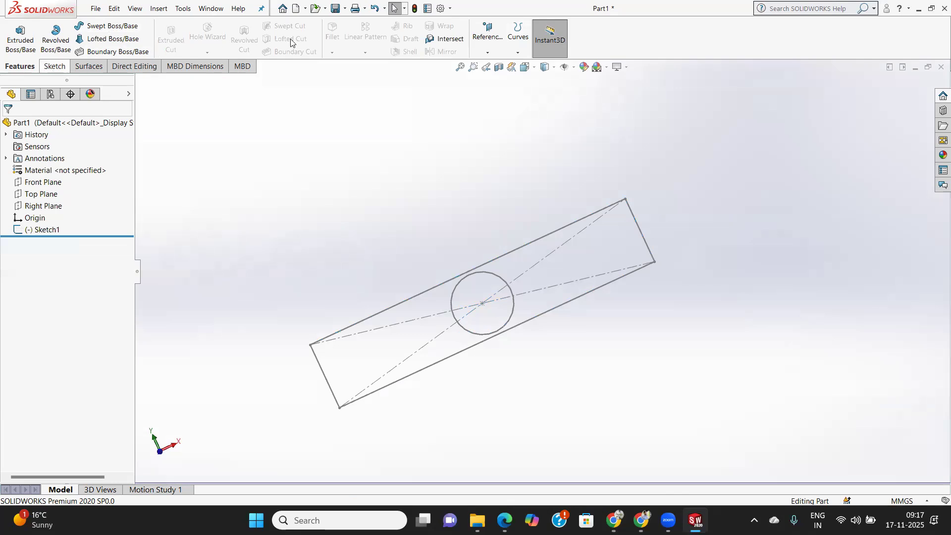
Delete the remaining sketch containing the rectangle and the central circle from the part.
click(54, 67)
click(673, 40)
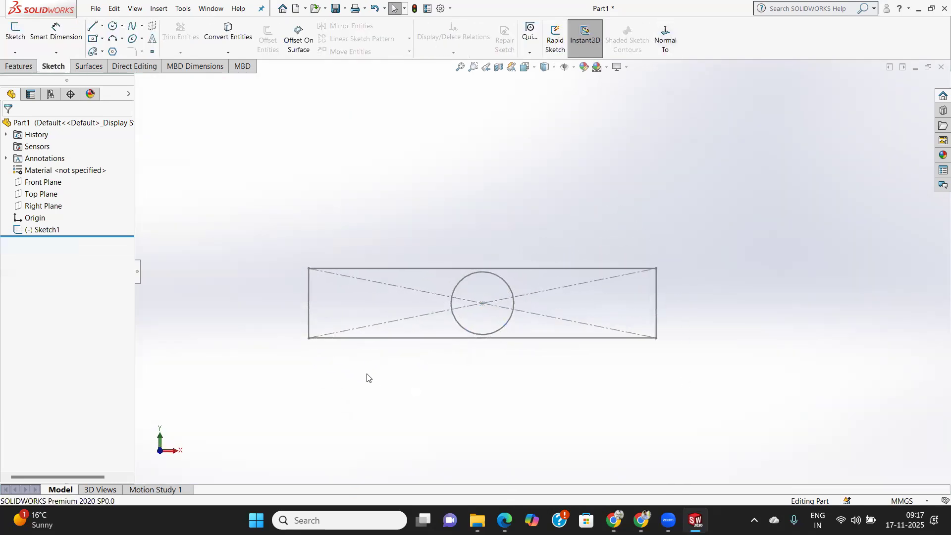
mouse_move(282, 221)
mouse_down()
mouse_move(813, 377)
mouse_move(709, 404)
mouse_up()
scroll(462, 334, down, 2)
scroll(529, 292, up, 2)
scroll(530, 294, down, 2)
scroll(550, 294, up, 2)
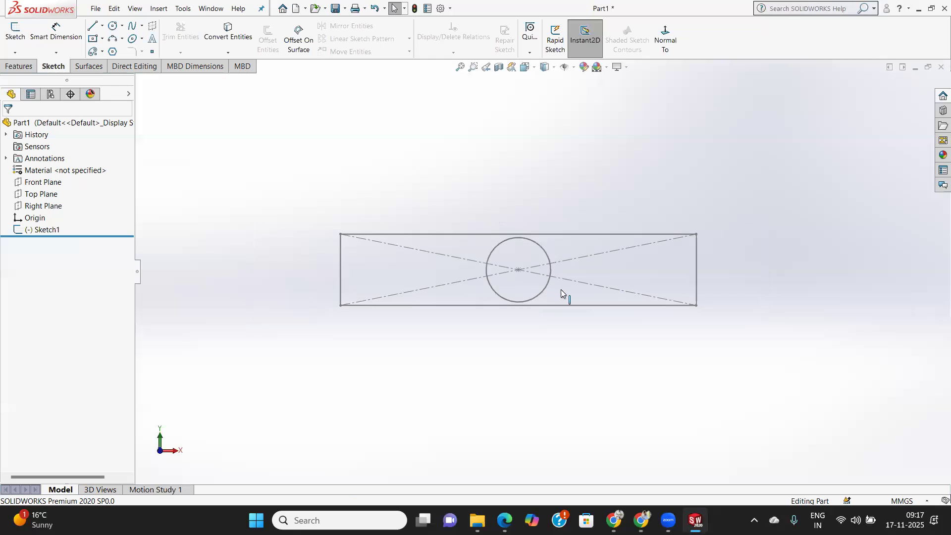
click(548, 284)
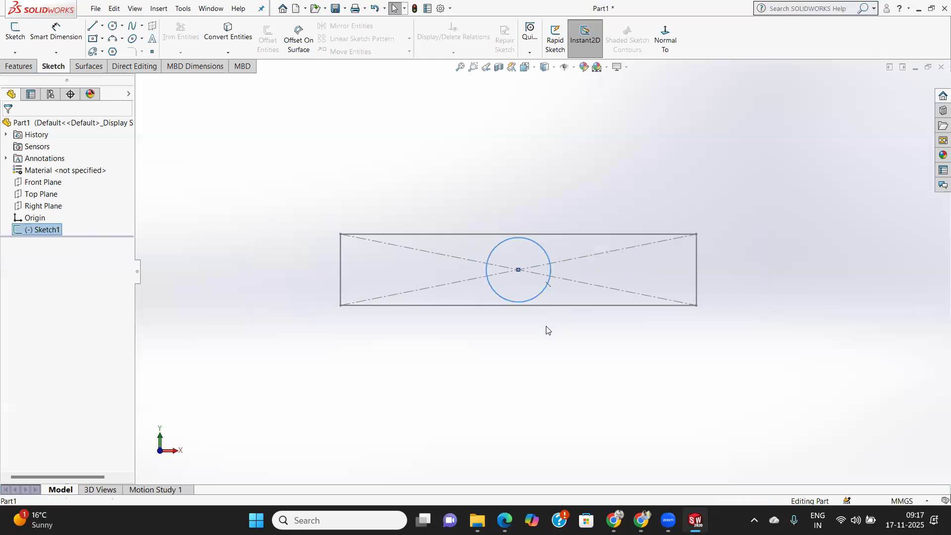
key(Delete)
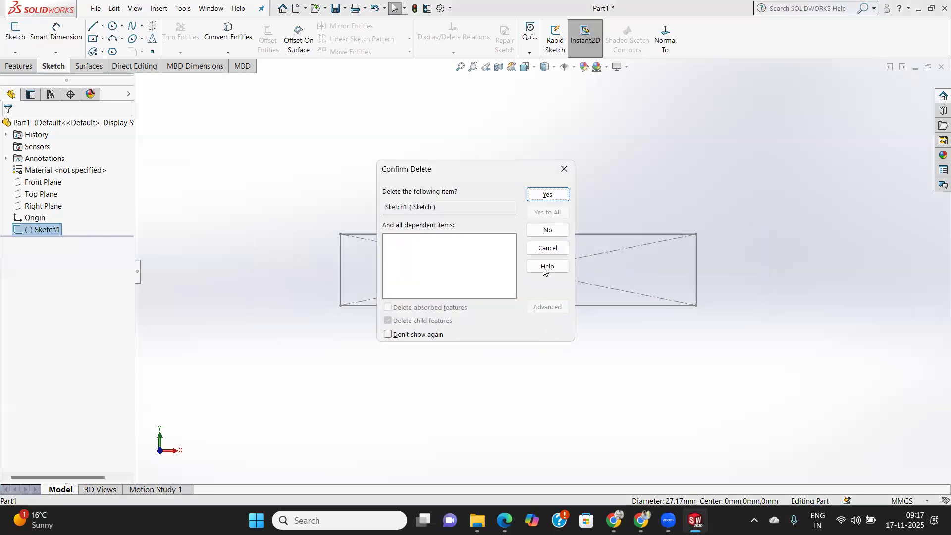
click(559, 194)
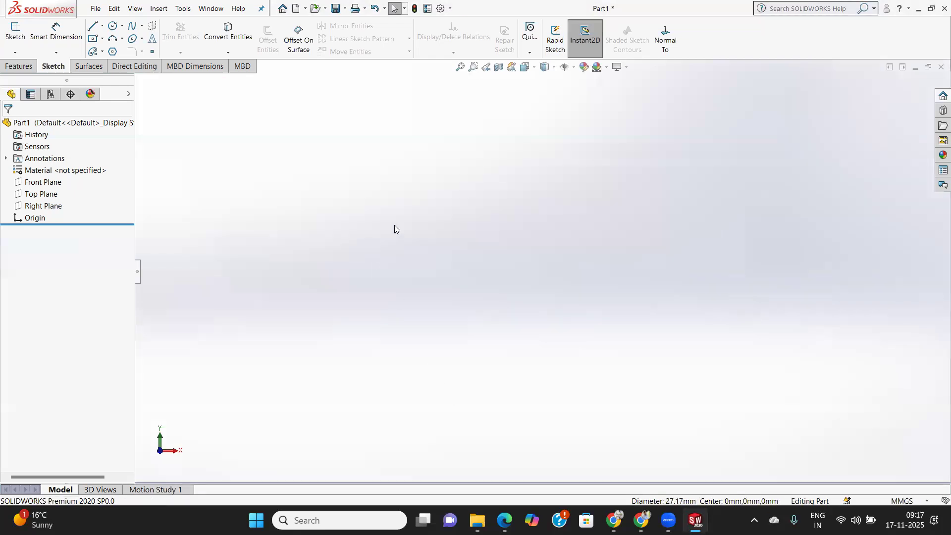
Sketch a circle of about 31.6 mm radius on the Front Plane, centred on the origin.
click(43, 183)
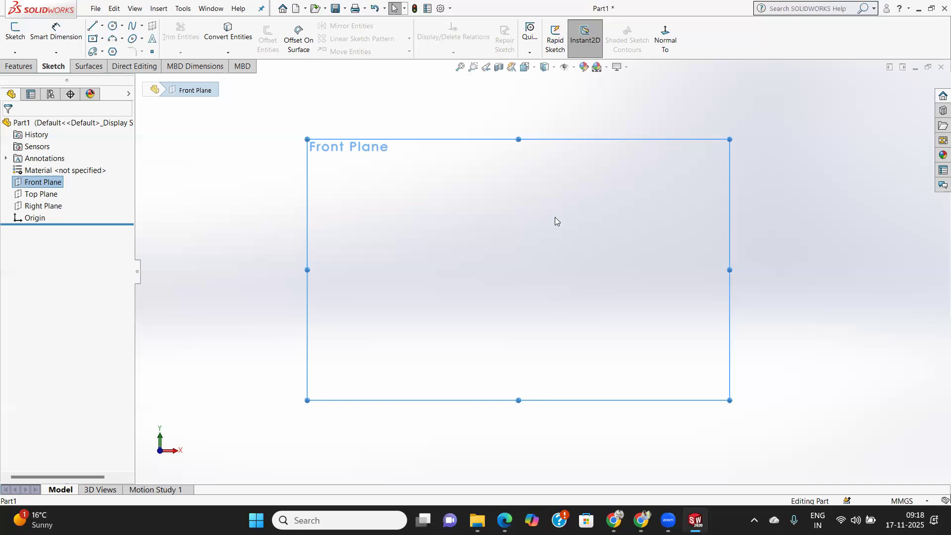
click(660, 42)
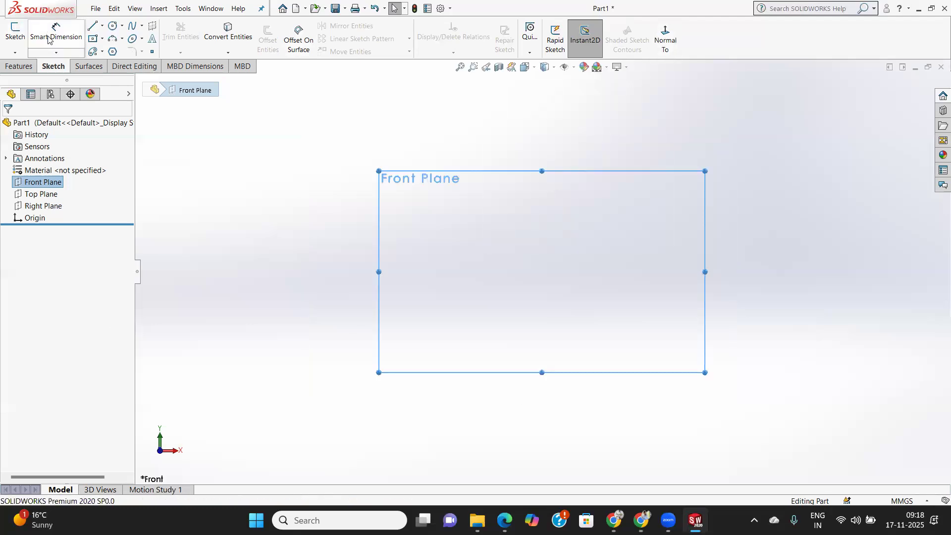
click(113, 25)
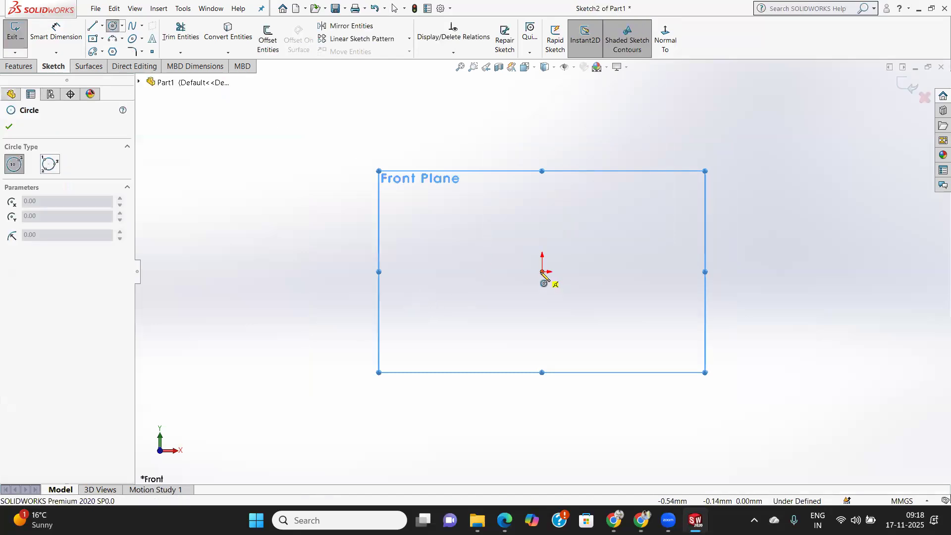
click(542, 272)
click(585, 316)
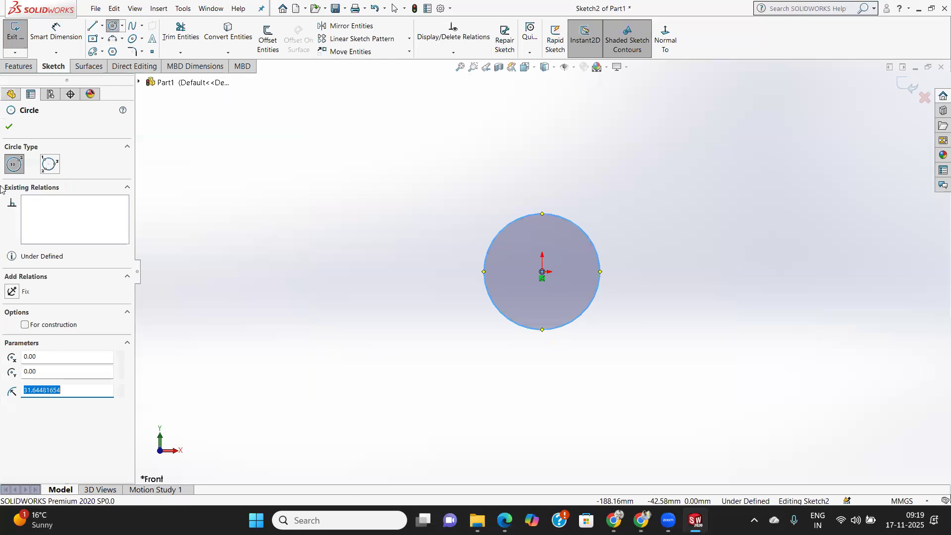
click(9, 127)
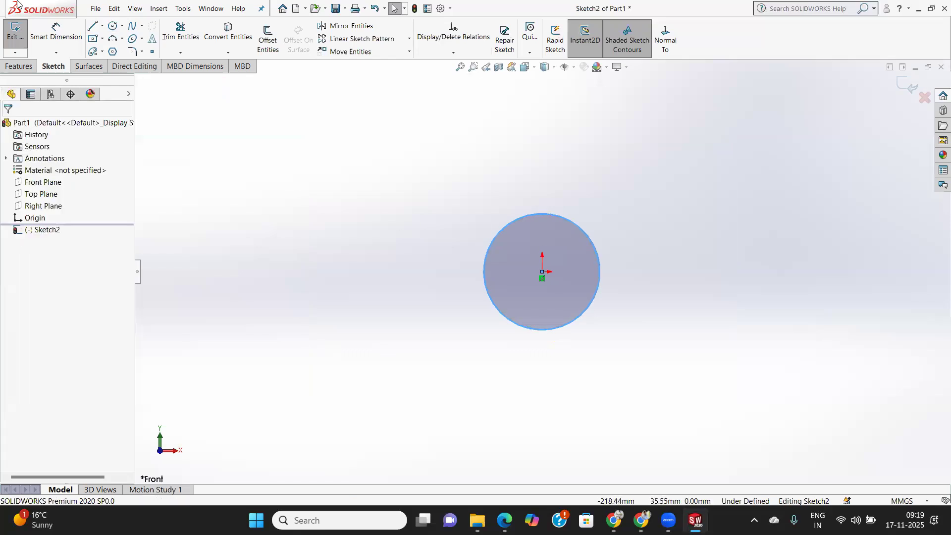
Start a boss extrusion of the circle, trying Up To Vertex before choosing Mid Plane as the end condition.
click(21, 68)
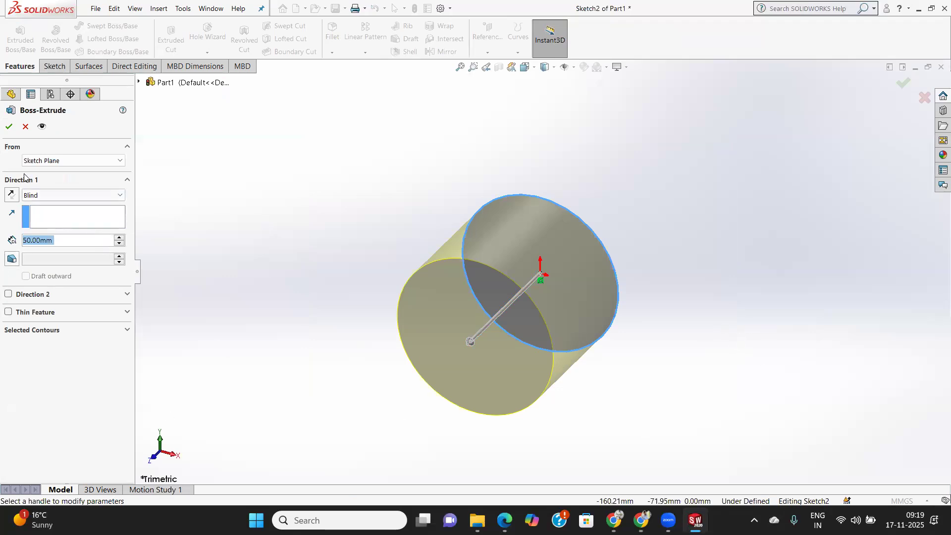
click(56, 197)
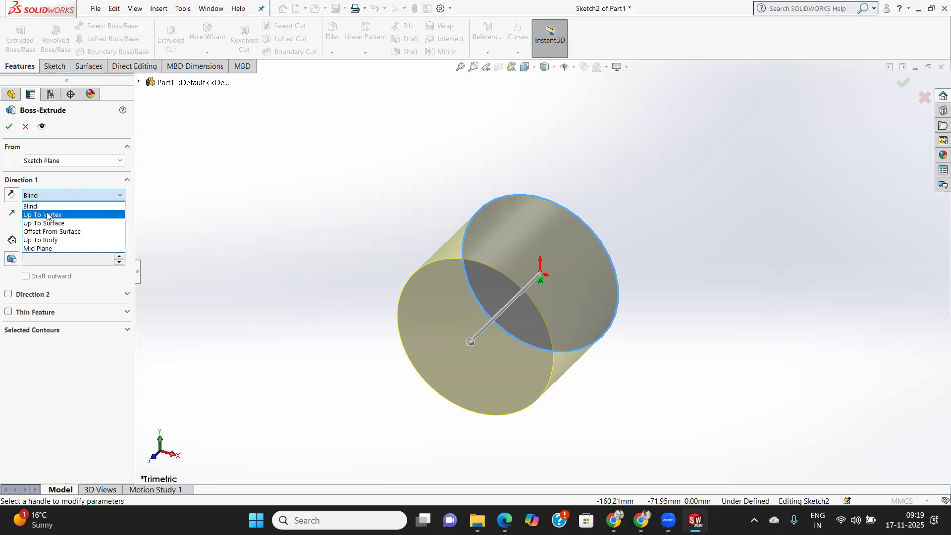
click(48, 216)
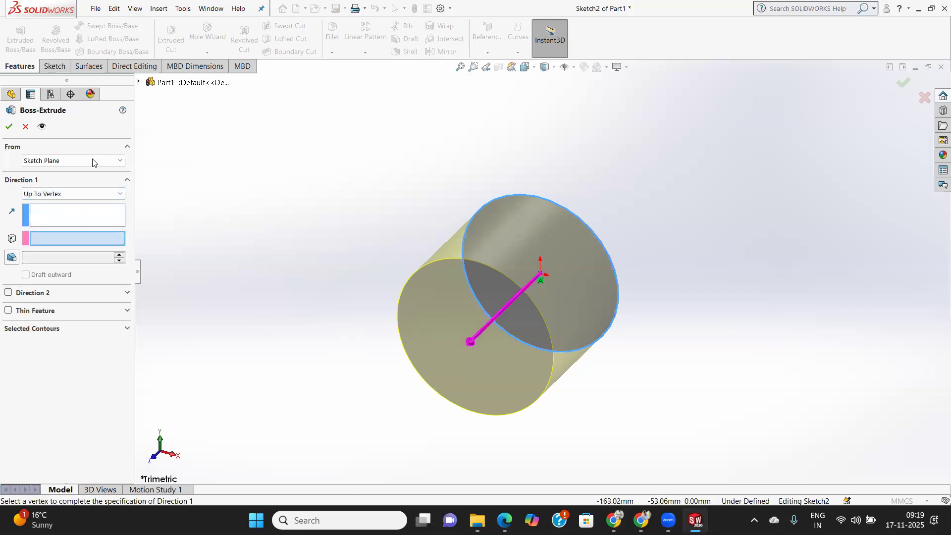
click(82, 195)
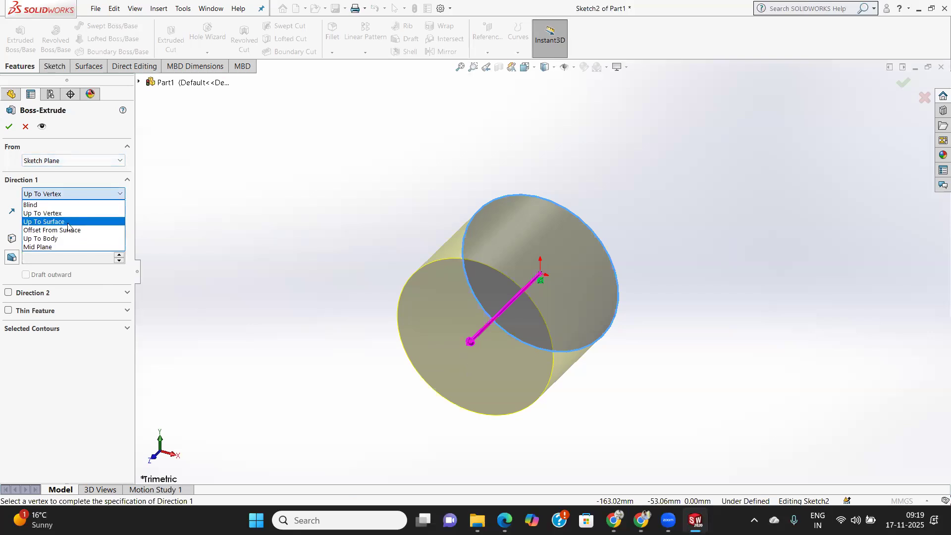
click(59, 247)
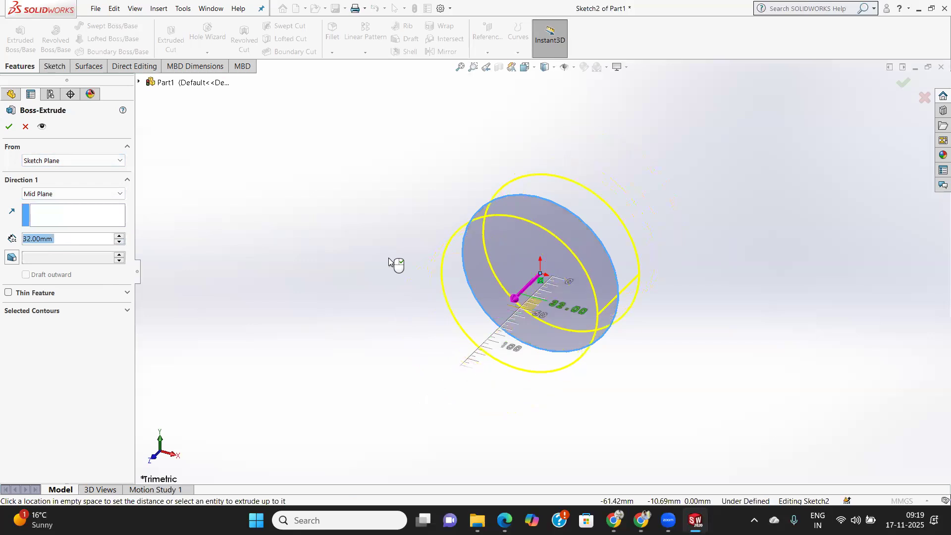
Try a mid-plane extrusion depth of 25 mm, and set it to 50 mm.
click(305, 268)
double_click(62, 238)
text(25)
key(Return)
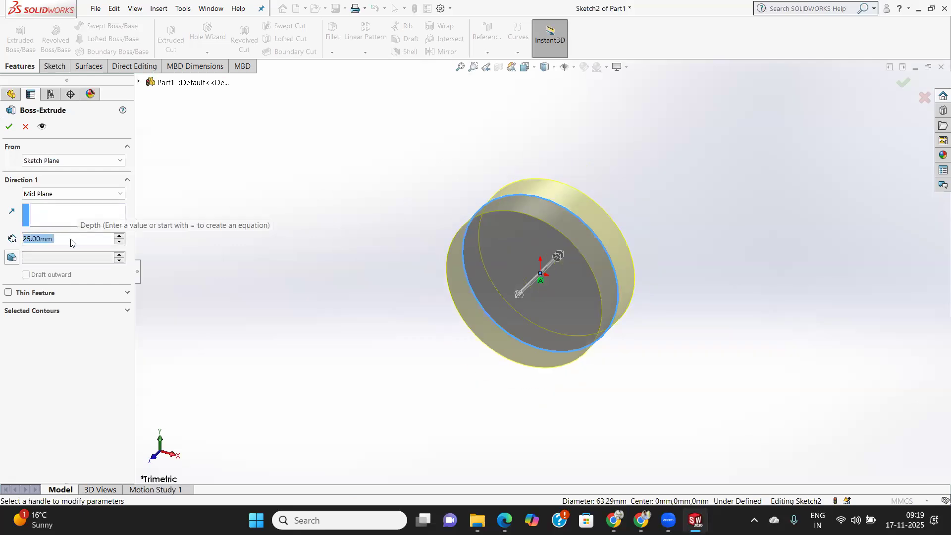
text(50)
key(Return)
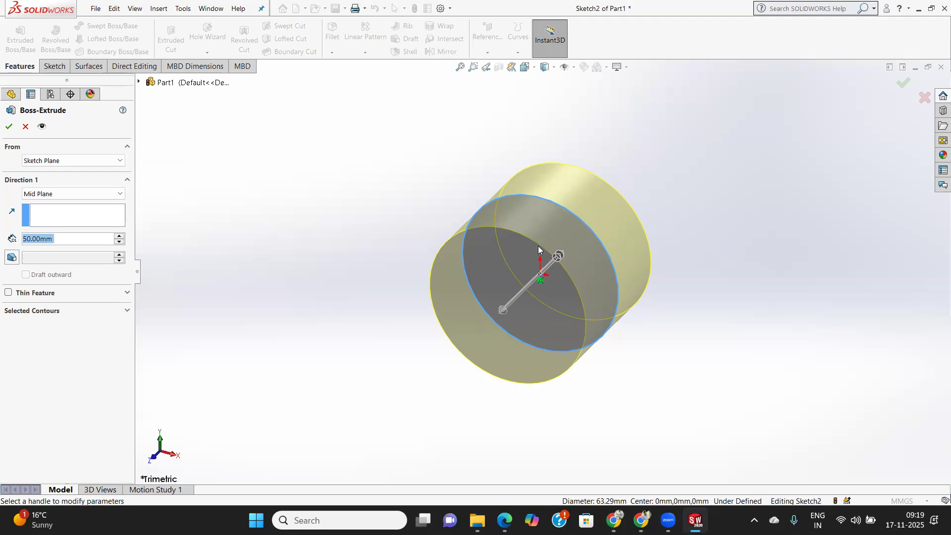
Switch the extrusion's end condition to Blind and reverse its direction once before restoring the original direction.
click(74, 195)
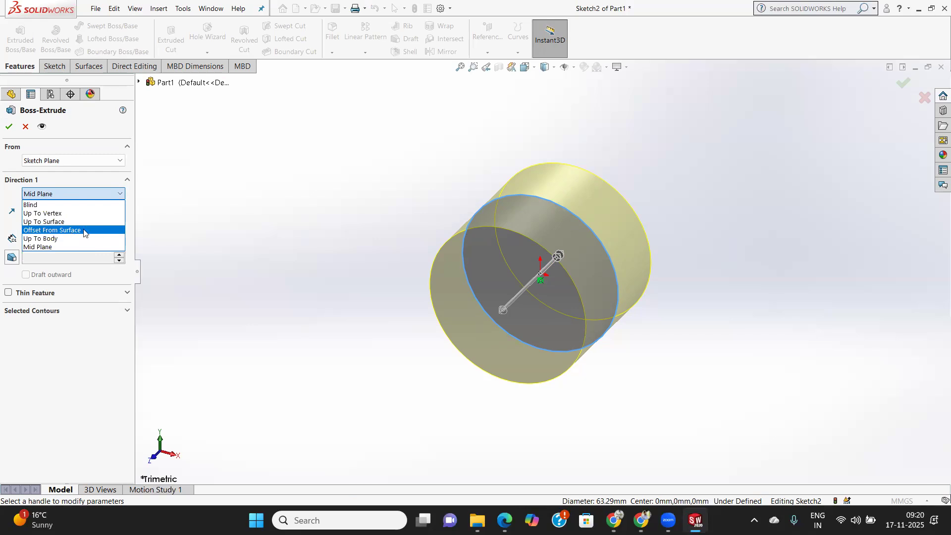
click(47, 206)
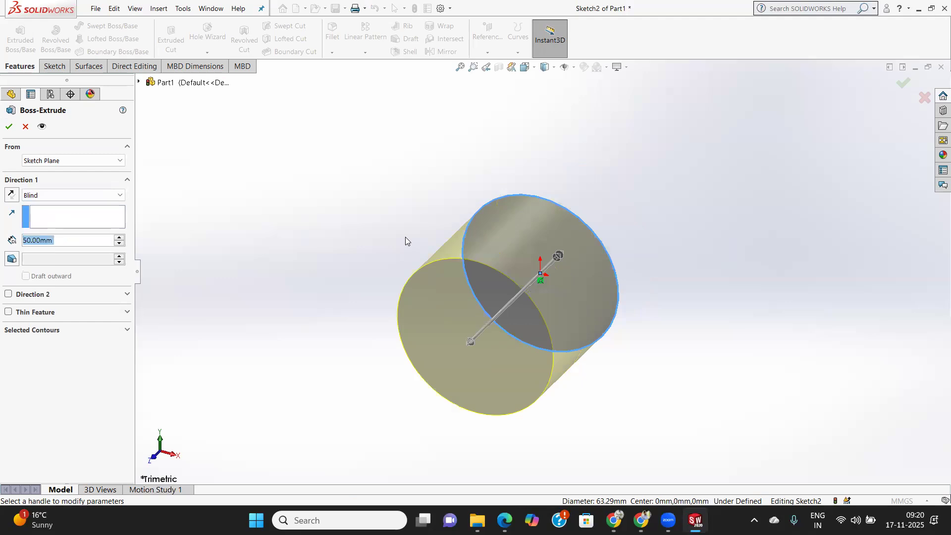
click(12, 194)
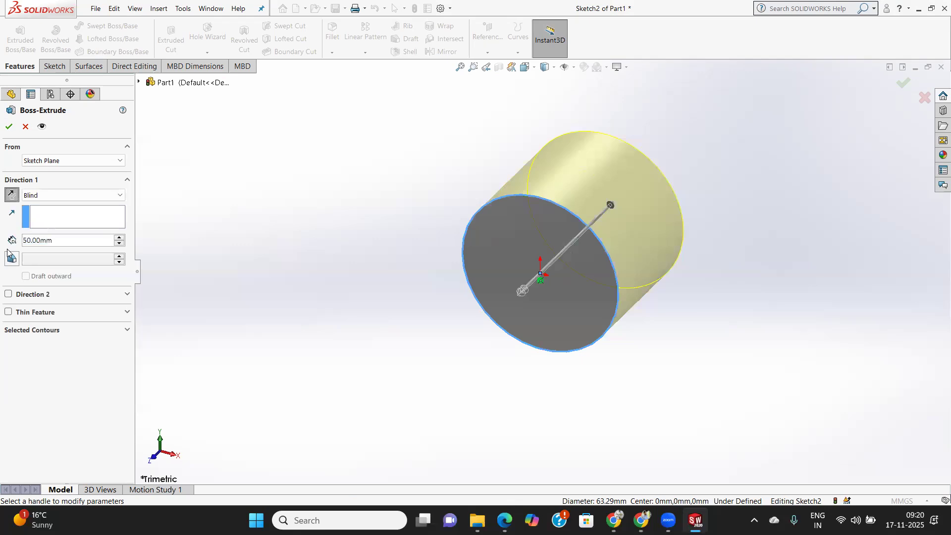
click(11, 195)
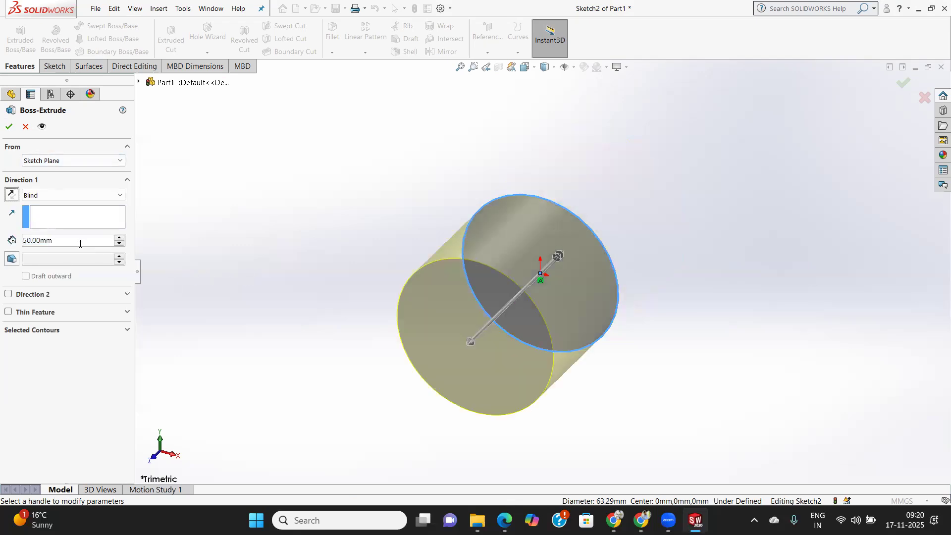
Try the Surface/Face/Plane, Vertex and Offset start conditions, return to Sketch Plane, and finish the 50 mm blind extrusion.
click(70, 161)
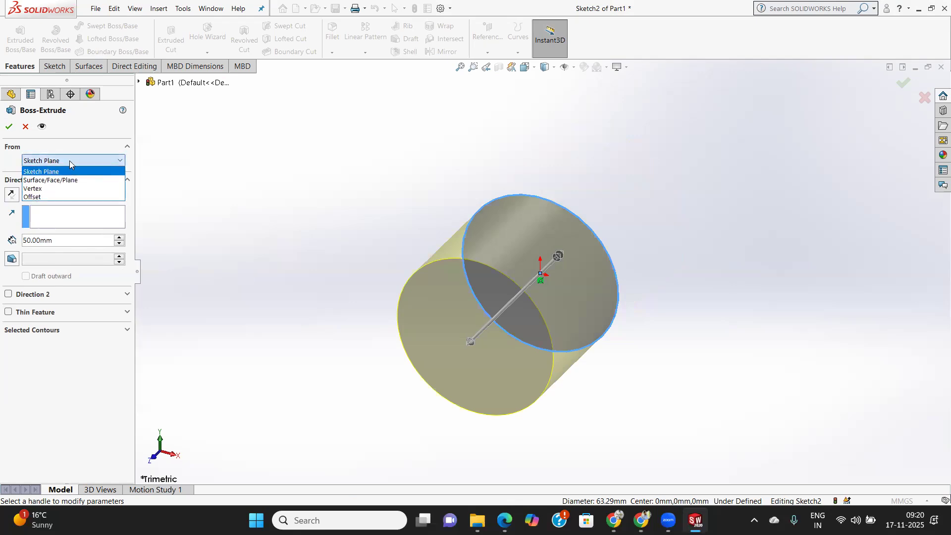
click(62, 180)
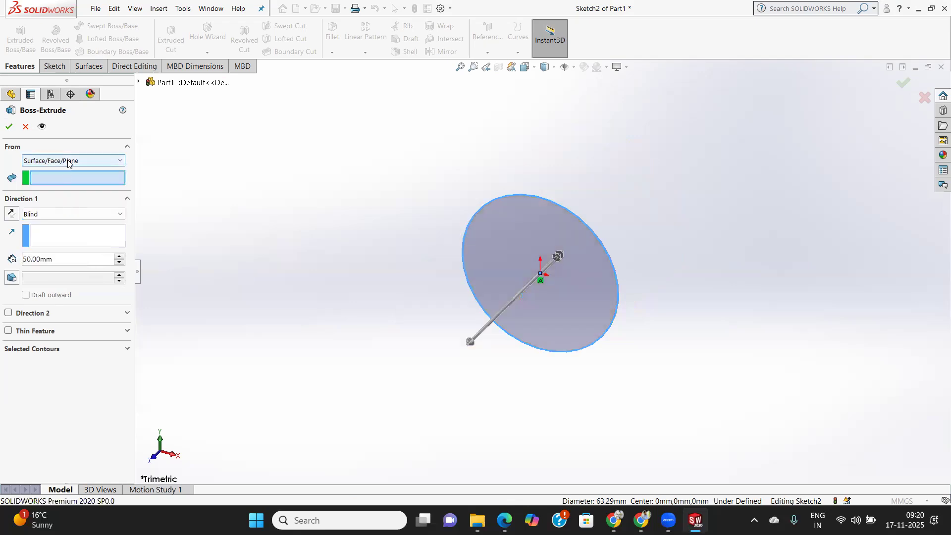
click(69, 161)
click(53, 188)
click(67, 158)
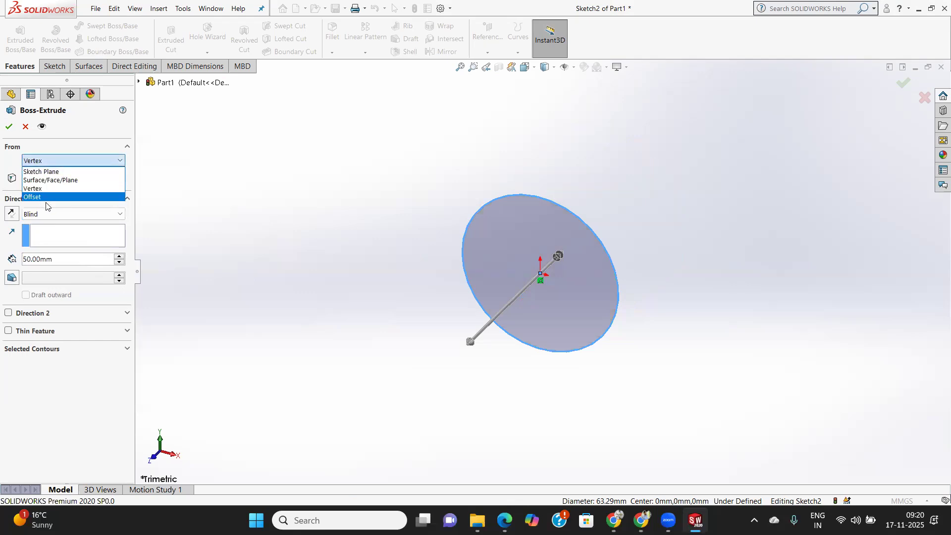
click(47, 197)
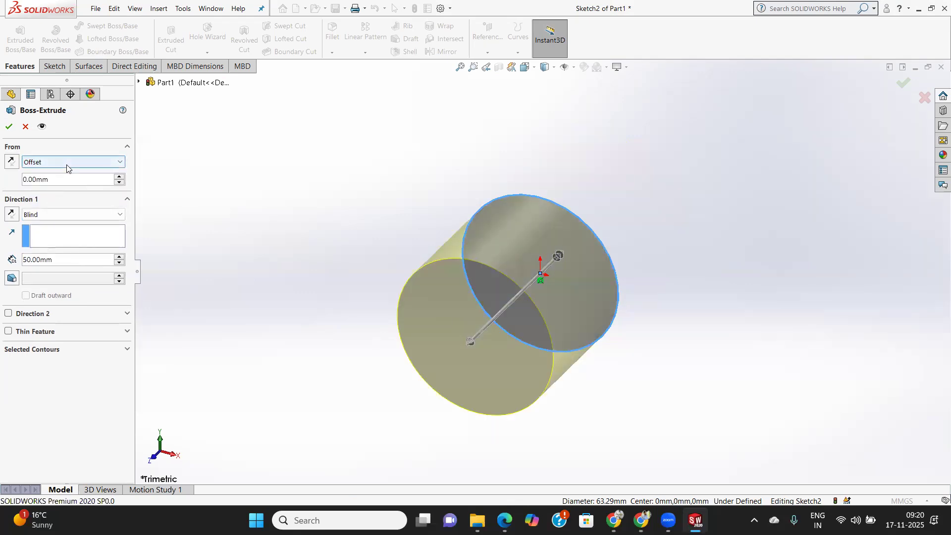
click(67, 164)
click(49, 174)
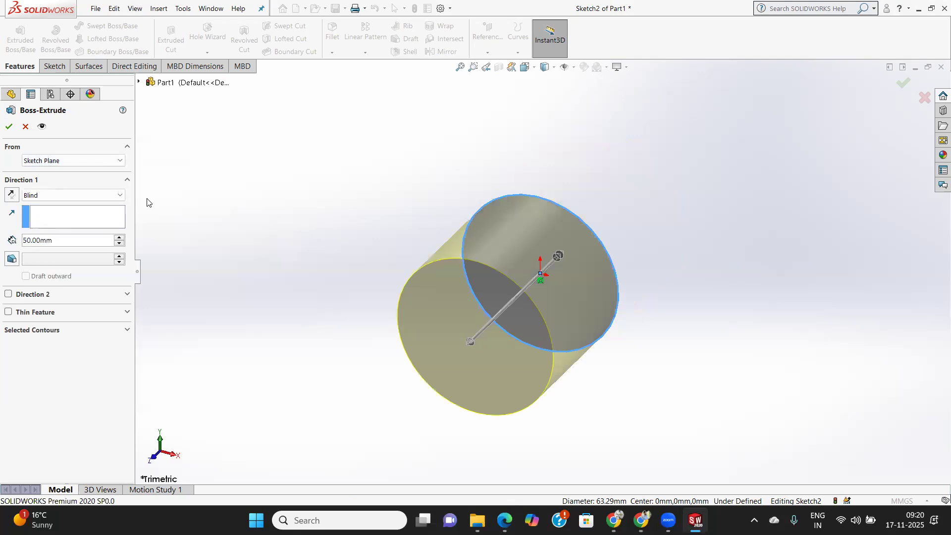
click(11, 128)
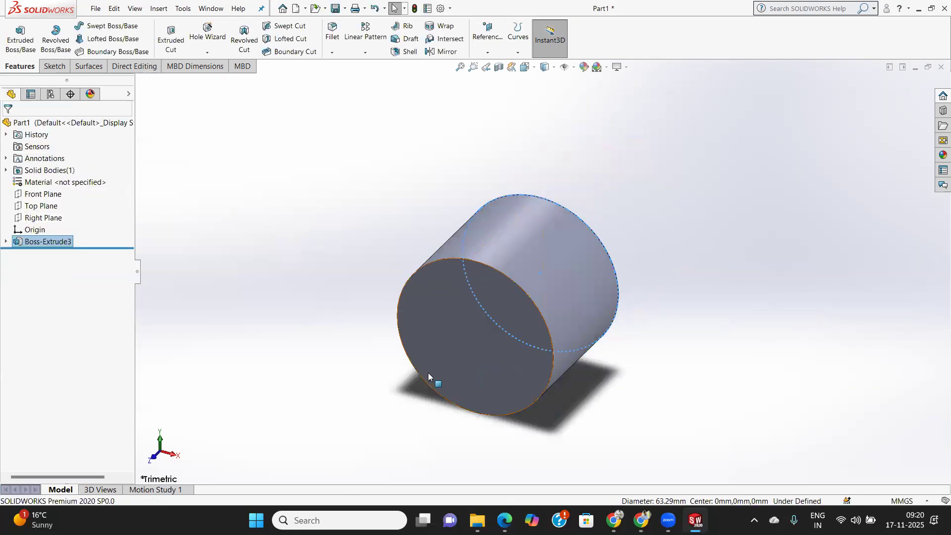
Sketch a concentric circle of about 20.4 mm radius on the cylinder's back end face and exit the sketch.
middle_drag(648, 300, 573, 412)
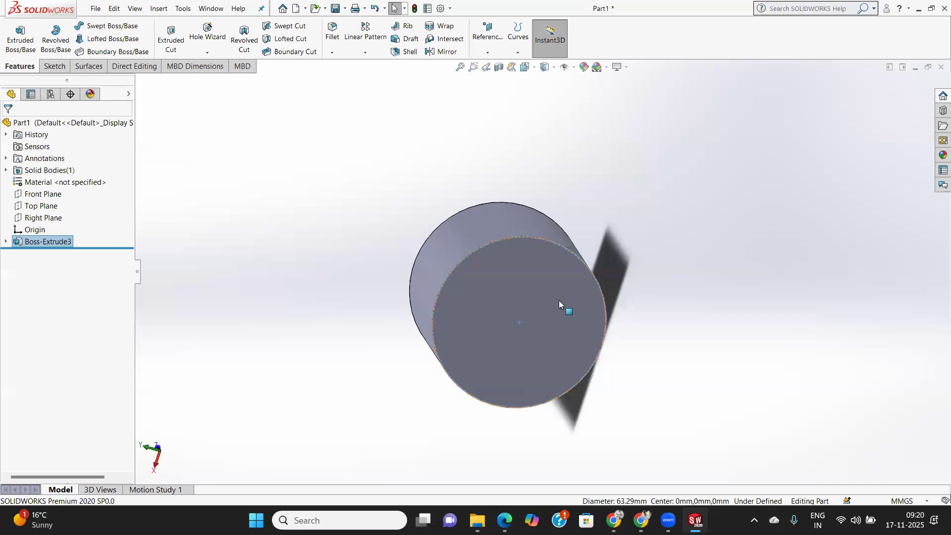
click(501, 280)
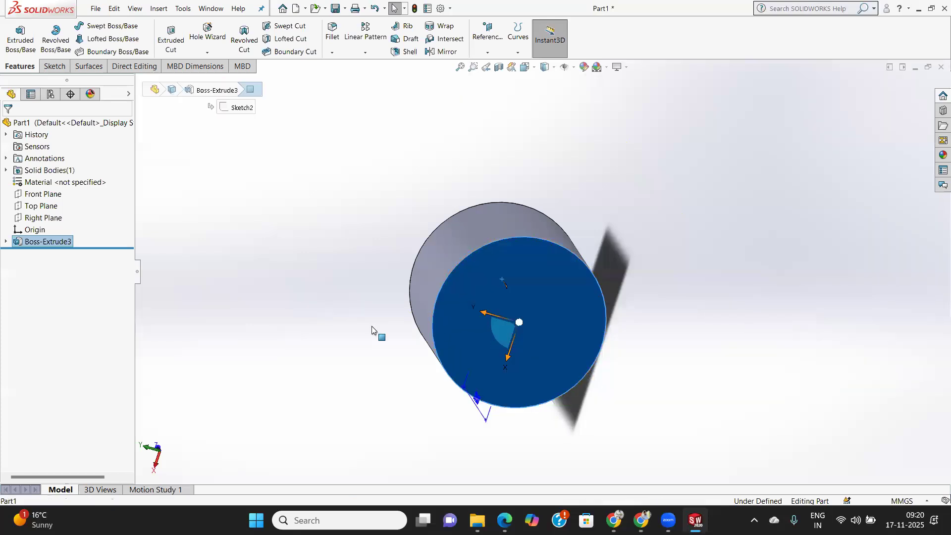
click(54, 66)
click(15, 30)
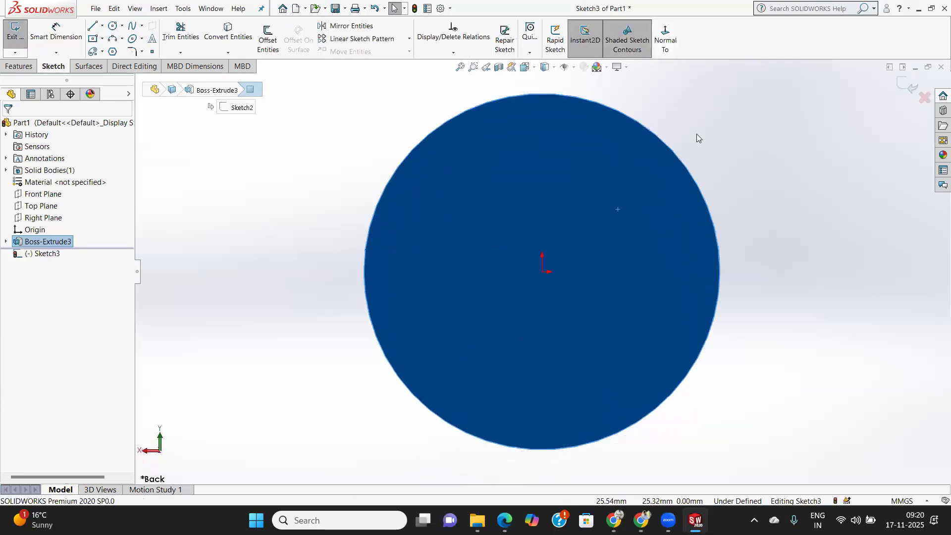
click(113, 25)
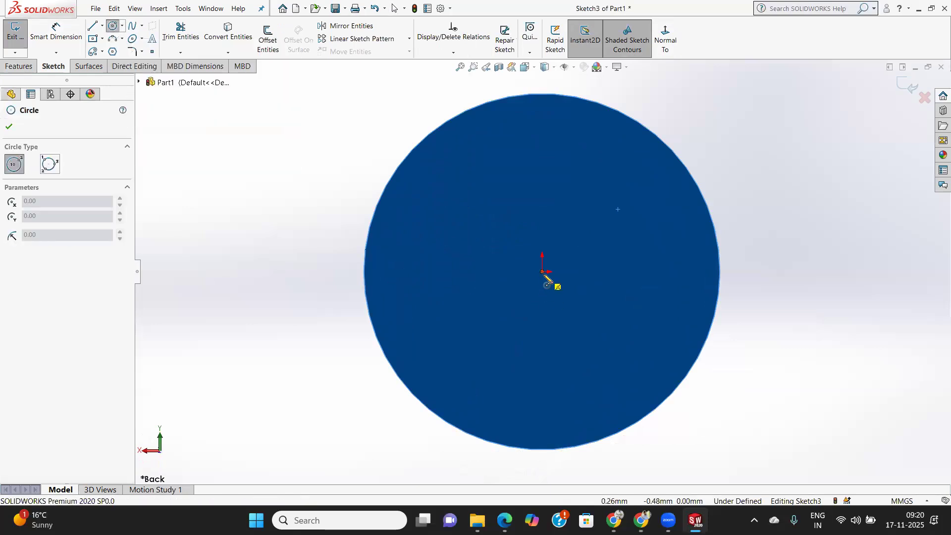
click(542, 272)
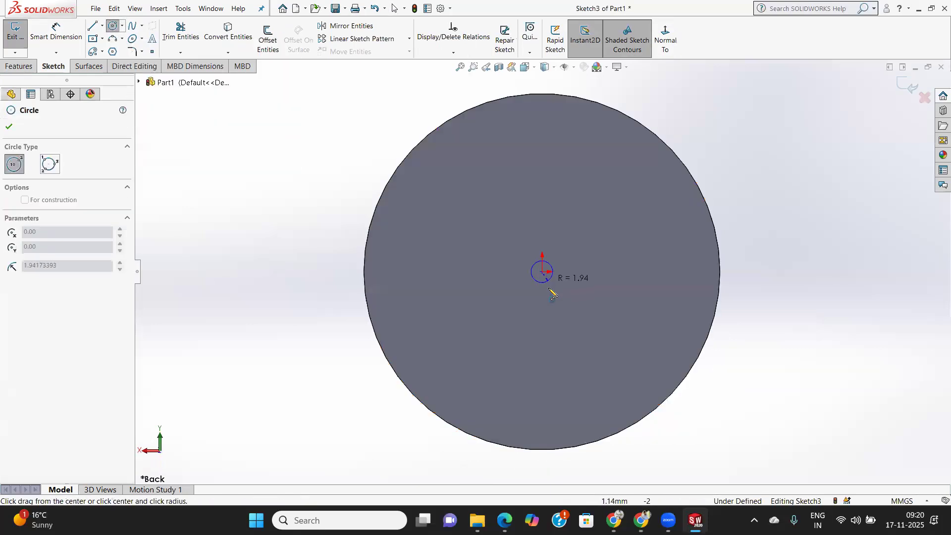
click(620, 362)
click(8, 127)
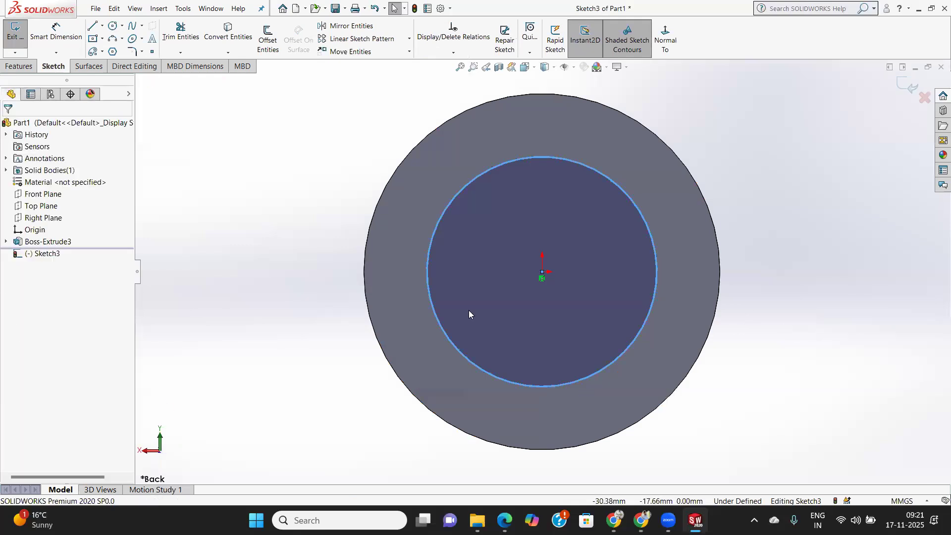
click(8, 31)
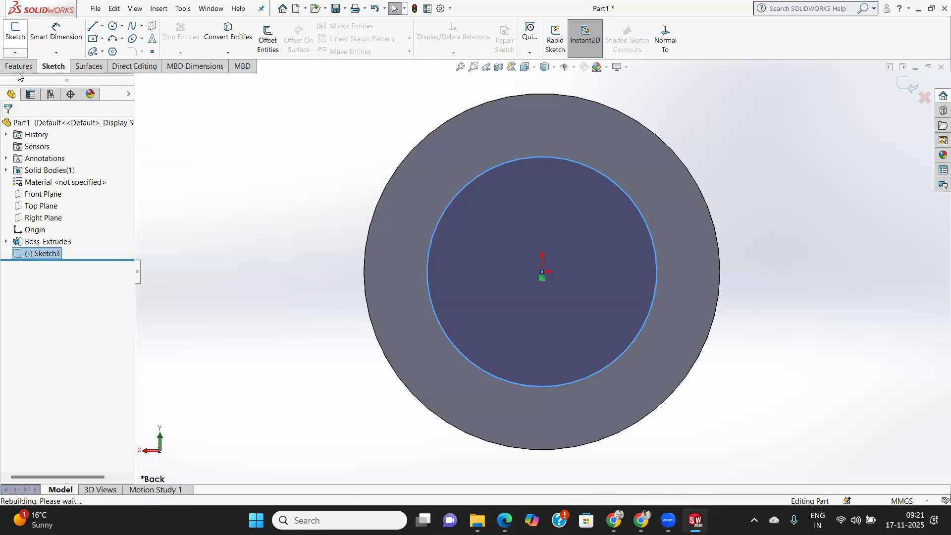
Extrude the smaller circle 30 mm outward from the cylinder's end face as a blind boss with merged result.
click(20, 39)
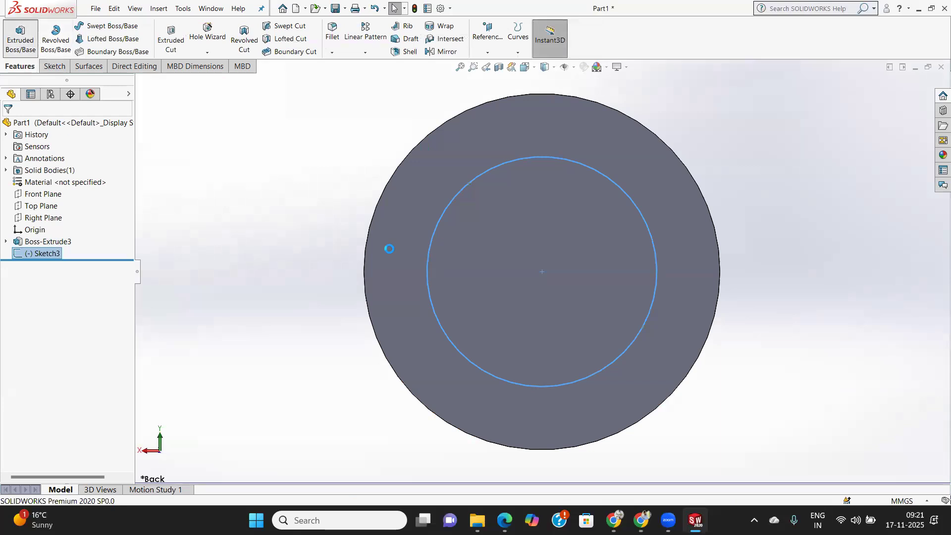
middle_drag(531, 343, 608, 356)
scroll(607, 355, down, 2)
scroll(607, 355, up, 4)
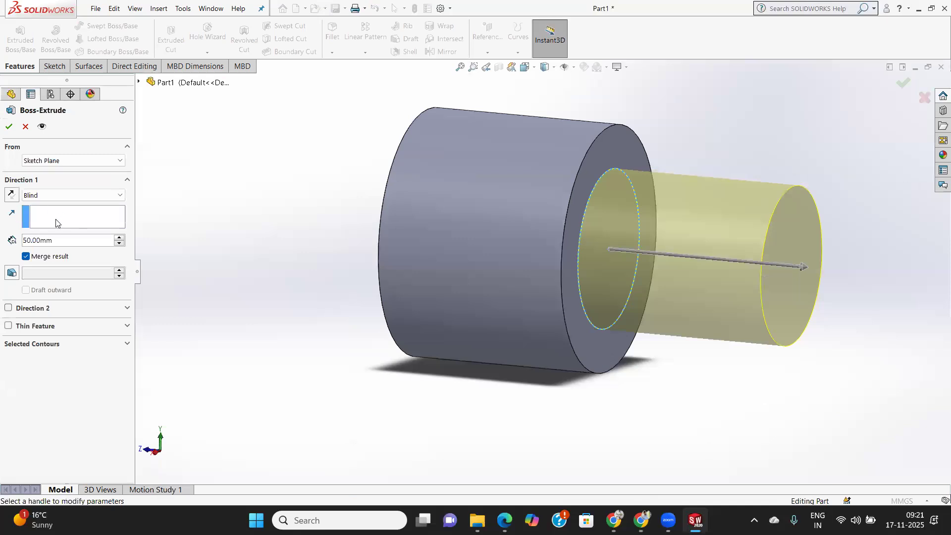
drag(52, 242, 22, 241)
text(30)
key(Return)
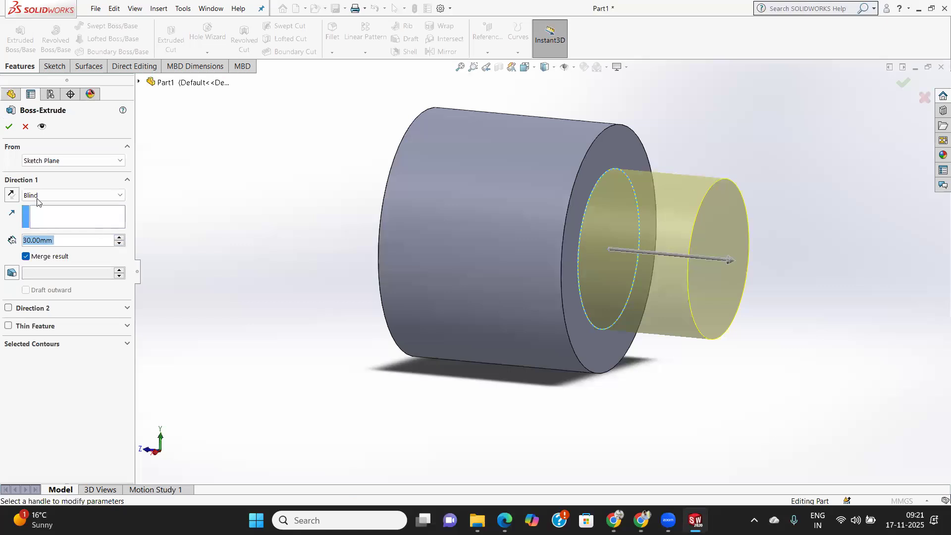
click(9, 126)
middle_drag(649, 342, 657, 497)
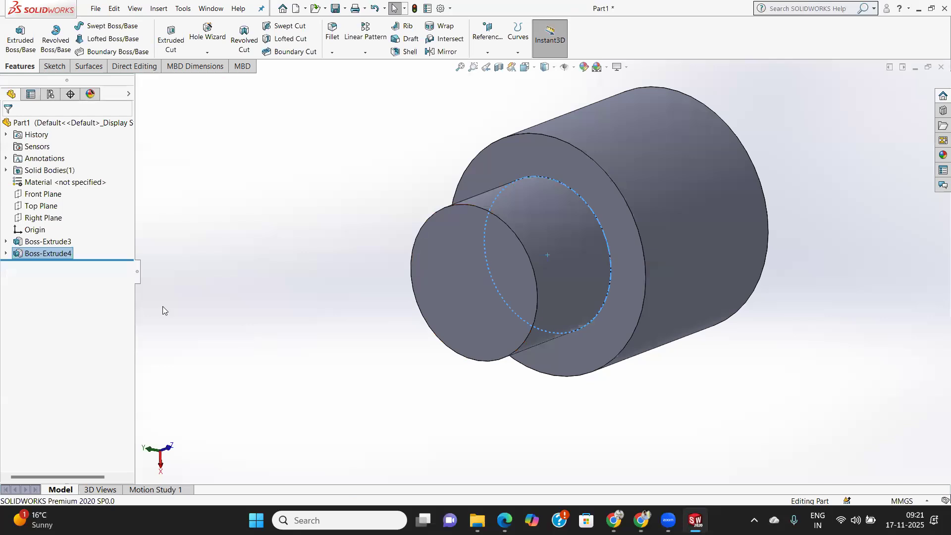
Delete both cylinder extrusions together with the small-circle and large-circle sketches so the part is empty.
right_click(67, 254)
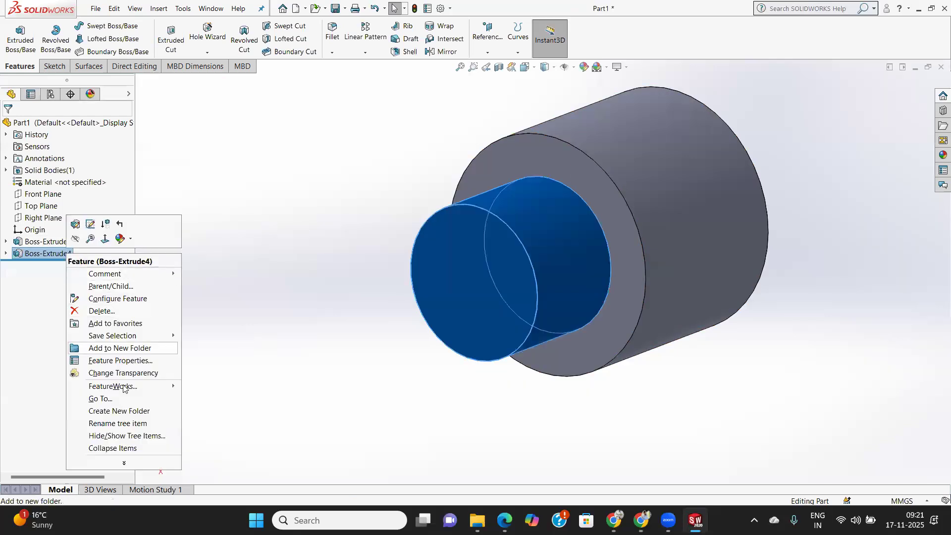
click(120, 312)
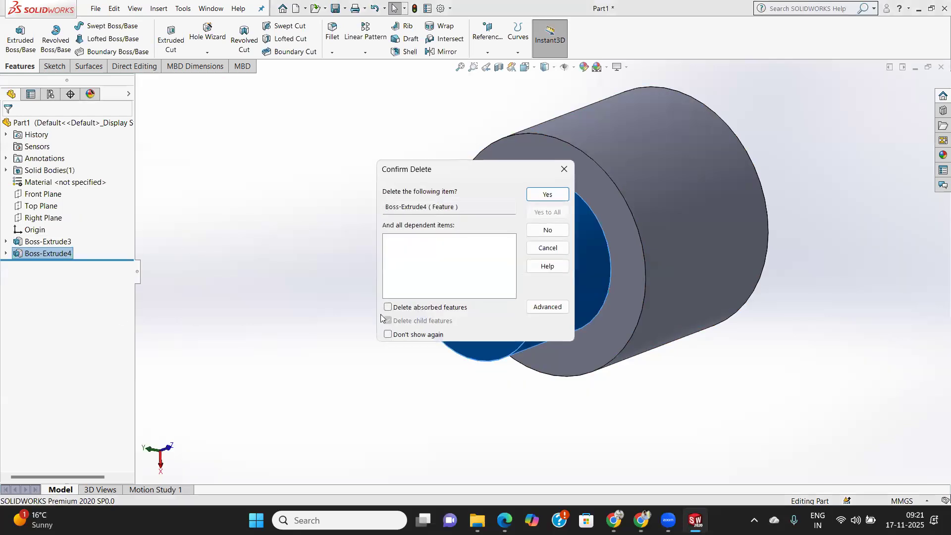
click(550, 194)
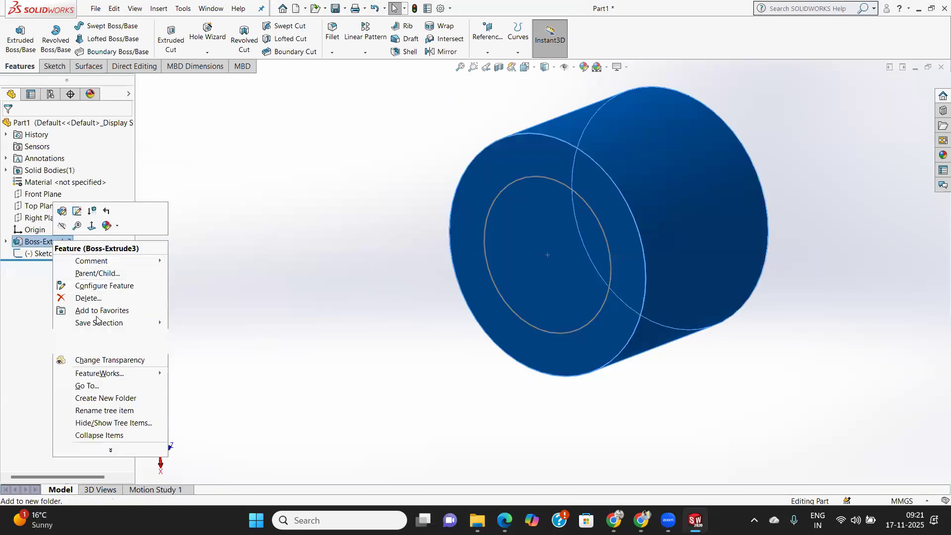
click(89, 297)
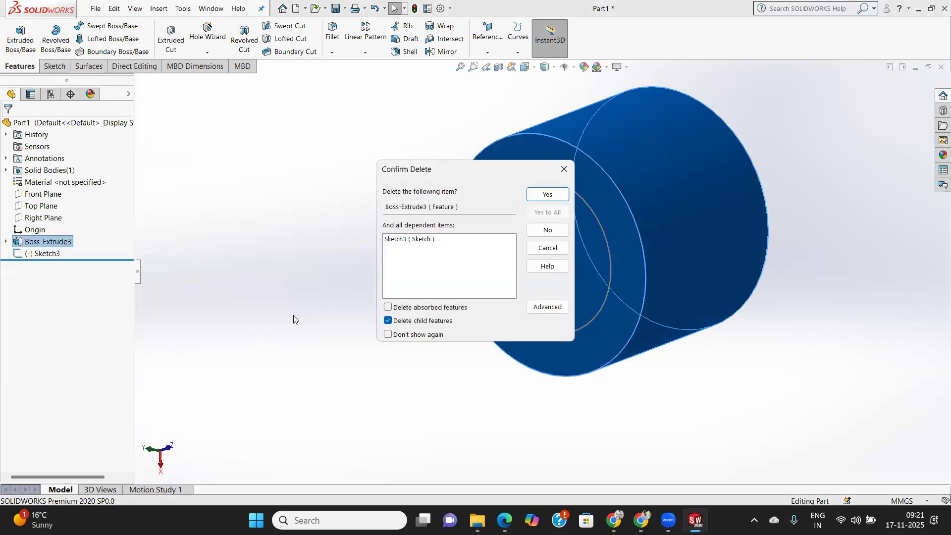
click(547, 196)
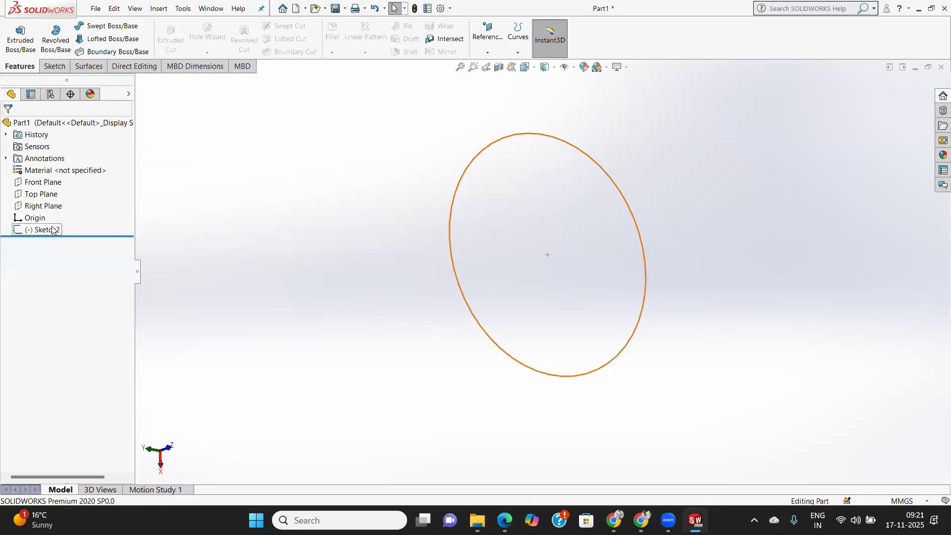
right_click(52, 232)
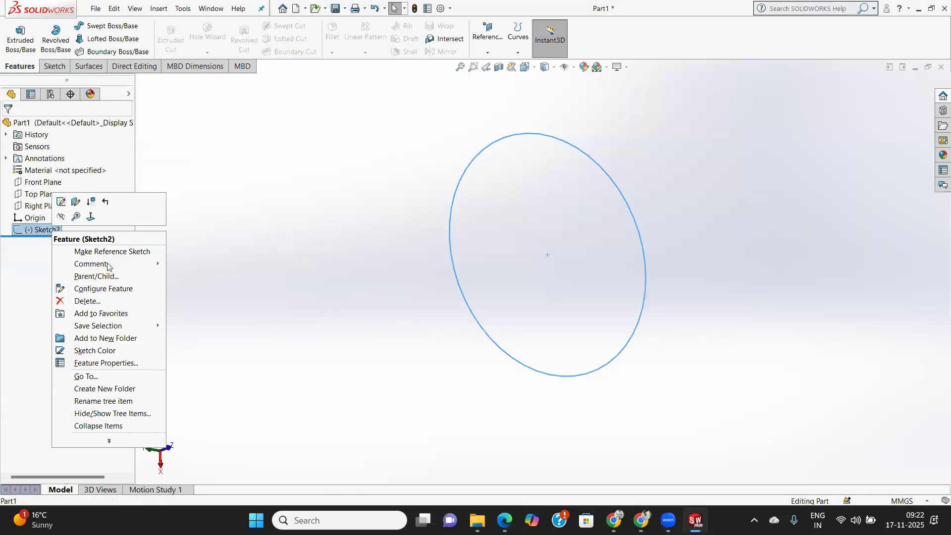
click(94, 300)
click(560, 196)
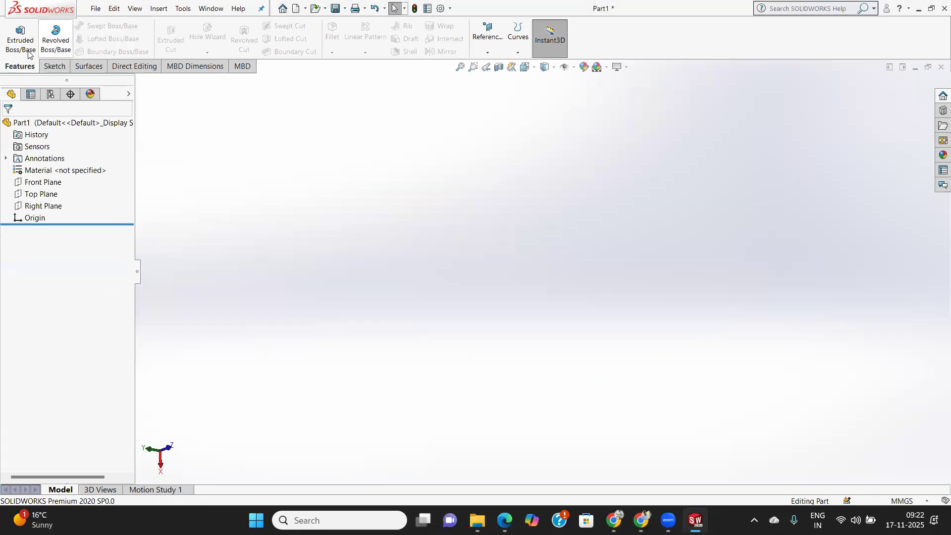
On the Front Plane, sketch a closed inverted-T profile of horizontal and vertical lines, about 110.6 mm wide with a base about 50.3 mm high.
click(57, 66)
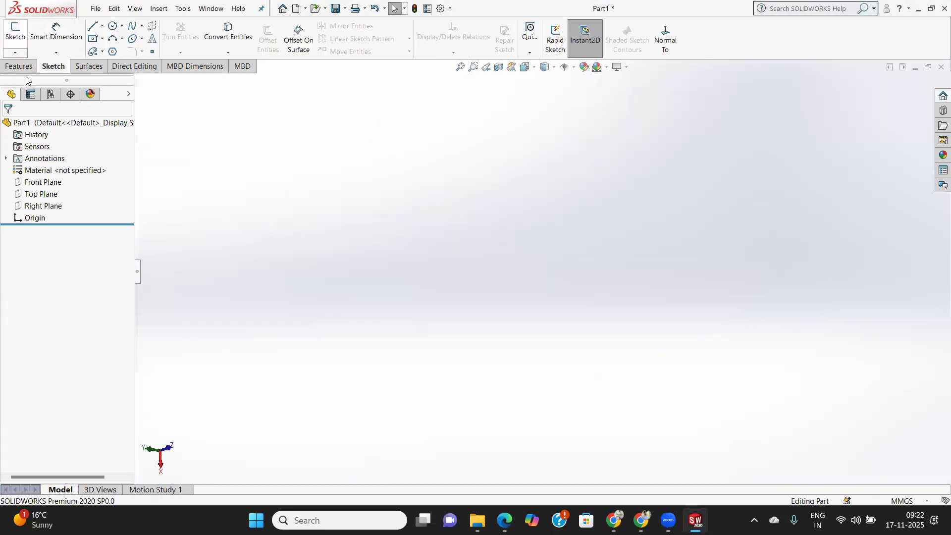
click(43, 181)
click(13, 36)
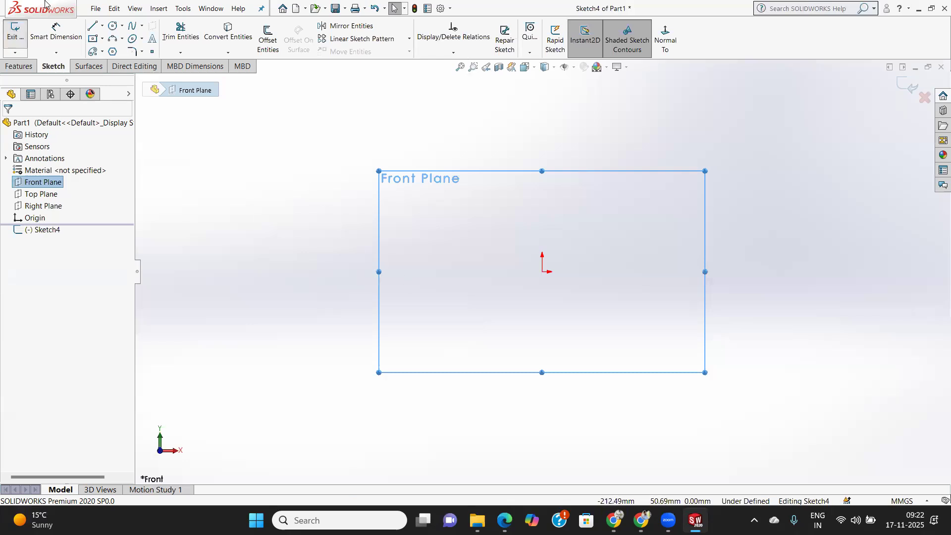
click(92, 26)
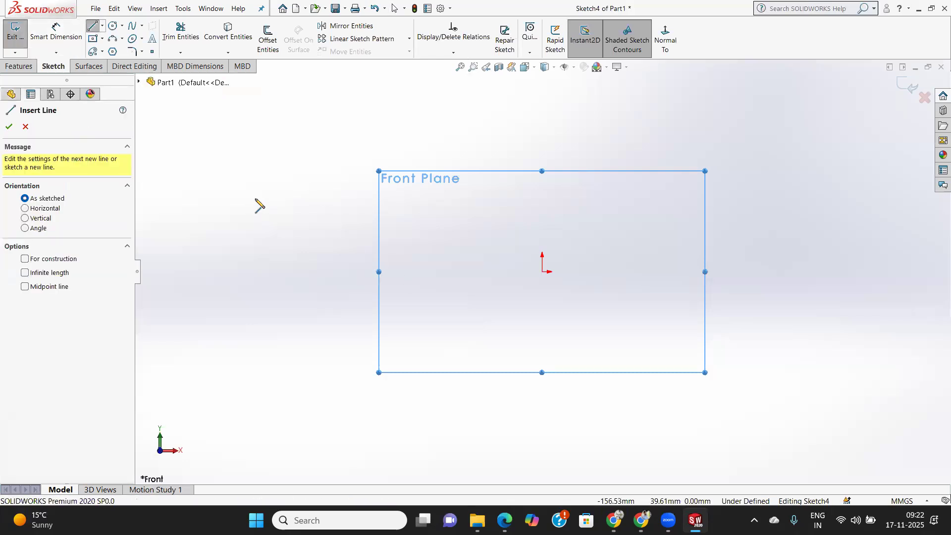
click(445, 323)
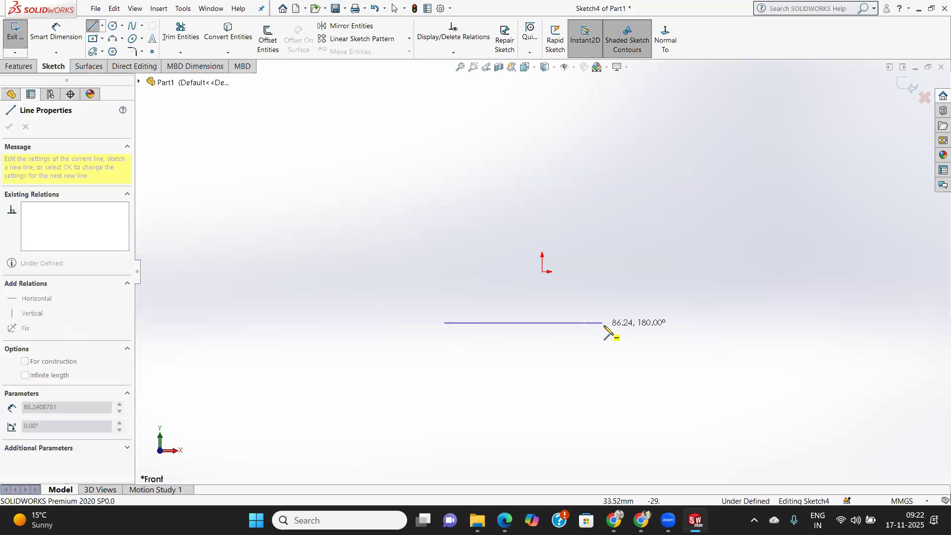
click(647, 323)
click(648, 229)
click(575, 231)
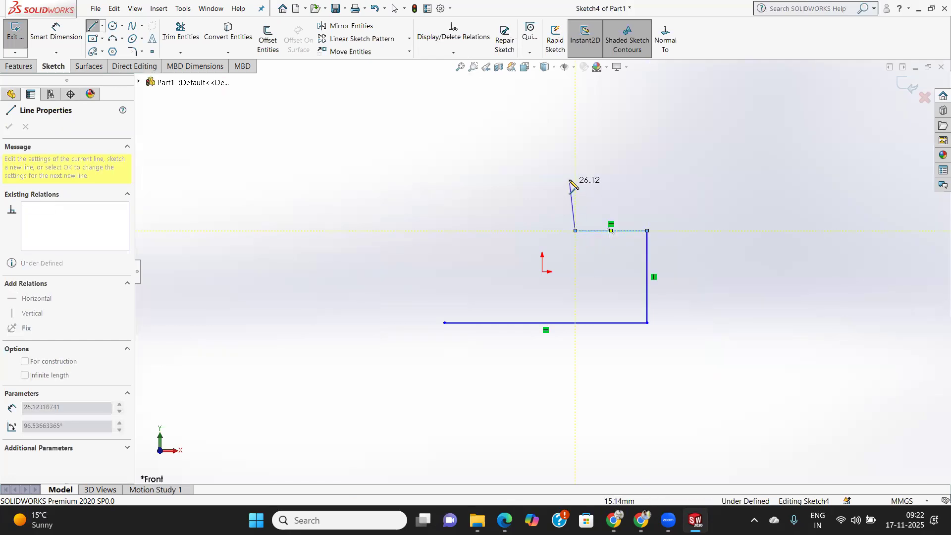
click(576, 159)
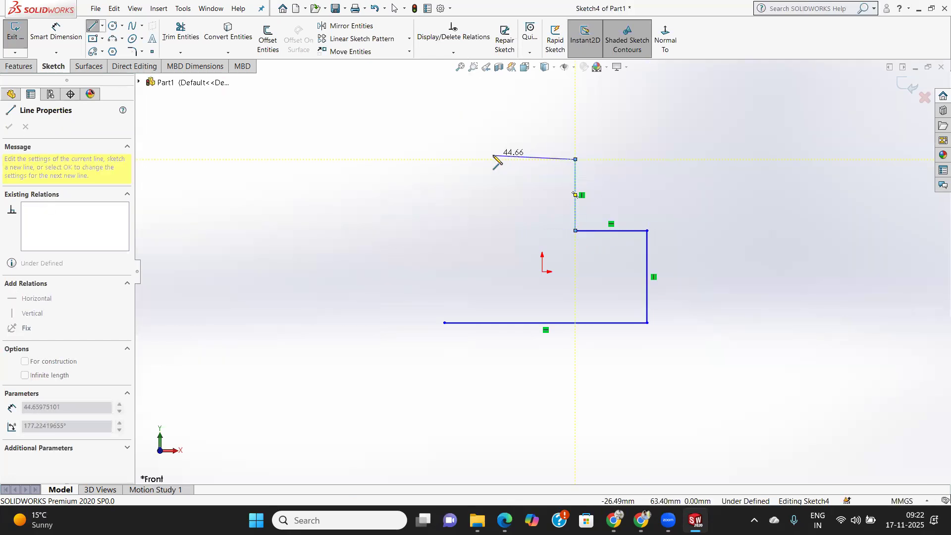
click(495, 159)
click(495, 230)
click(445, 231)
click(445, 323)
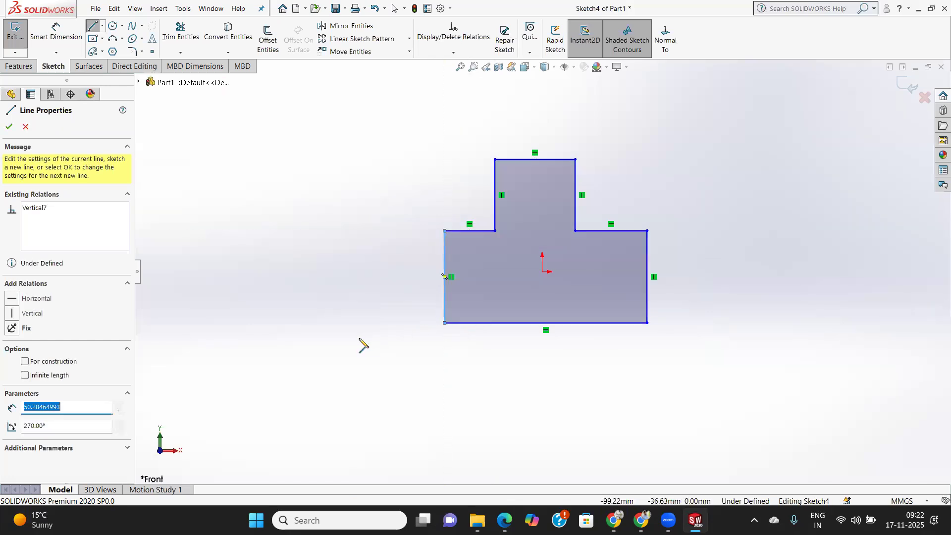
right_click(361, 344)
click(220, 261)
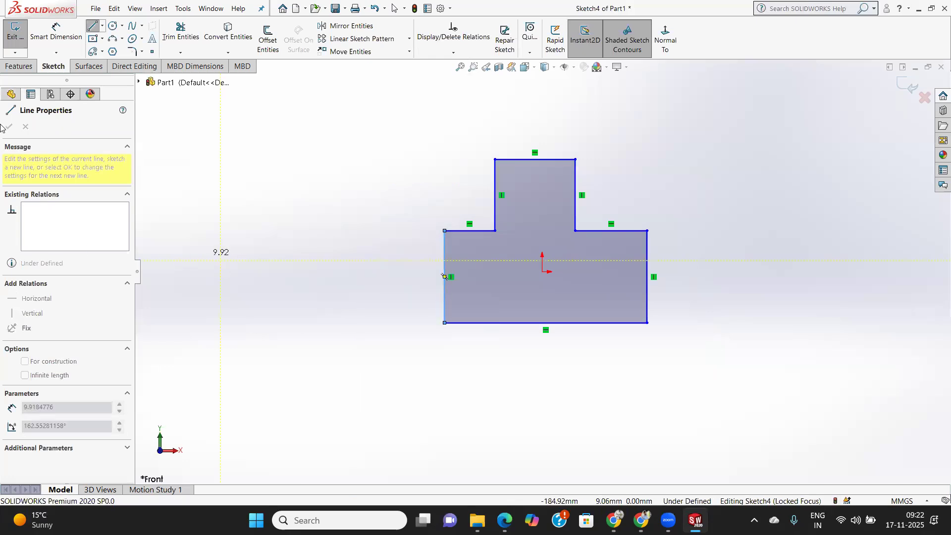
right_click(202, 229)
click(250, 237)
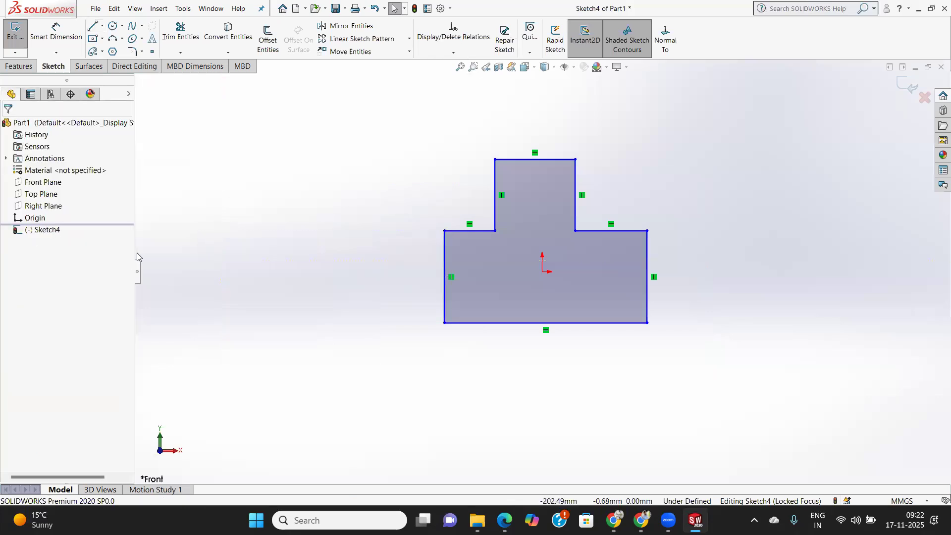
Dimension the bottom edge of the inverted-T profile to 90 mm.
click(56, 34)
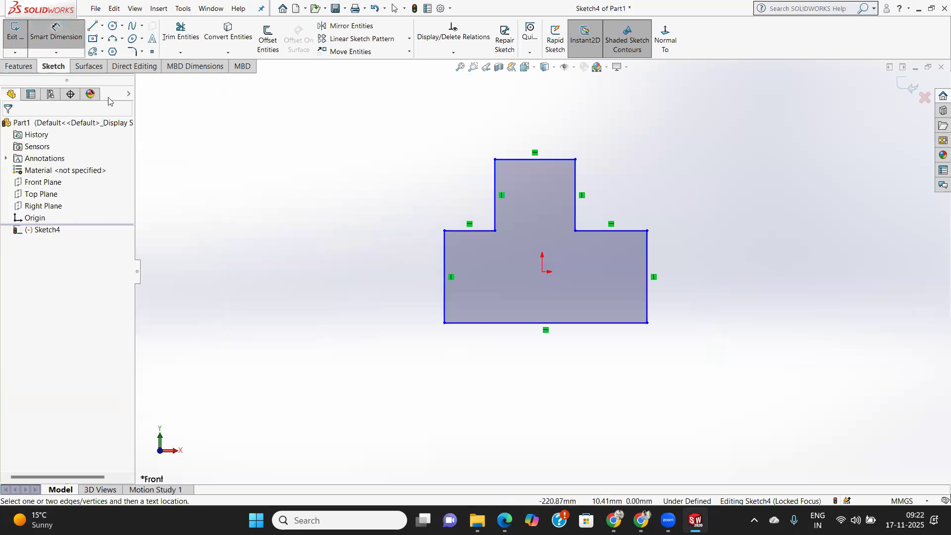
click(589, 325)
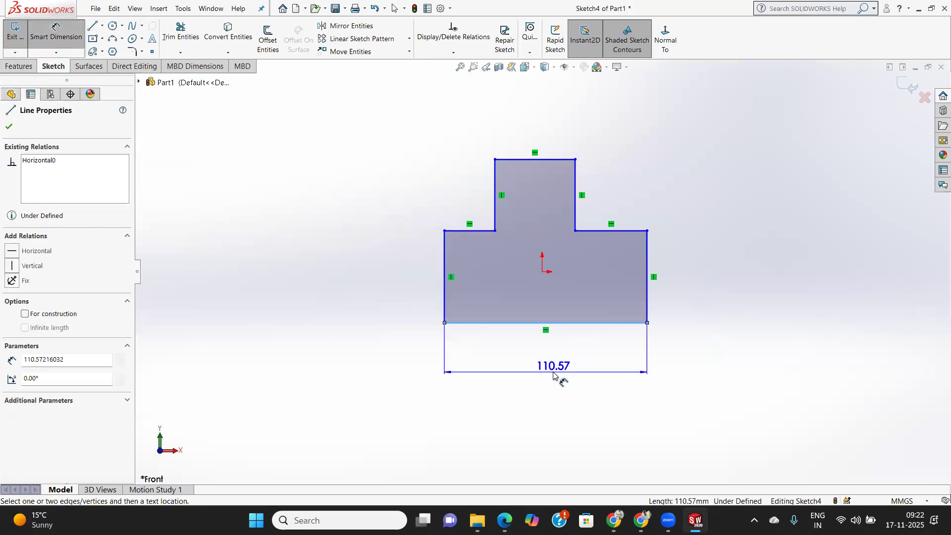
click(554, 375)
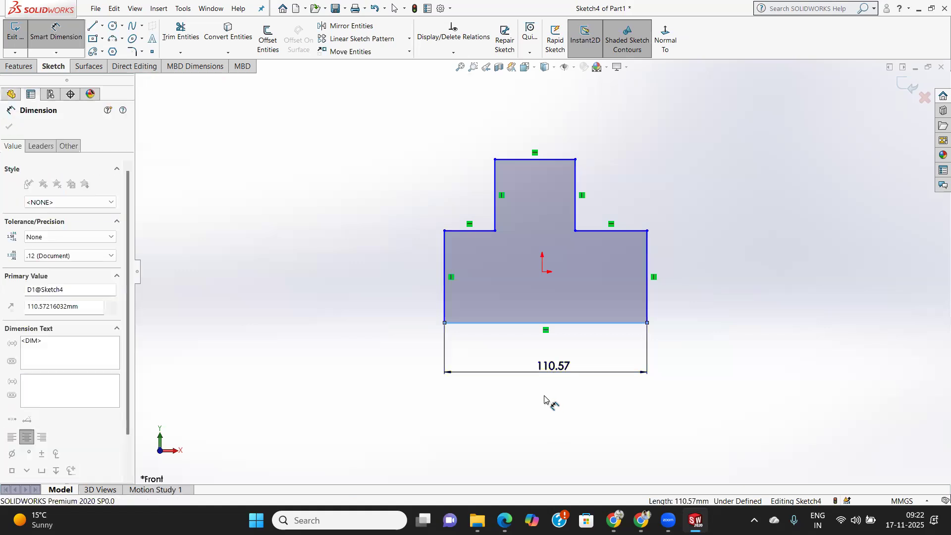
text(90)
key(Return)
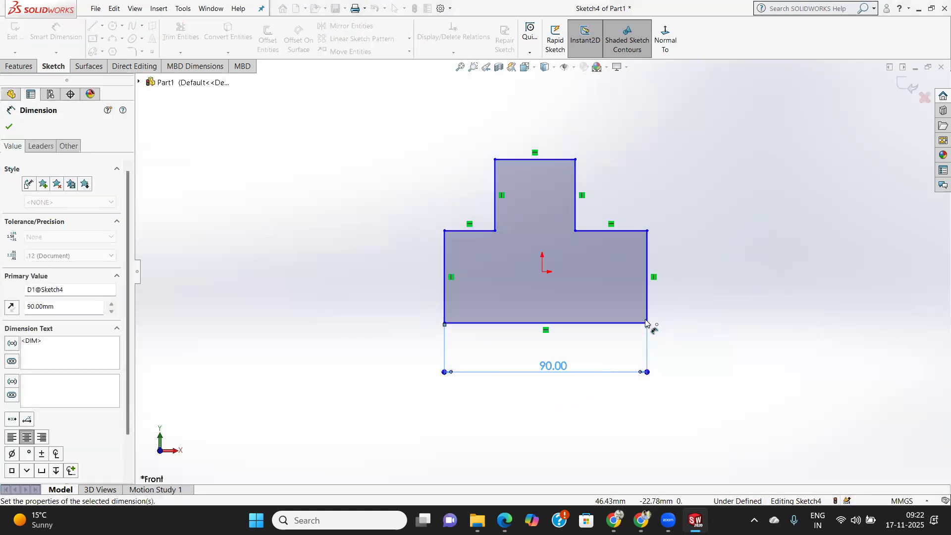
Dimension the right and left vertical edges of the profile's base to 25 mm each.
click(664, 307)
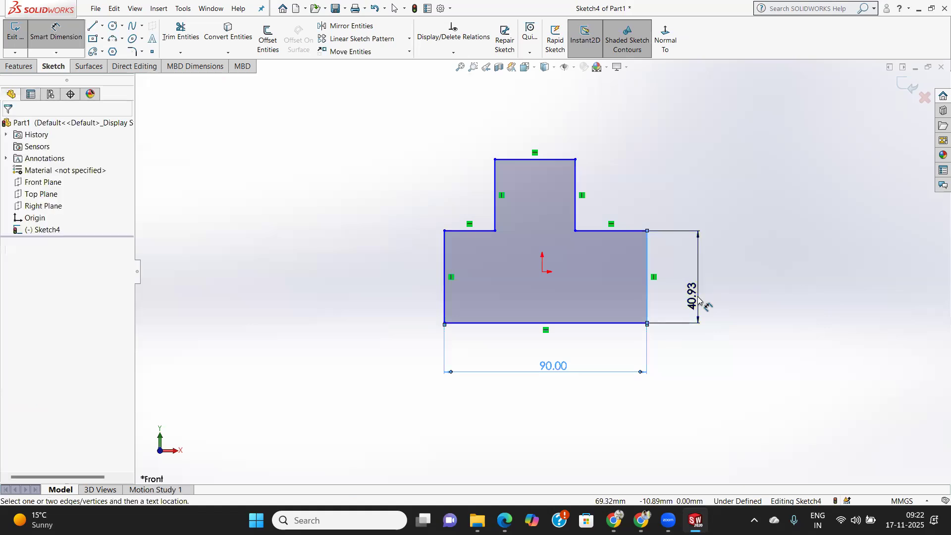
click(704, 299)
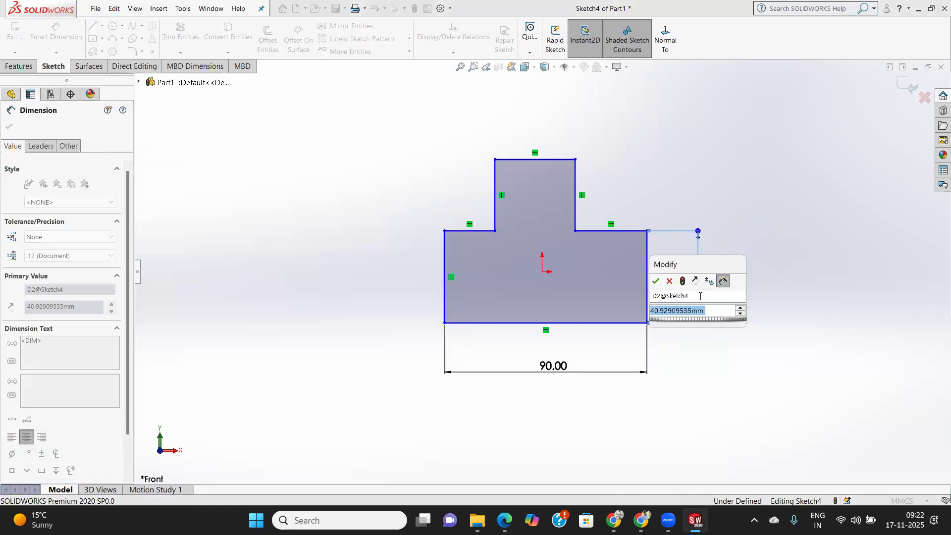
text(25)
key(Return)
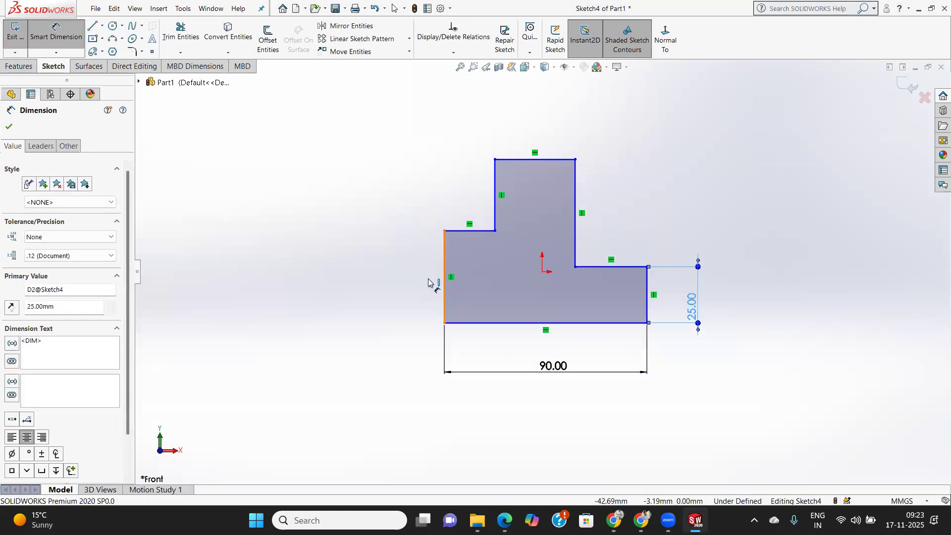
click(442, 279)
click(346, 293)
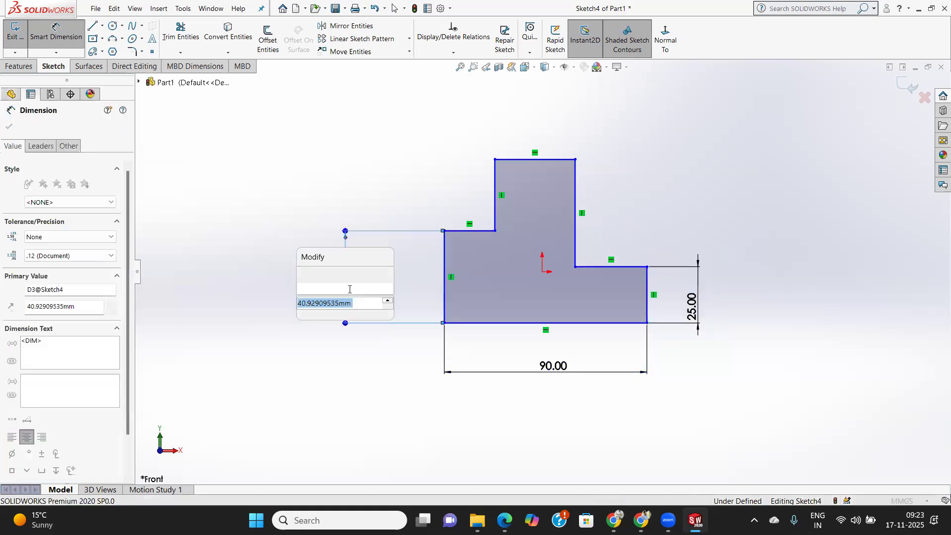
text(25)
key(Return)
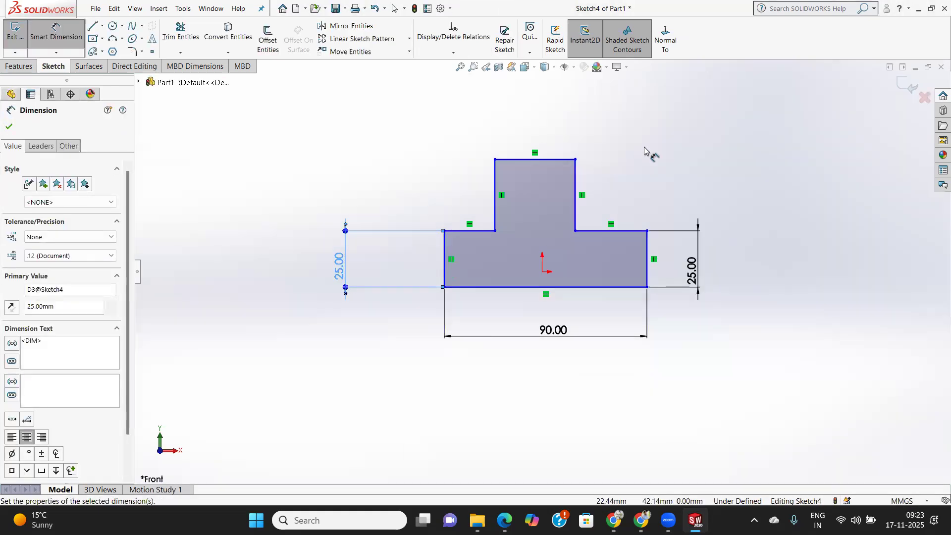
Dimension the right vertical edge of the profile's upper stem to 25 mm.
click(578, 191)
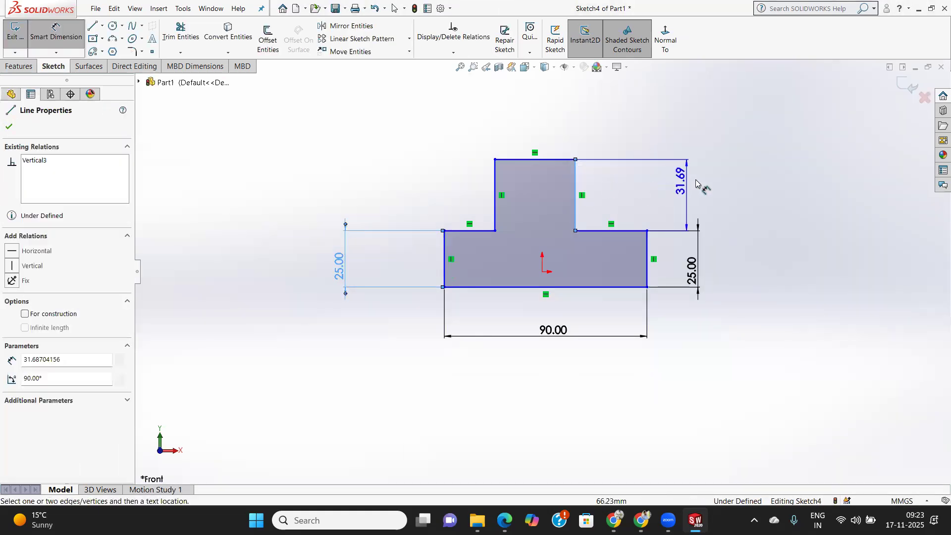
click(728, 286)
text(25)
key(Return)
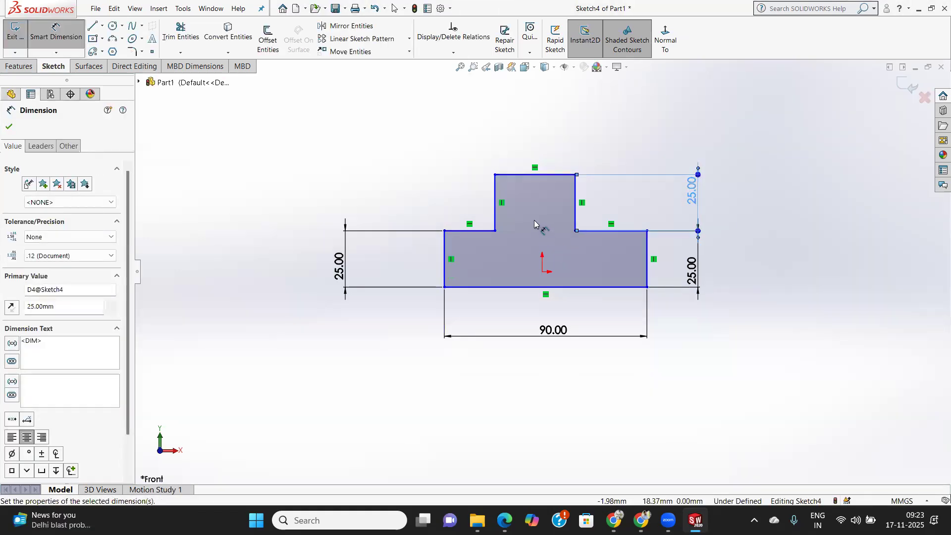
Dimension the right shoulder edge and the stem's top edge to 30 mm each.
click(616, 231)
click(621, 127)
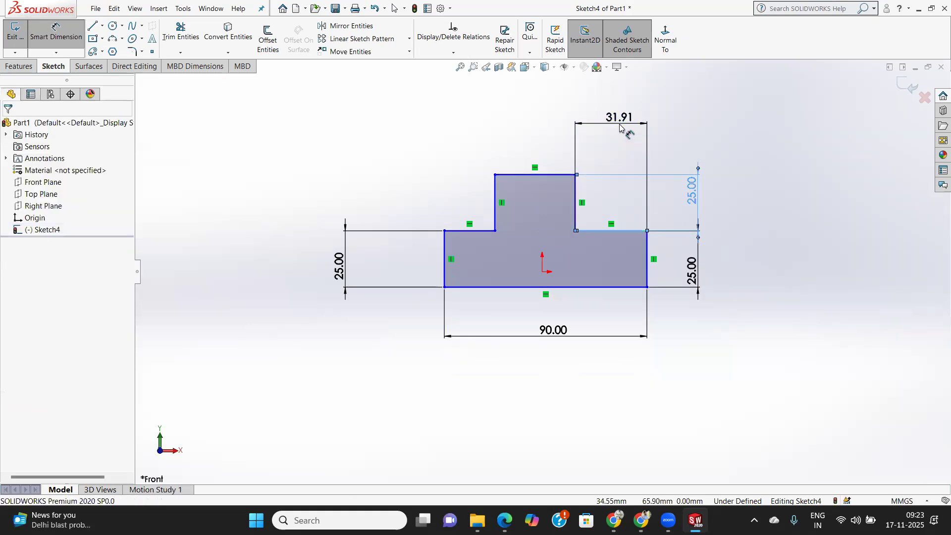
text(30)
key(Return)
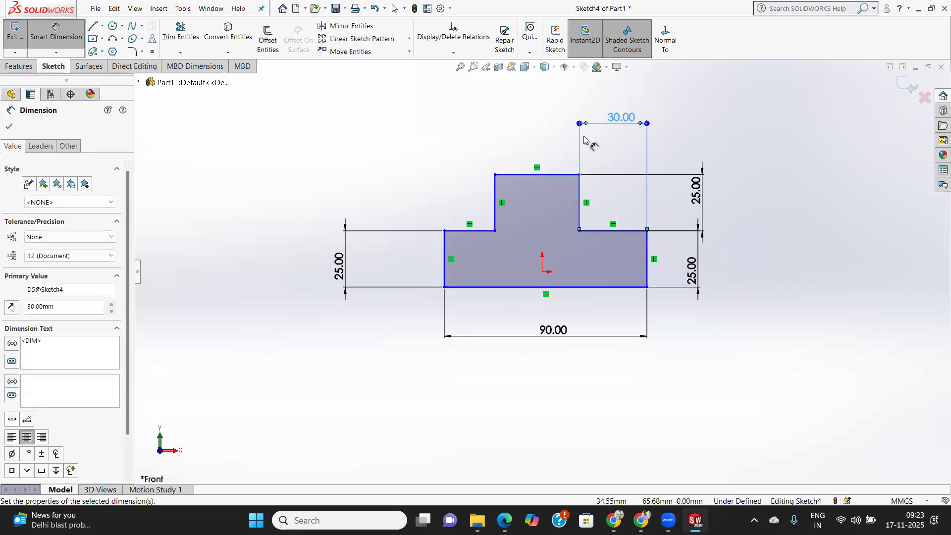
click(553, 175)
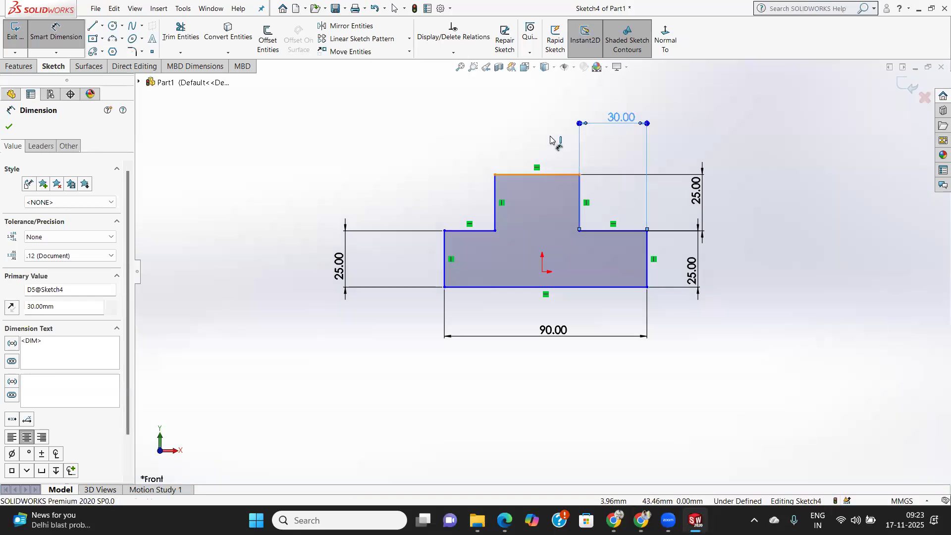
click(551, 122)
text(30)
key(Return)
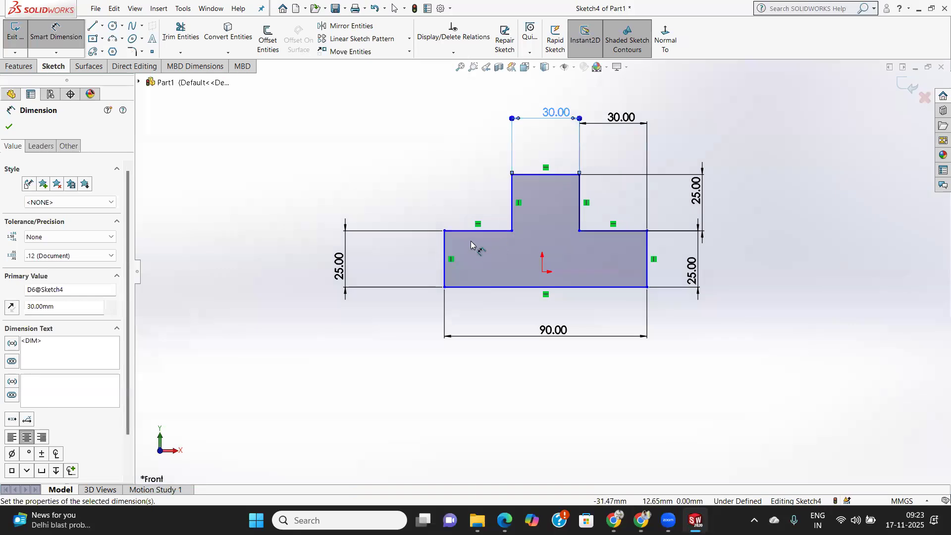
Add a driven dimension to the profile's left shoulder edge and finish dimensioning.
click(471, 119)
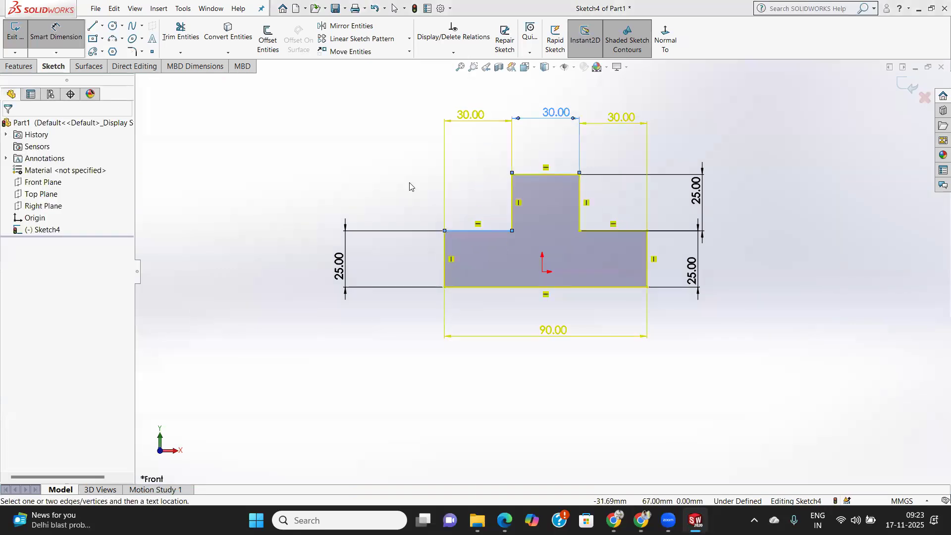
click(561, 212)
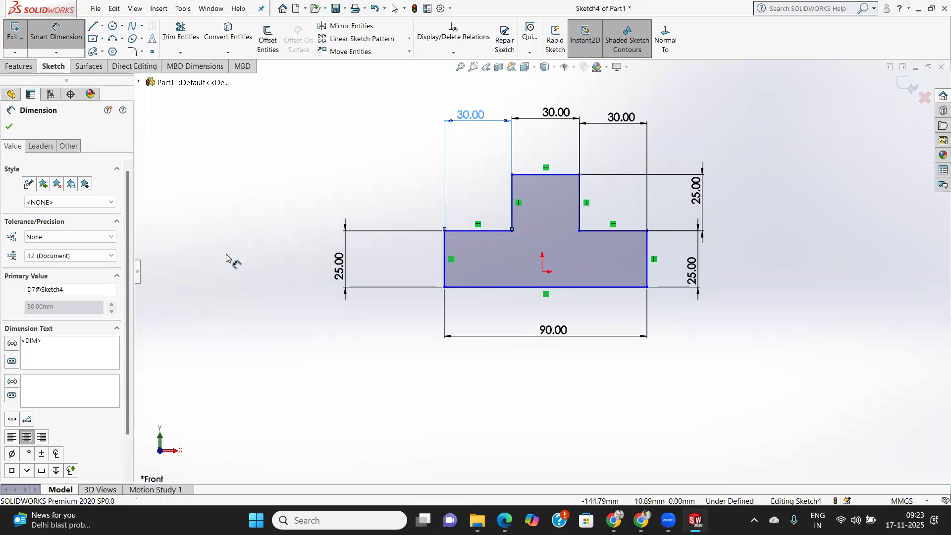
click(10, 128)
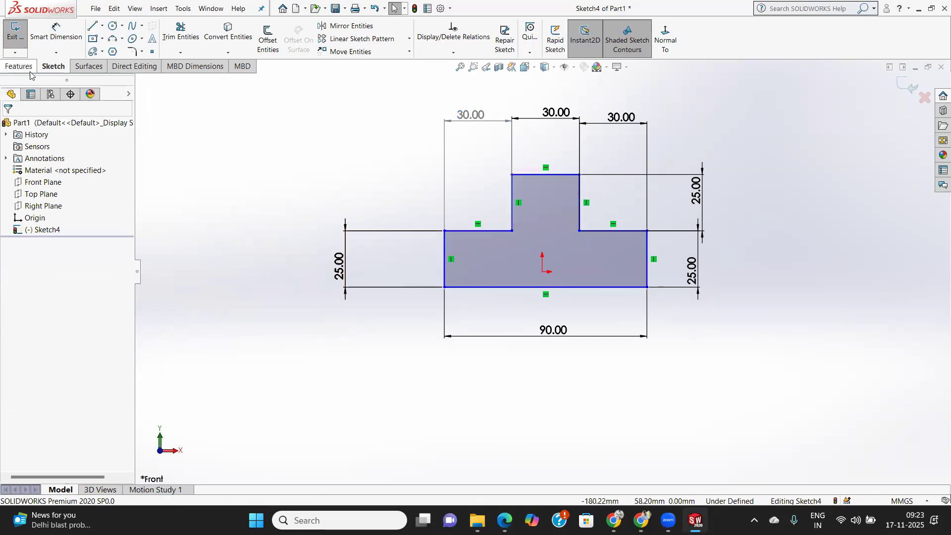
Dimension the vertical distance between the profile's bottom edge and the origin to 25 mm.
click(56, 34)
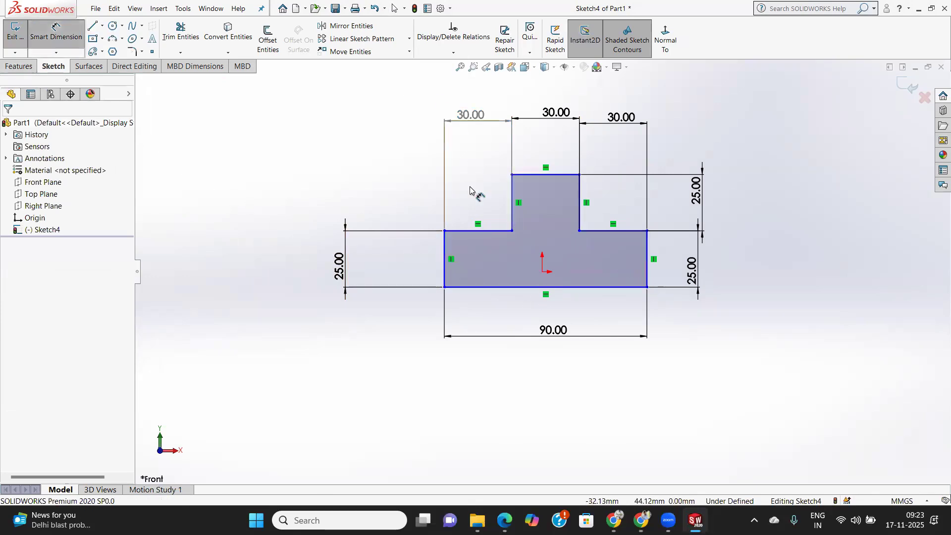
click(550, 288)
click(543, 272)
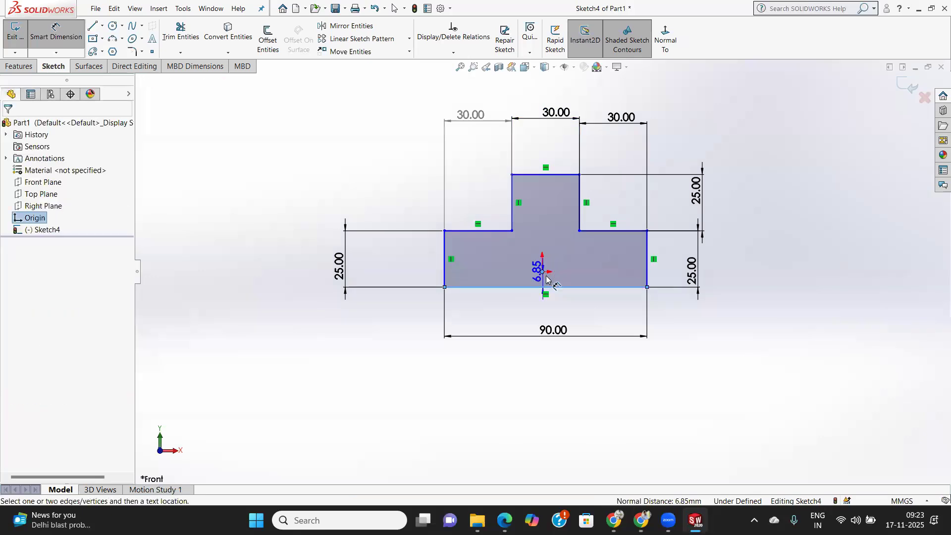
click(751, 285)
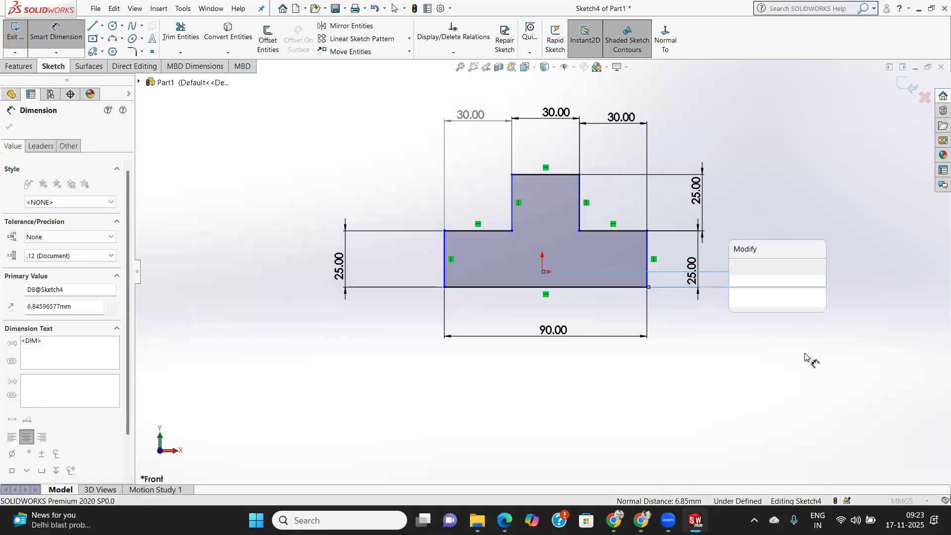
text(25)
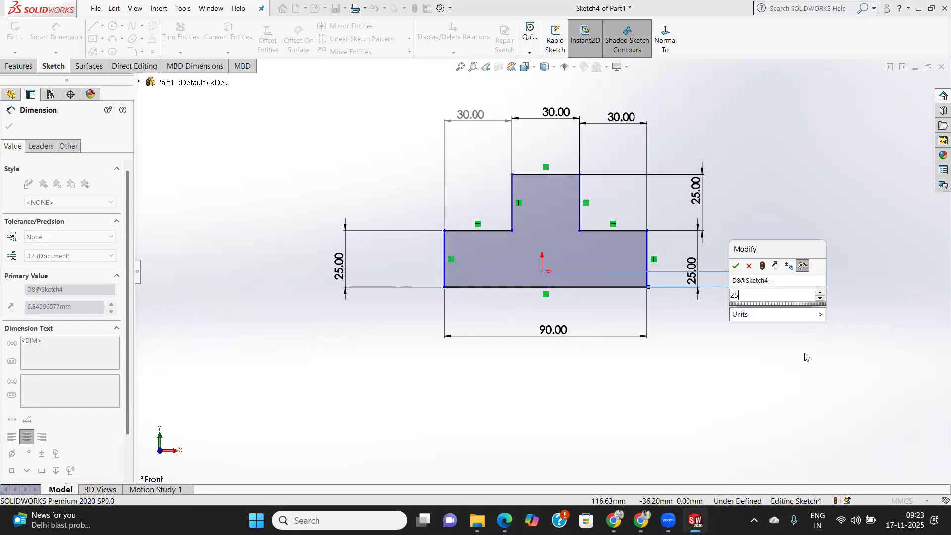
key(Return)
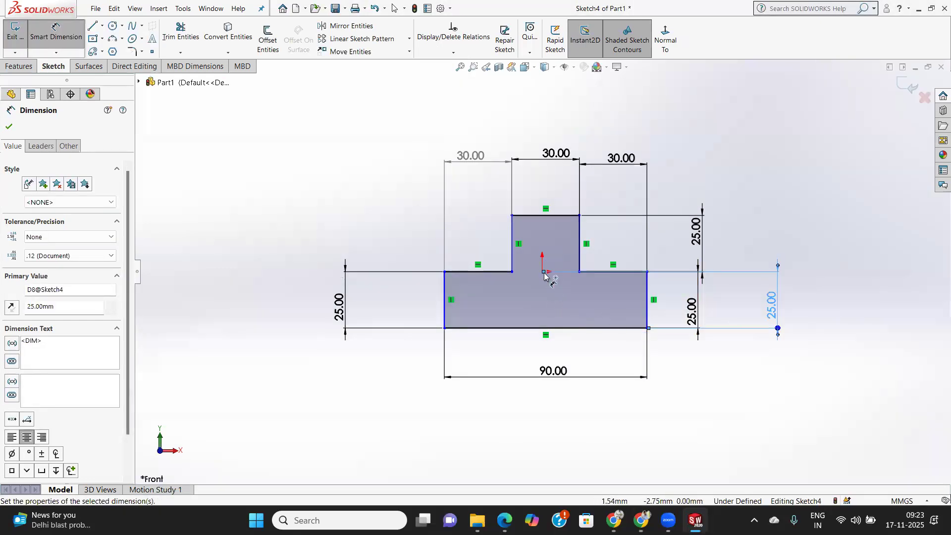
Dimension the horizontal distance between the base's left vertical edge and the origin to 45 mm and finish dimensioning.
click(446, 293)
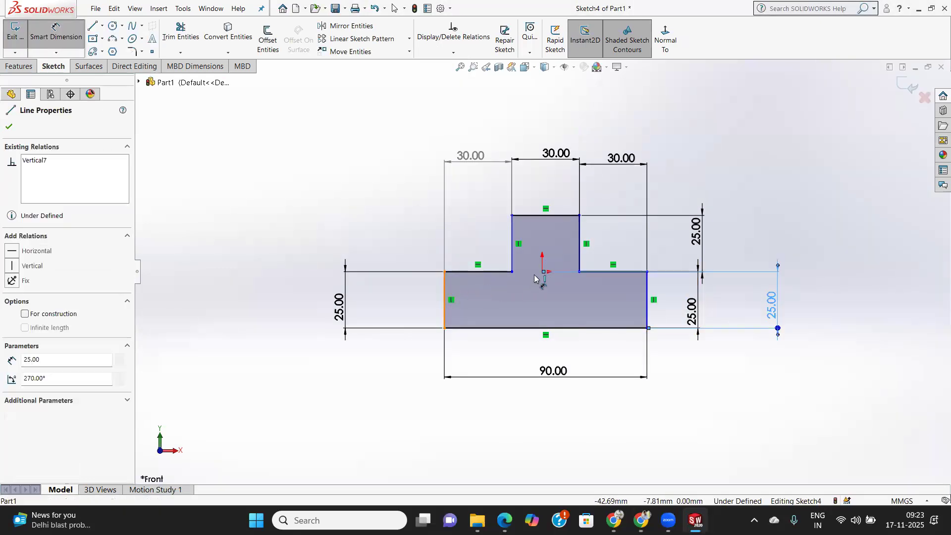
click(533, 274)
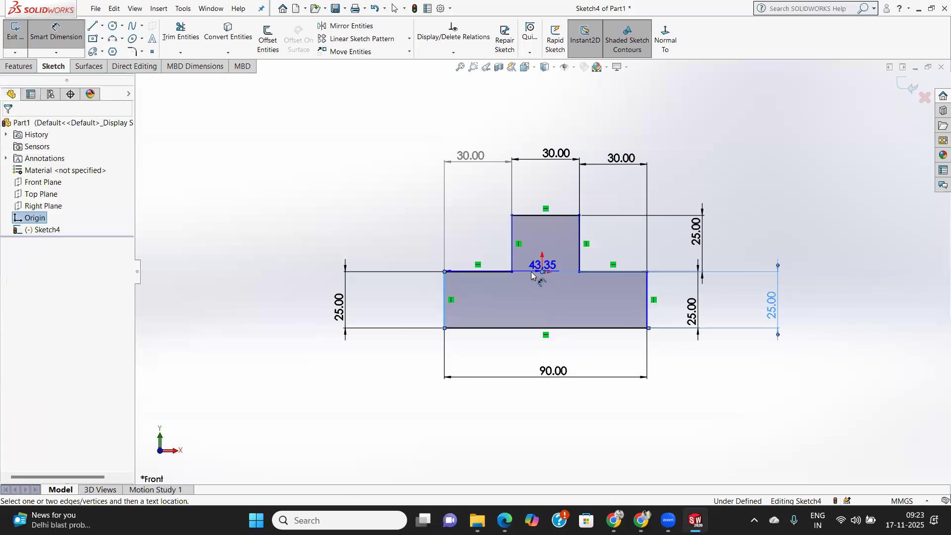
click(493, 120)
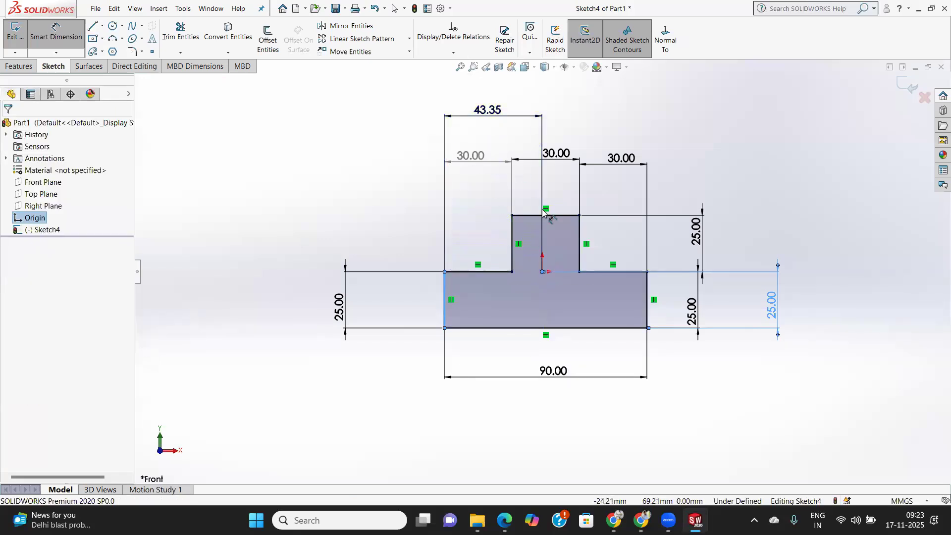
text(45)
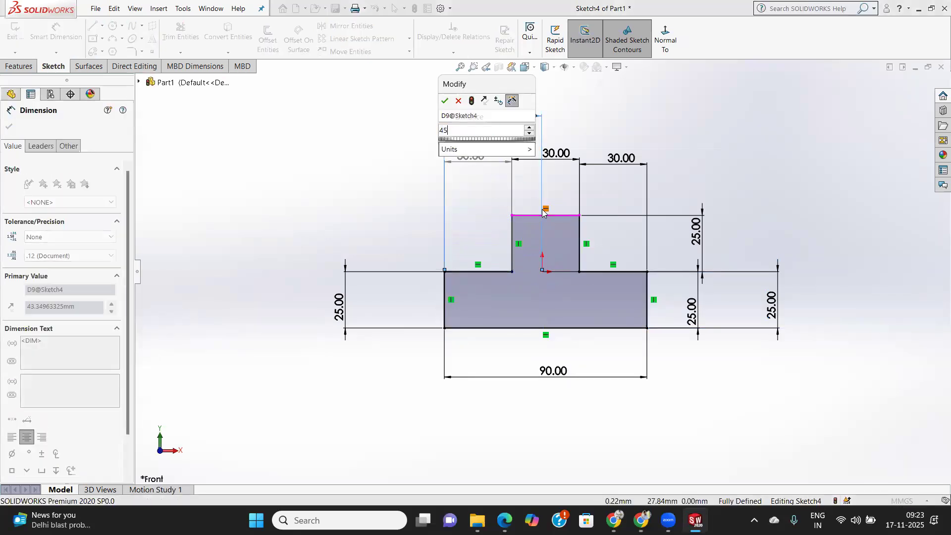
key(Return)
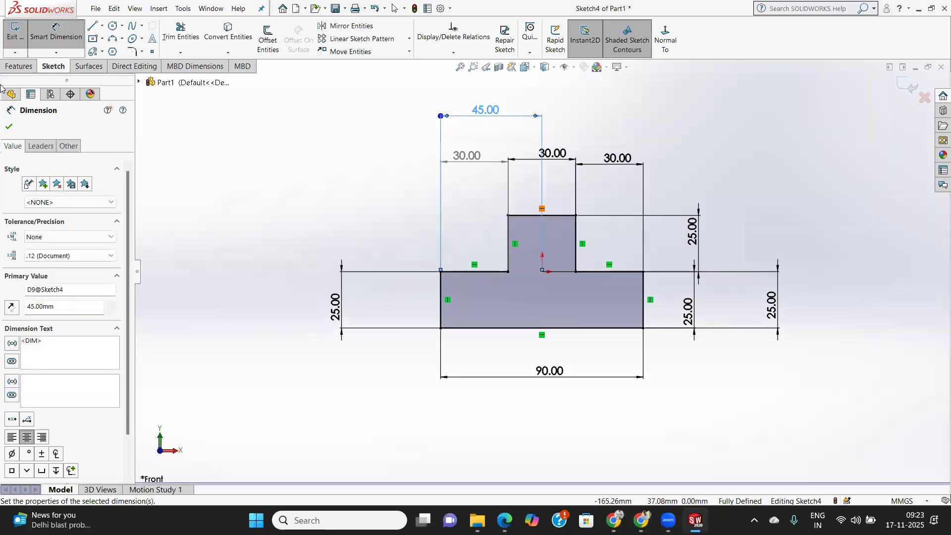
click(9, 127)
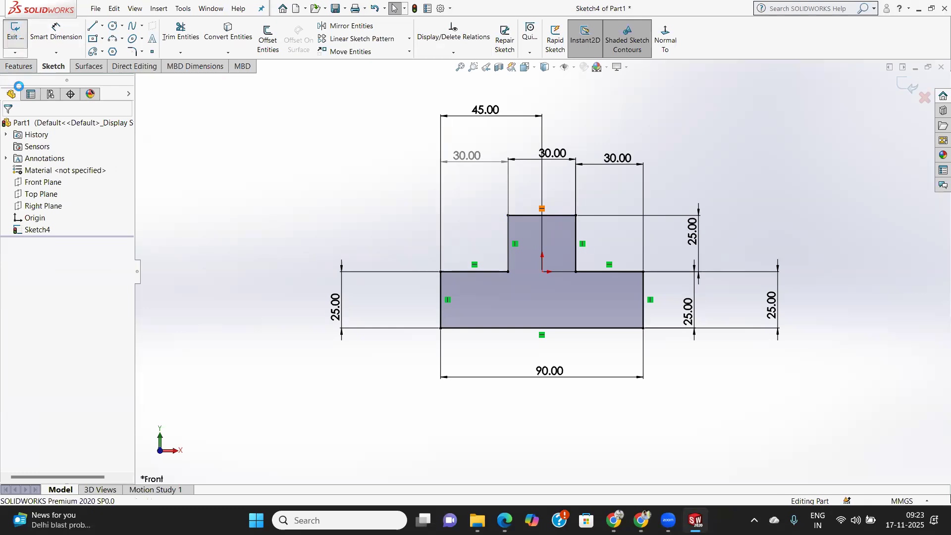
Exit the sketch and extrude the inverted-T profile as a blind boss 20 mm deep.
click(15, 30)
click(20, 67)
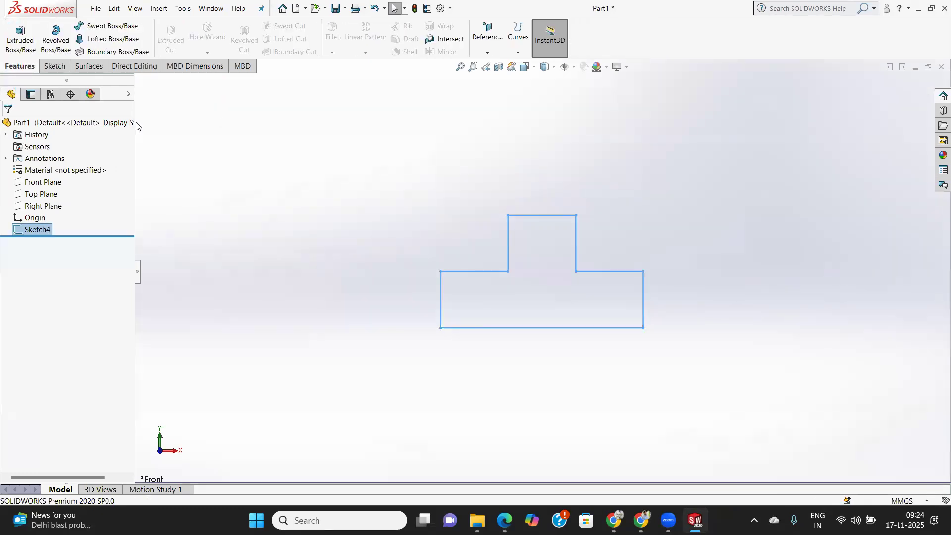
click(21, 40)
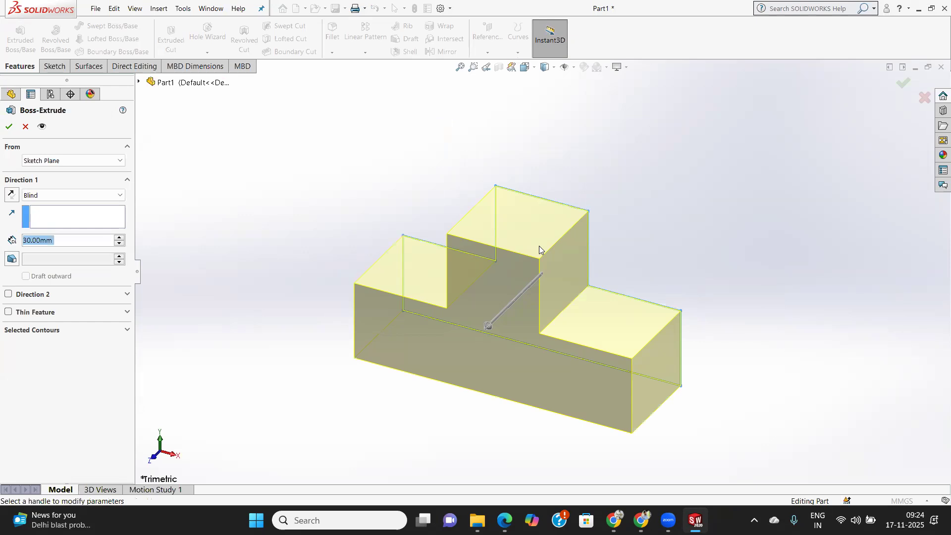
drag(60, 242, 1, 246)
text(20)
key(Return)
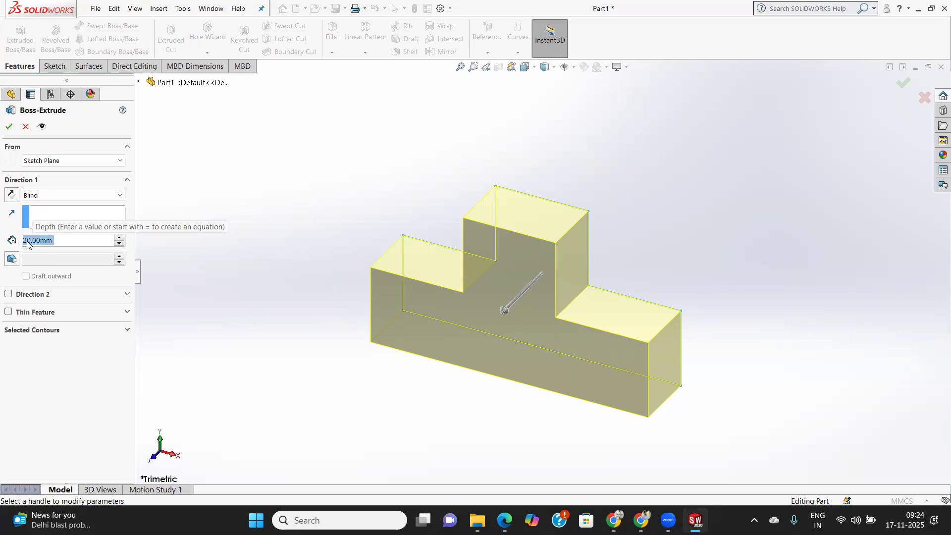
click(1, 114)
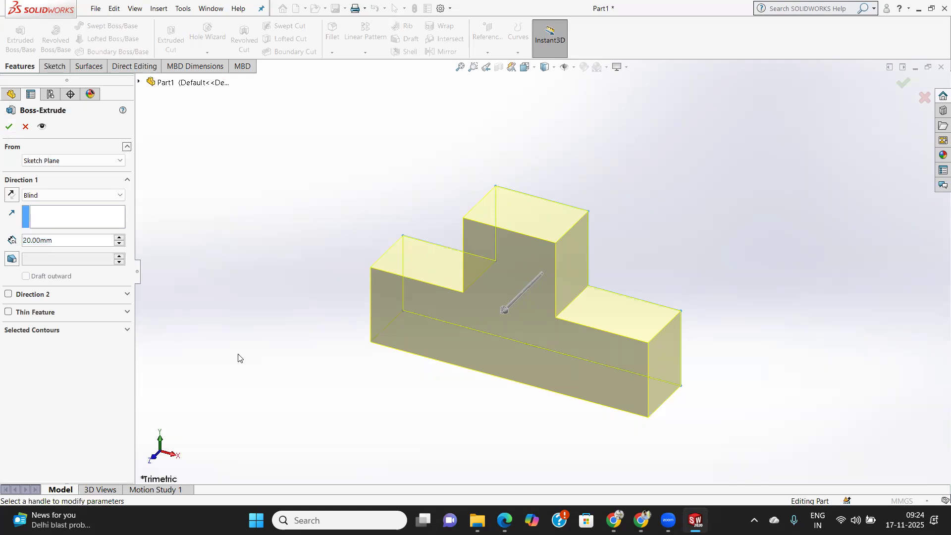
click(10, 126)
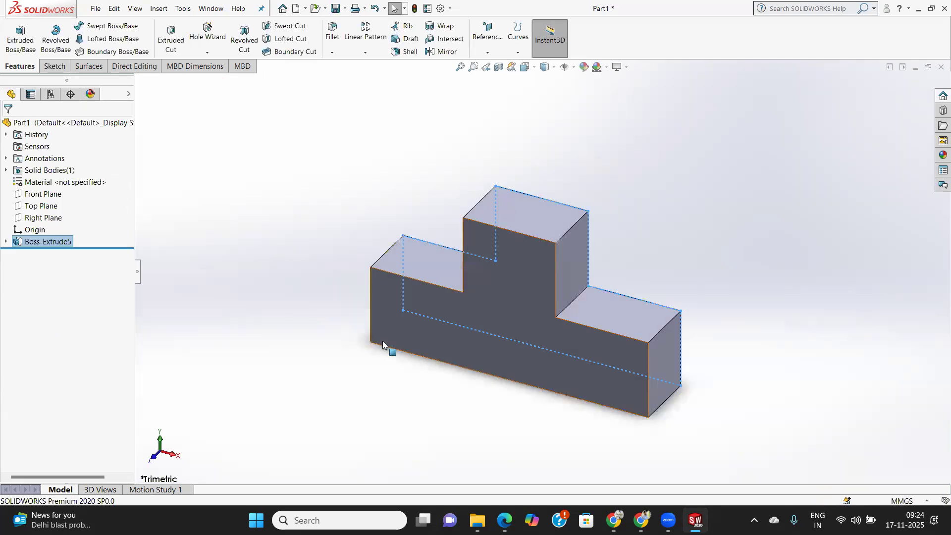
Delete the inverted-T boss extrusion together with its remaining profile sketch.
click(55, 66)
right_click(57, 243)
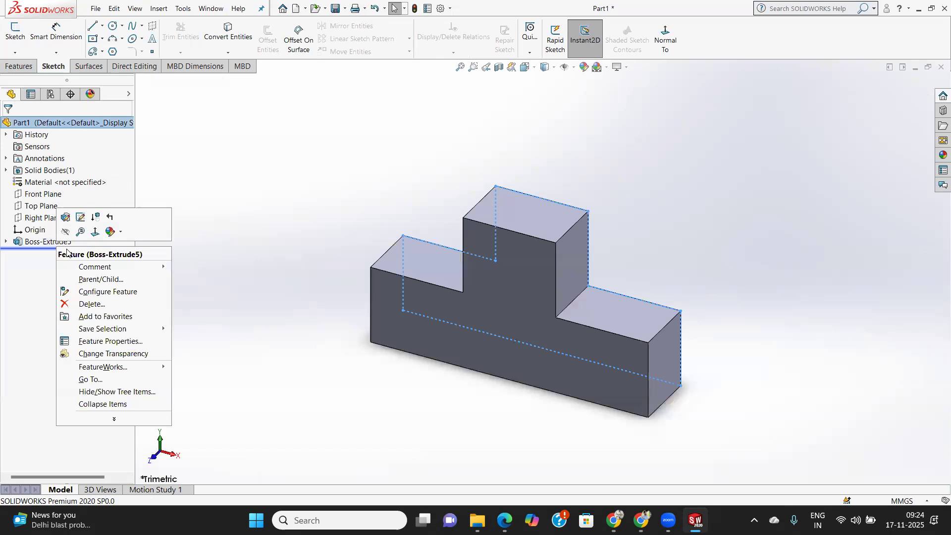
click(94, 304)
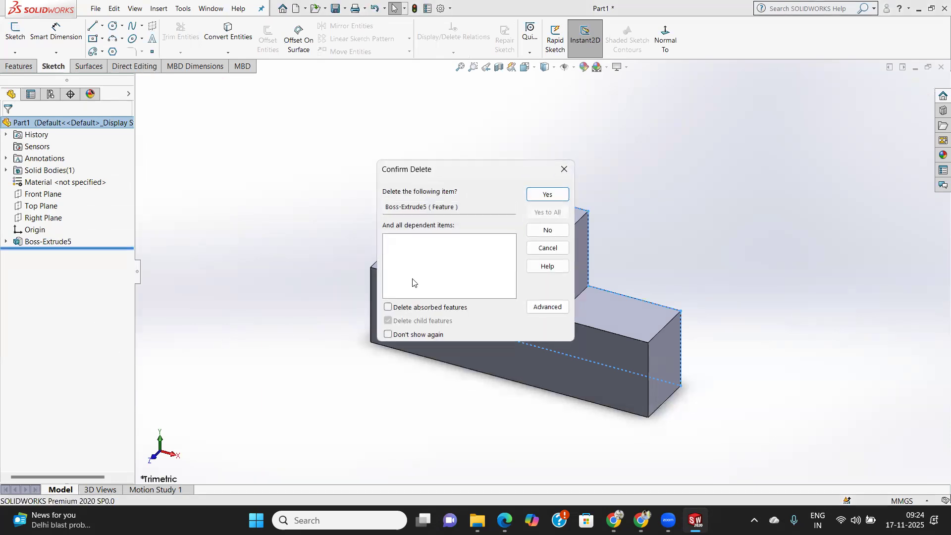
click(544, 202)
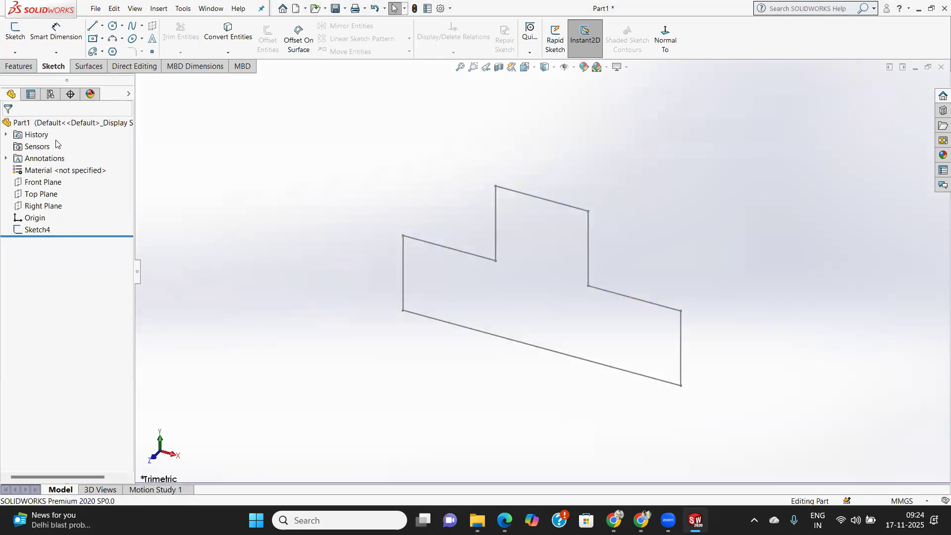
right_click(32, 232)
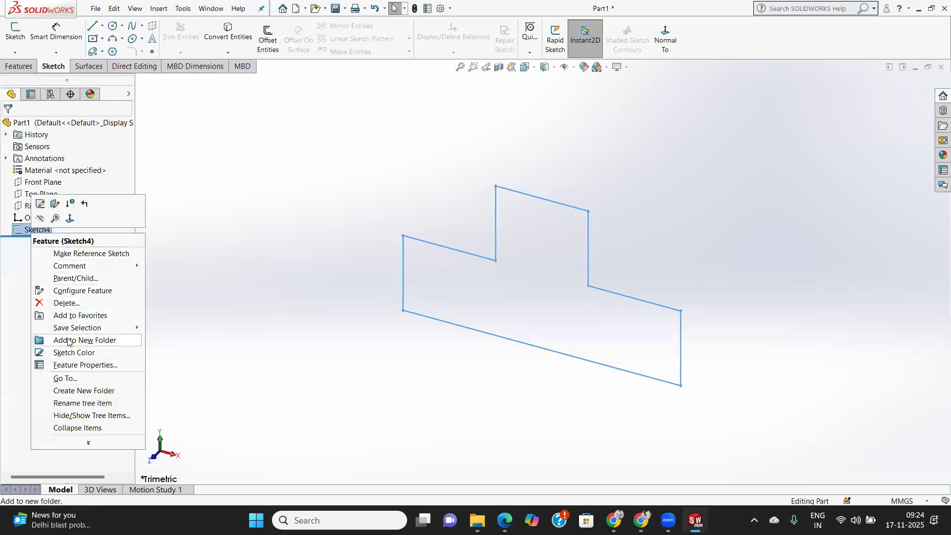
click(66, 302)
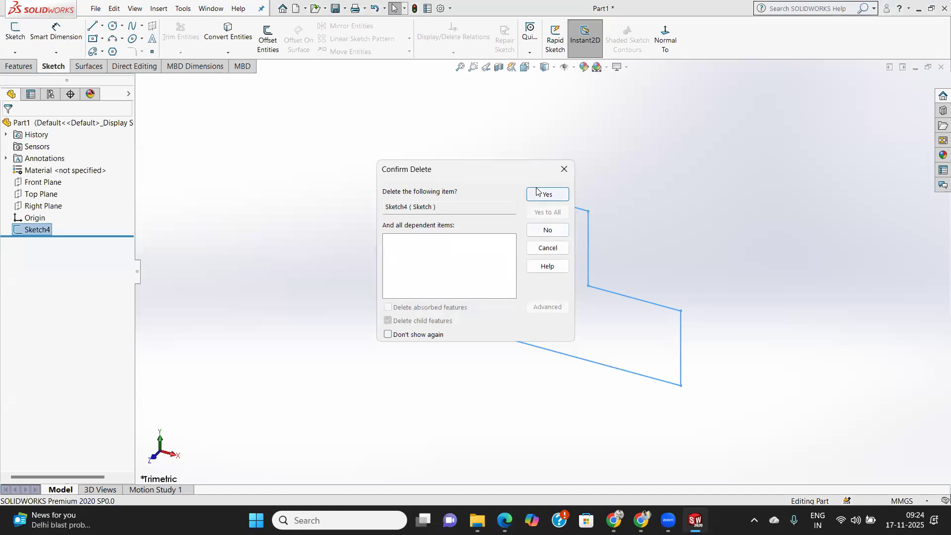
click(541, 197)
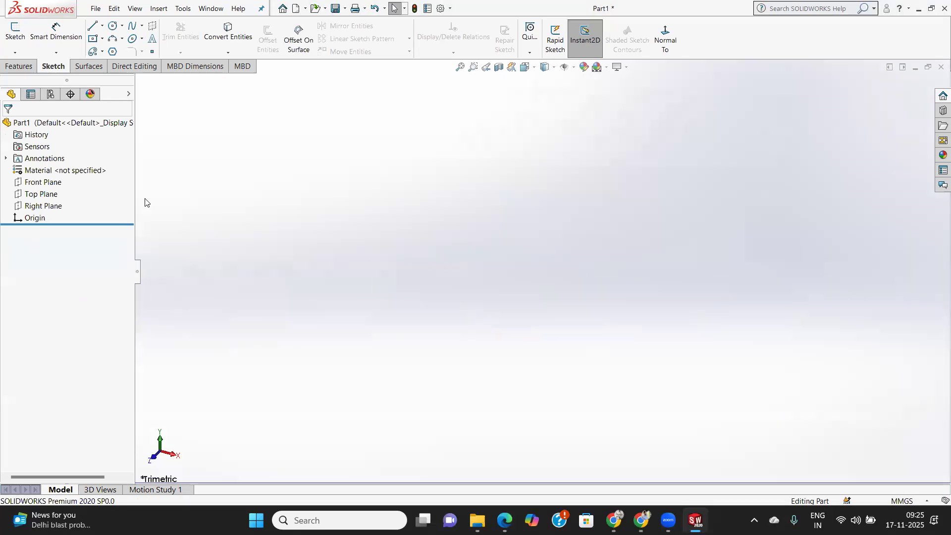
Sketch a center rectangle about 168 by 26 mm on the Front Plane, centered on the origin.
click(103, 39)
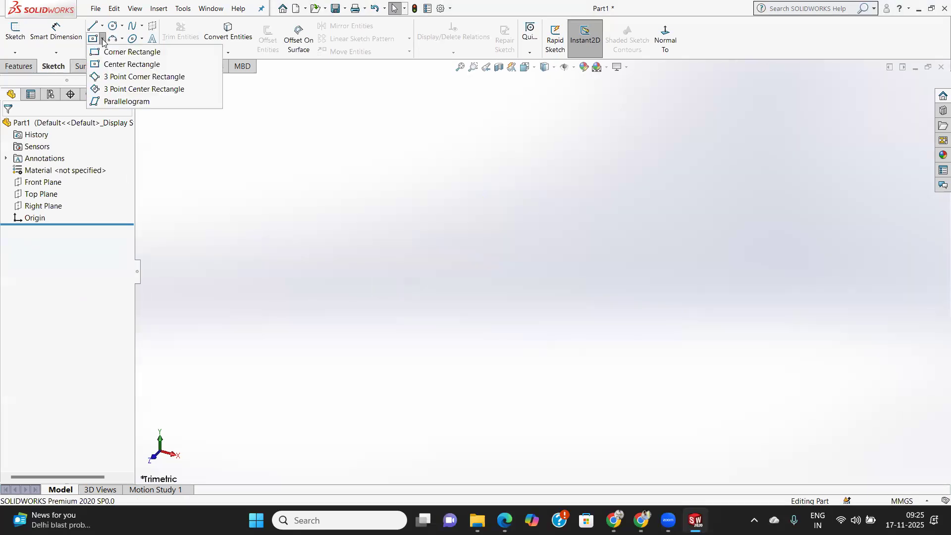
click(113, 65)
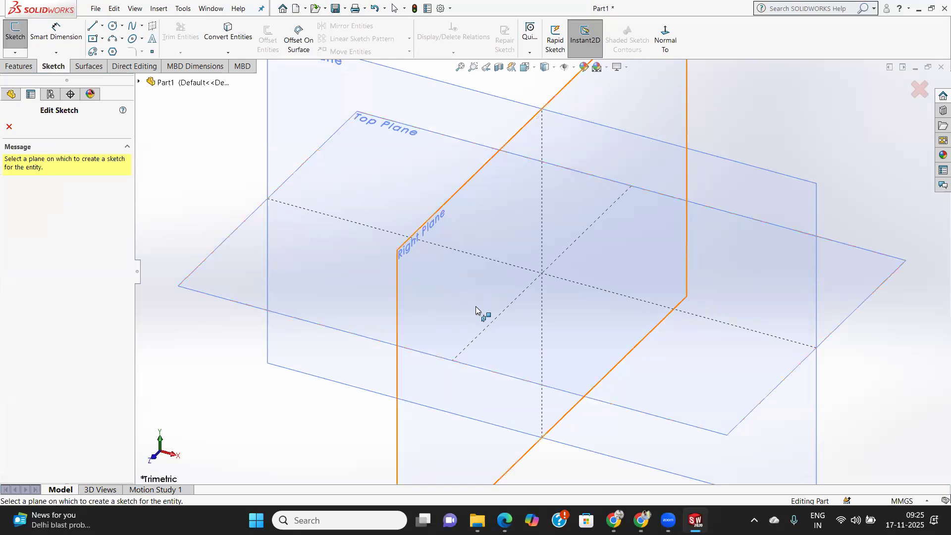
click(663, 160)
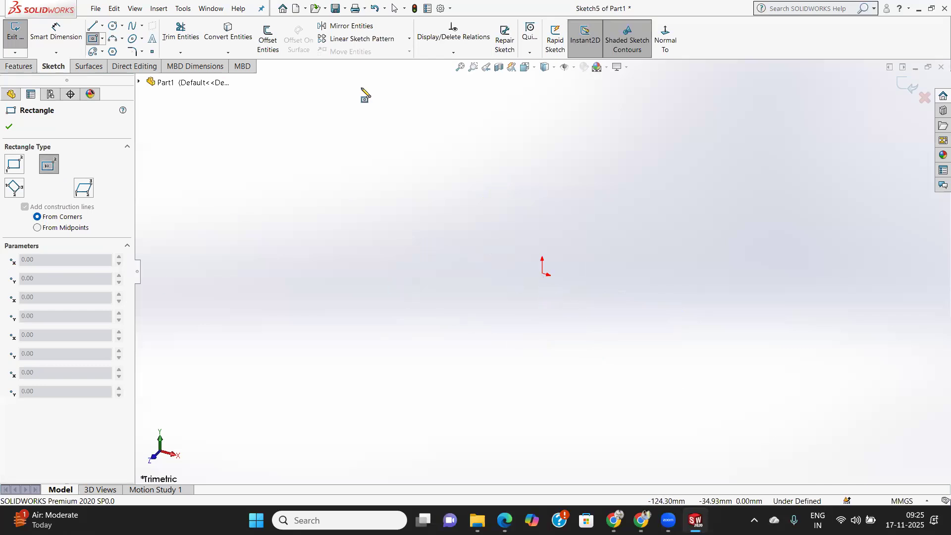
click(665, 43)
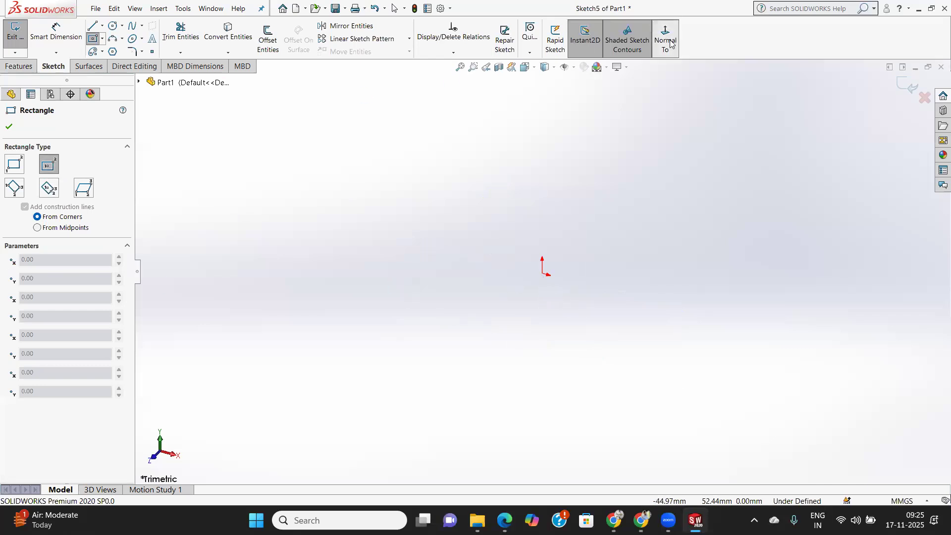
click(543, 271)
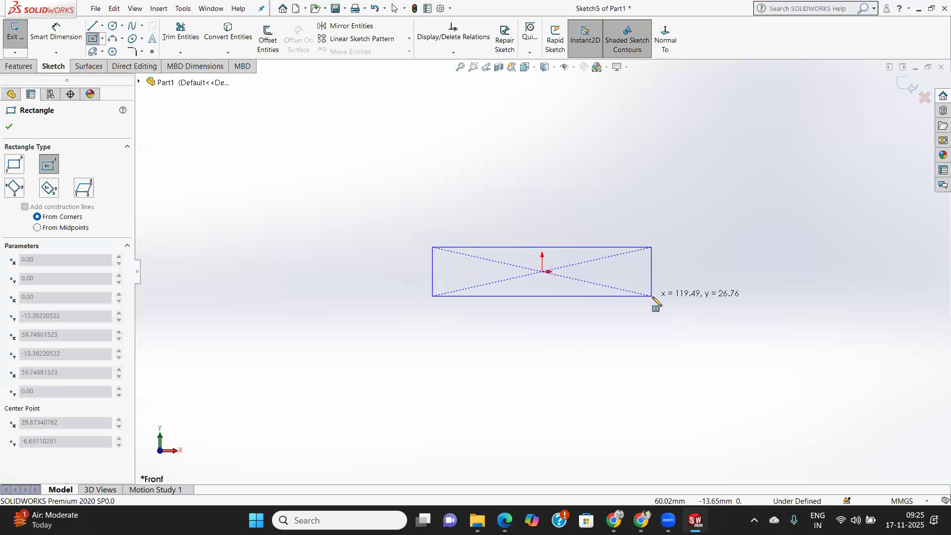
click(696, 295)
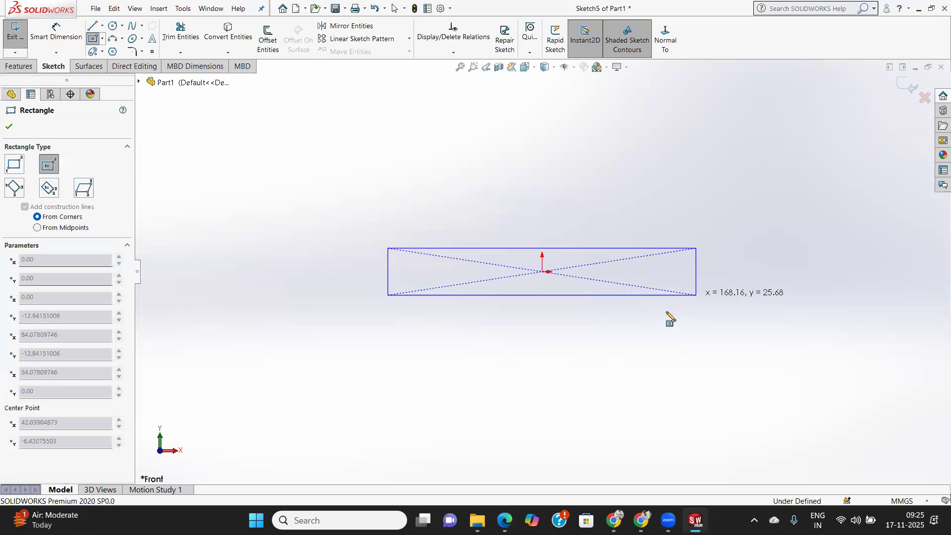
click(10, 127)
Dimension the rectangle's right vertical edge to 9 mm.
click(56, 32)
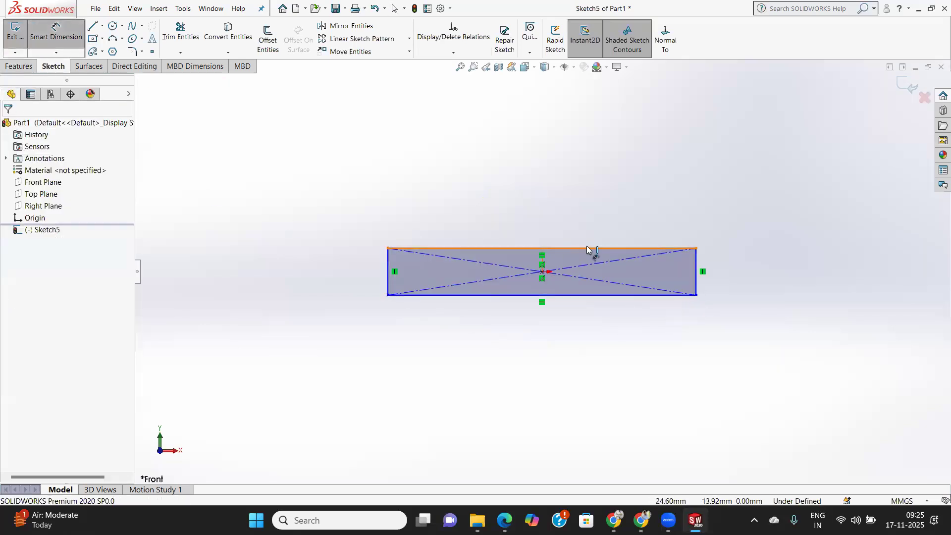
click(695, 270)
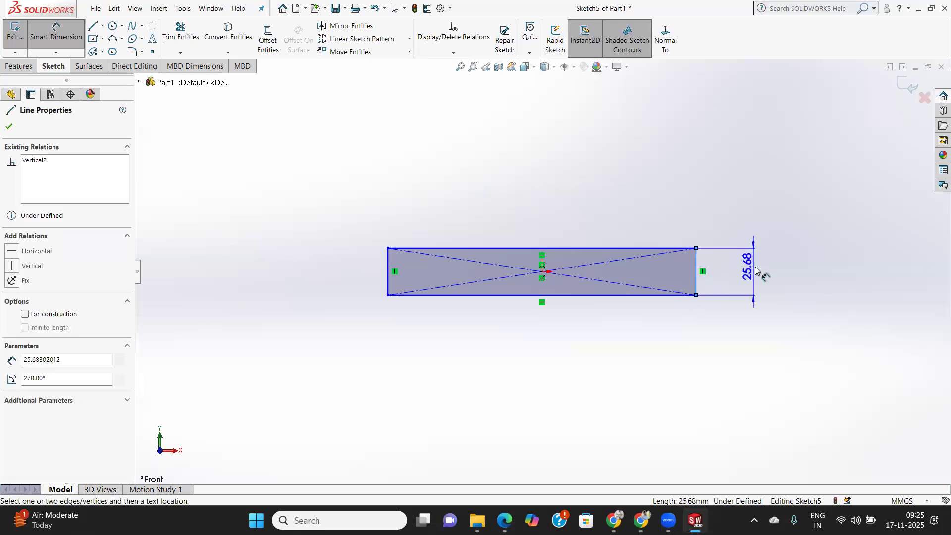
click(758, 294)
text(9)
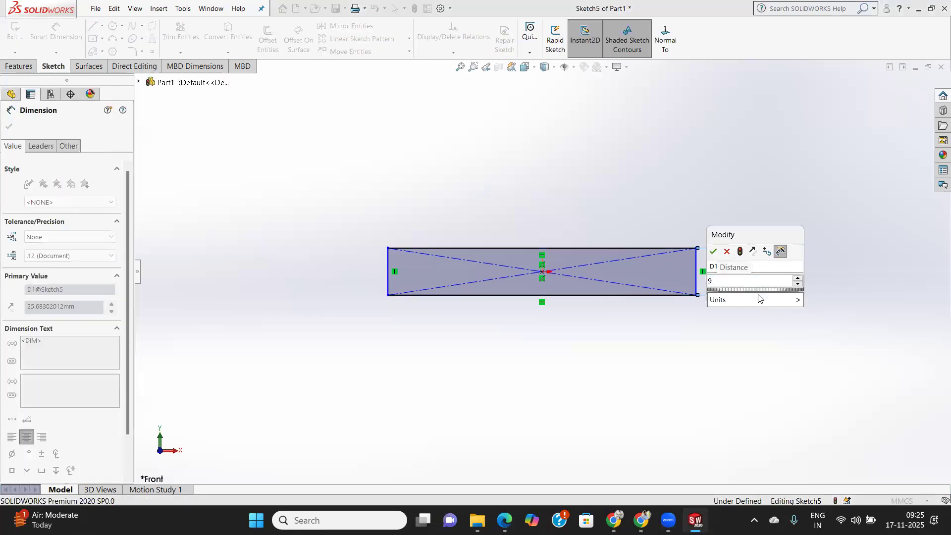
key(Return)
Dimension the rectangle's bottom edge to 65 mm and finish dimensioning.
click(611, 296)
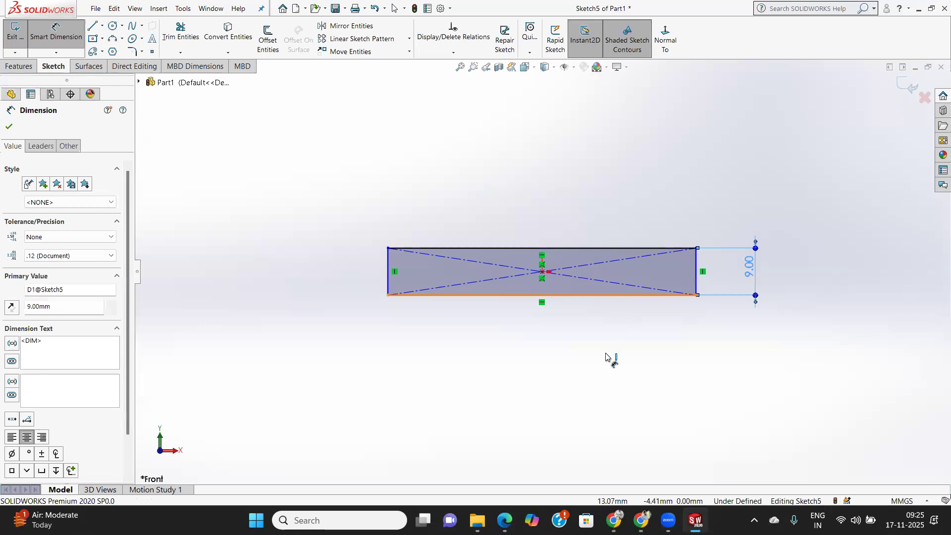
click(606, 361)
text(6)
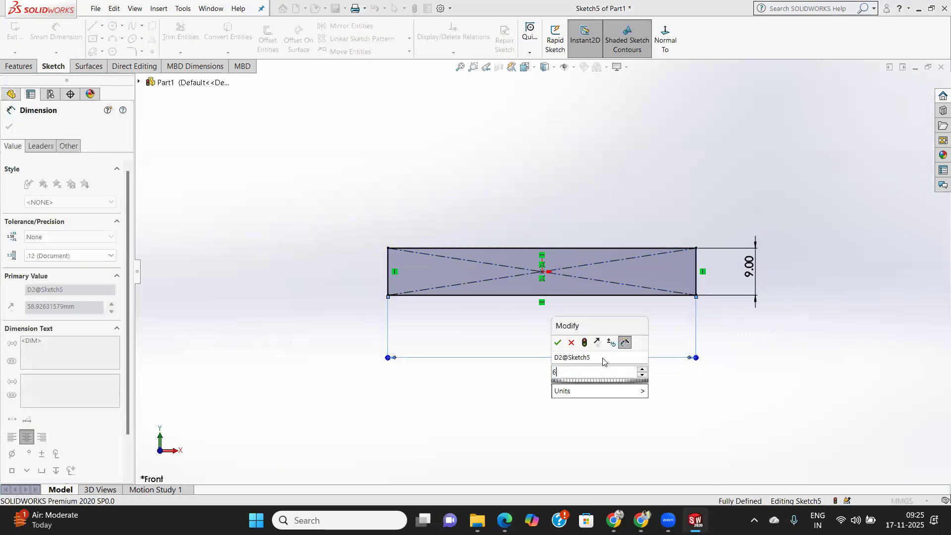
text(5)
key(Return)
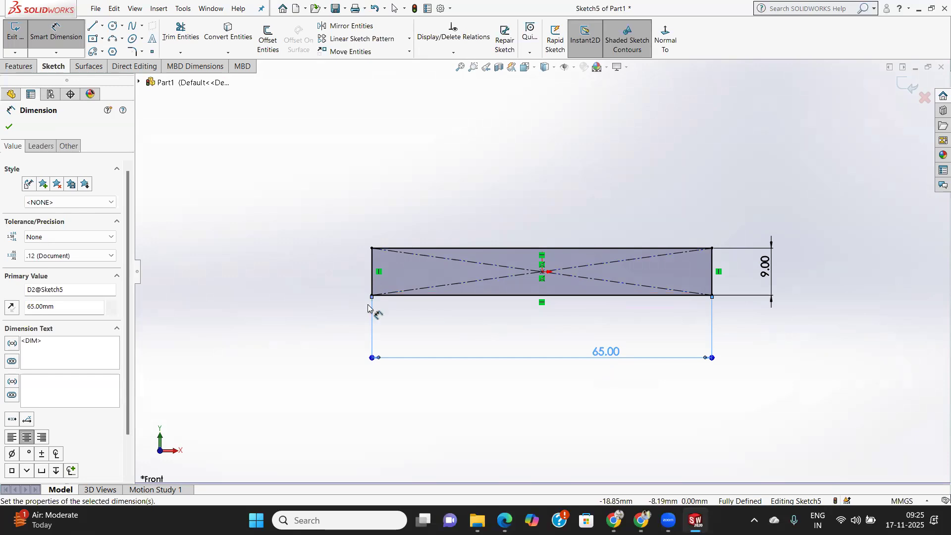
click(9, 127)
Extrude the 65 by 9 mm rectangle as a boss 10 mm deep with the Mid Plane end condition.
click(19, 67)
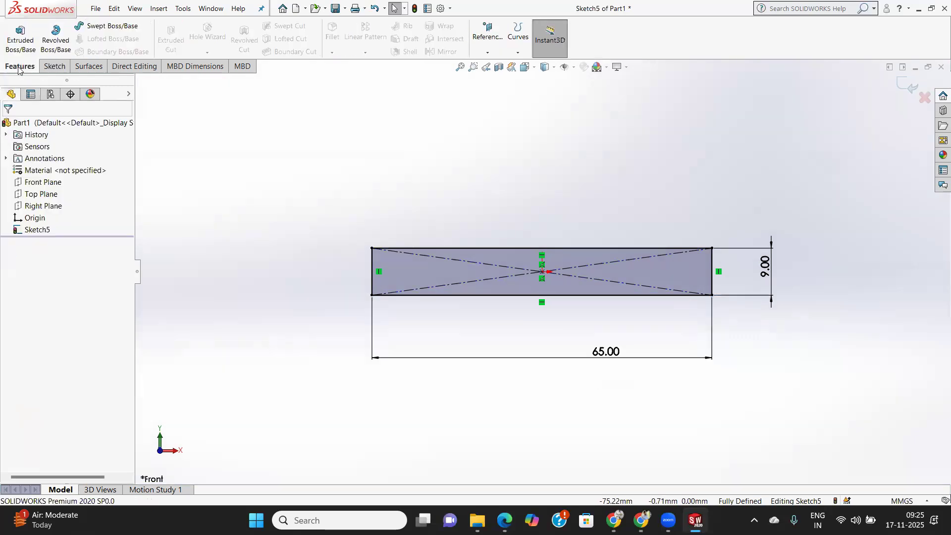
click(21, 40)
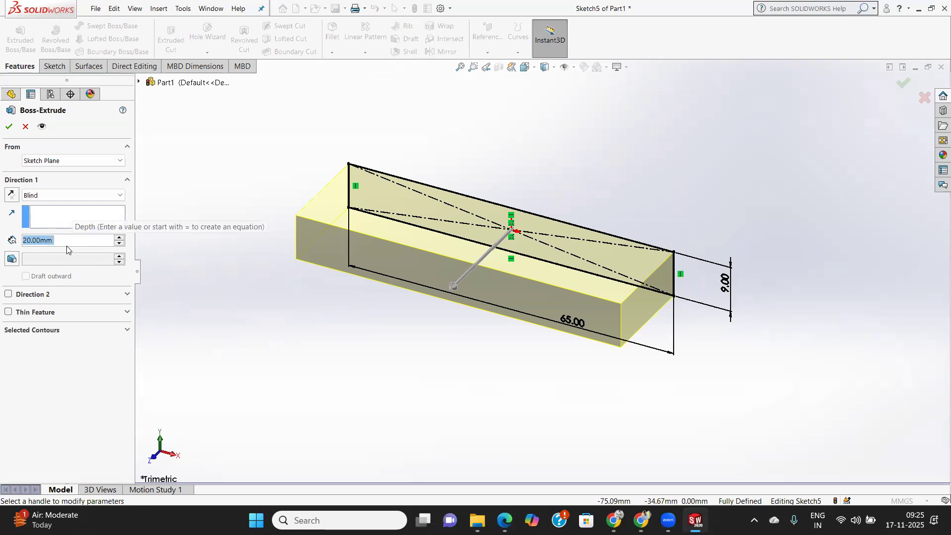
text(10)
key(Return)
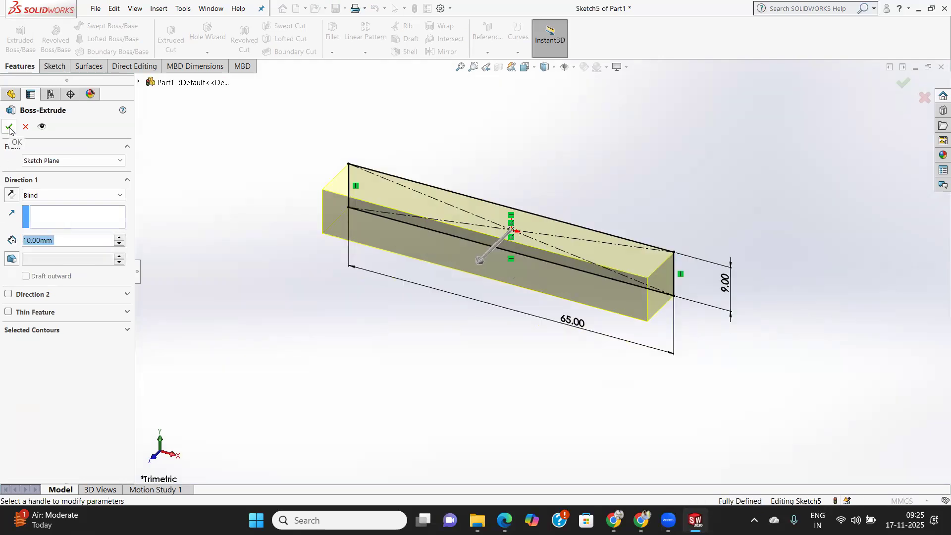
click(67, 198)
click(49, 249)
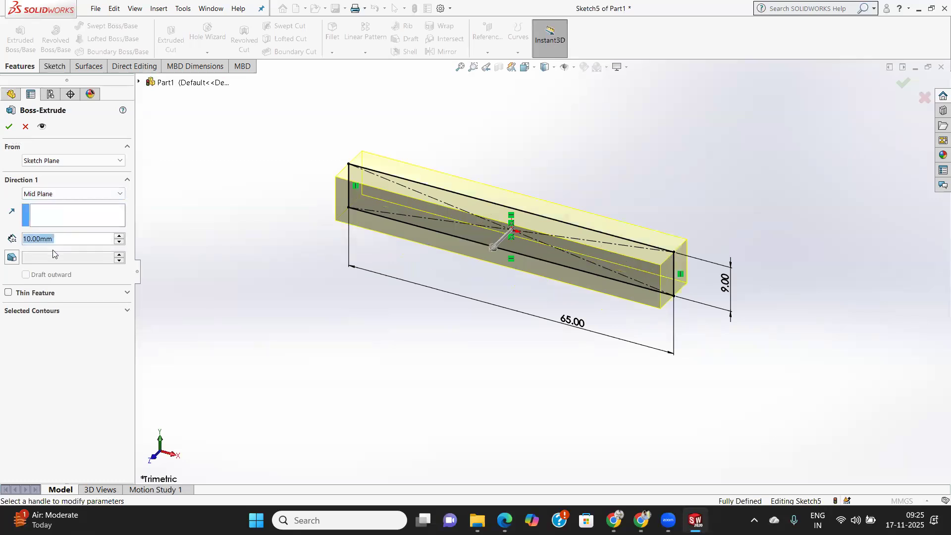
click(10, 125)
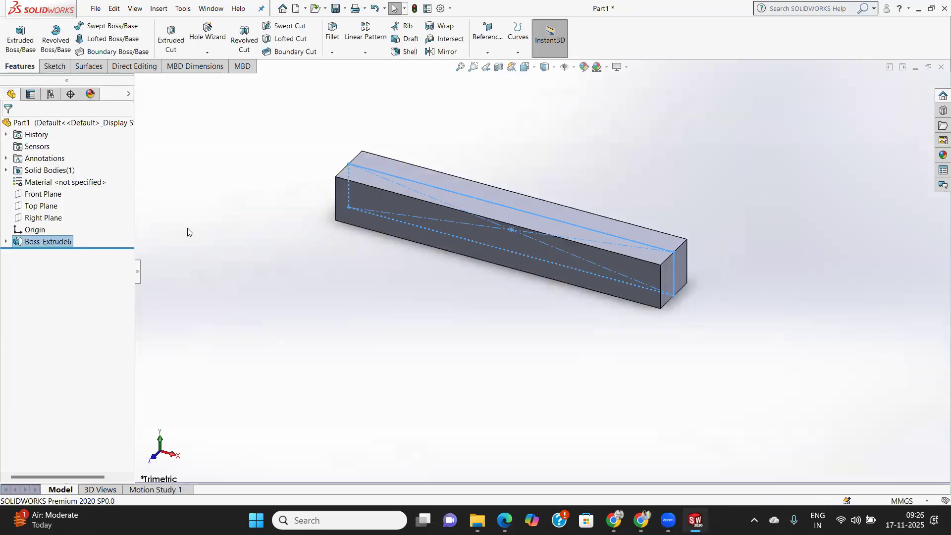
Sketch two circles of about 2.4 mm radius on the bar's front face, one near each end, level with the origin.
click(559, 258)
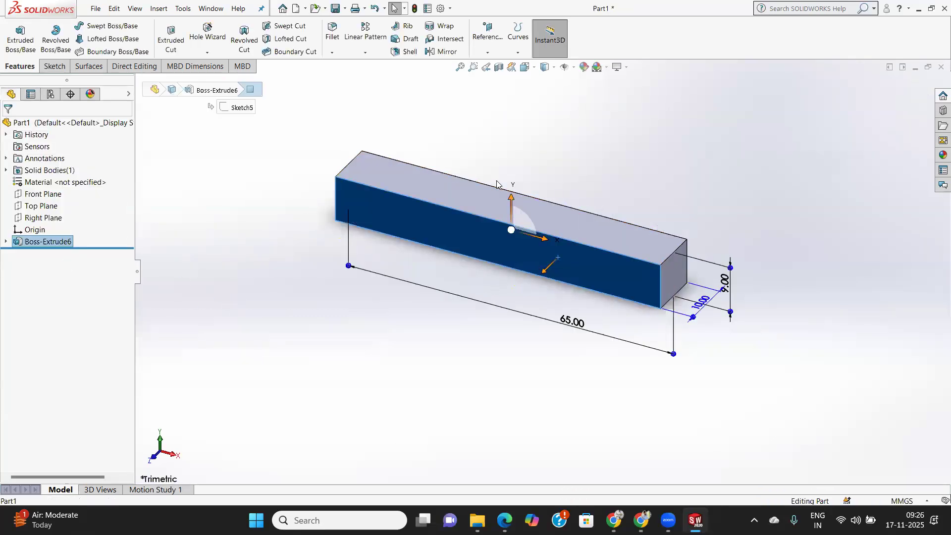
key(ctrl+8)
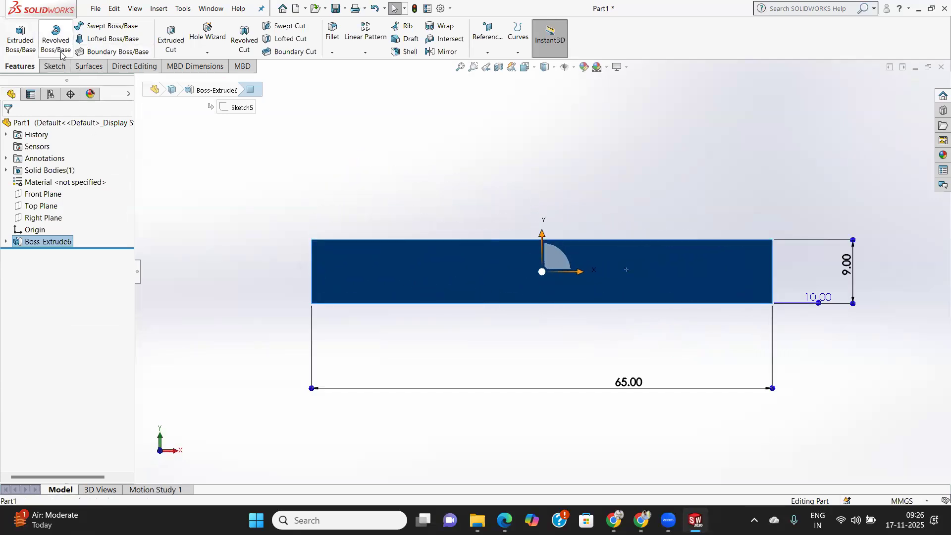
click(54, 65)
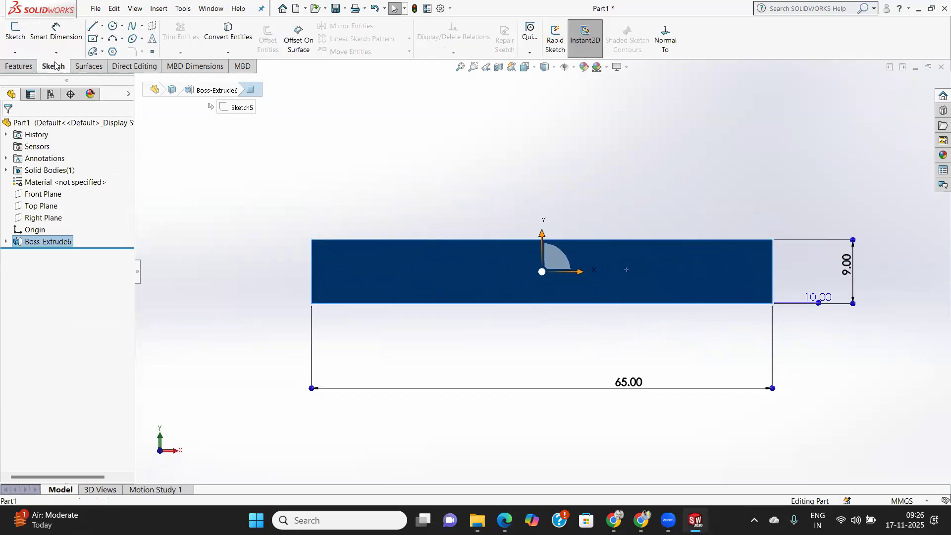
click(115, 26)
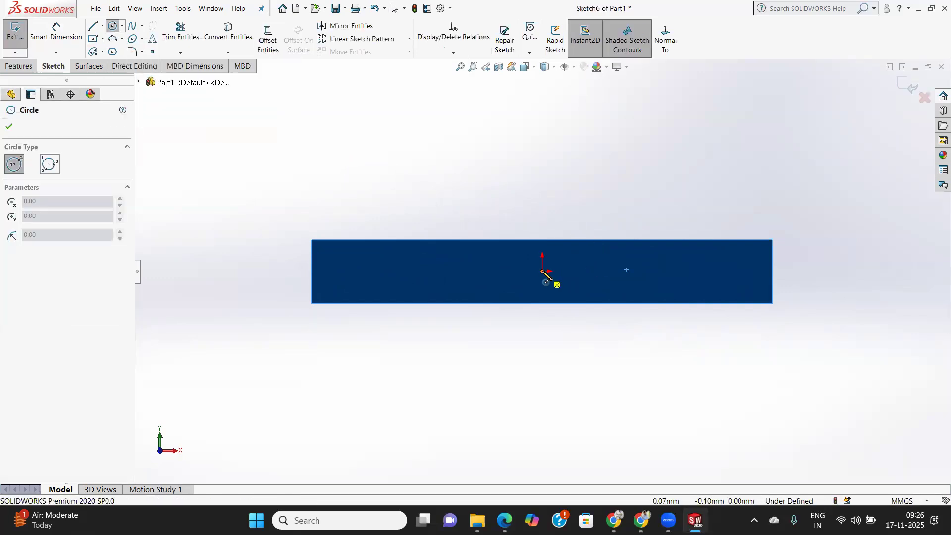
click(713, 271)
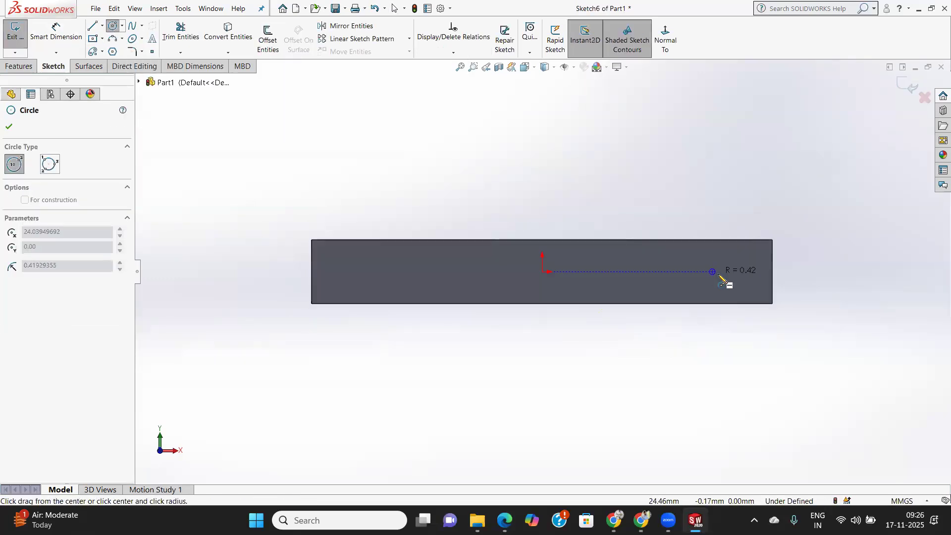
click(724, 283)
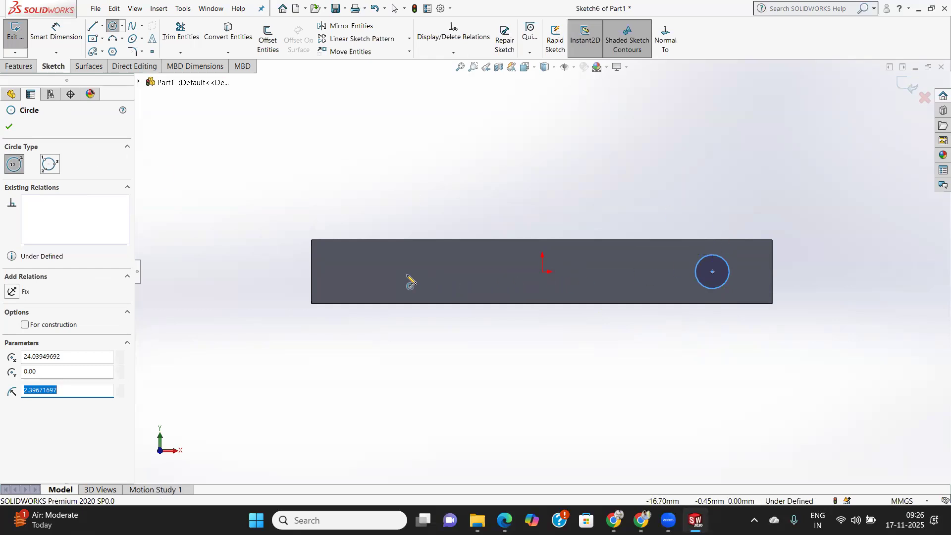
click(368, 271)
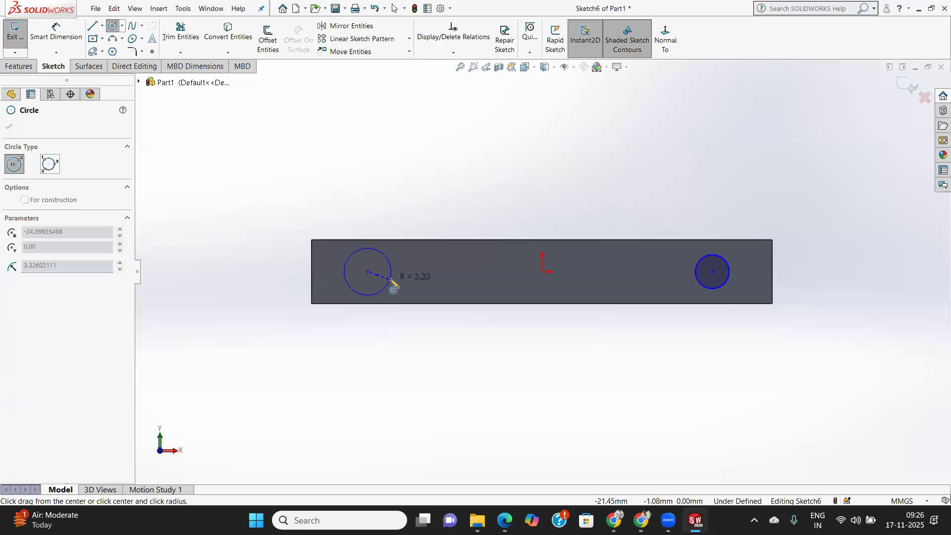
click(384, 280)
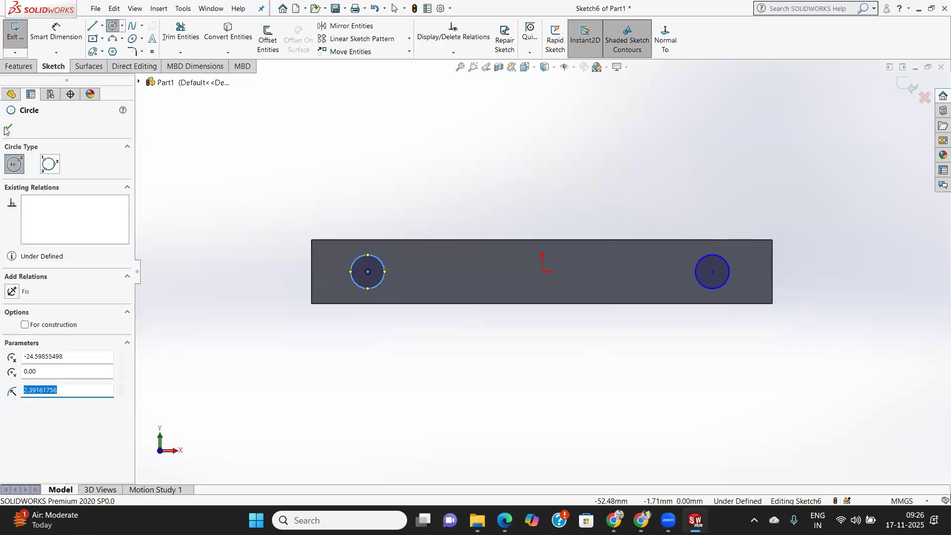
click(7, 128)
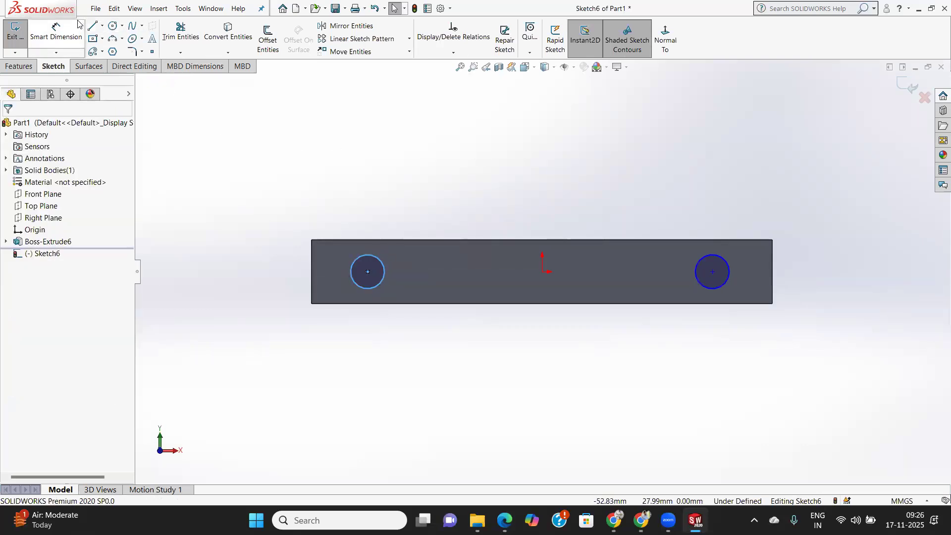
Dimension the horizontal distance between the two circle centers to 50 mm.
click(73, 37)
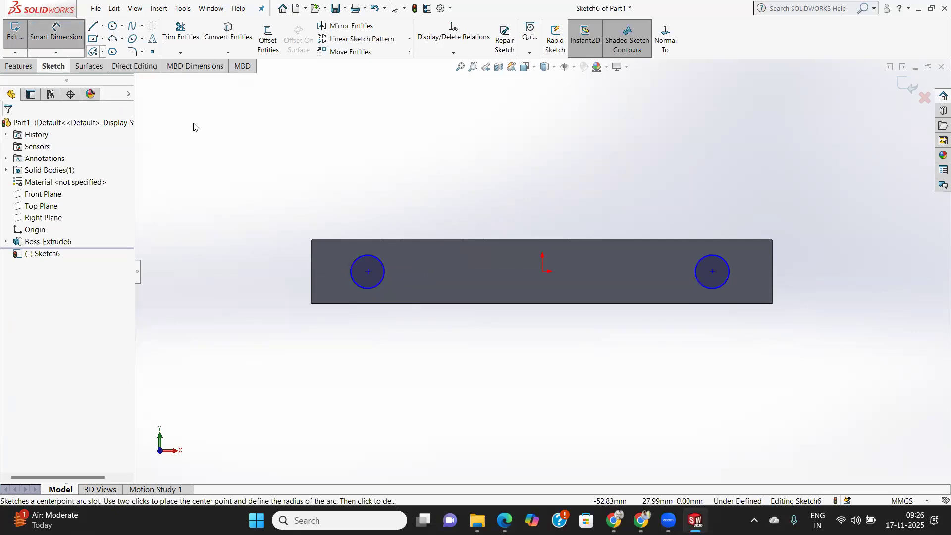
click(368, 272)
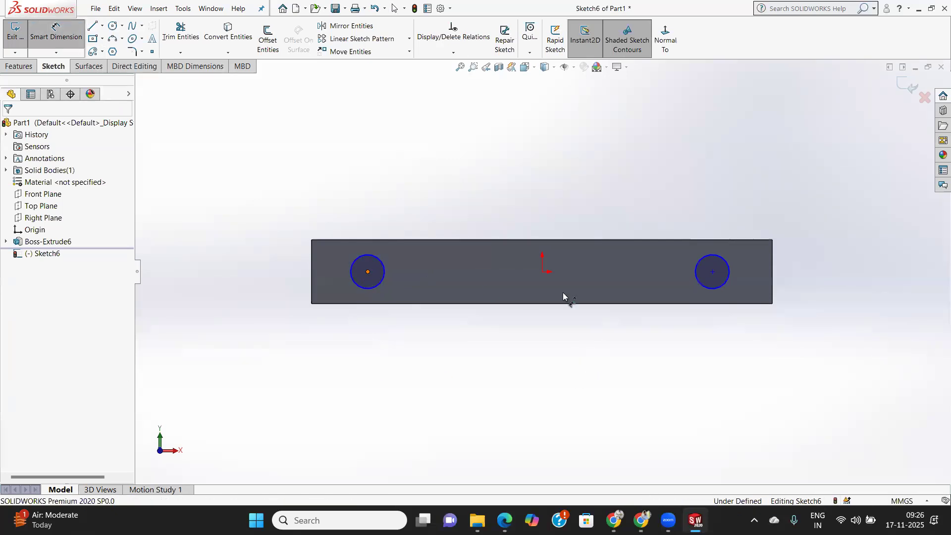
click(713, 272)
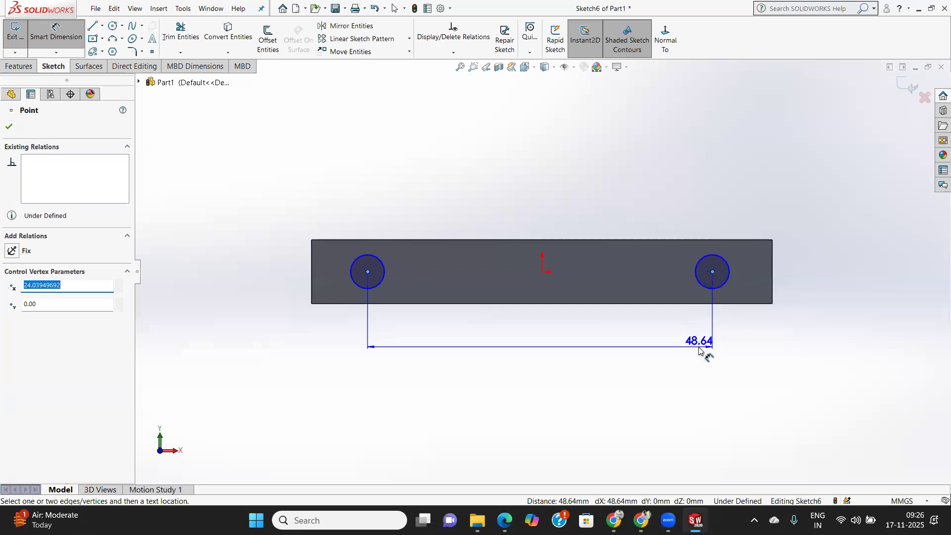
click(703, 355)
text(50)
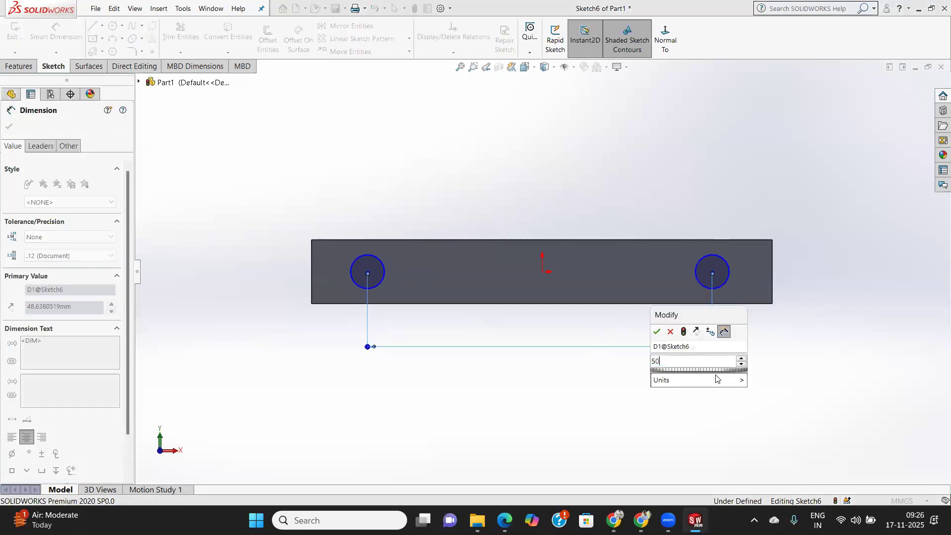
key(Return)
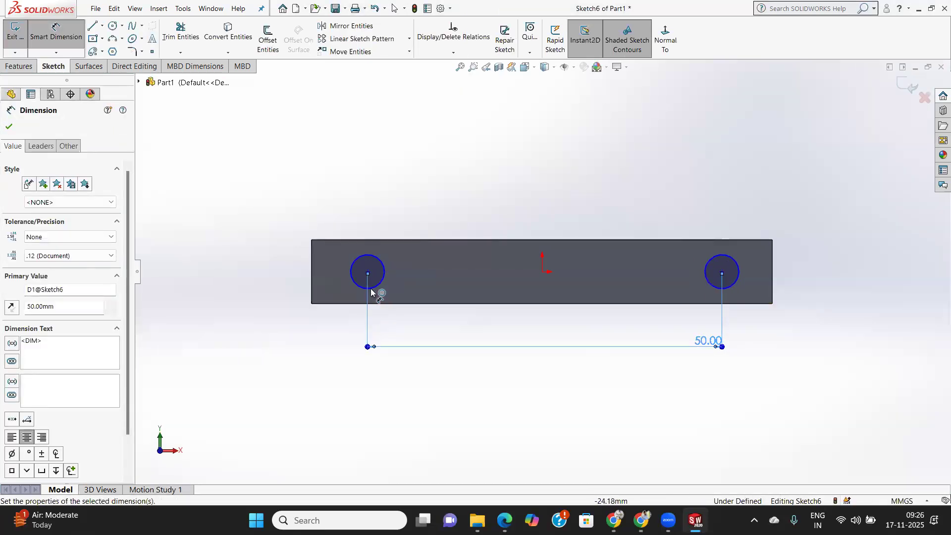
Dimension the left circle's center to the bar's left edge at 5 mm.
click(312, 279)
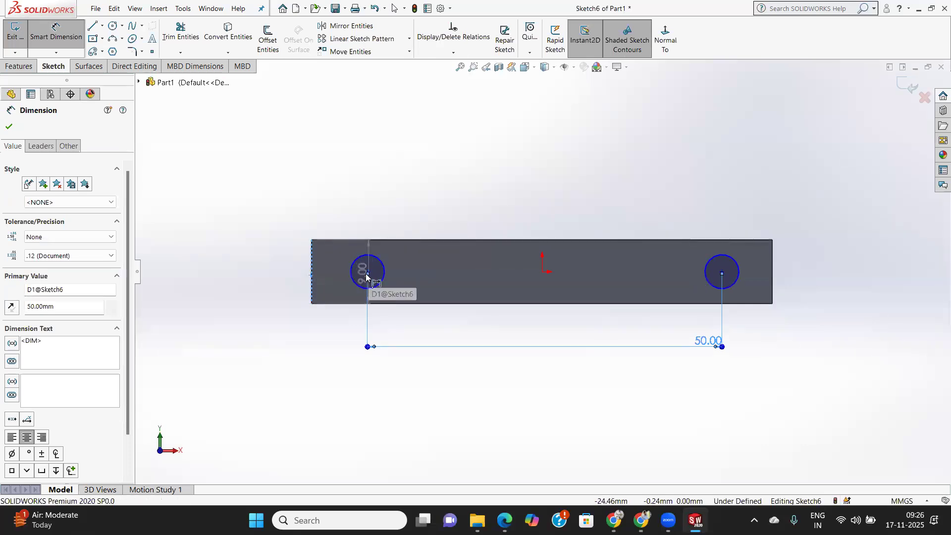
click(367, 273)
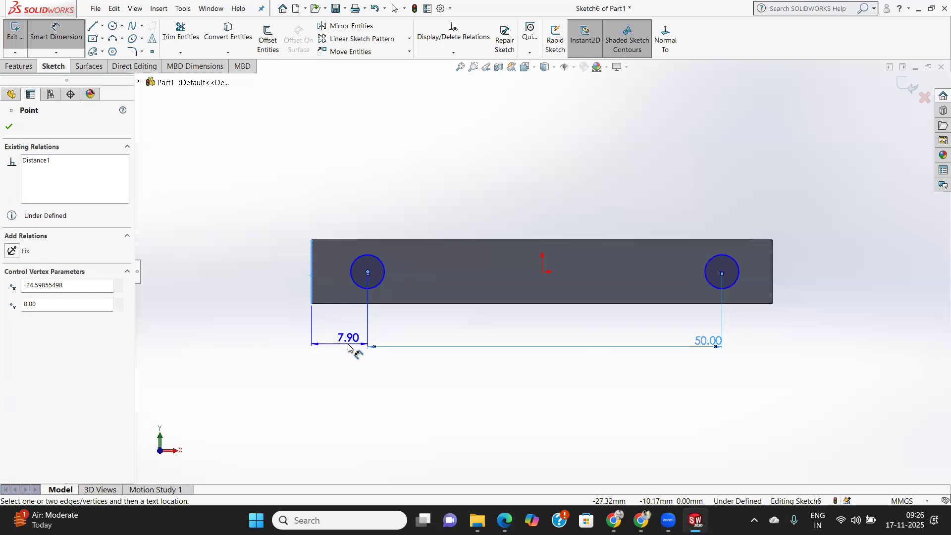
click(348, 347)
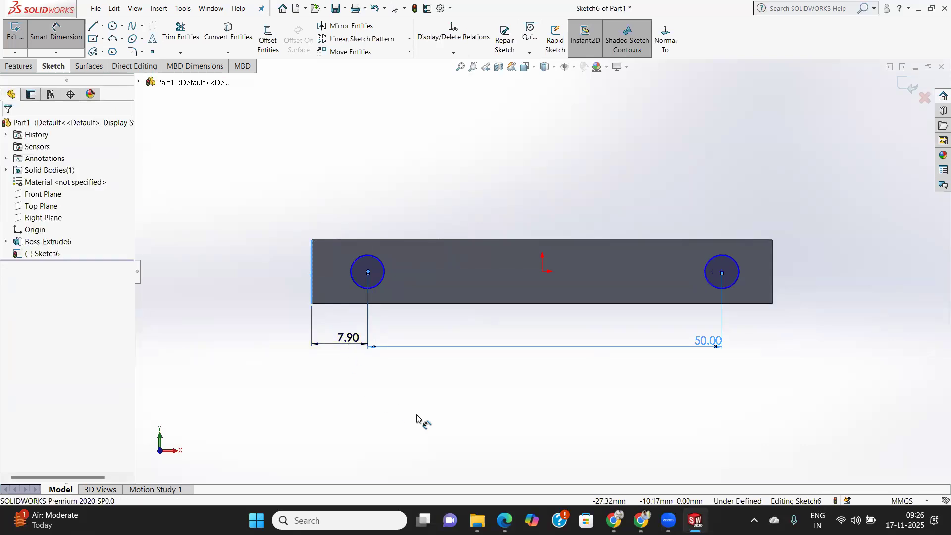
text(5)
key(Return)
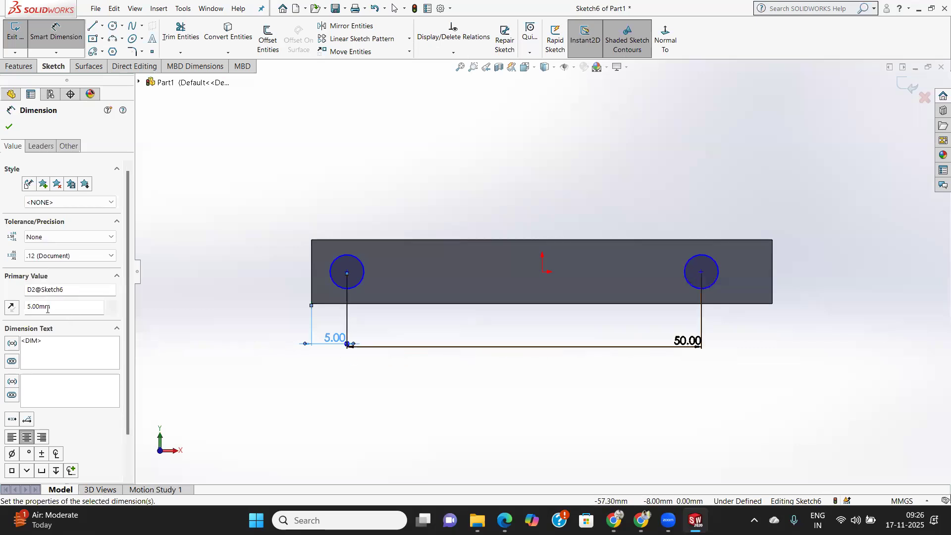
Set the left circle's distance from the bar's left edge to 7.5 mm and finish dimensioning.
drag(57, 310, 19, 309)
key(Return)
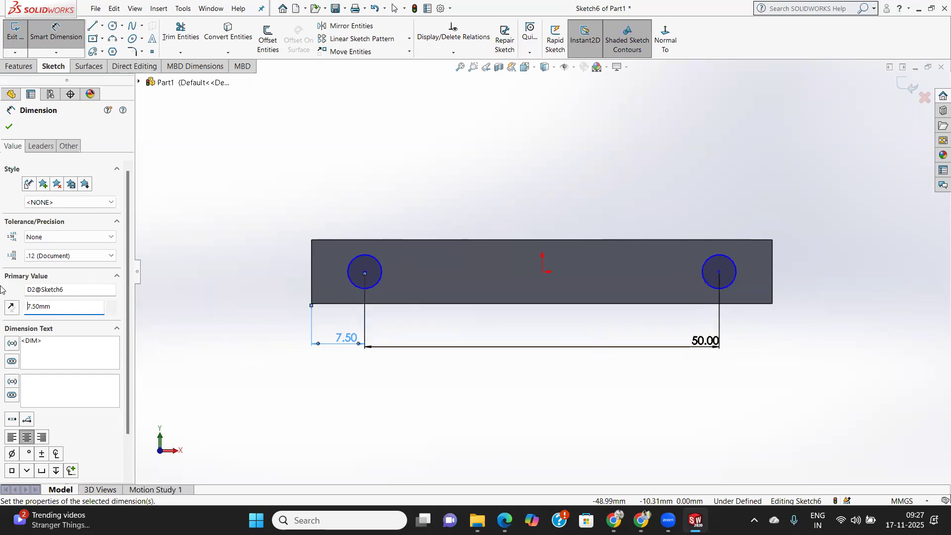
click(7, 127)
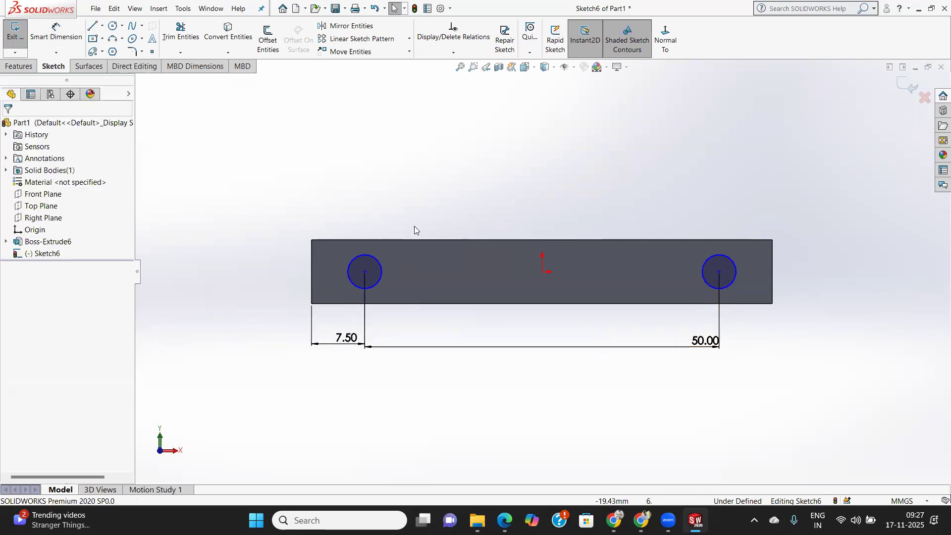
Dimension both circles to a diameter of 5 mm and exit the sketch.
click(51, 30)
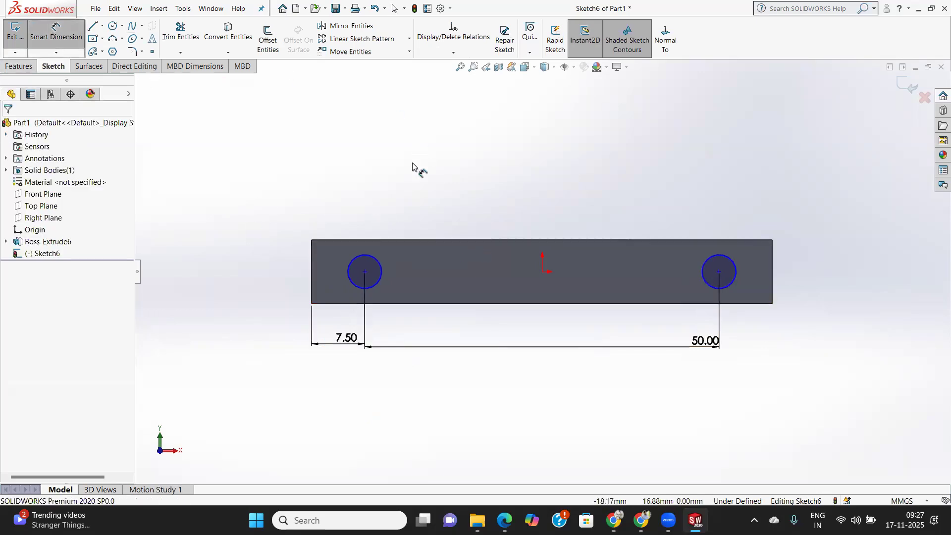
click(376, 259)
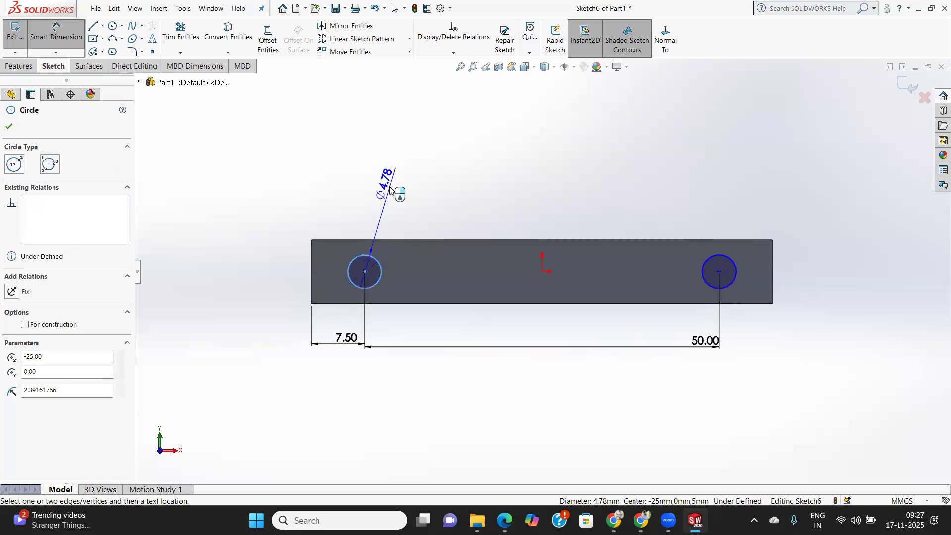
click(416, 183)
text(5)
key(Return)
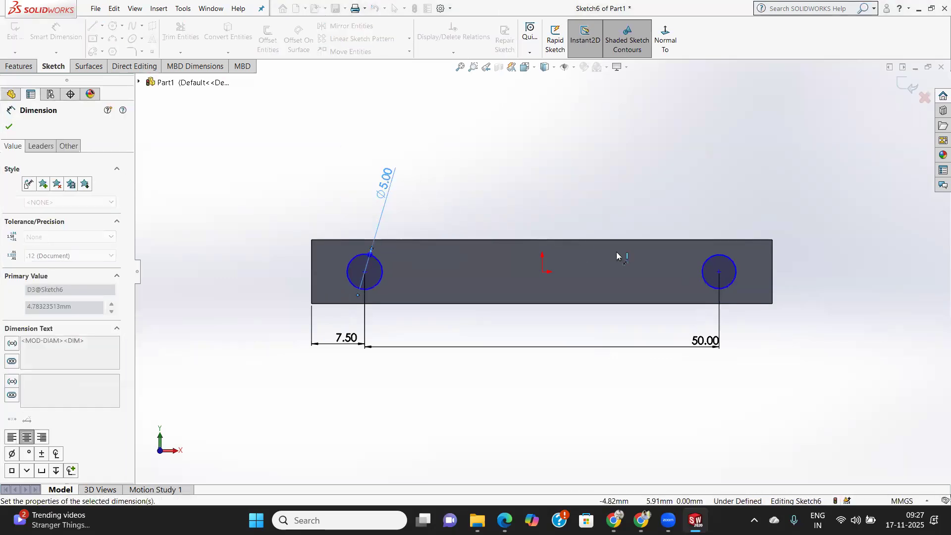
click(733, 261)
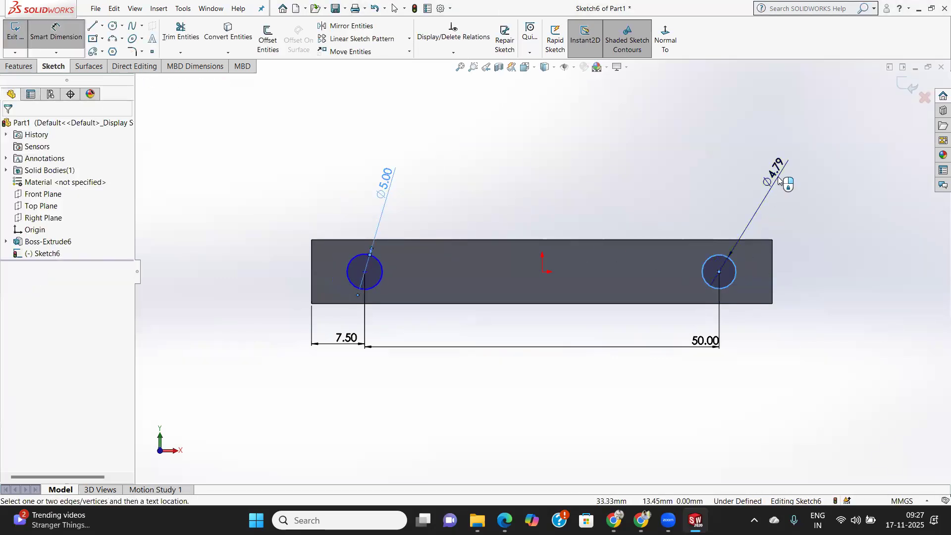
click(781, 180)
text(5)
key(Return)
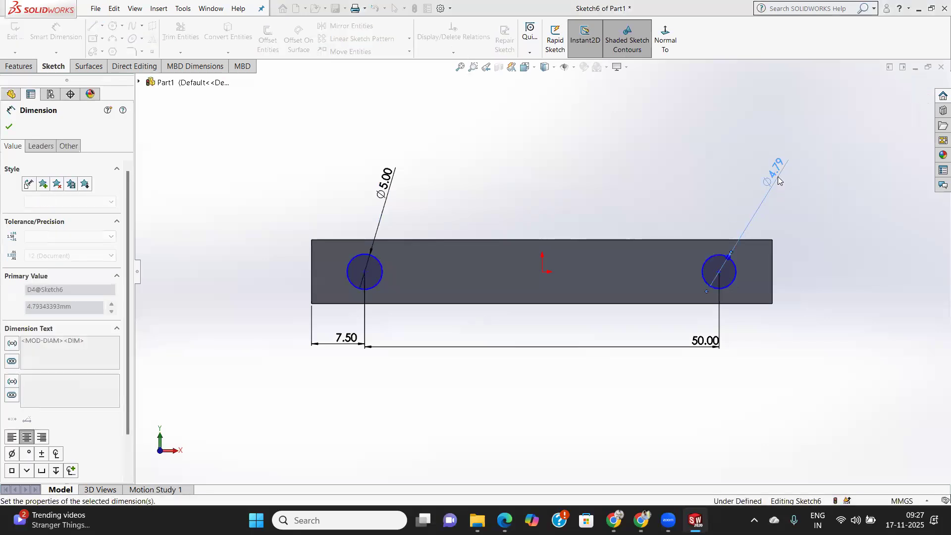
click(9, 126)
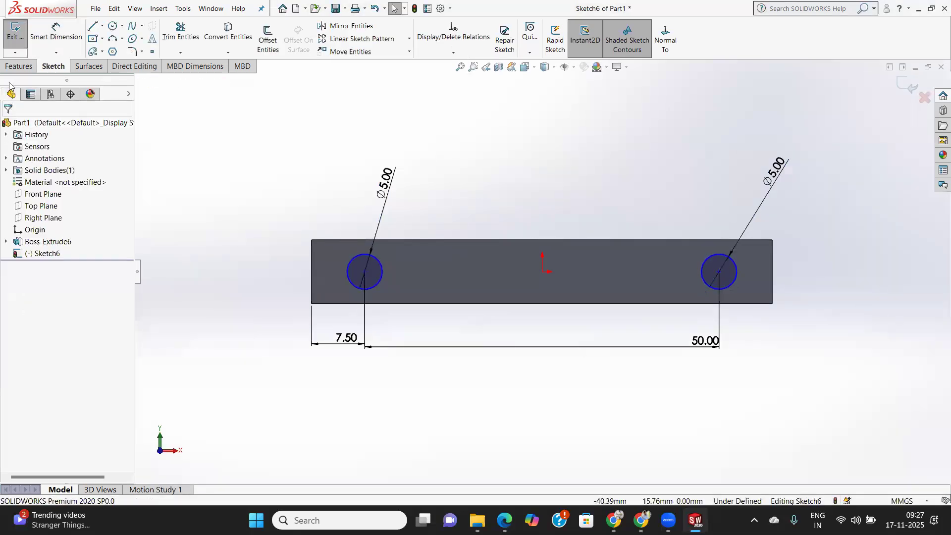
click(15, 44)
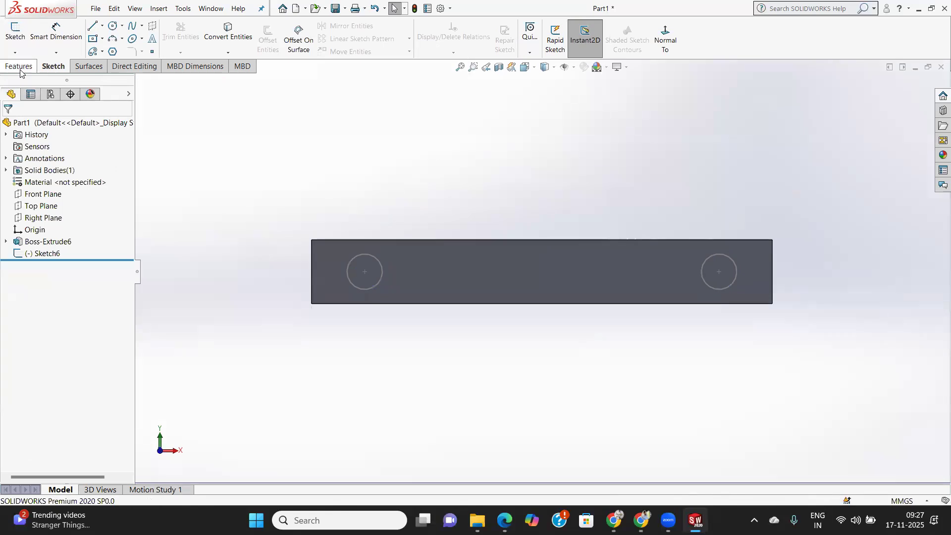
Extrude both circles as blind bosses 3.5 mm outward from the bar's front face, merged with the bar.
click(13, 46)
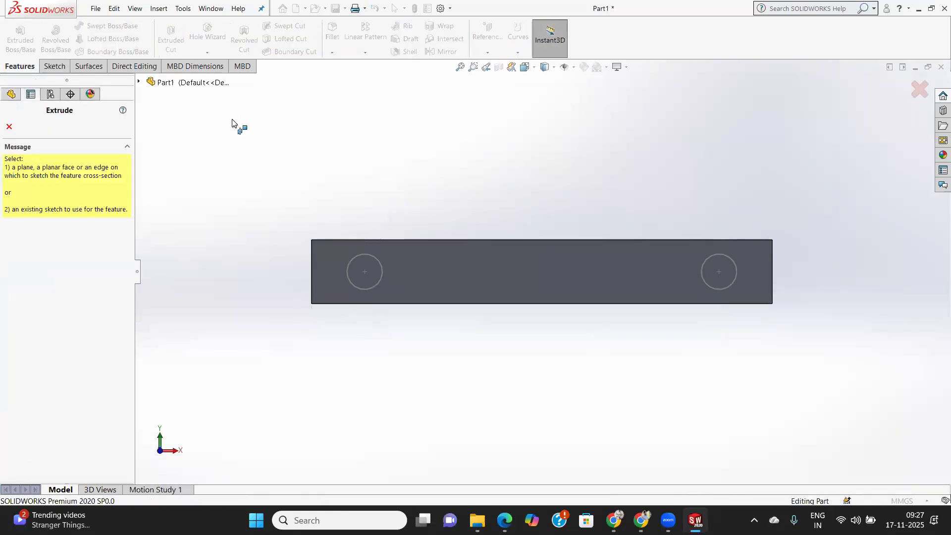
click(8, 127)
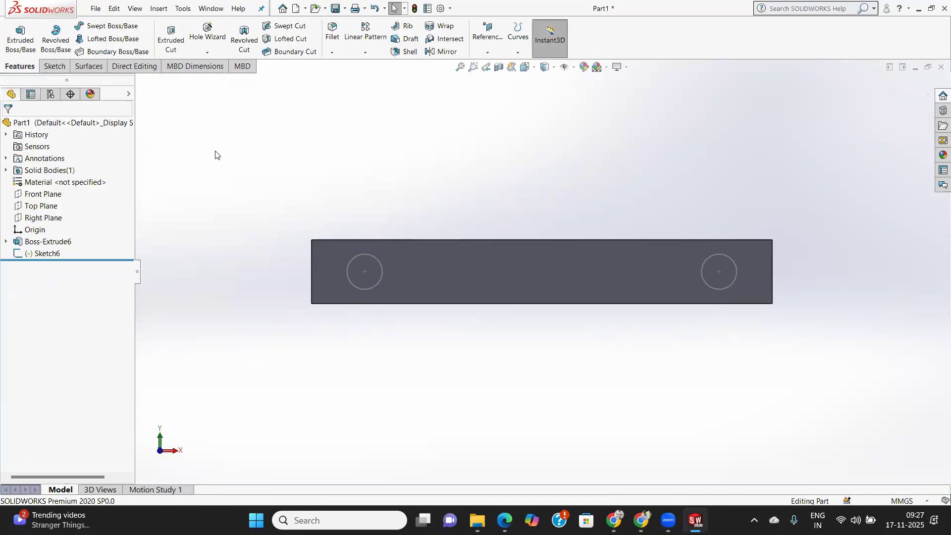
click(380, 264)
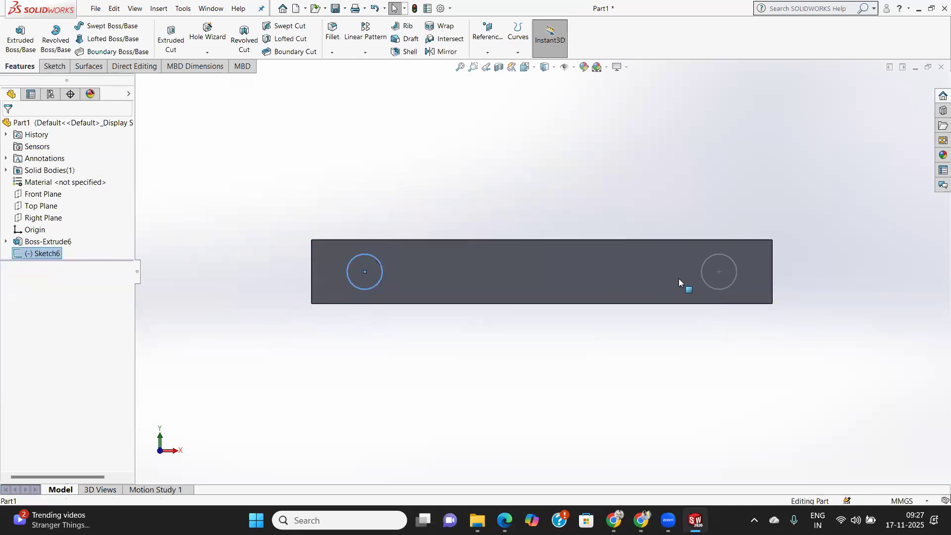
ctrl+click(704, 283)
click(20, 42)
middle_drag(316, 205, 275, 257)
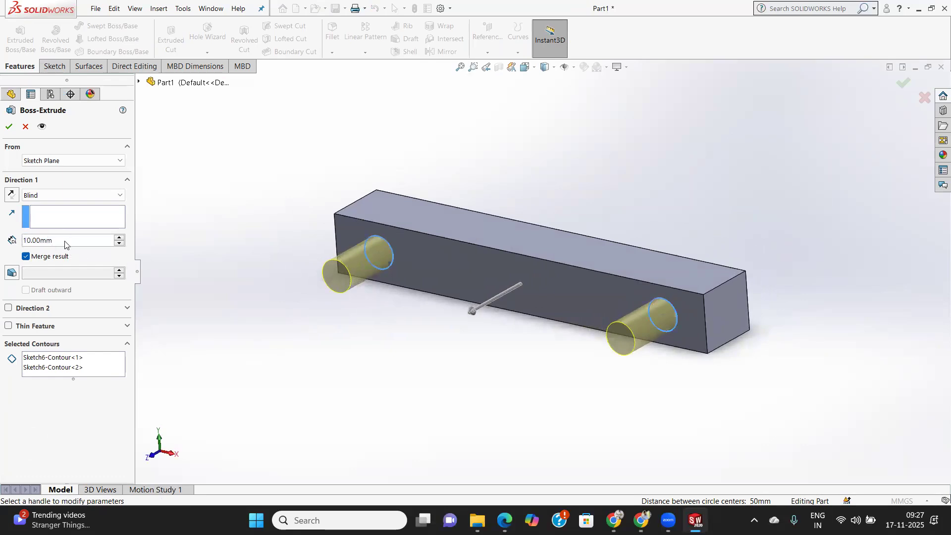
drag(64, 241, 5, 243)
text(3.5)
key(Return)
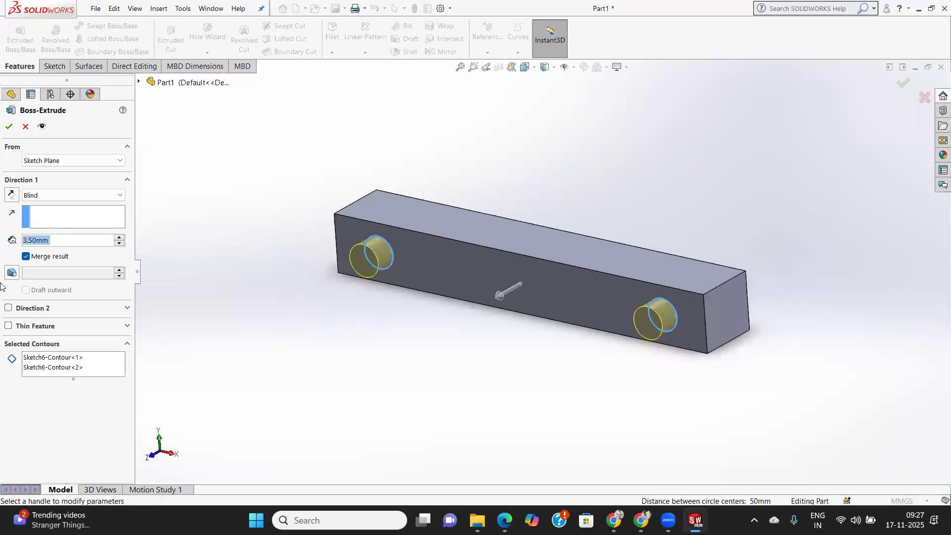
click(11, 127)
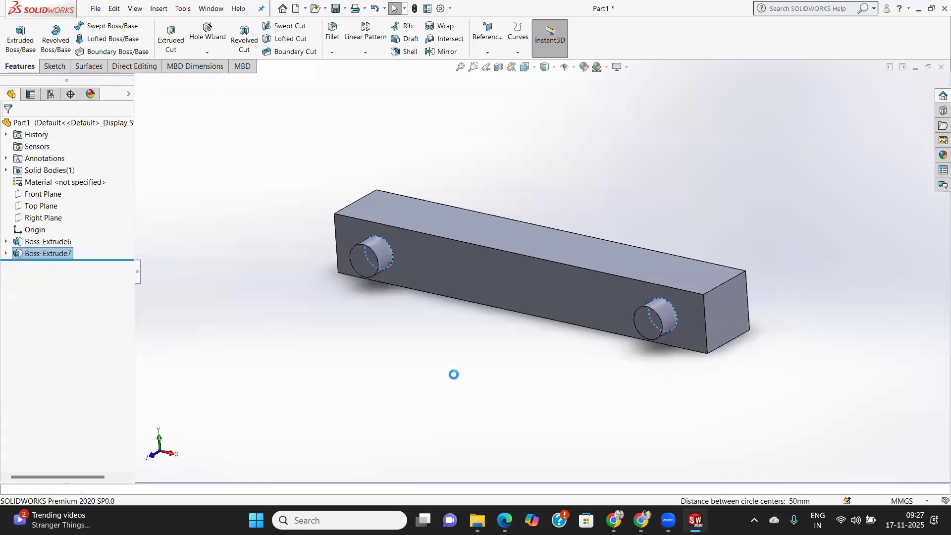
Edit the bar's mid-plane extrusion and set its depth to 9 mm.
middle_drag(484, 340, 470, 427)
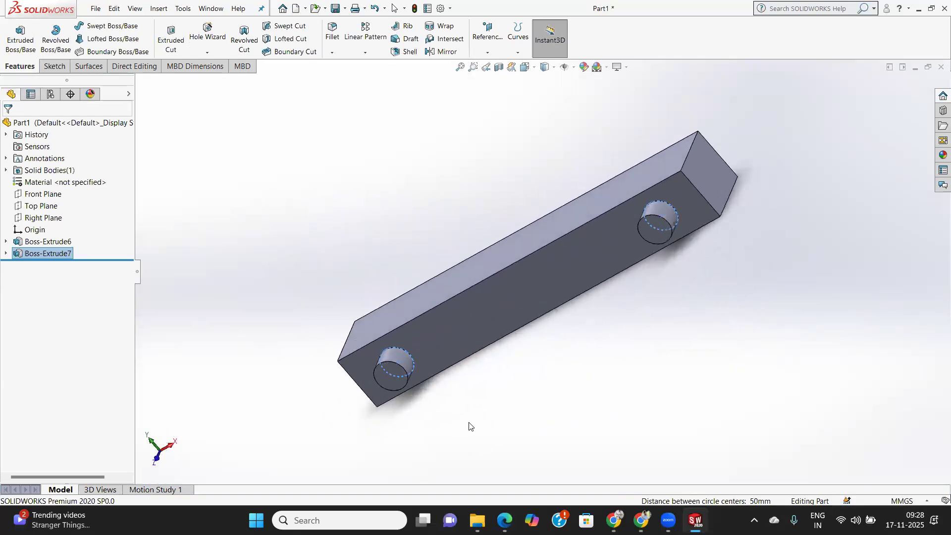
click(49, 242)
right_click(52, 243)
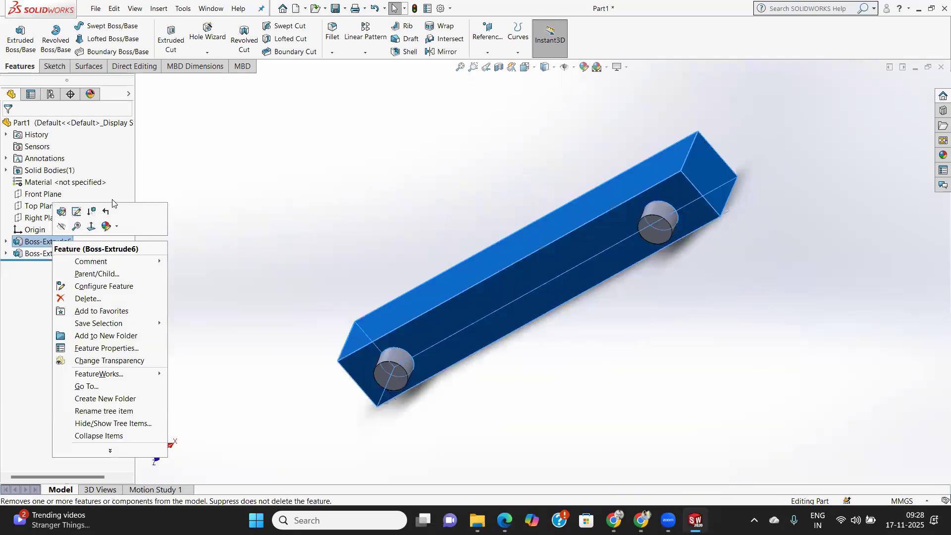
click(61, 212)
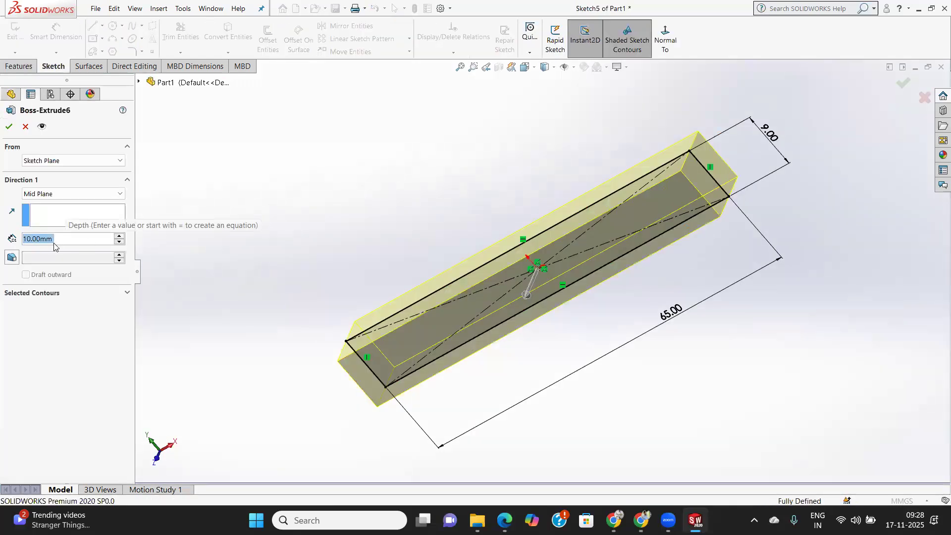
scroll(66, 238, down, 1)
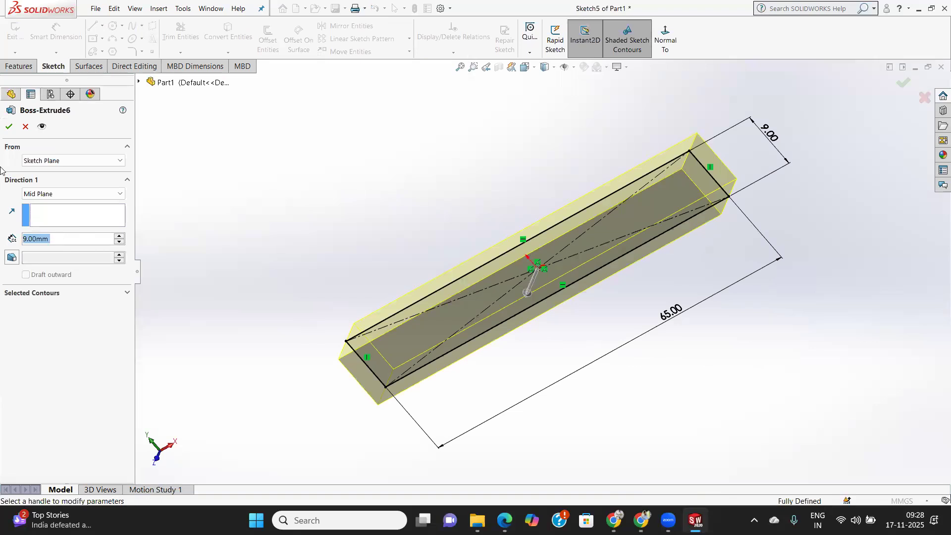
click(8, 127)
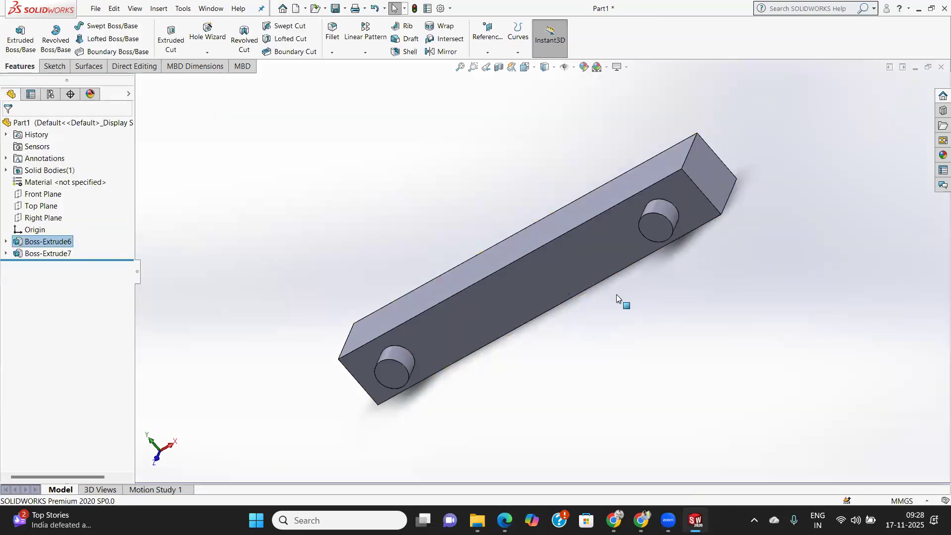
Inspect the bar and its two pins from several angles and change the display style to Shaded.
middle_drag(689, 287, 768, 182)
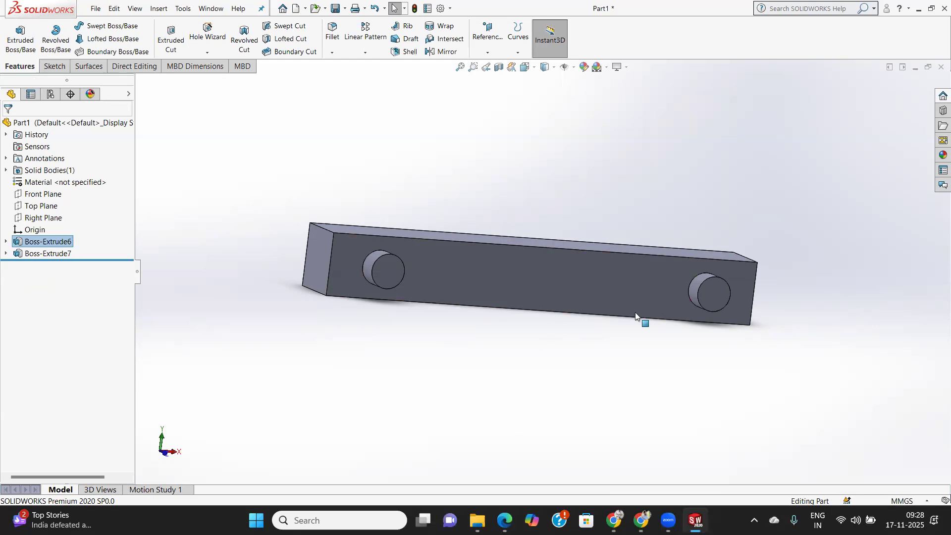
middle_drag(477, 330, 488, 358)
middle_drag(516, 444, 398, 427)
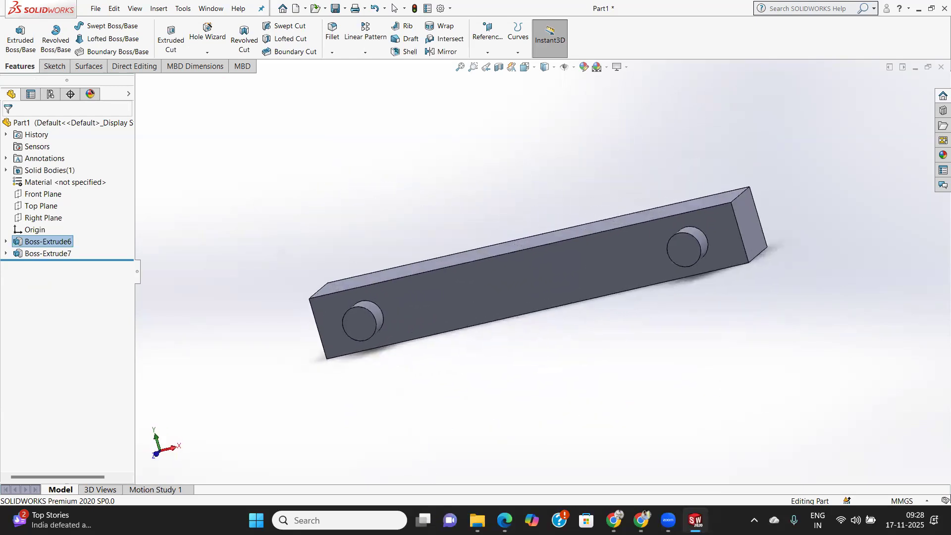
middle_drag(760, 259, 763, 233)
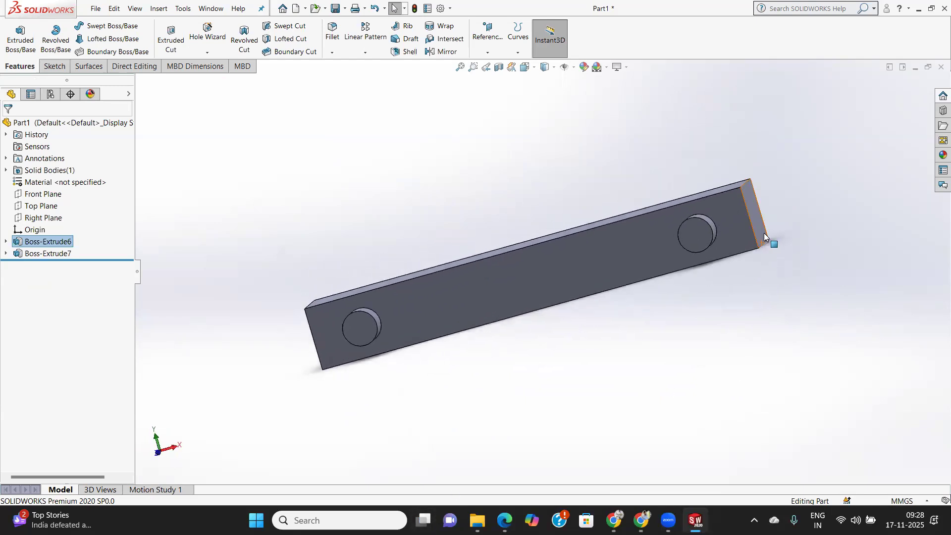
middle_drag(701, 136, 782, 171)
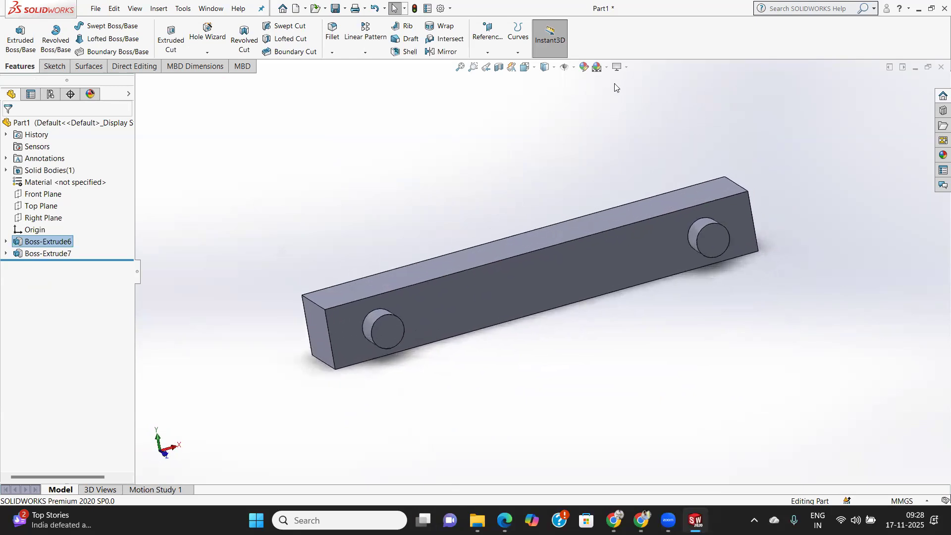
click(554, 67)
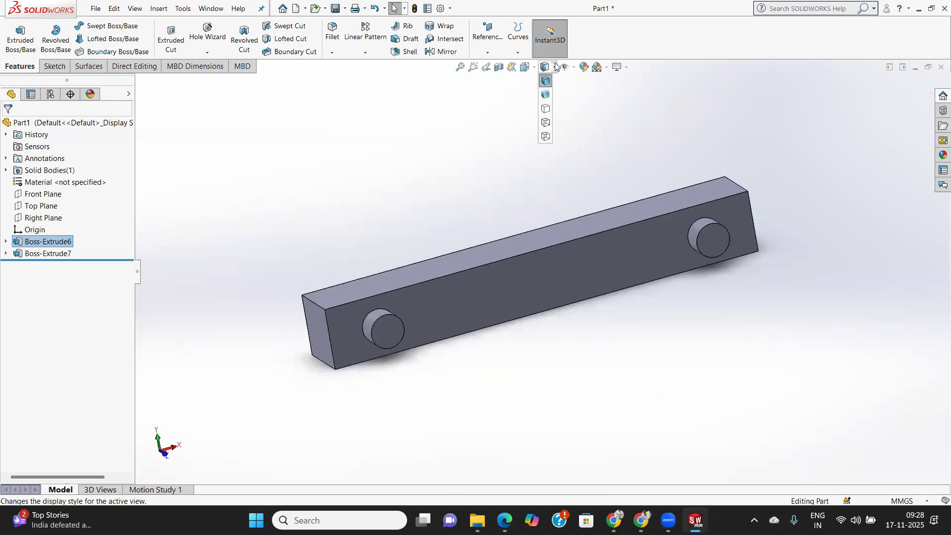
click(547, 99)
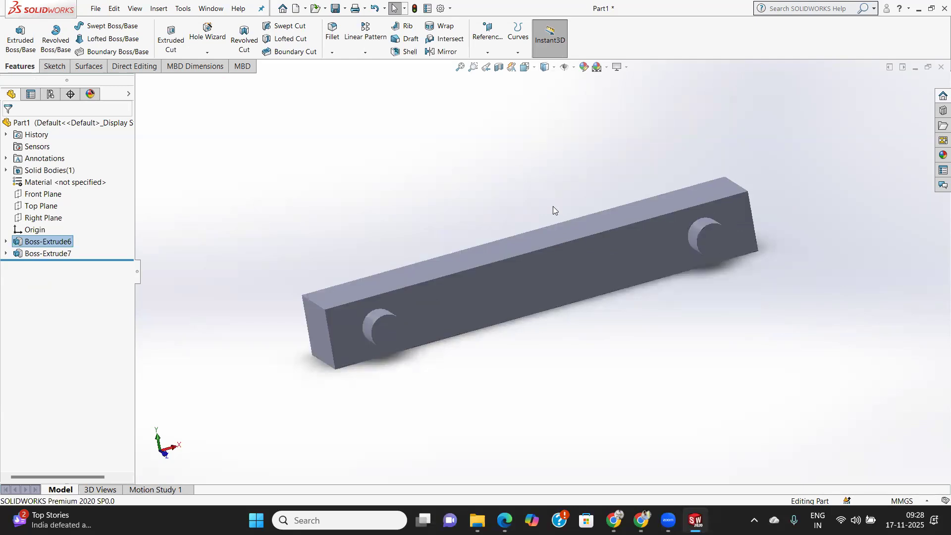
View the part in the standard Front and Left orientations.
scroll(553, 206, up, 3)
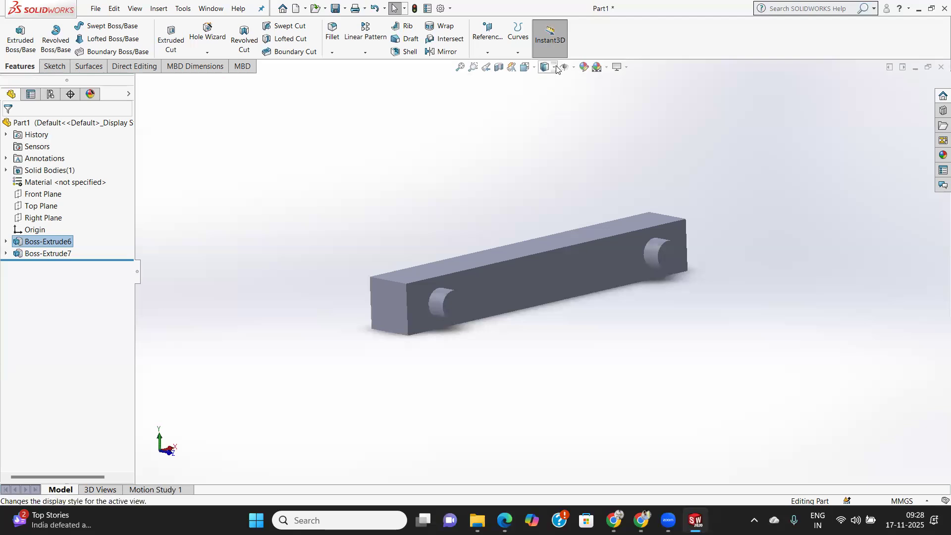
click(536, 67)
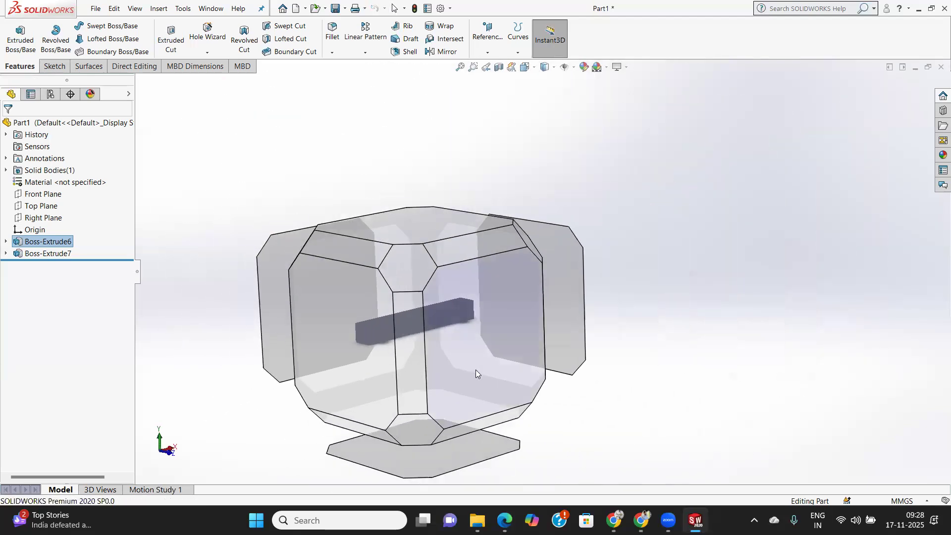
click(476, 370)
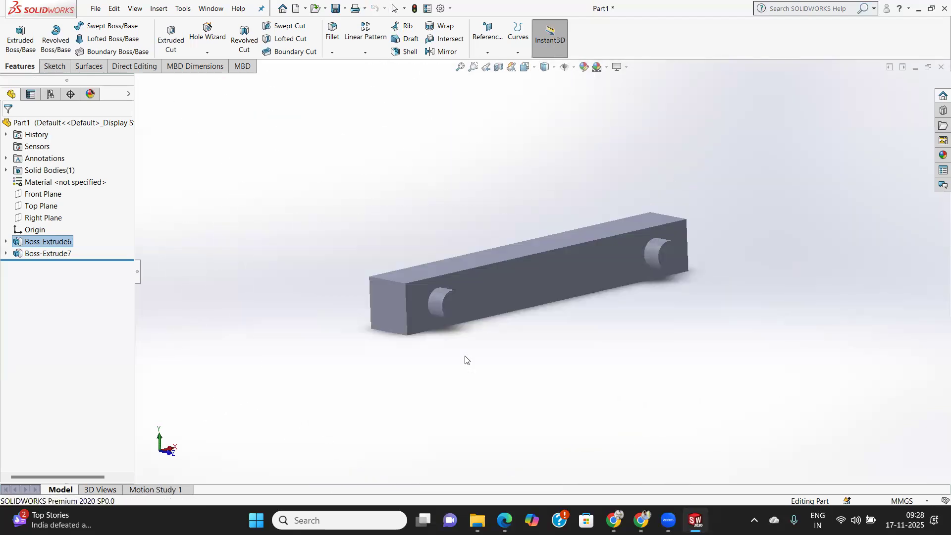
click(525, 67)
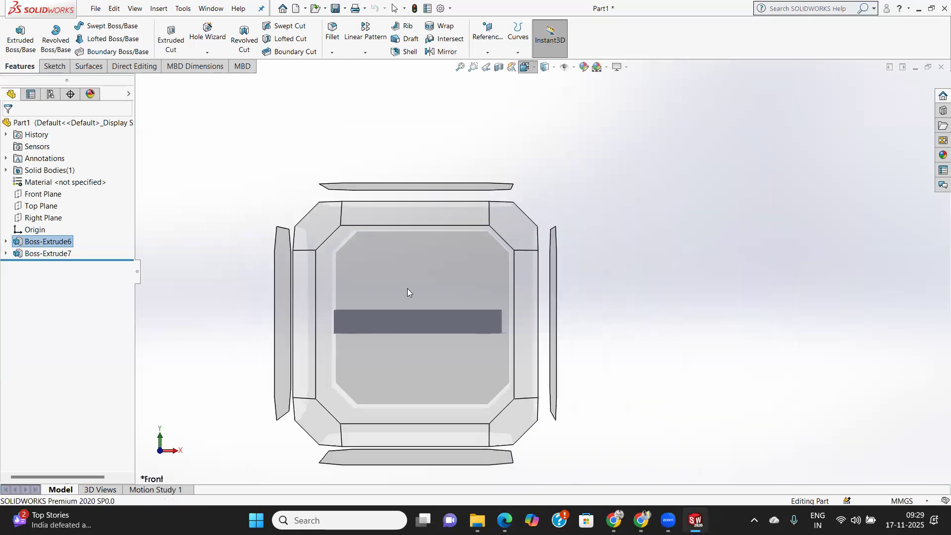
middle_drag(357, 365, 420, 380)
click(359, 322)
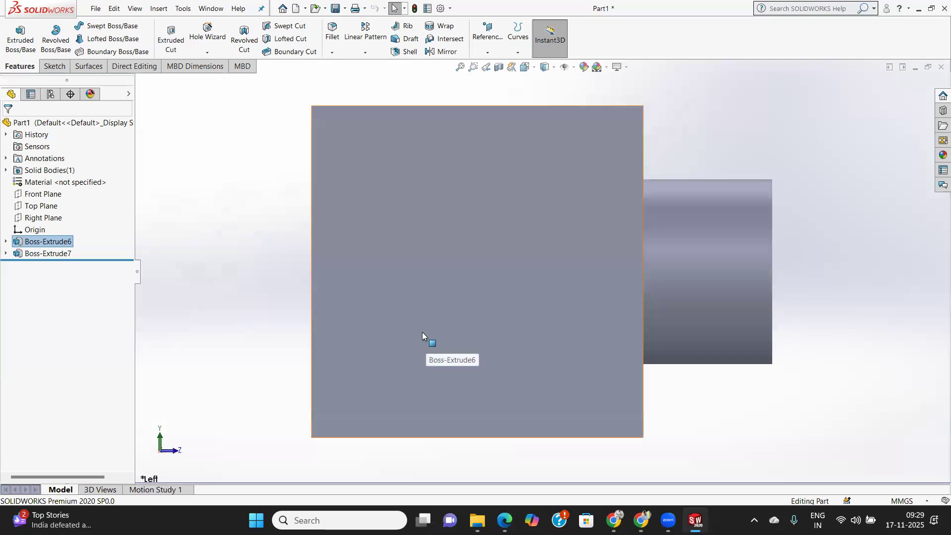
click(535, 69)
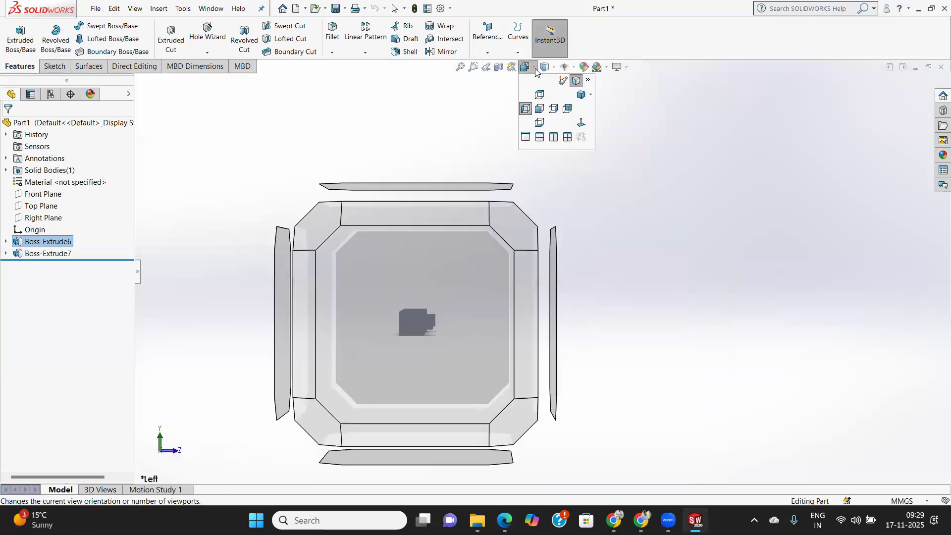
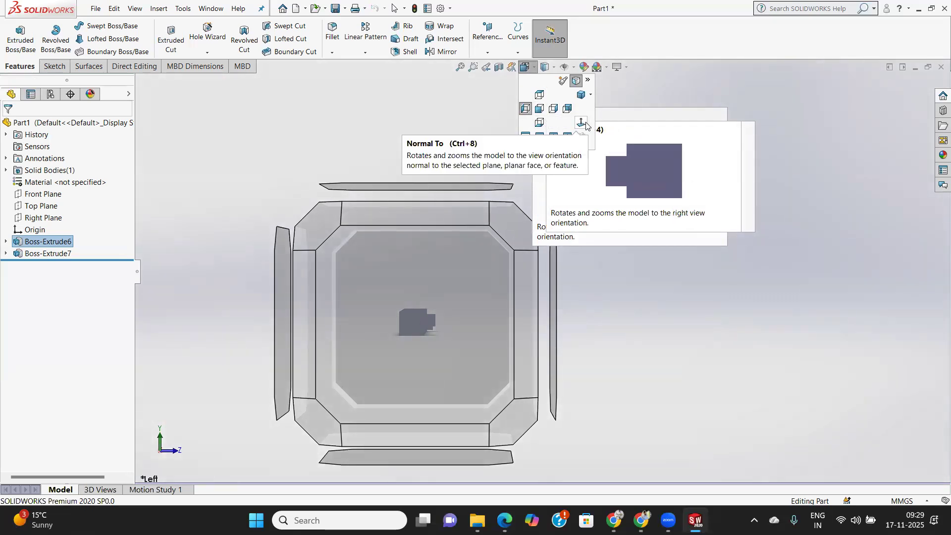
View the part in Isometric orientation and inspect it in the Hidden Lines Removed, Hidden Lines Visible and Wireframe display styles.
click(590, 96)
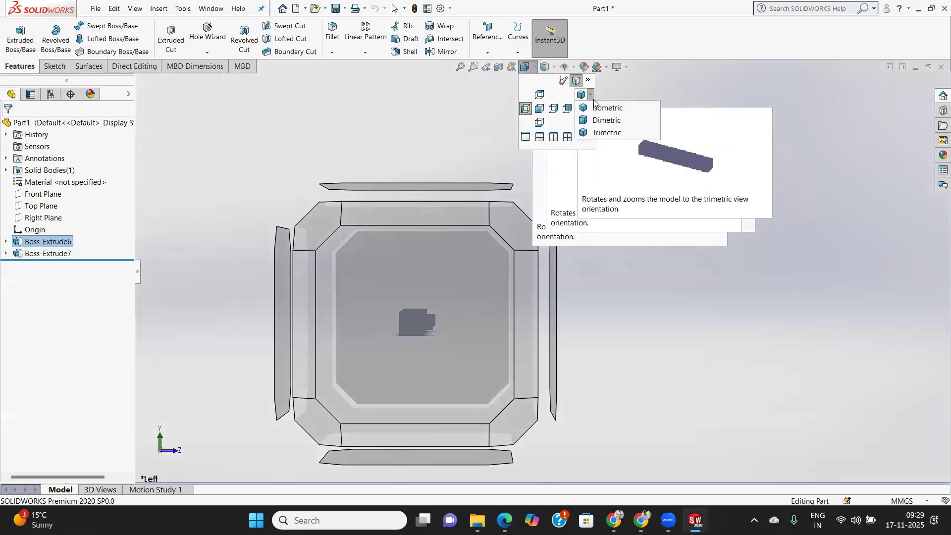
click(602, 108)
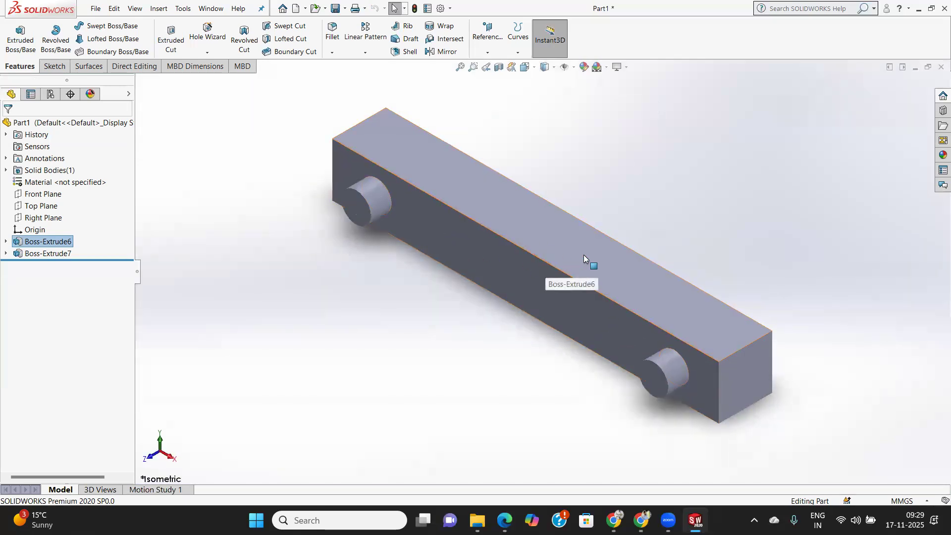
click(555, 68)
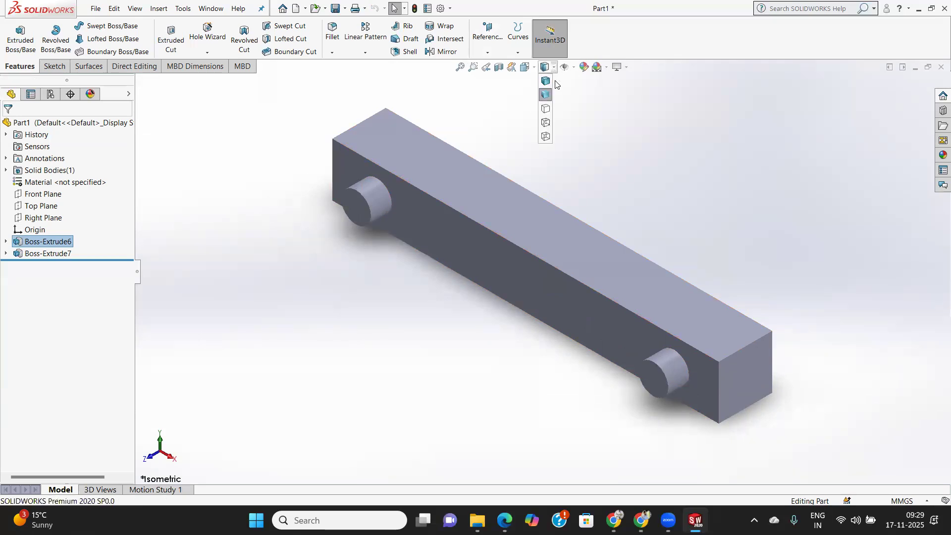
click(546, 109)
middle_drag(539, 204, 530, 166)
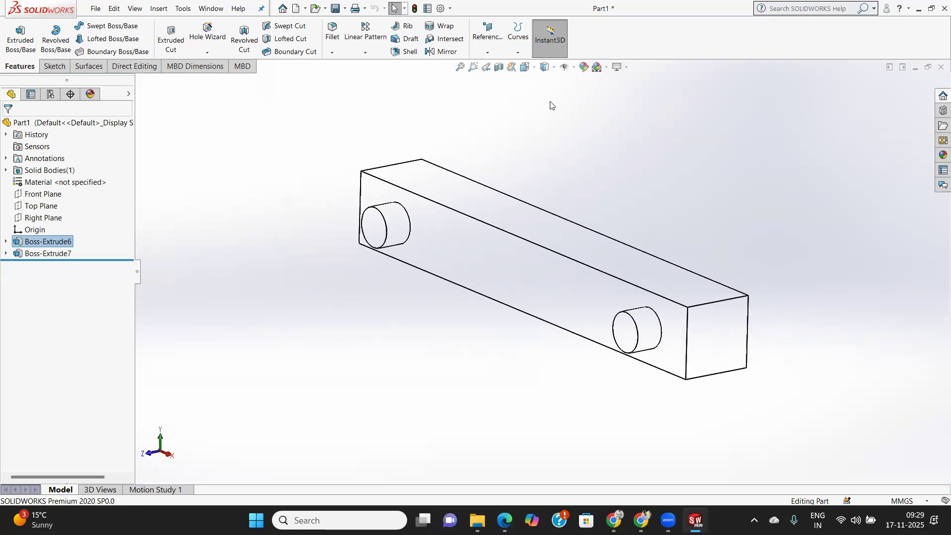
click(554, 70)
click(547, 125)
click(555, 69)
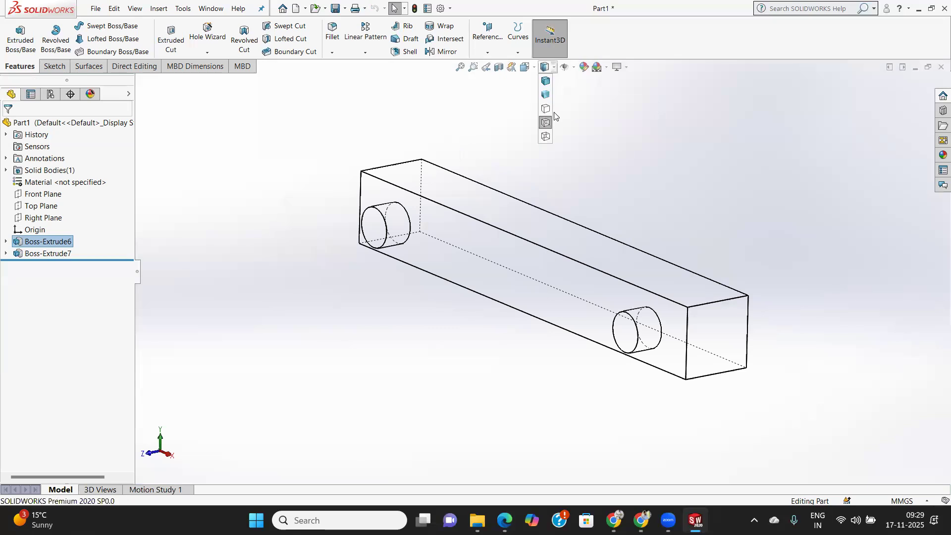
click(546, 137)
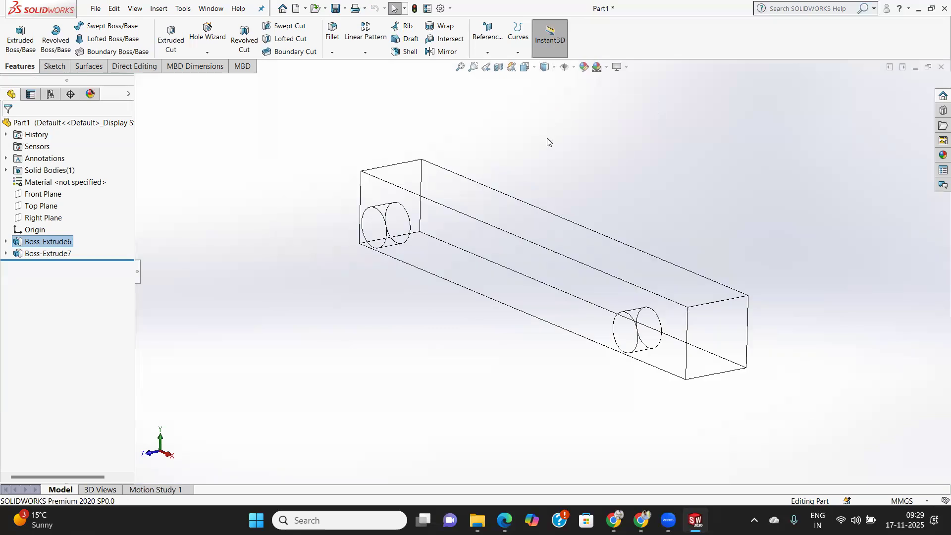
Set the display style to Shaded With Edges and look at the bar and pins from another angle.
click(552, 68)
click(548, 83)
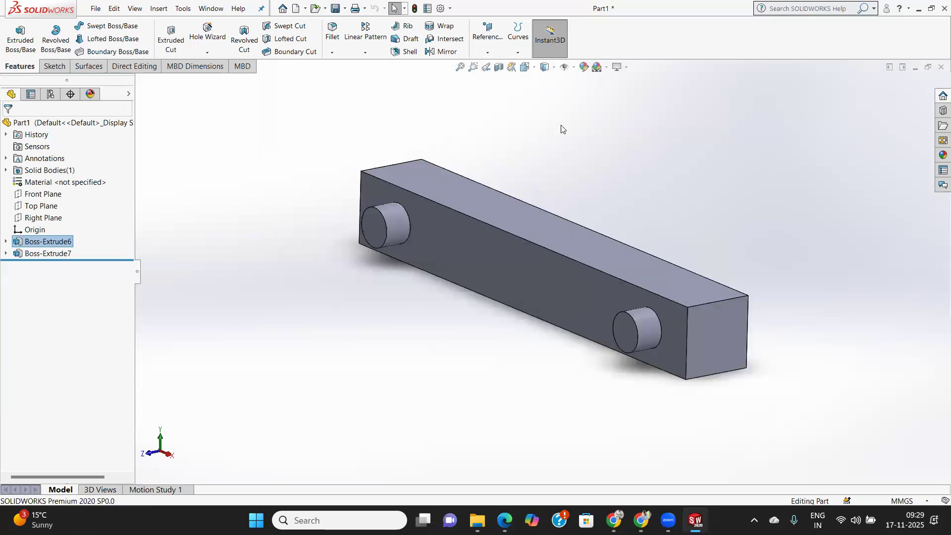
mouse_move(512, 201)
middle_down()
mouse_move(480, 241)
mouse_move(559, 231)
mouse_move(561, 247)
mouse_move(548, 243)
mouse_move(560, 242)
mouse_move(563, 278)
mouse_move(588, 205)
mouse_move(663, 206)
mouse_move(607, 213)
mouse_move(533, 293)
mouse_move(567, 281)
mouse_move(545, 278)
mouse_move(551, 225)
middle_up()
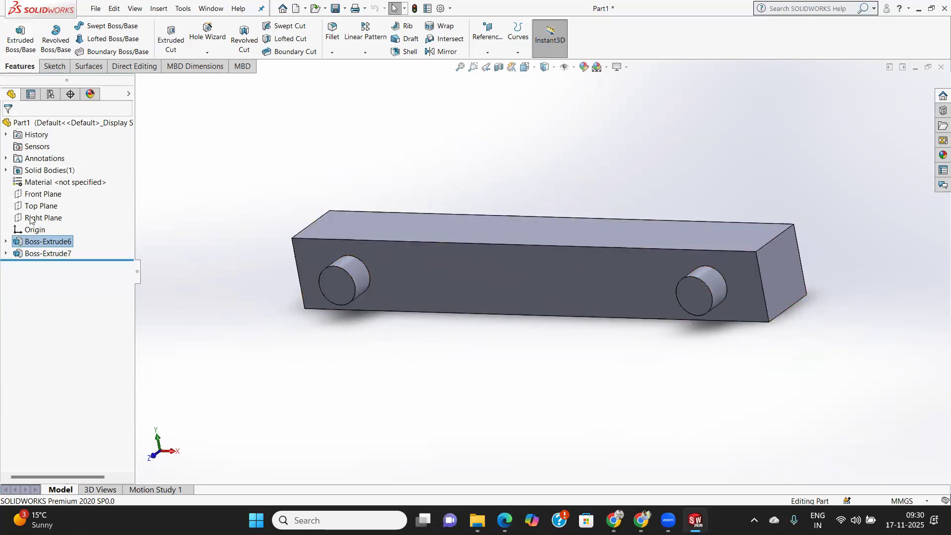
Create a new document from the Part template.
click(100, 9)
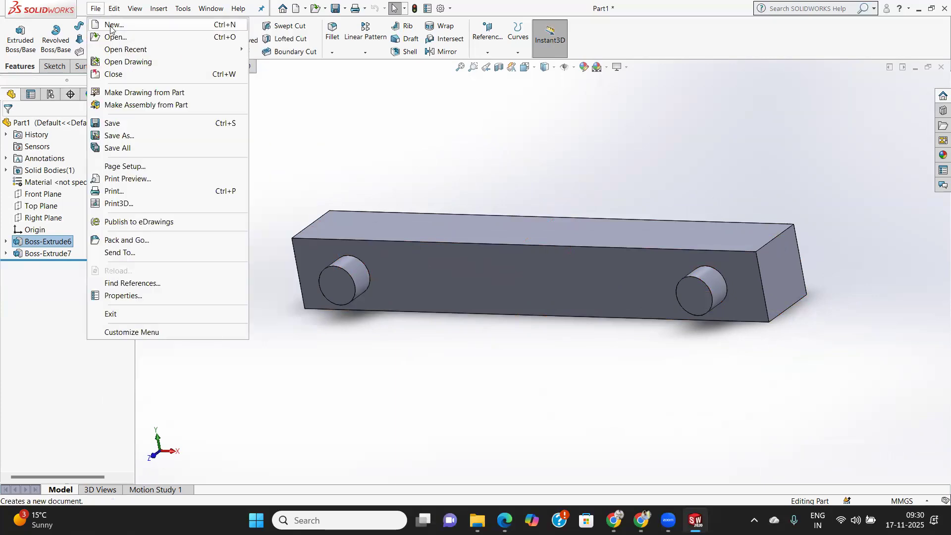
click(111, 26)
click(233, 161)
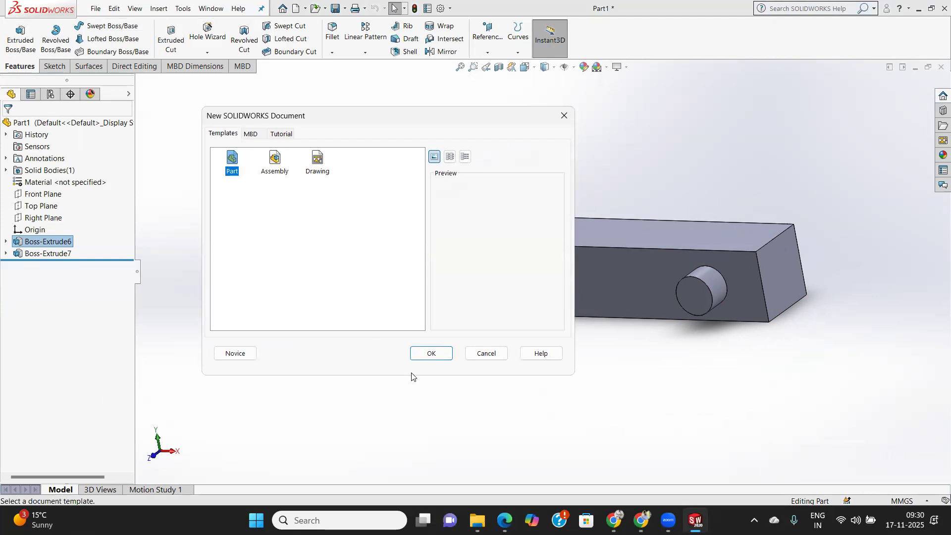
click(428, 354)
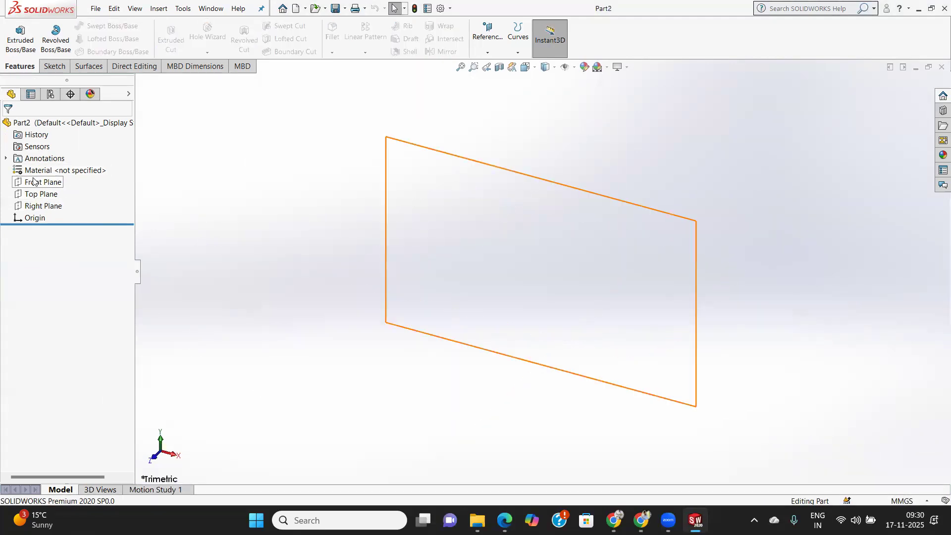
Sketch a circle about 98 mm in diameter on the Front Plane, centred on the origin.
click(36, 183)
click(55, 67)
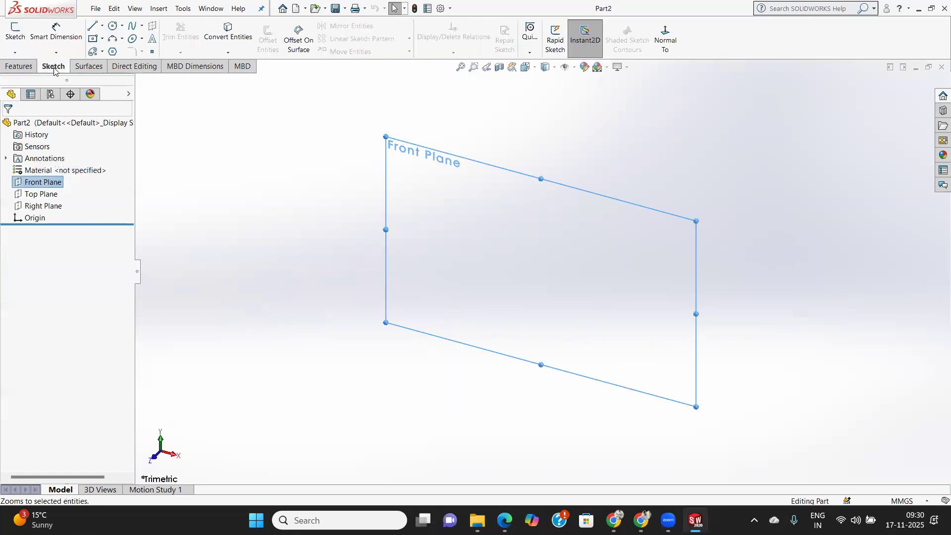
click(23, 45)
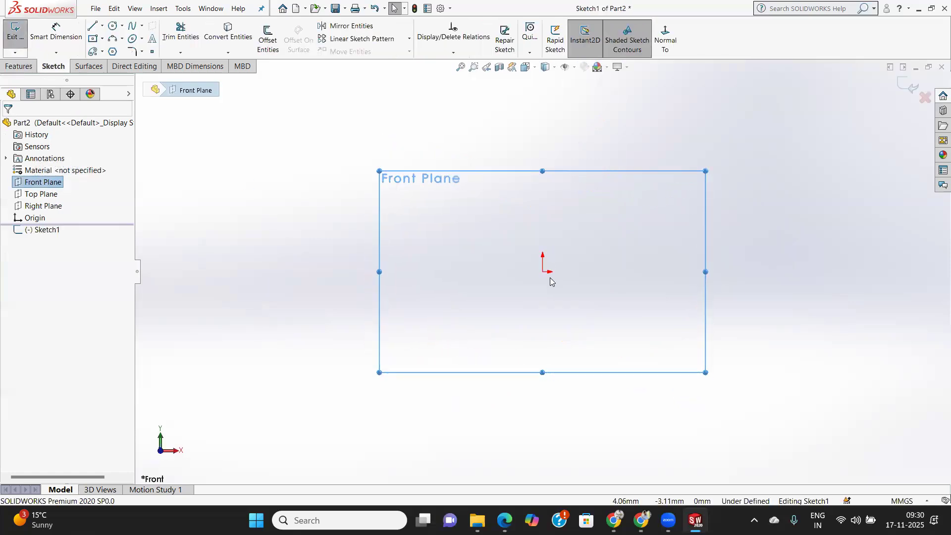
click(113, 25)
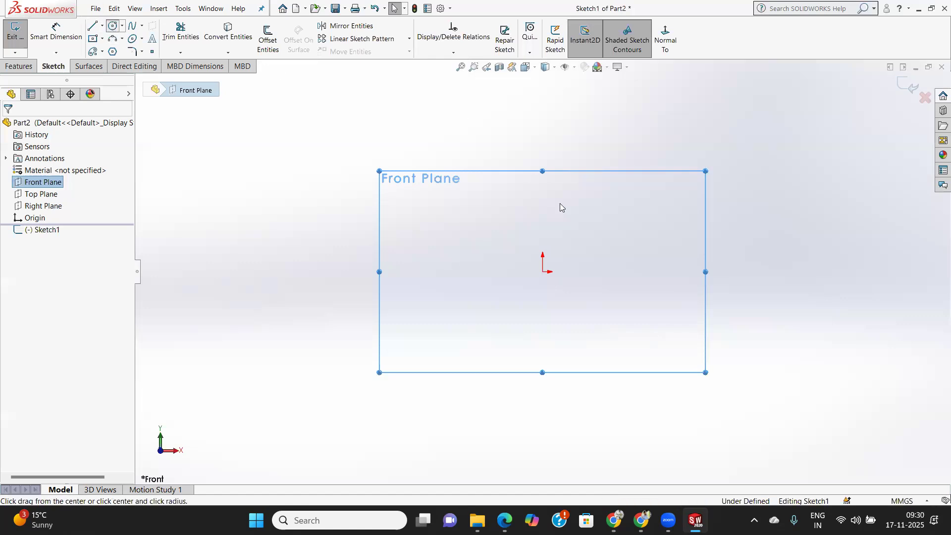
click(543, 272)
click(607, 335)
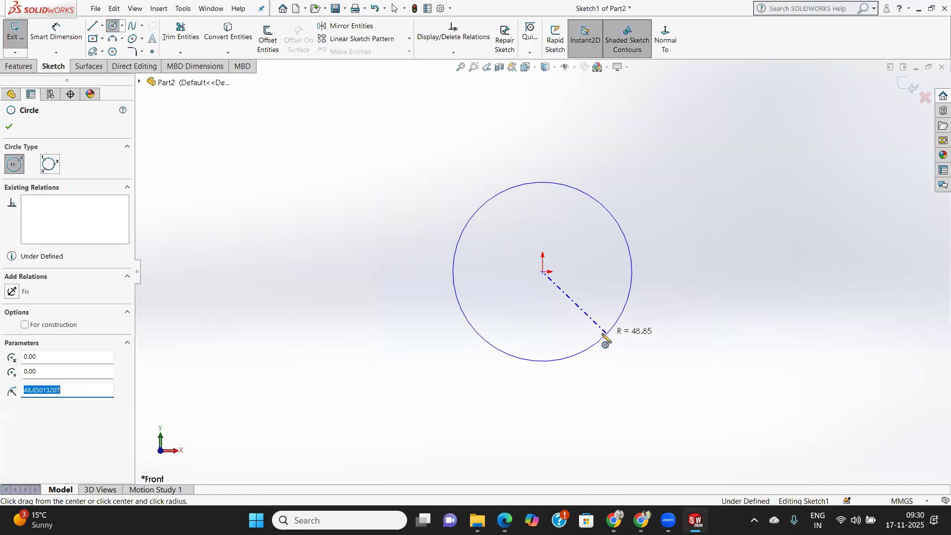
Dimension the circle's diameter as 100 mm and exit the sketch.
click(54, 31)
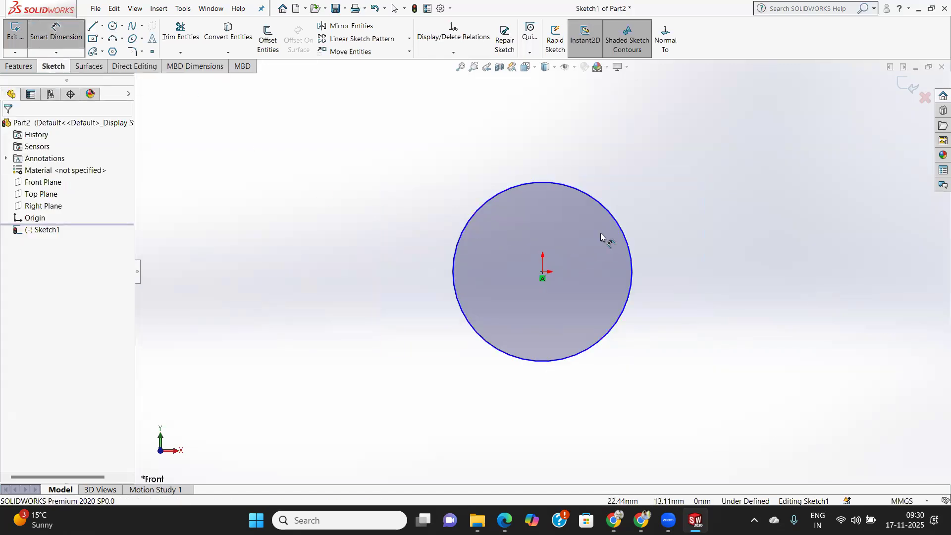
click(620, 224)
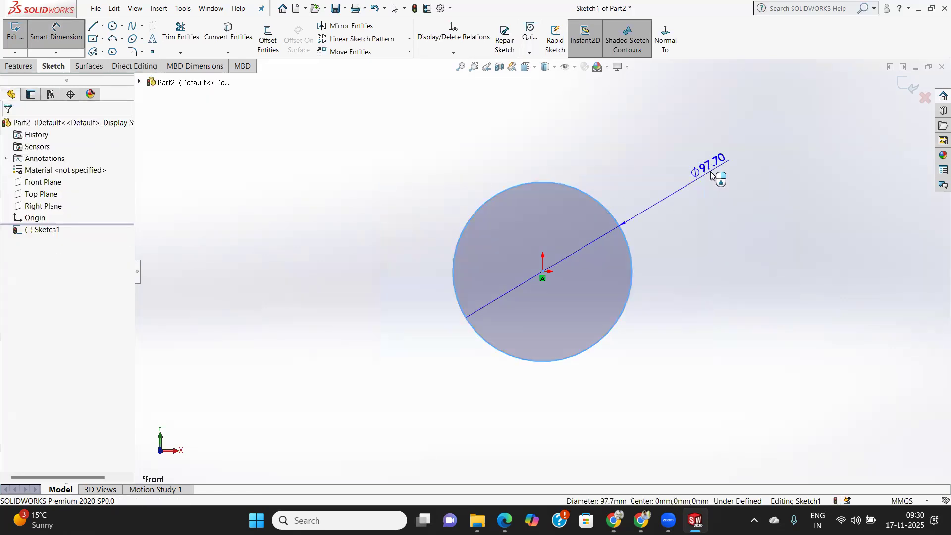
click(712, 175)
text(100)
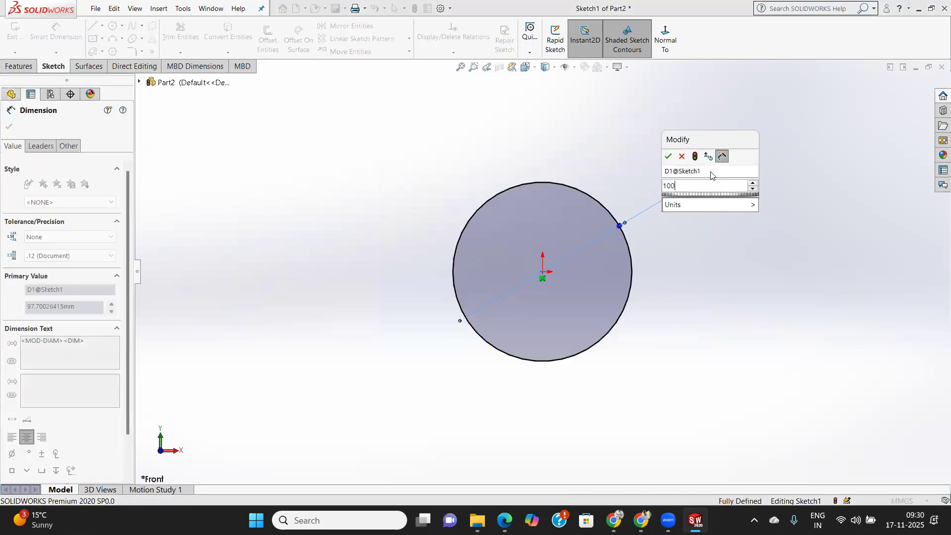
key(Return)
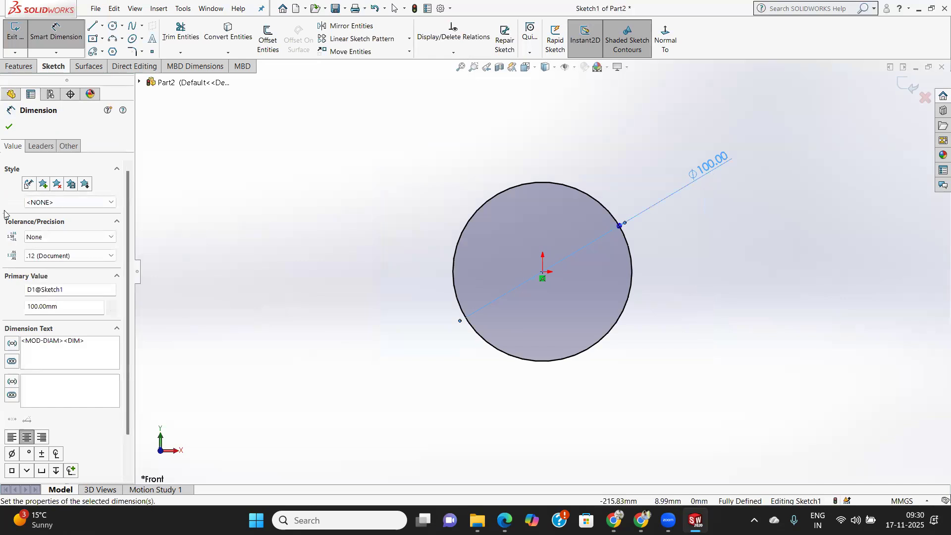
click(8, 128)
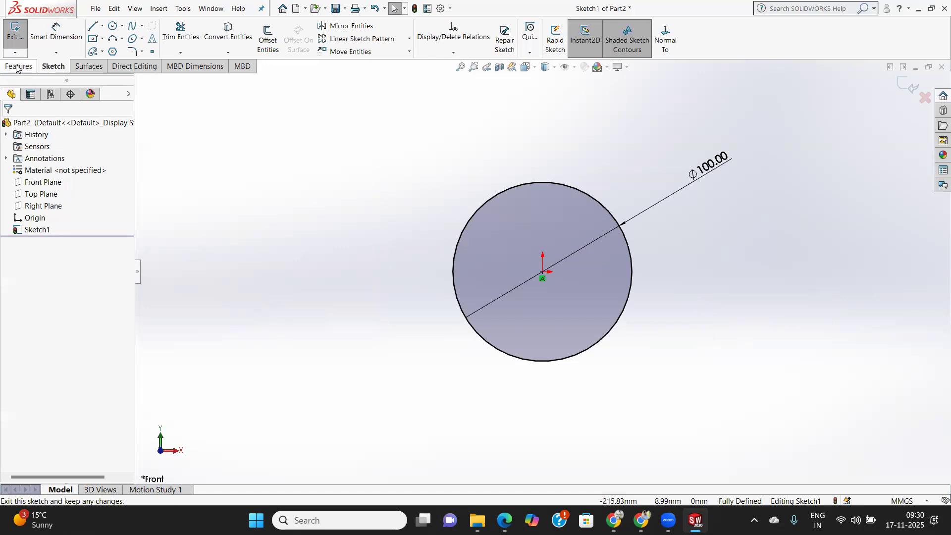
click(15, 48)
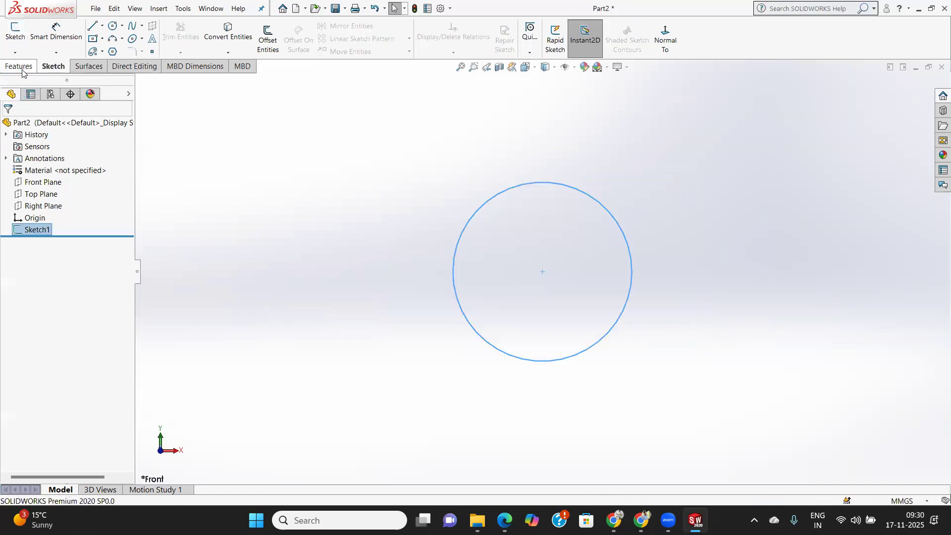
Extrude the circle as a blind boss 140 mm deep from the sketch plane.
click(17, 42)
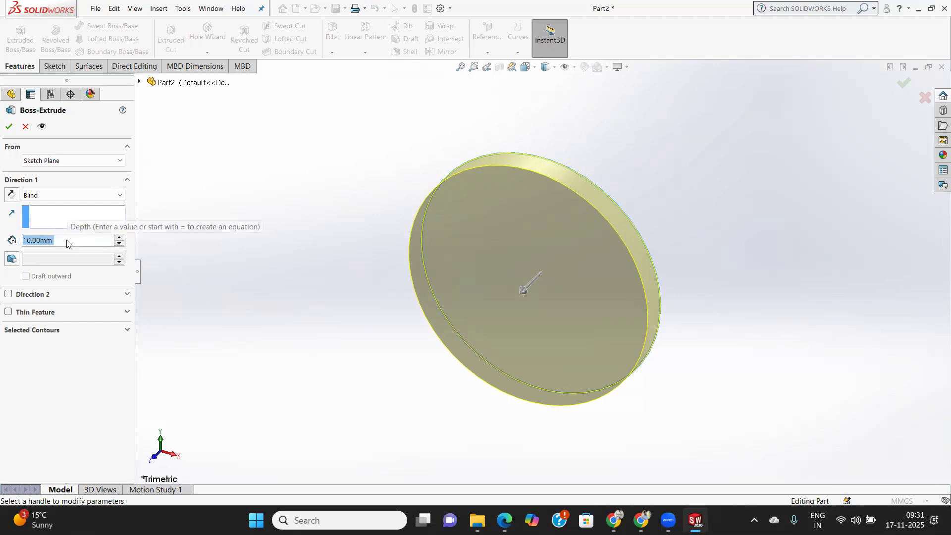
text(140)
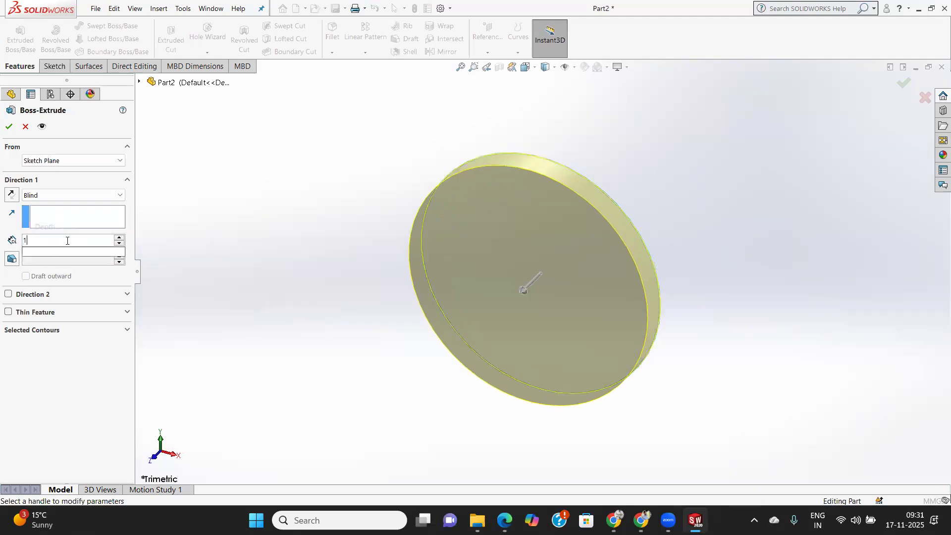
key(Return)
scroll(345, 274, down, 4)
scroll(345, 273, up, 7)
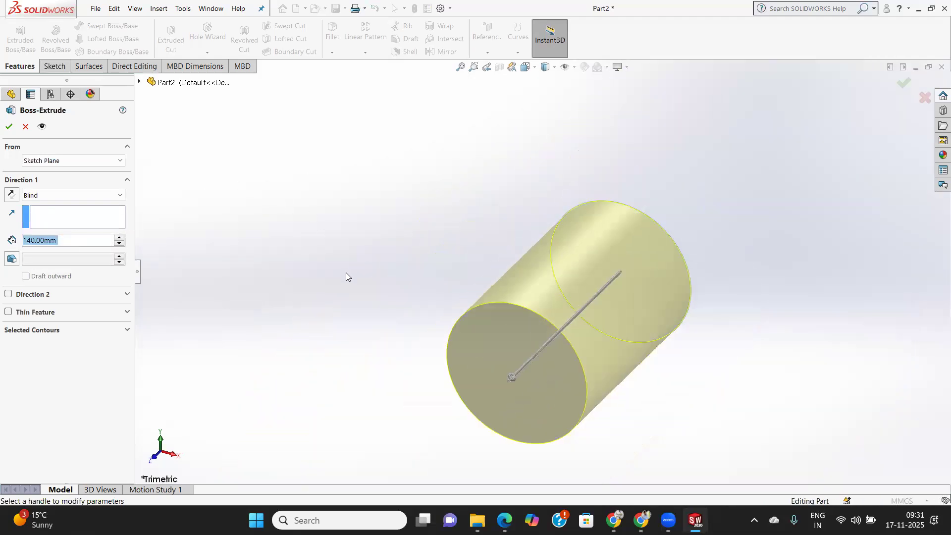
click(8, 128)
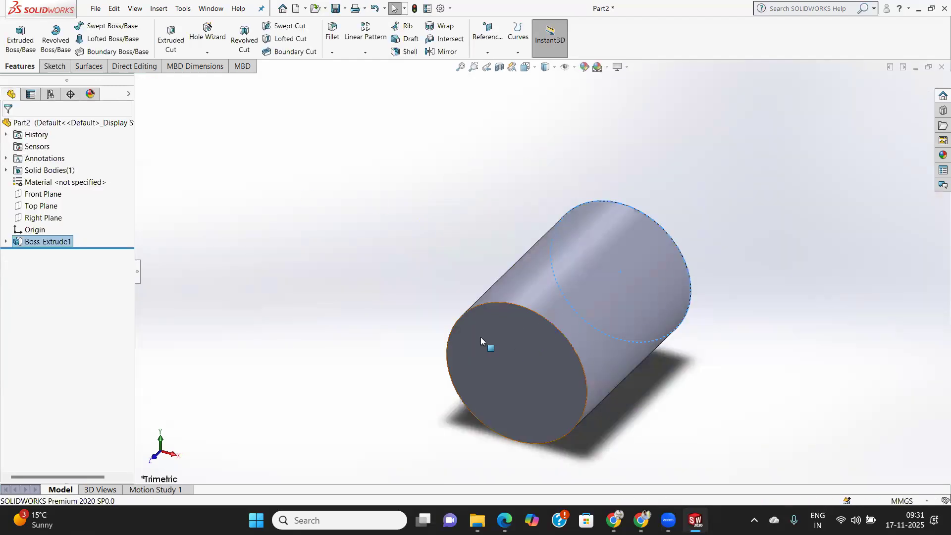
Sketch two concentric circles about 18 mm and 48 mm in diameter on the cylinder's front end face, centred on the origin.
click(515, 351)
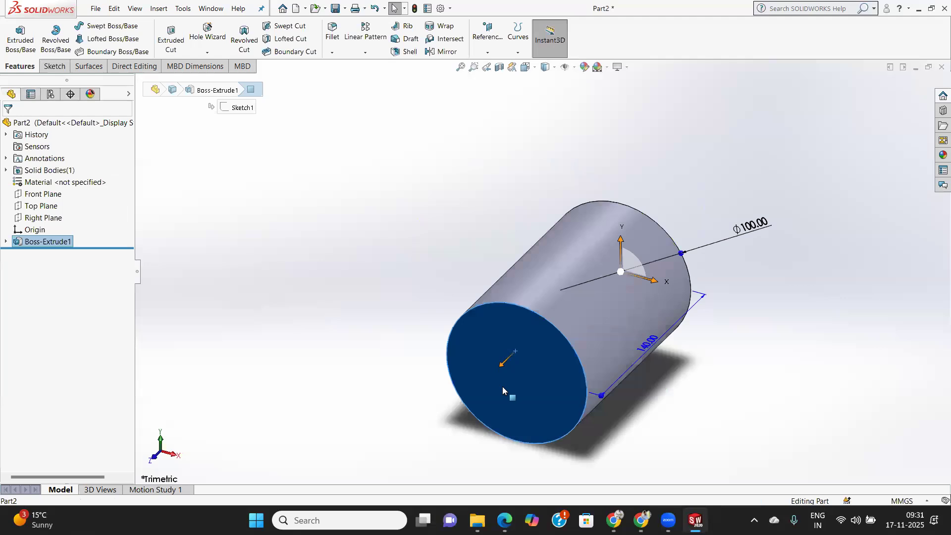
click(53, 66)
click(15, 35)
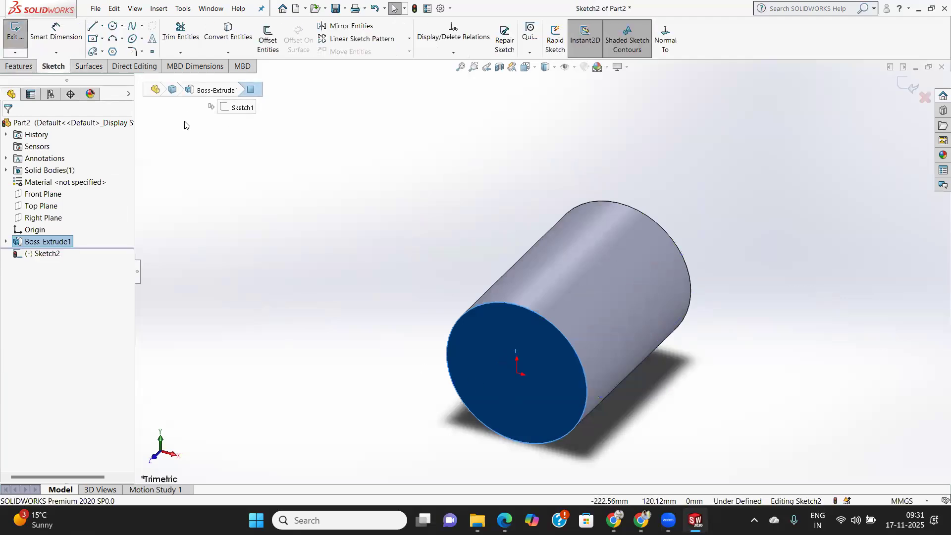
click(665, 36)
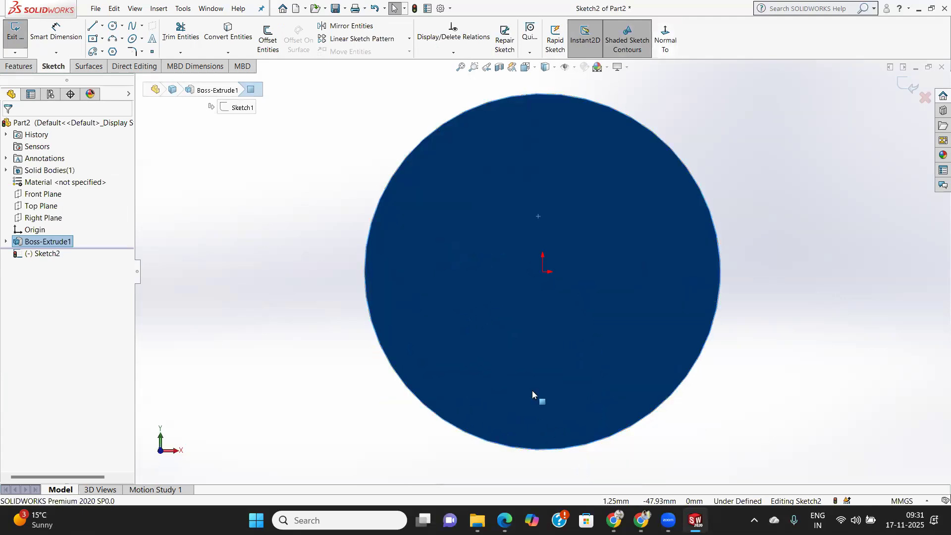
click(114, 27)
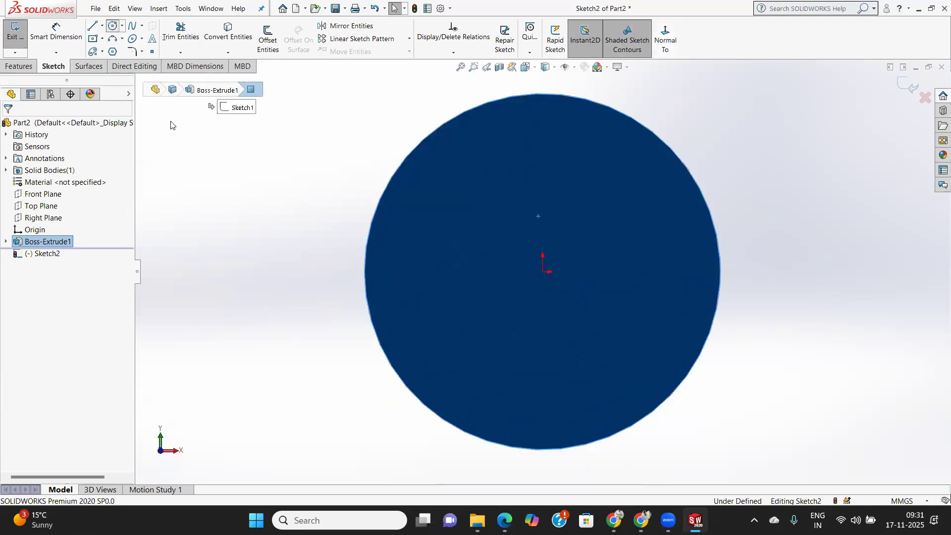
click(543, 272)
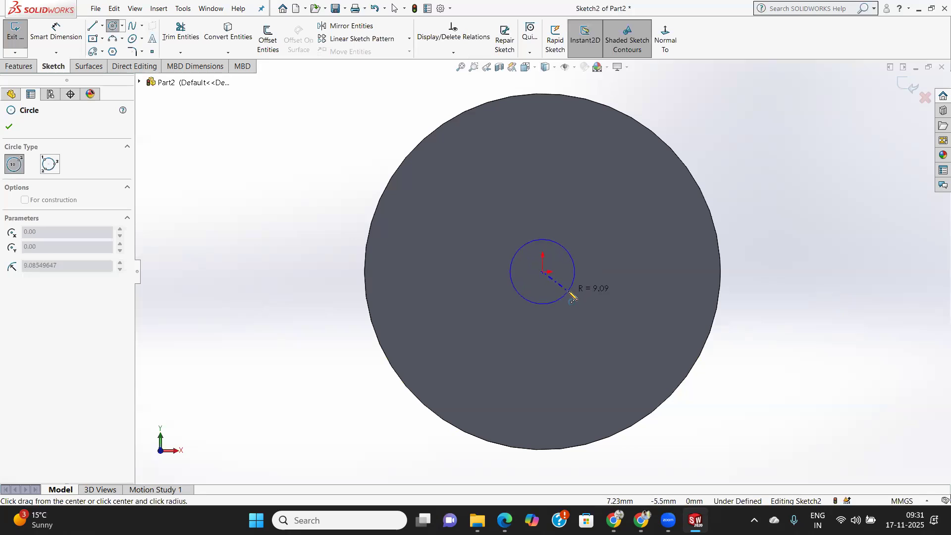
click(569, 292)
click(544, 272)
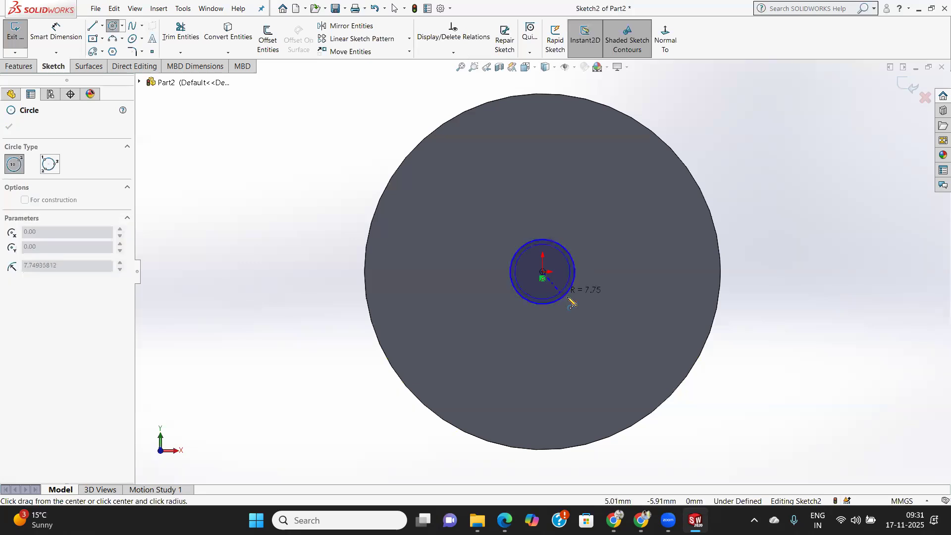
click(603, 332)
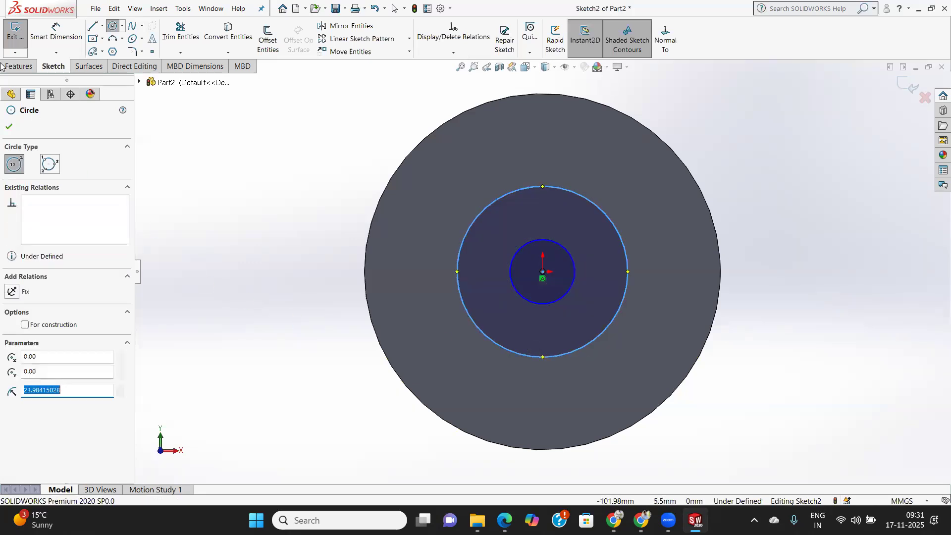
click(9, 127)
Dimension the inner circle's diameter as 20 mm.
click(56, 31)
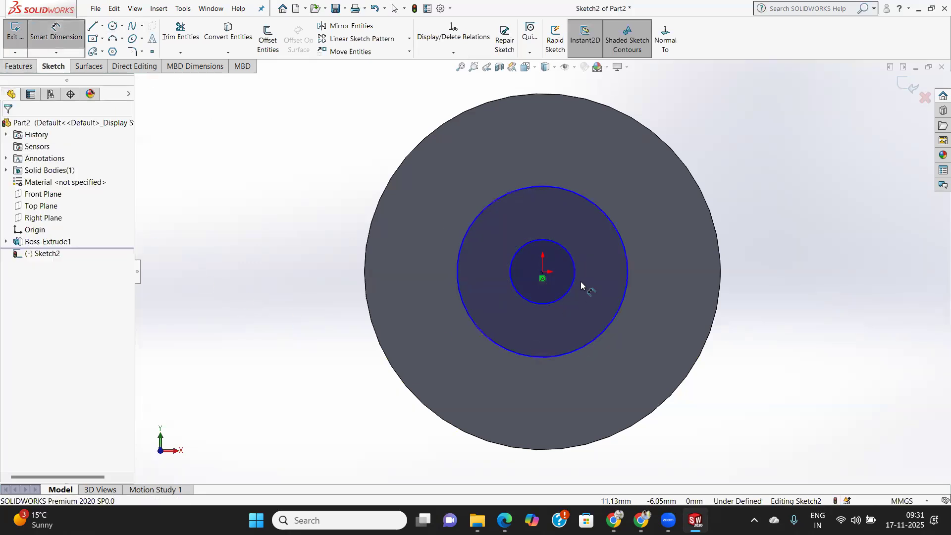
click(574, 260)
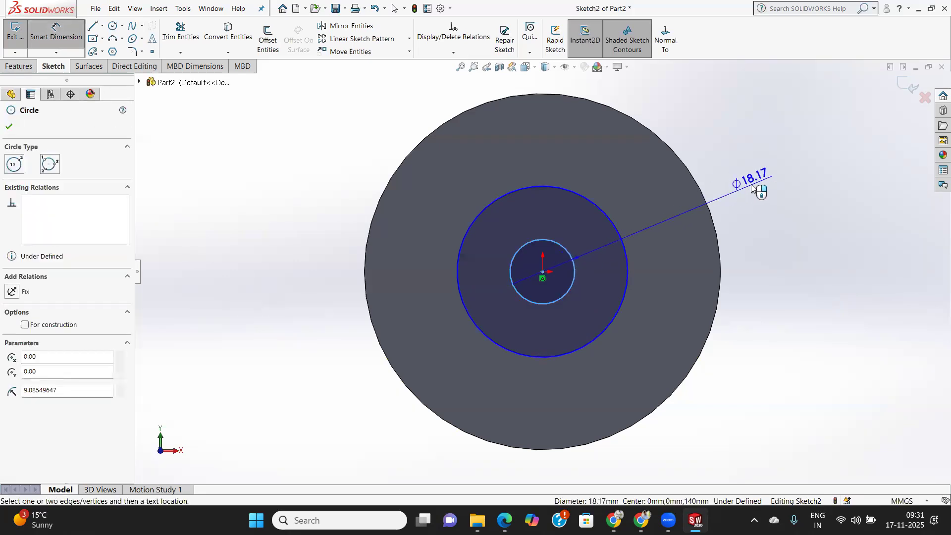
click(761, 213)
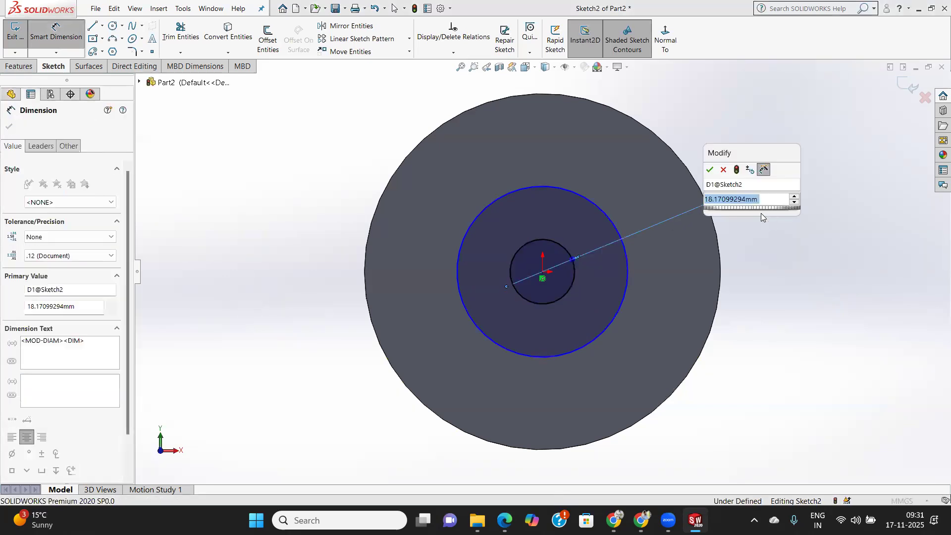
text(20)
key(Return)
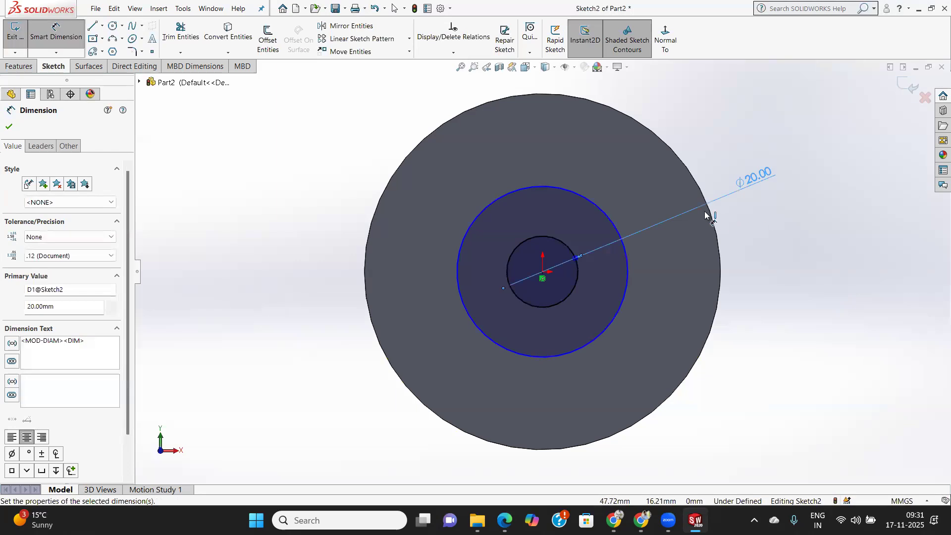
Dimension the outer concentric circle's diameter as 60 mm.
click(608, 216)
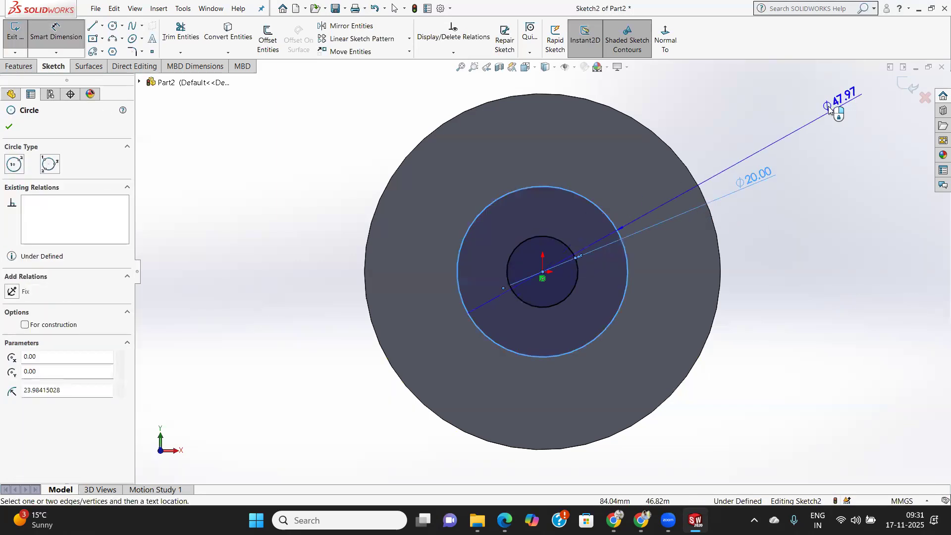
click(779, 125)
text(60)
key(Return)
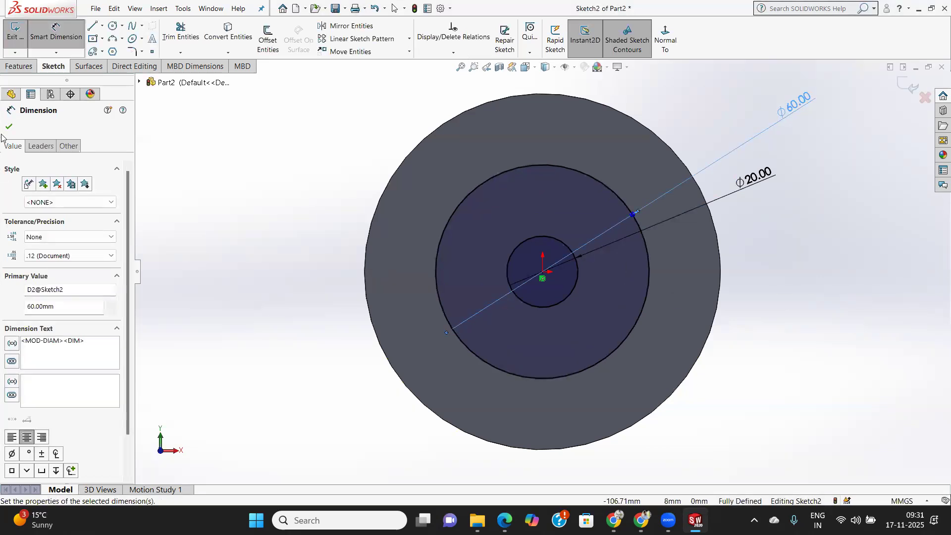
key(Escape)
key(Escape)
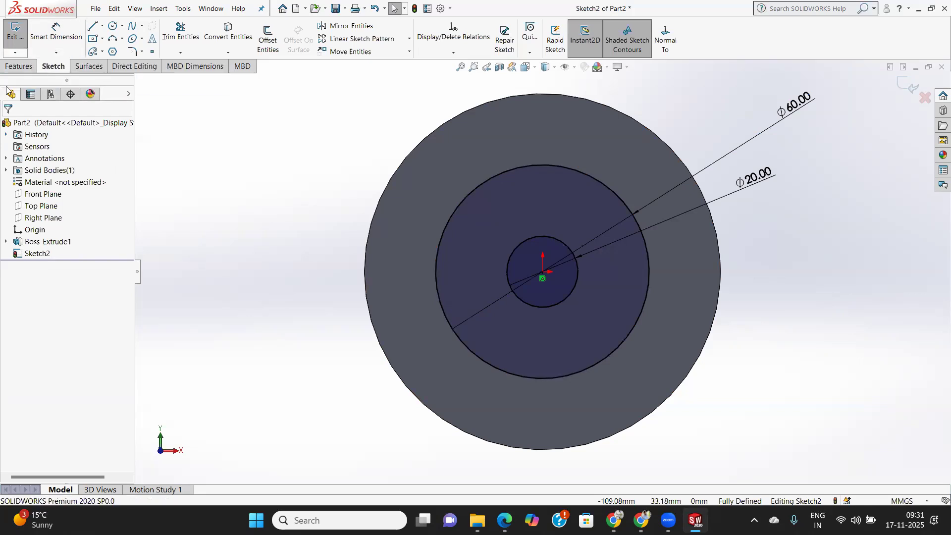
Try a blind extruded cut 120 mm deep from the sketch plane using the inner 20 mm circle.
click(19, 67)
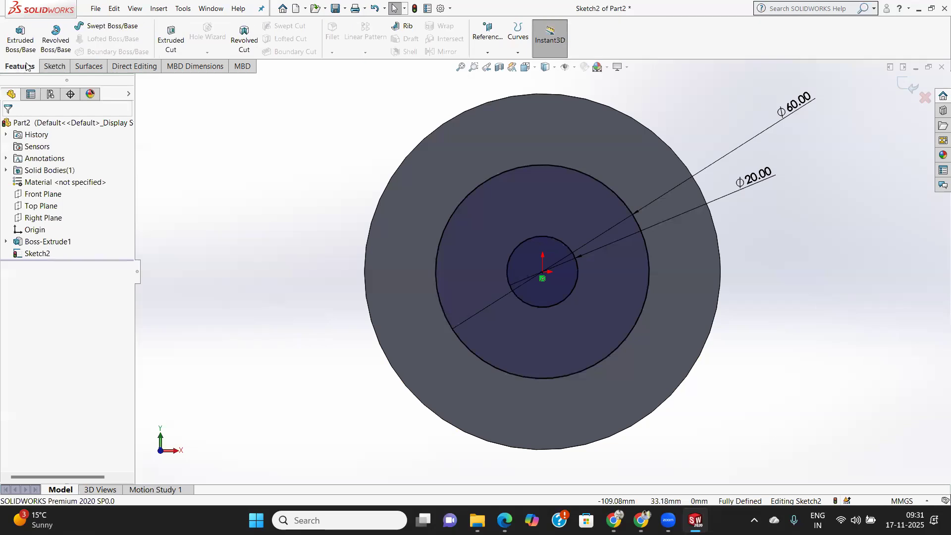
click(169, 39)
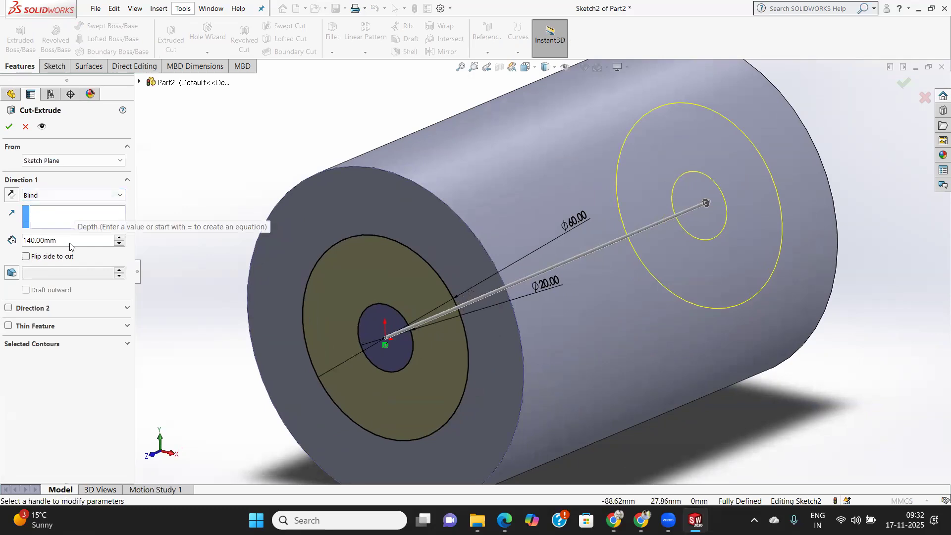
scroll(755, 298, up, 5)
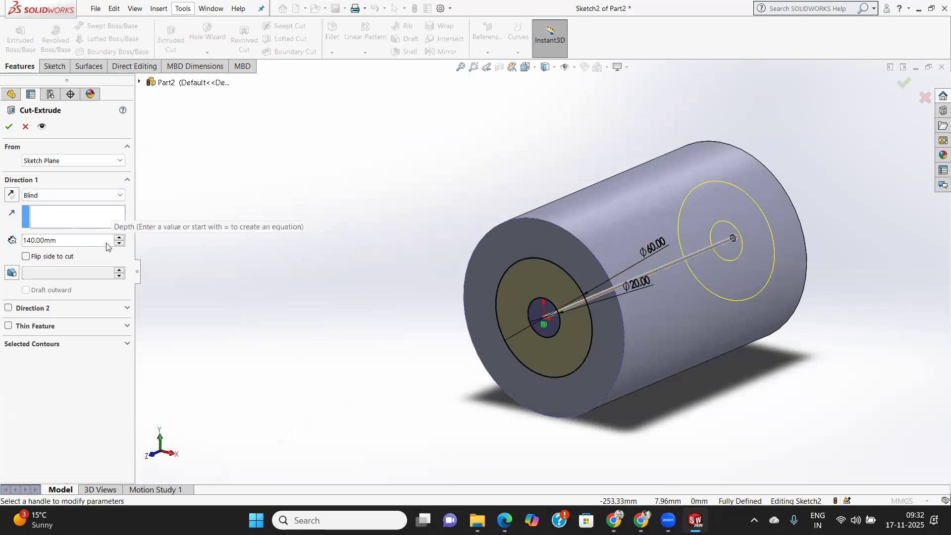
double_click(61, 241)
text(120)
key(Return)
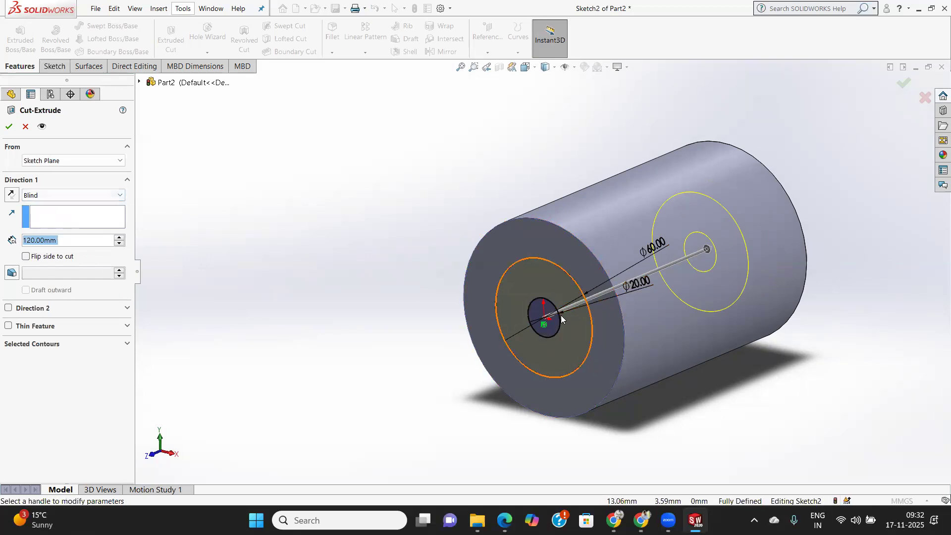
click(545, 310)
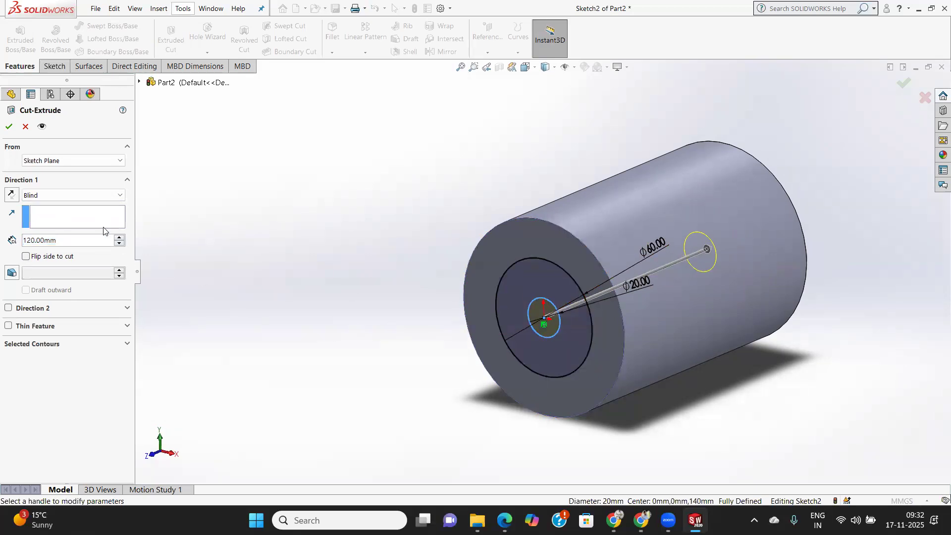
click(9, 127)
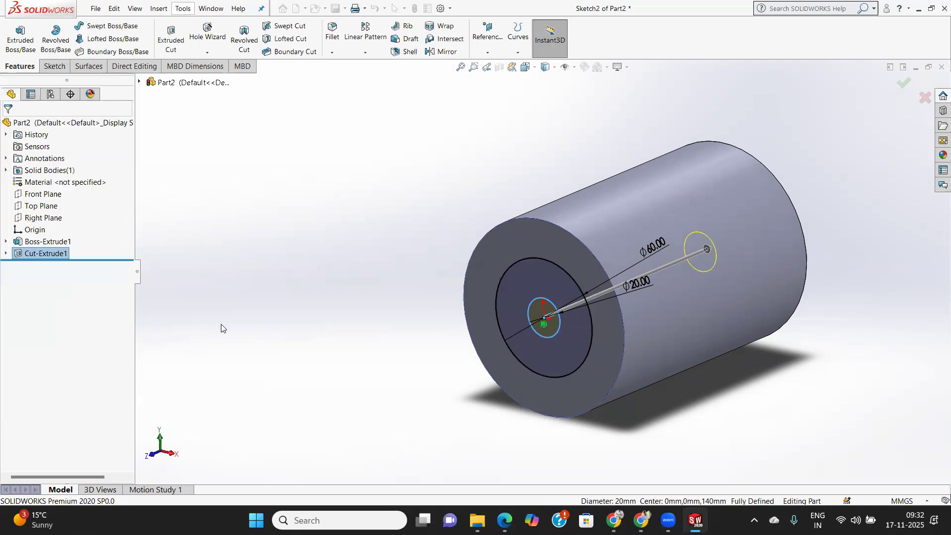
Inspect the central hole on the end face and undo the last extruded cut.
middle_drag(313, 320, 324, 291)
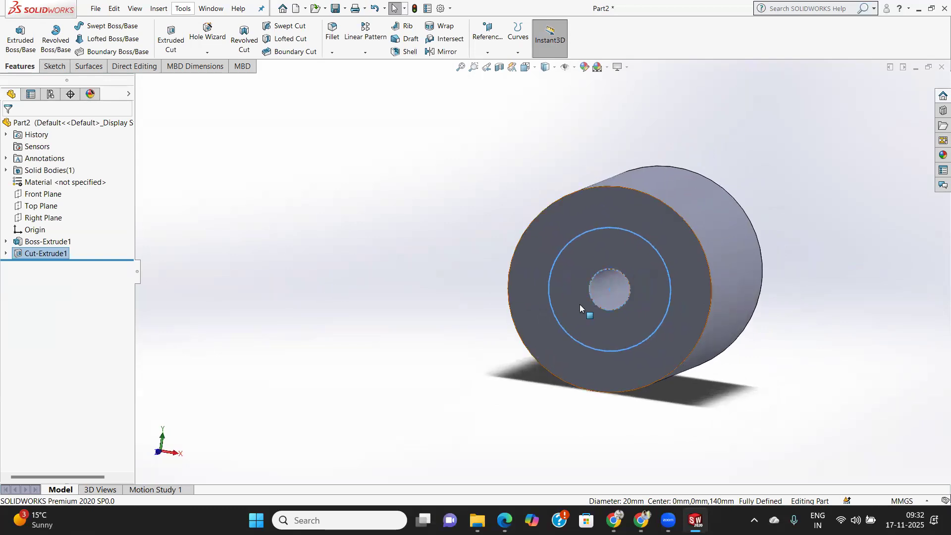
click(627, 237)
click(412, 306)
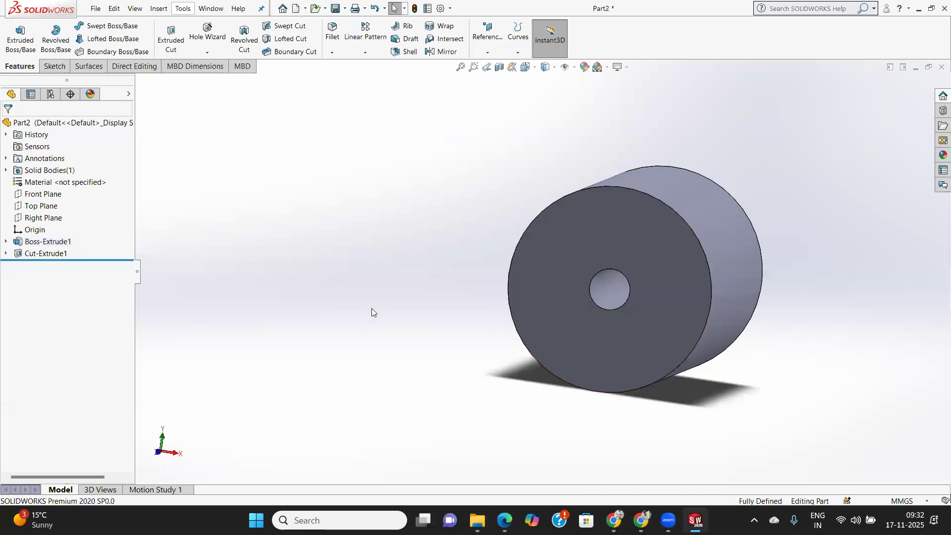
key(ctrl+z)
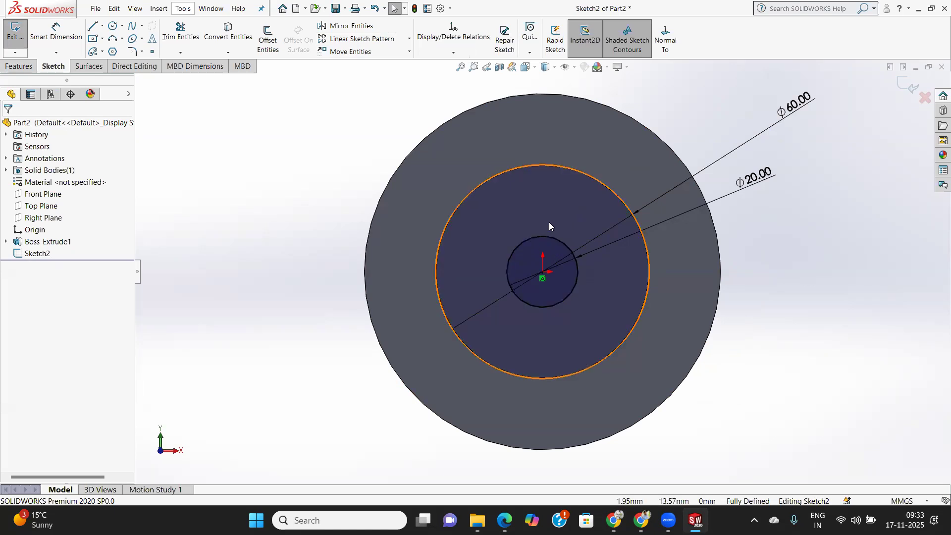
Make a blind extruded cut 40 mm deep between the 60 mm and 20 mm circles, selecting the 60 mm contour and the inner region.
click(557, 203)
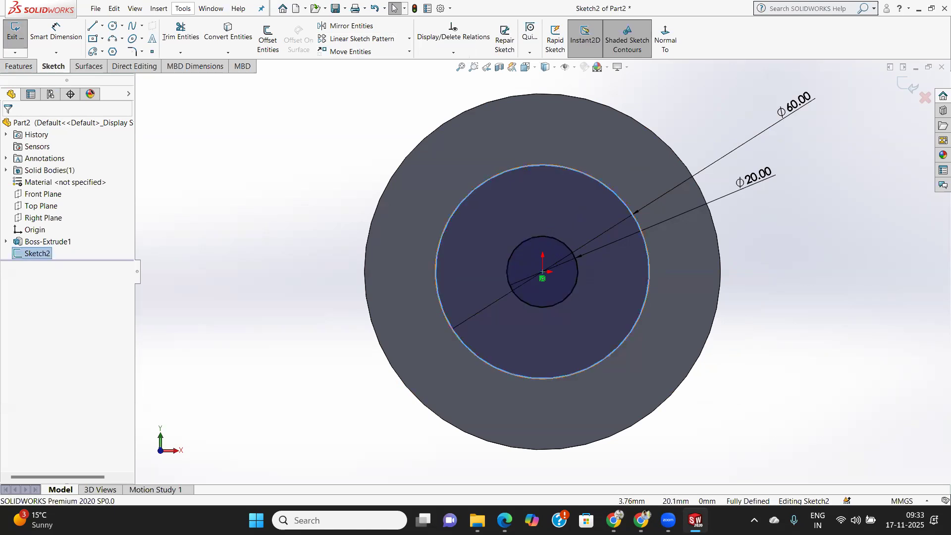
click(19, 66)
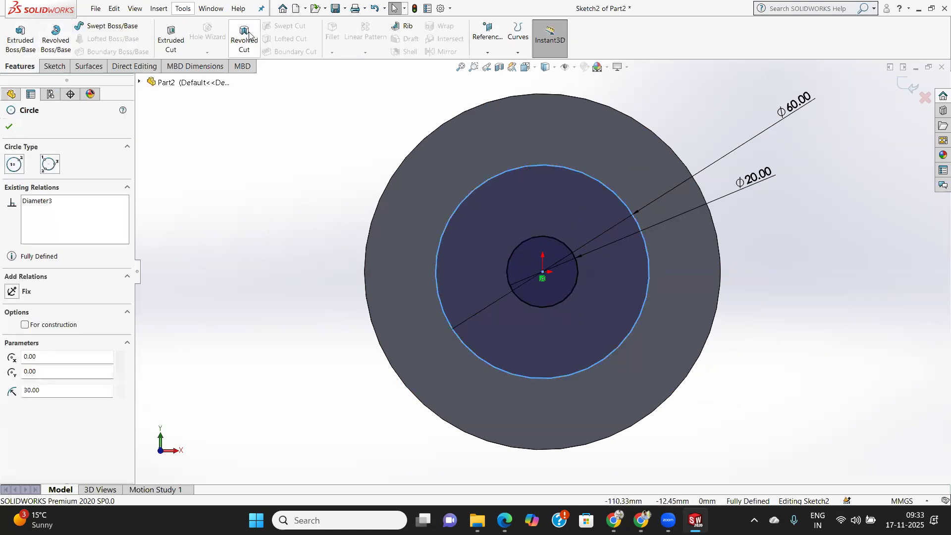
click(171, 37)
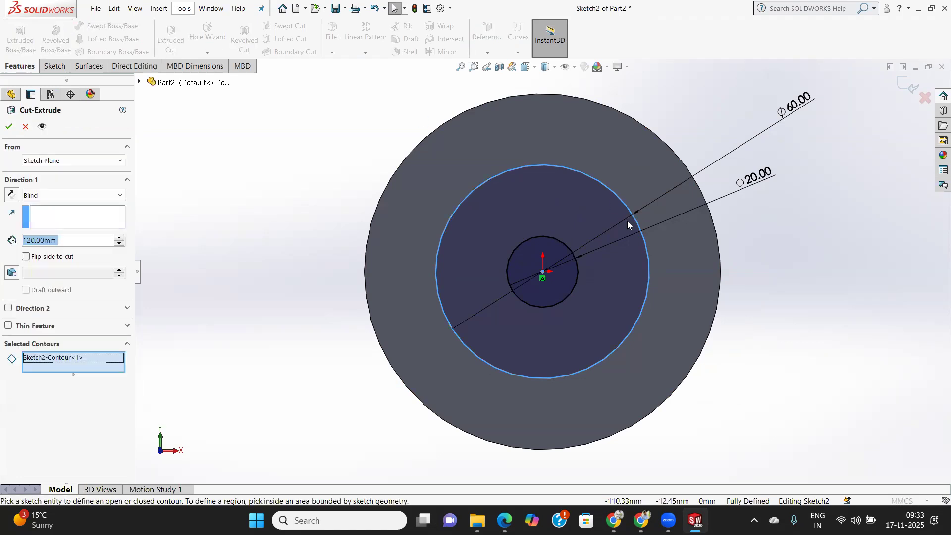
click(686, 289)
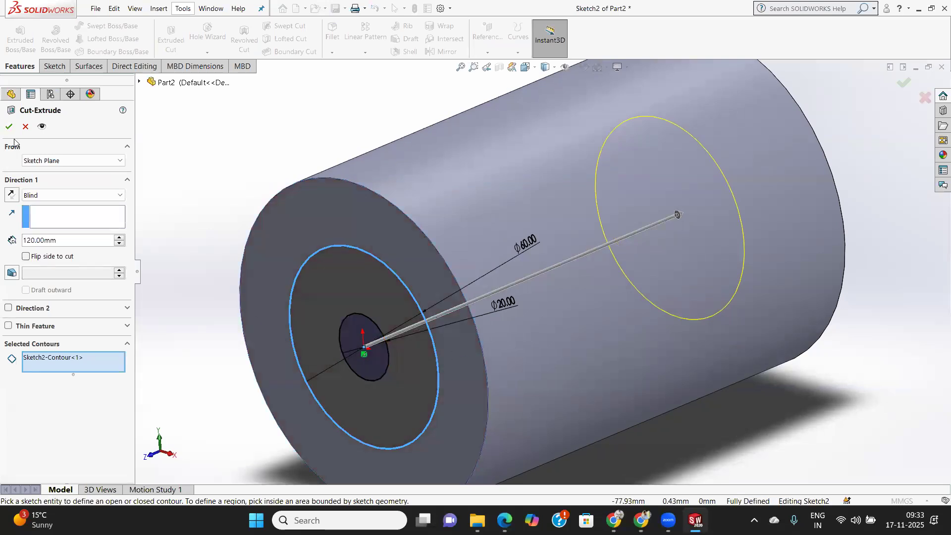
click(372, 365)
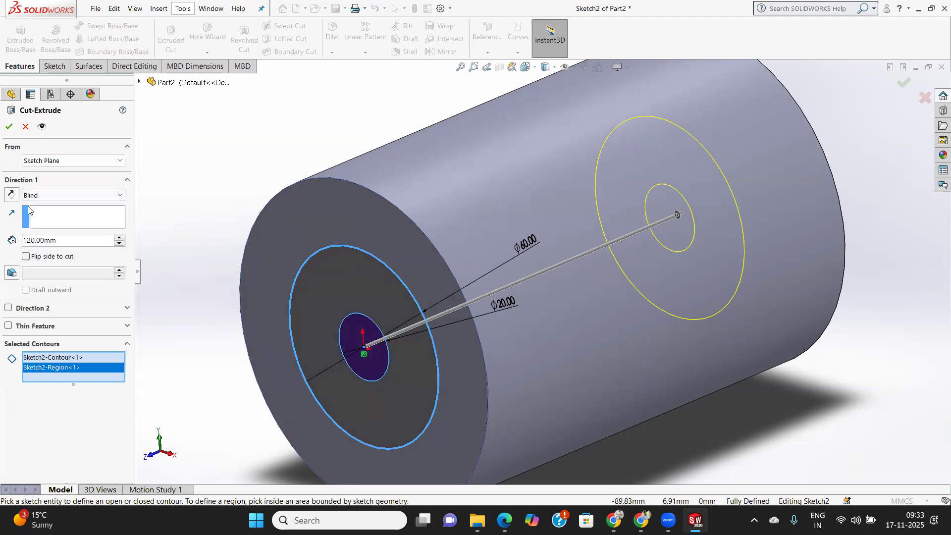
drag(53, 240, 6, 242)
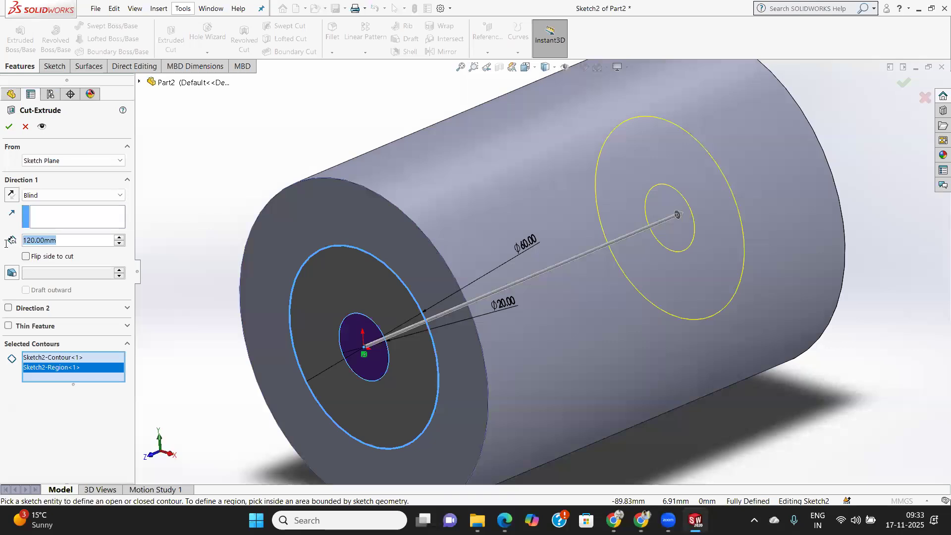
text(40)
key(Return)
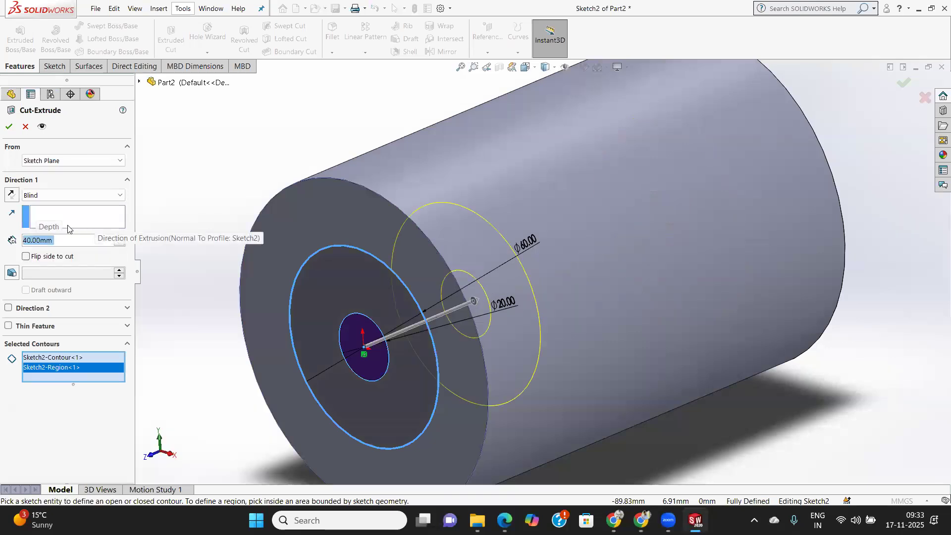
click(9, 127)
middle_drag(389, 376, 428, 342)
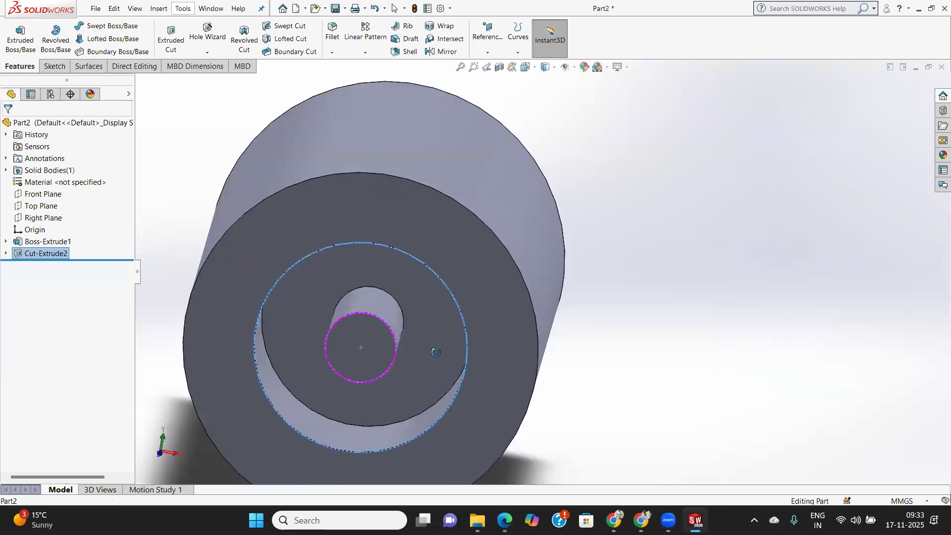
click(373, 343)
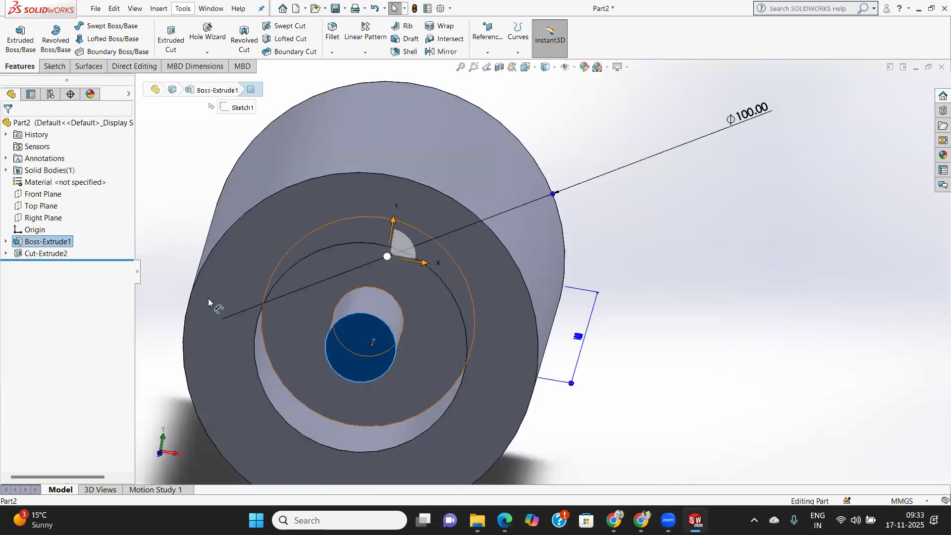
click(159, 43)
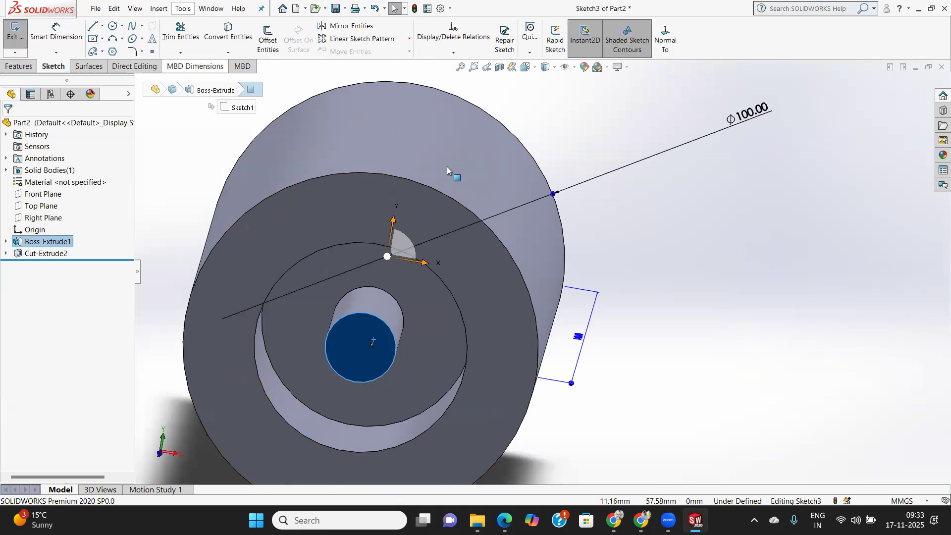
middle_drag(585, 276, 645, 258)
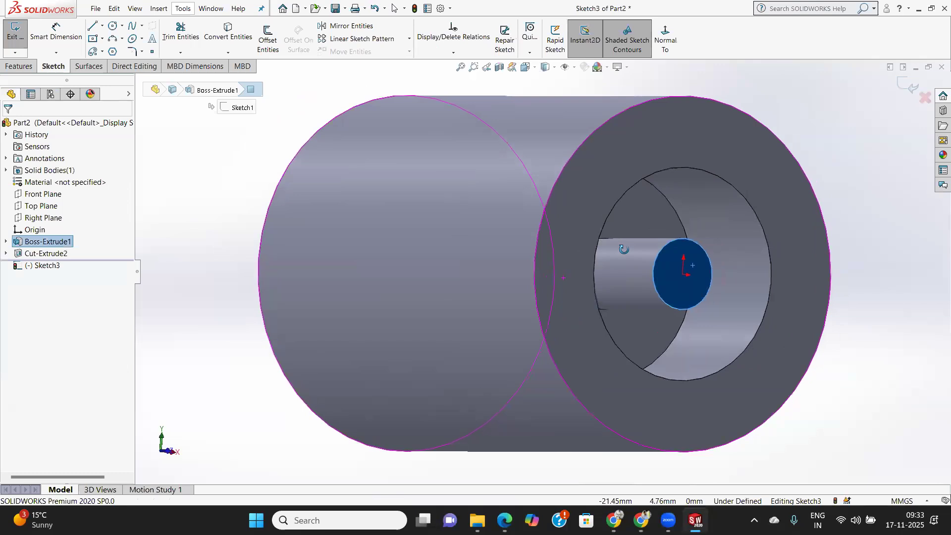
click(15, 32)
middle_drag(701, 287, 659, 285)
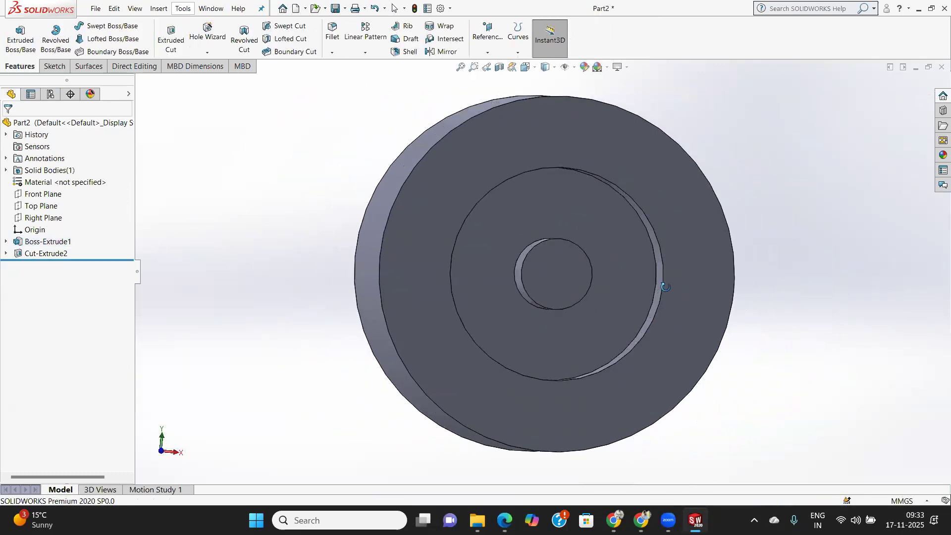
Start a new sketch on the end face of the central pin inside the ring-shaped pocket.
click(550, 275)
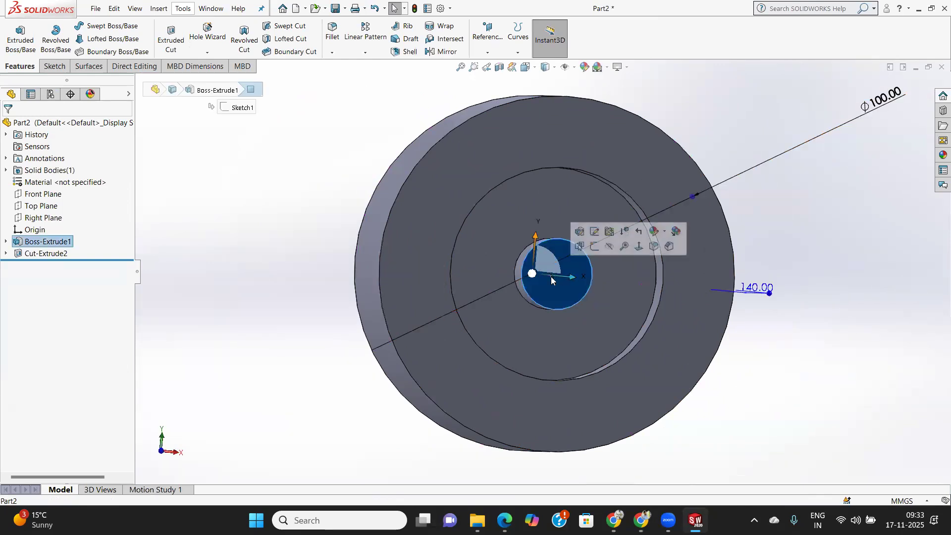
middle_drag(523, 327, 475, 348)
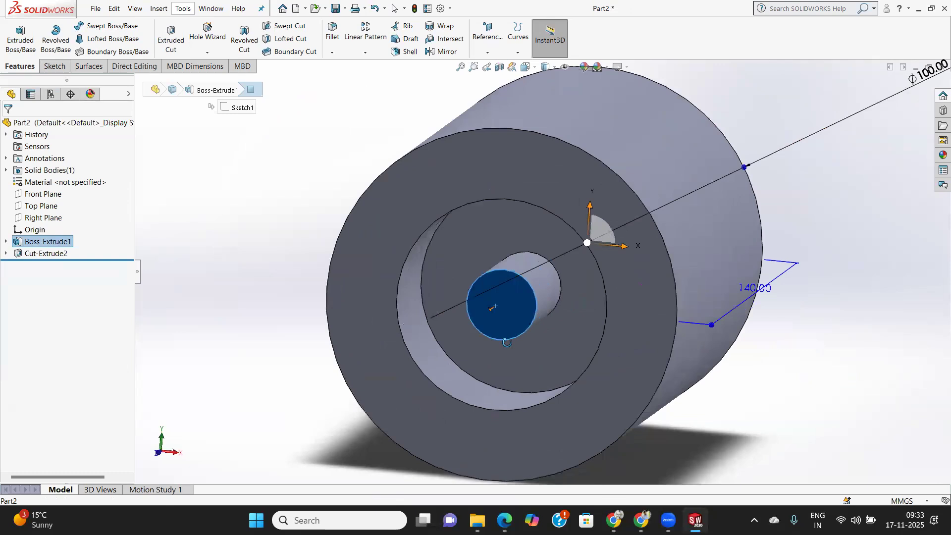
click(61, 69)
click(20, 66)
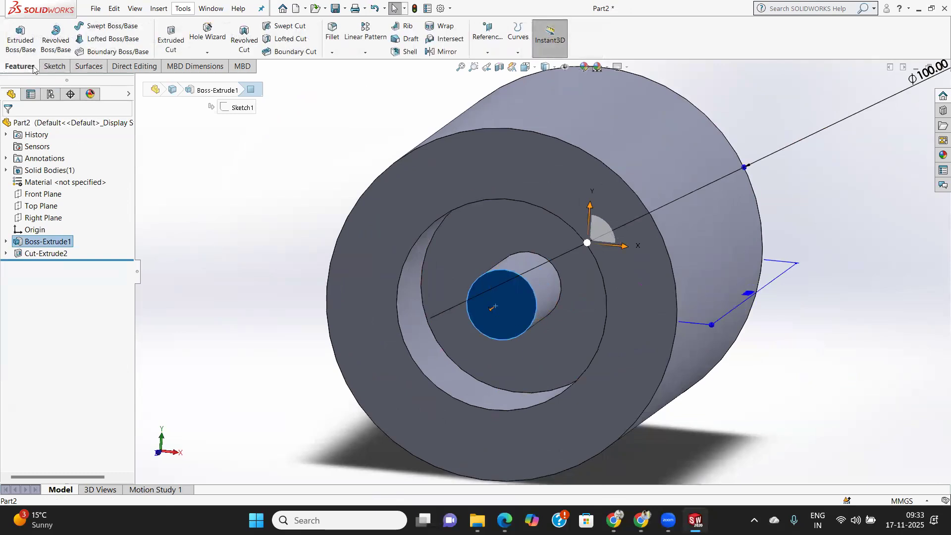
click(53, 69)
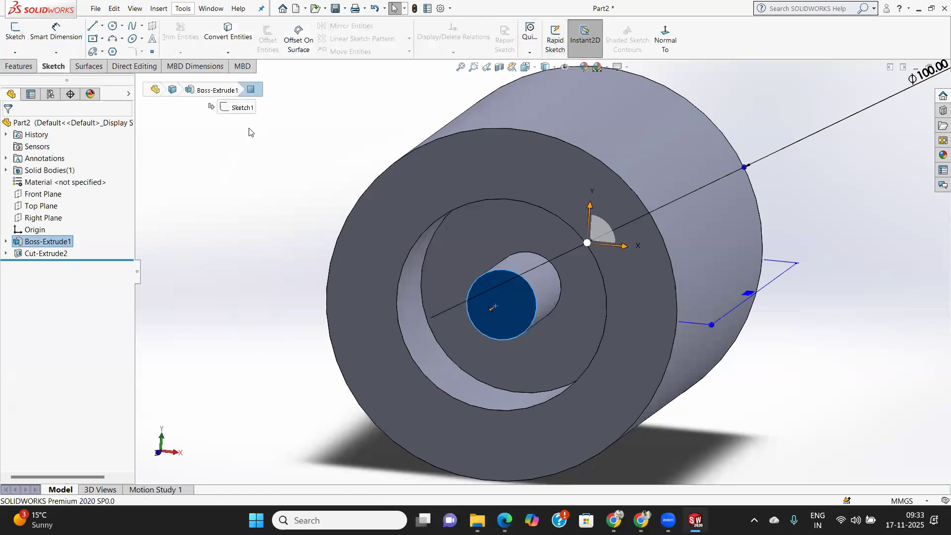
click(228, 52)
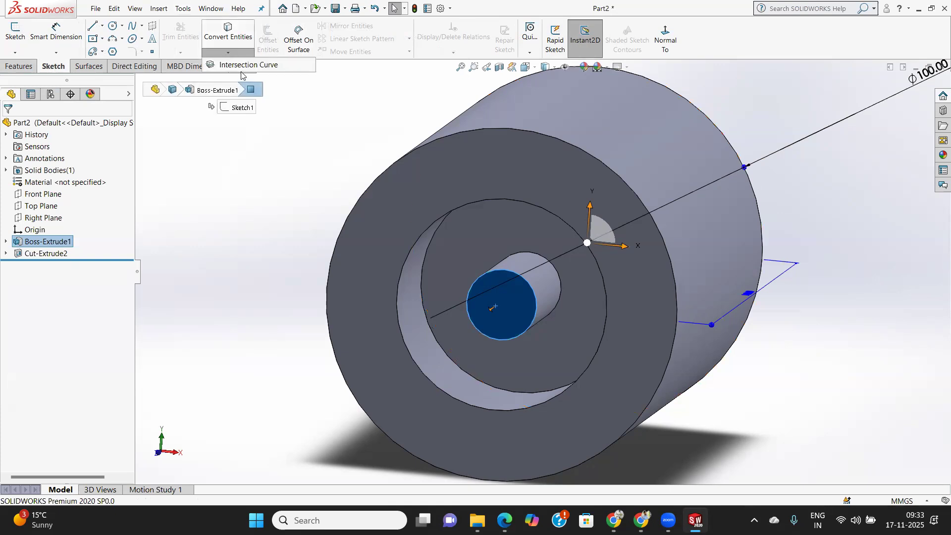
click(16, 36)
mouse_move(486, 322)
middle_down()
mouse_move(495, 336)
mouse_move(505, 329)
mouse_move(501, 321)
mouse_move(488, 341)
middle_up()
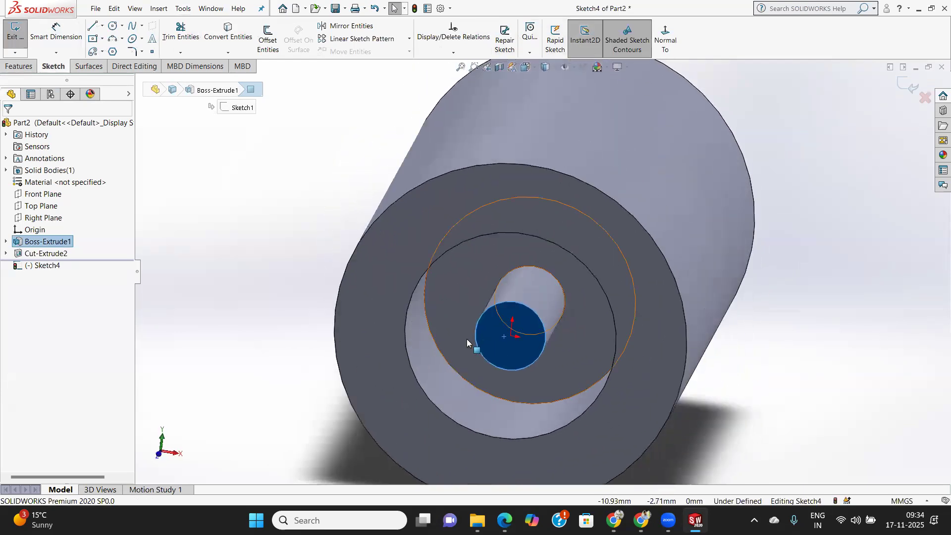
Convert the central pin's circular end face into sketch geometry with Convert Entities.
click(19, 66)
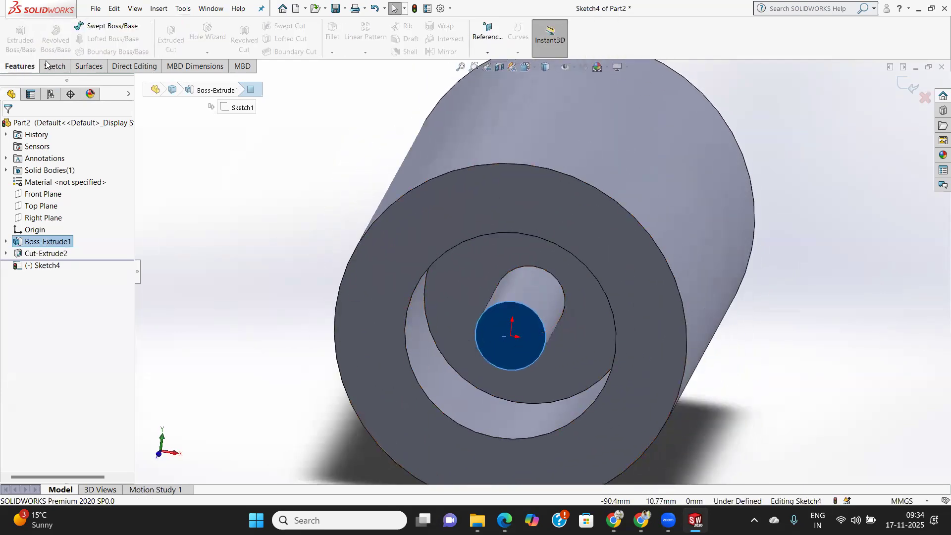
middle_drag(357, 316, 350, 280)
click(201, 237)
click(52, 66)
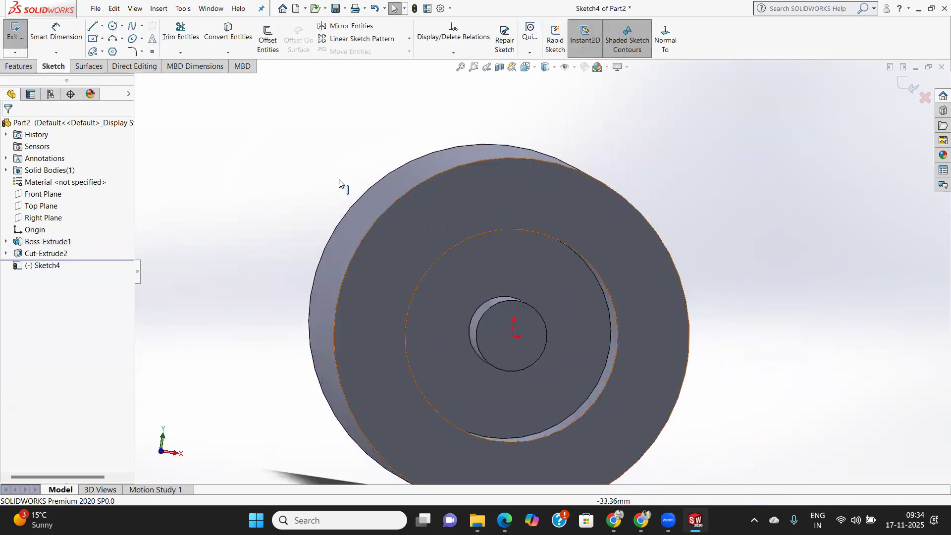
click(228, 31)
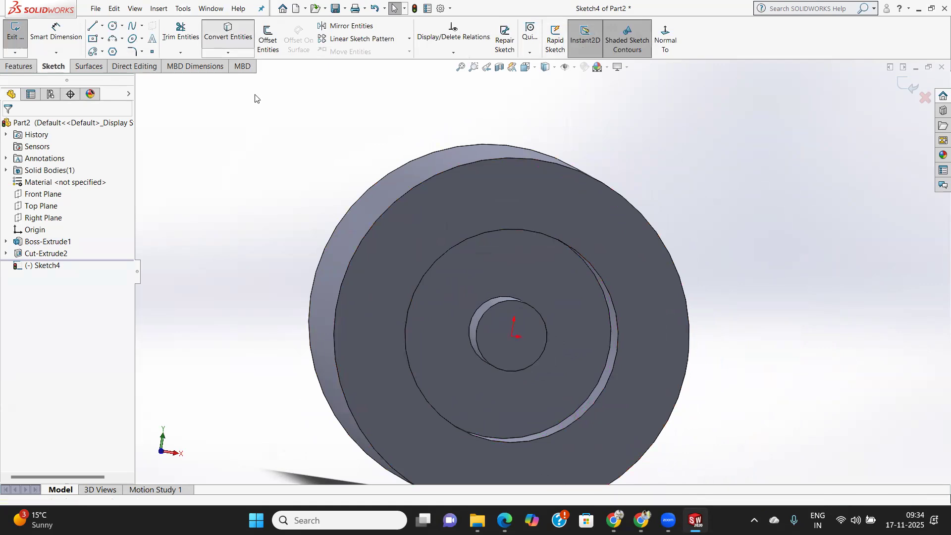
click(496, 356)
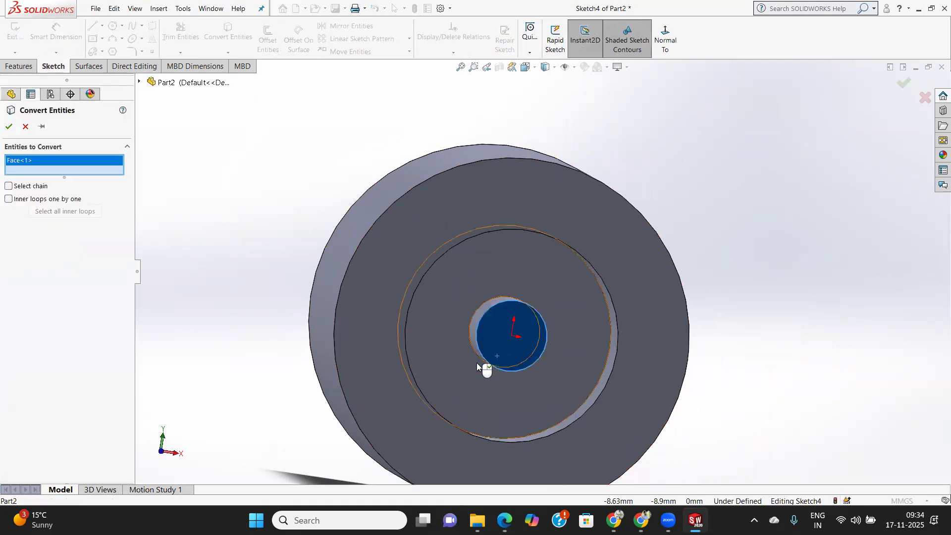
click(9, 127)
Make a blind extruded cut 120 mm deep from the sketch plane using the converted pin circle.
mouse_move(566, 357)
middle_down()
mouse_move(528, 372)
mouse_move(429, 372)
middle_up()
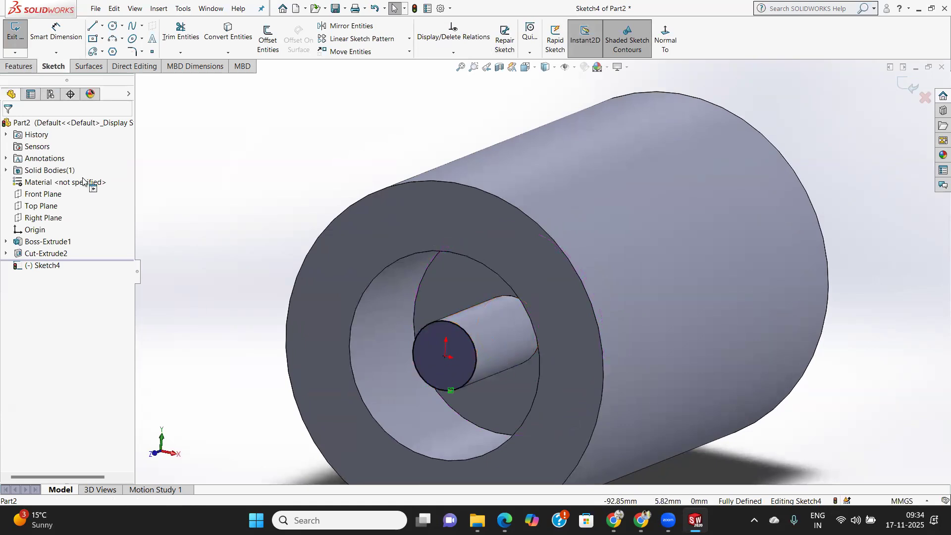
click(8, 65)
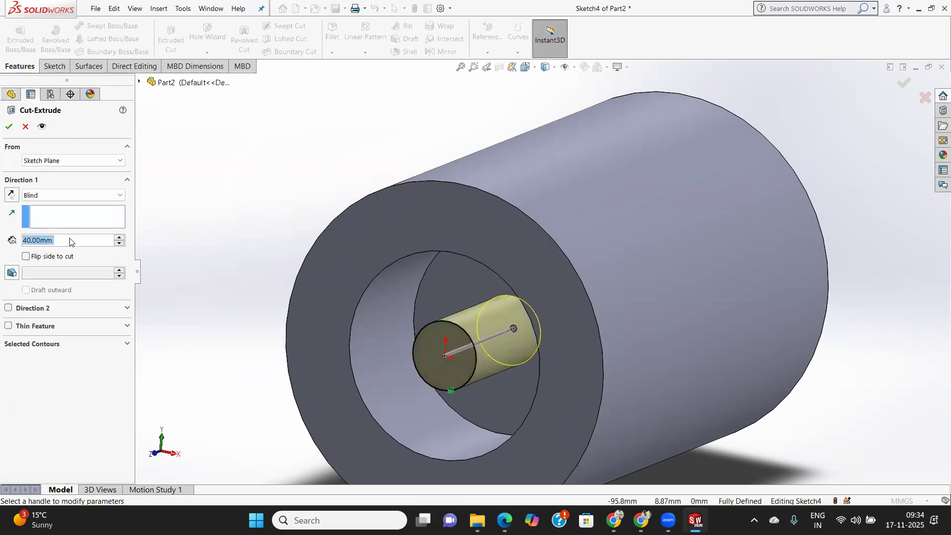
text(120)
key(Return)
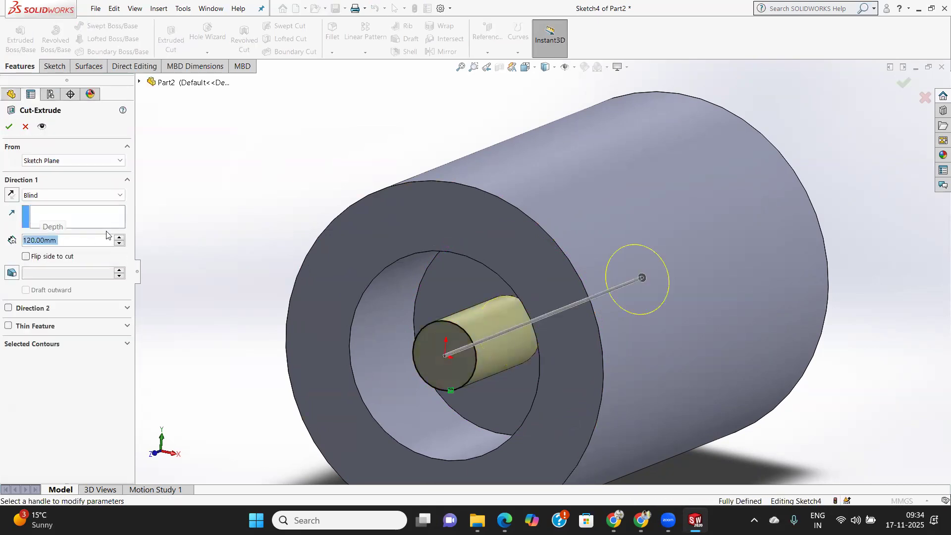
click(9, 129)
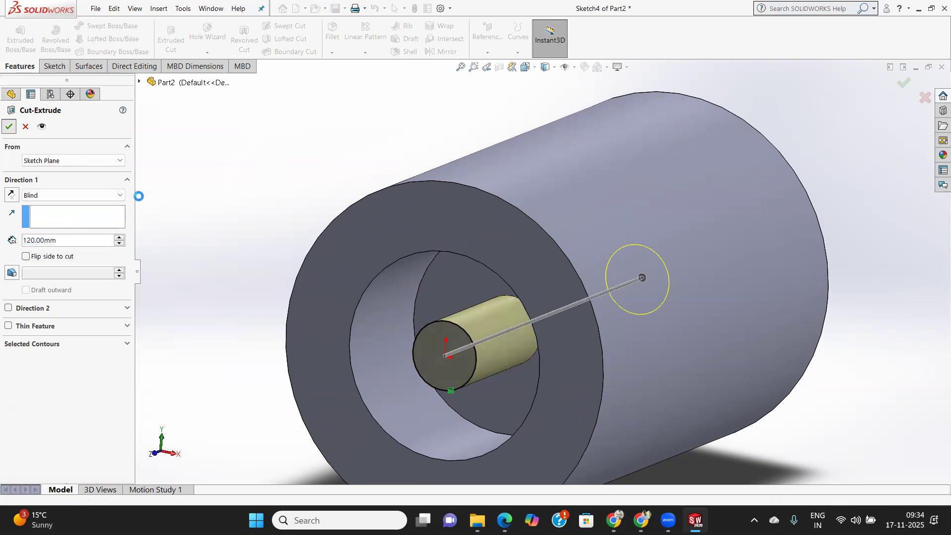
Display the part with Hidden Lines Removed, switch to Hidden Lines Visible, and examine the internal pocket and bore from several angles.
mouse_move(469, 339)
middle_down()
mouse_move(477, 320)
mouse_move(515, 314)
mouse_move(479, 311)
mouse_move(483, 331)
middle_up()
scroll(484, 330, down, 2)
key(f)
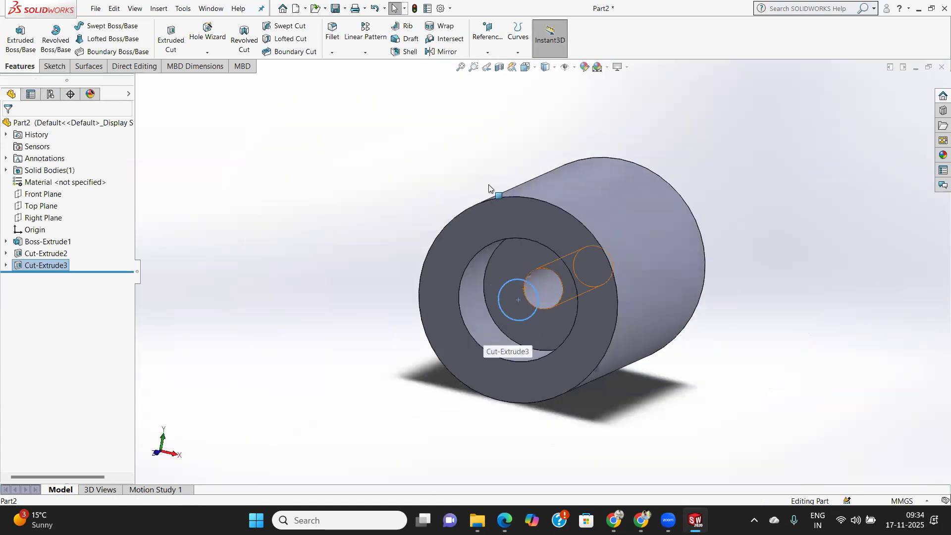
click(555, 69)
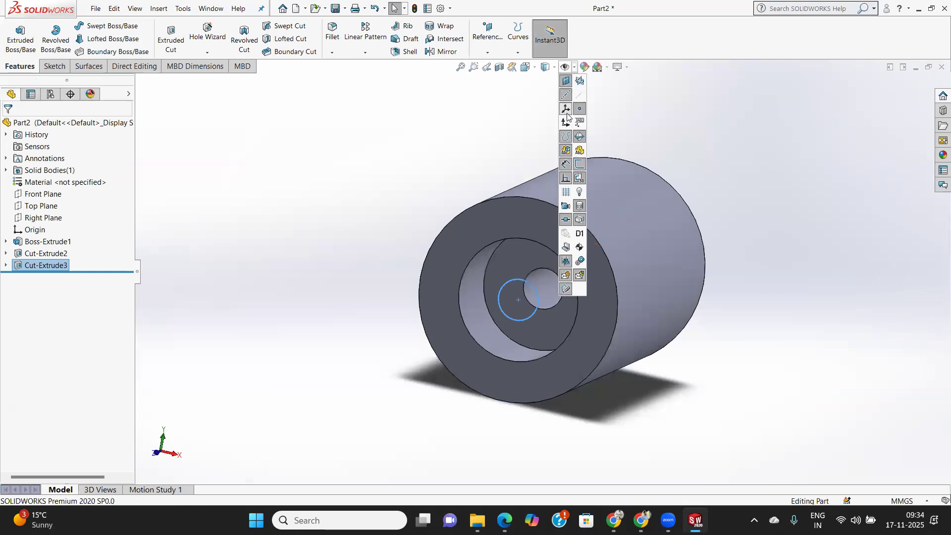
click(555, 68)
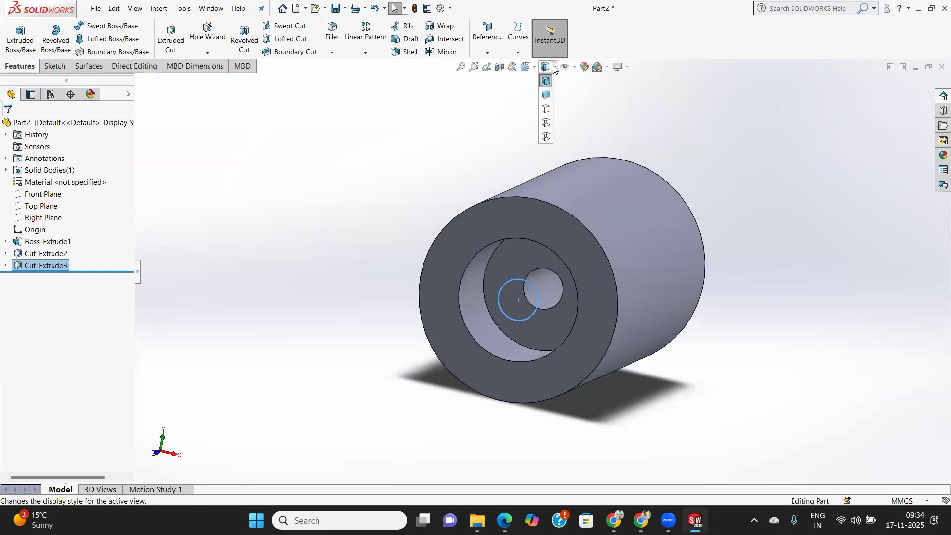
click(546, 108)
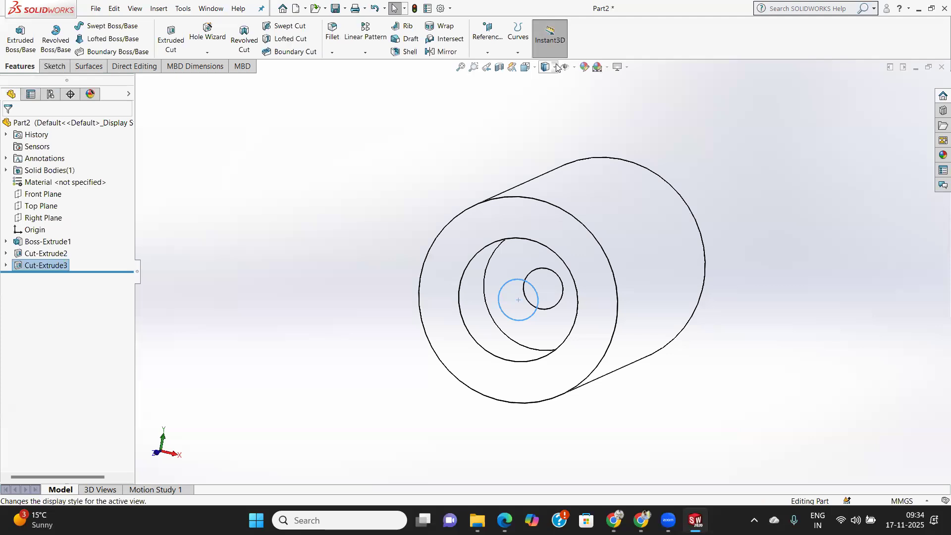
click(555, 68)
click(547, 123)
middle_drag(590, 265, 511, 343)
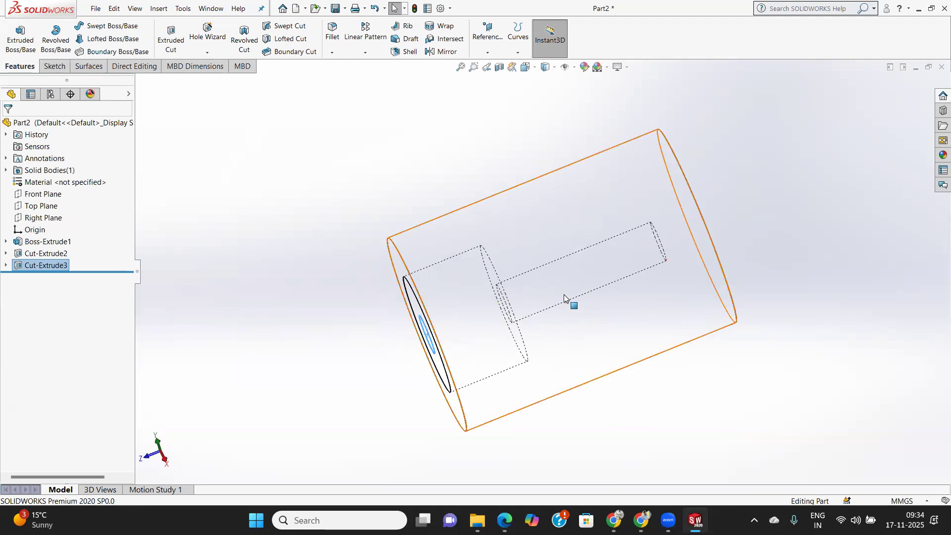
middle_drag(658, 282, 456, 265)
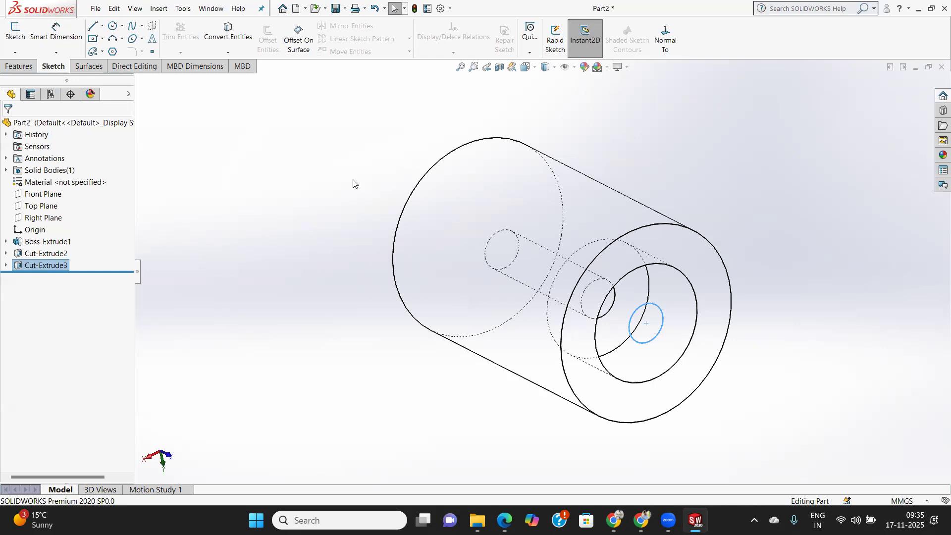
Create a new part document and start a sketch on its Front Plane.
click(97, 9)
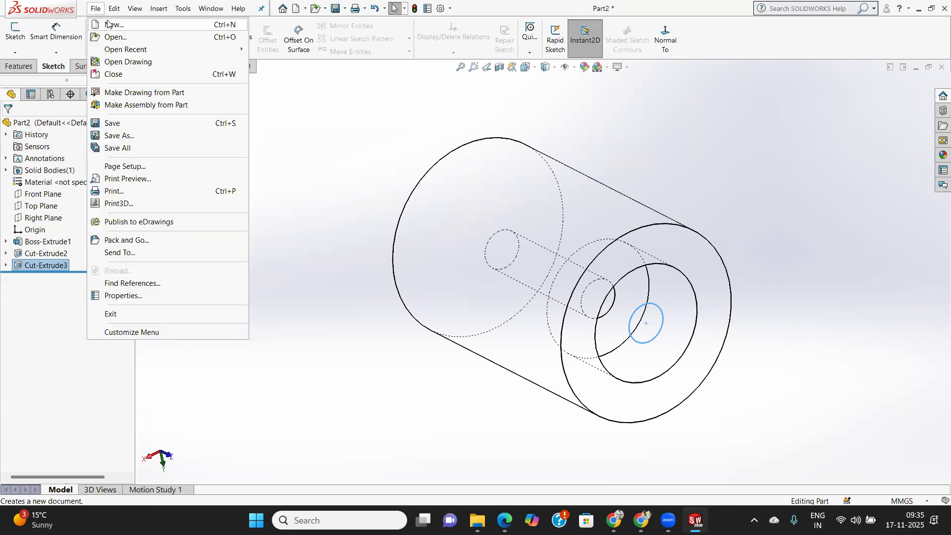
click(112, 26)
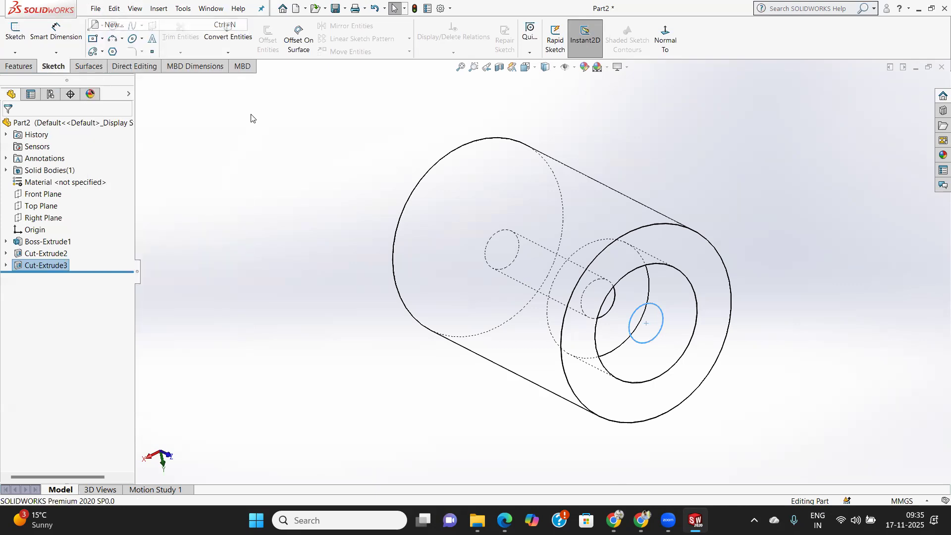
click(236, 164)
click(430, 353)
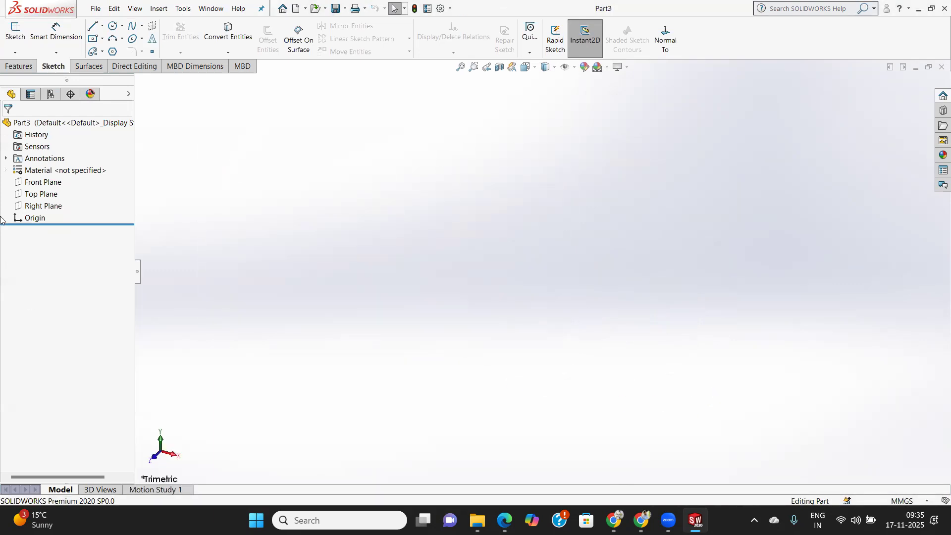
click(42, 183)
click(15, 30)
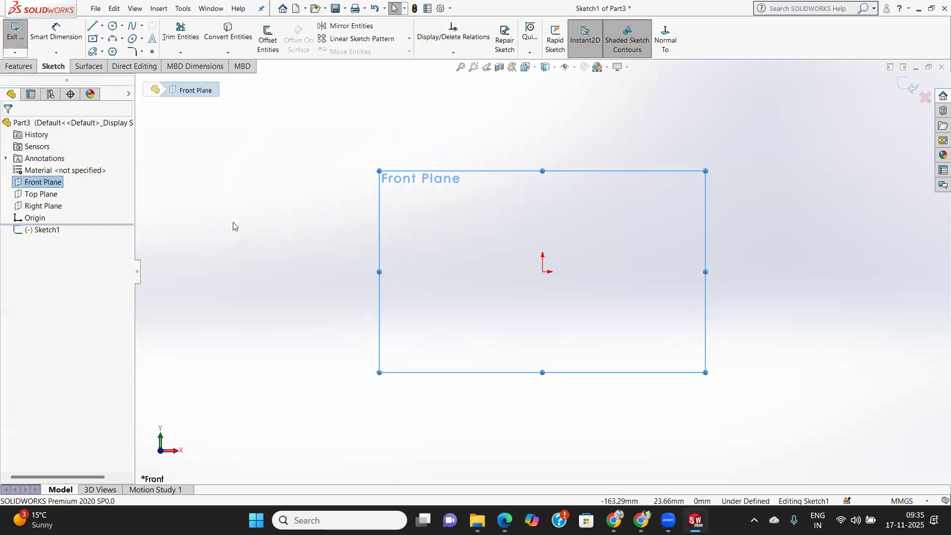
Sketch a center rectangle about 195 mm wide and 33 mm high, centred on the origin.
click(102, 39)
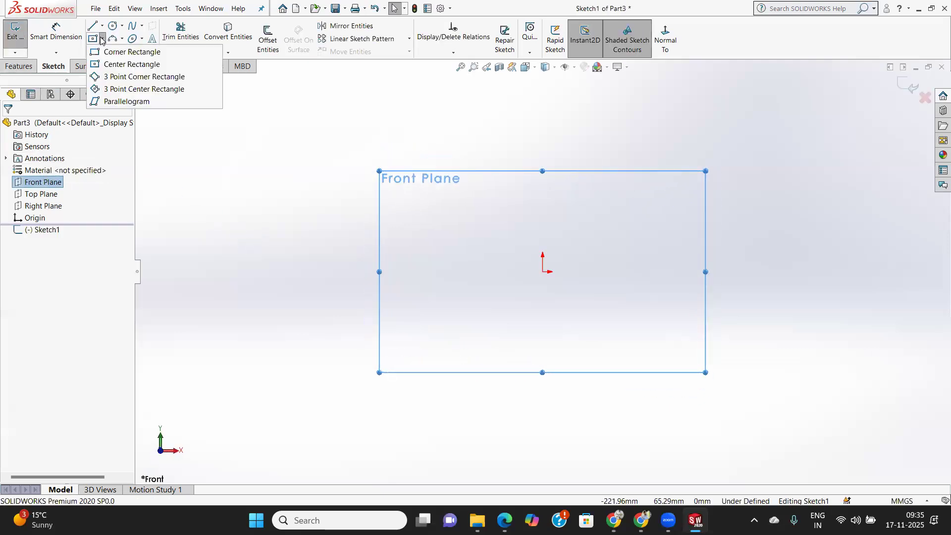
click(116, 64)
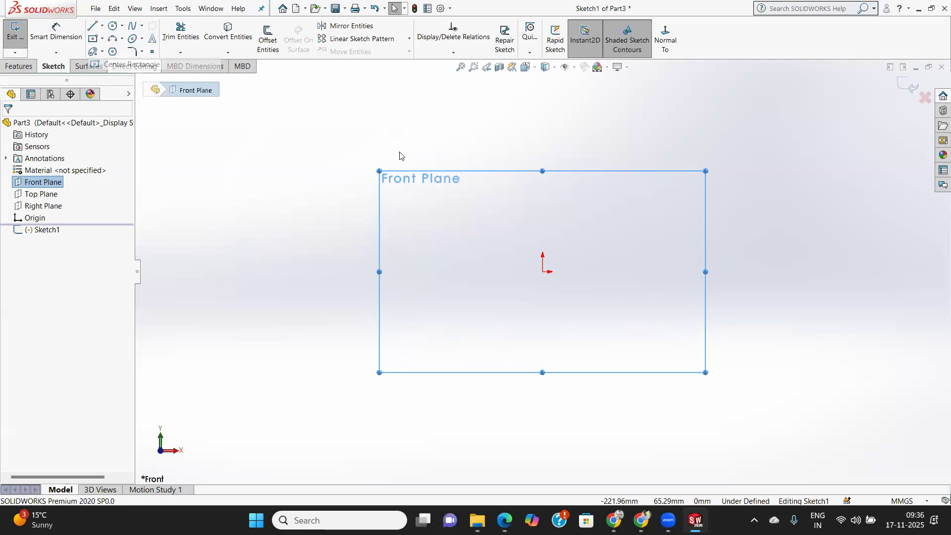
click(548, 274)
click(721, 301)
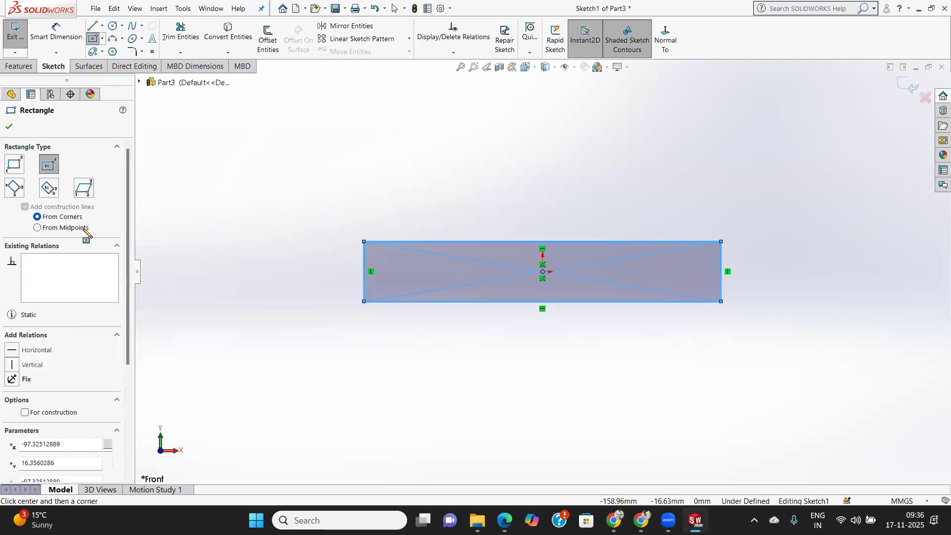
click(9, 126)
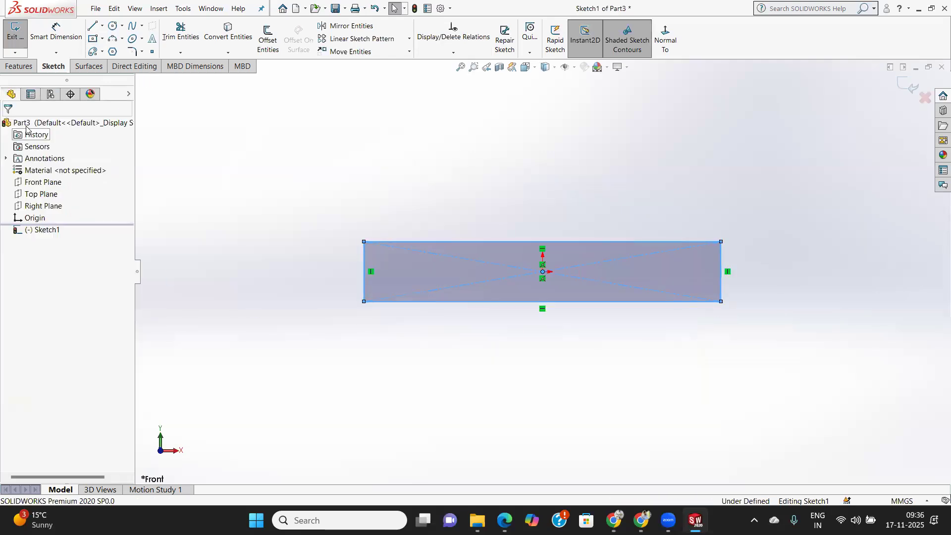
Dimension the rectangle's bottom edge as 250 mm and its right edge as 80 mm.
click(62, 38)
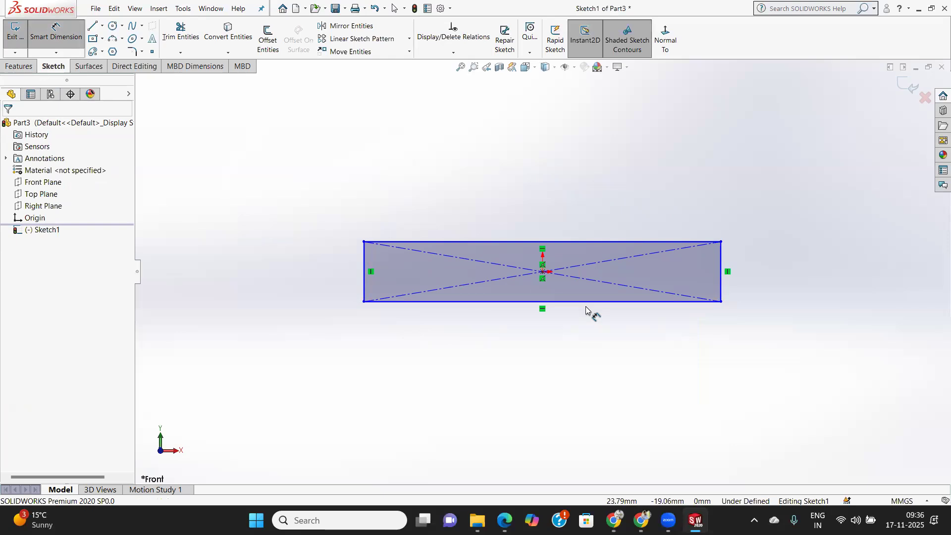
click(619, 327)
click(615, 347)
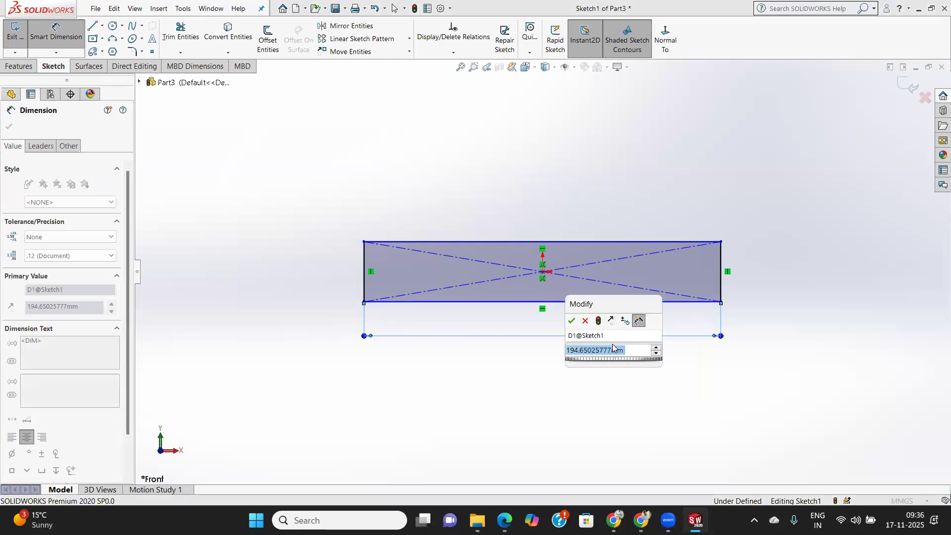
text(250)
key(Return)
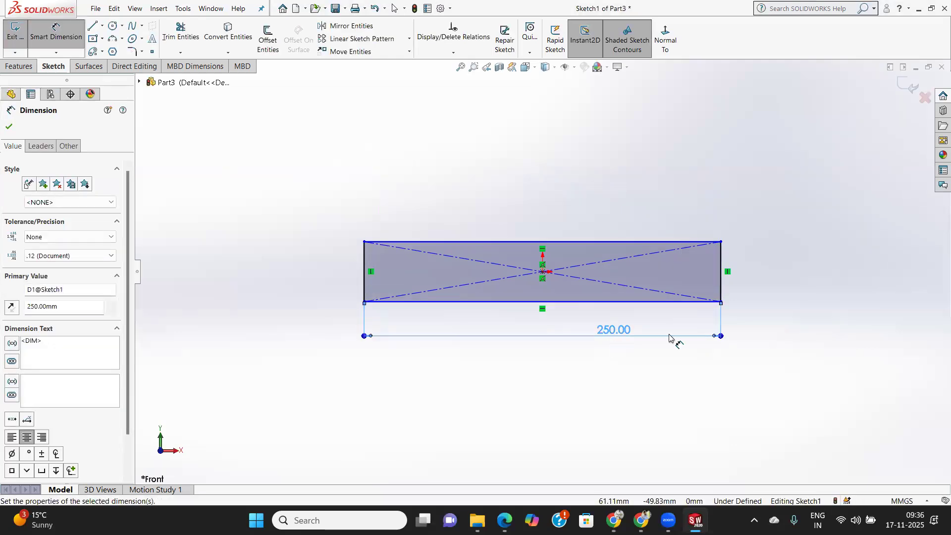
click(722, 285)
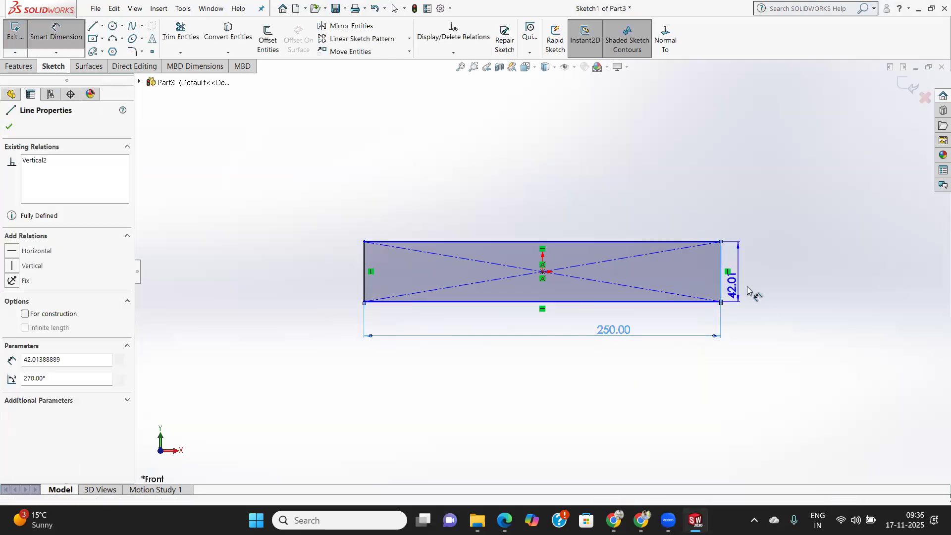
click(758, 303)
text(80)
key(Return)
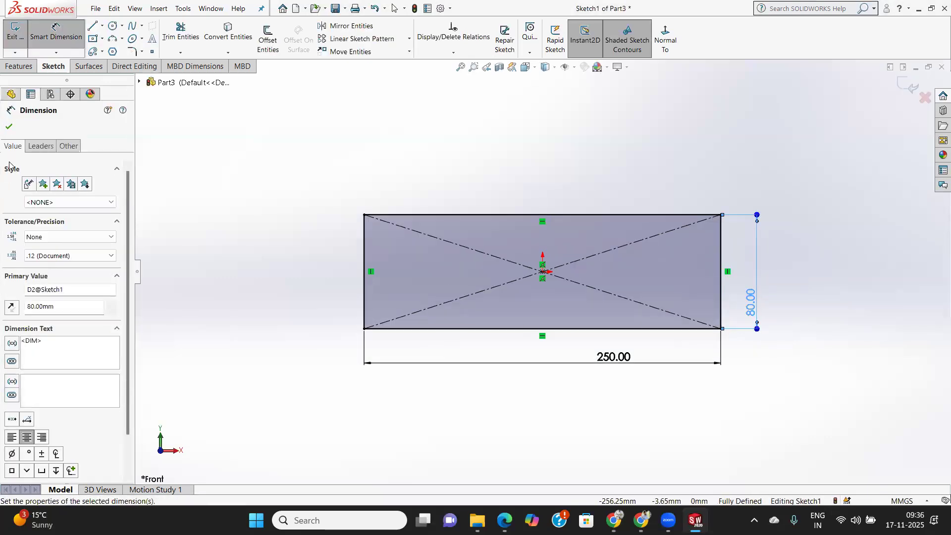
click(9, 127)
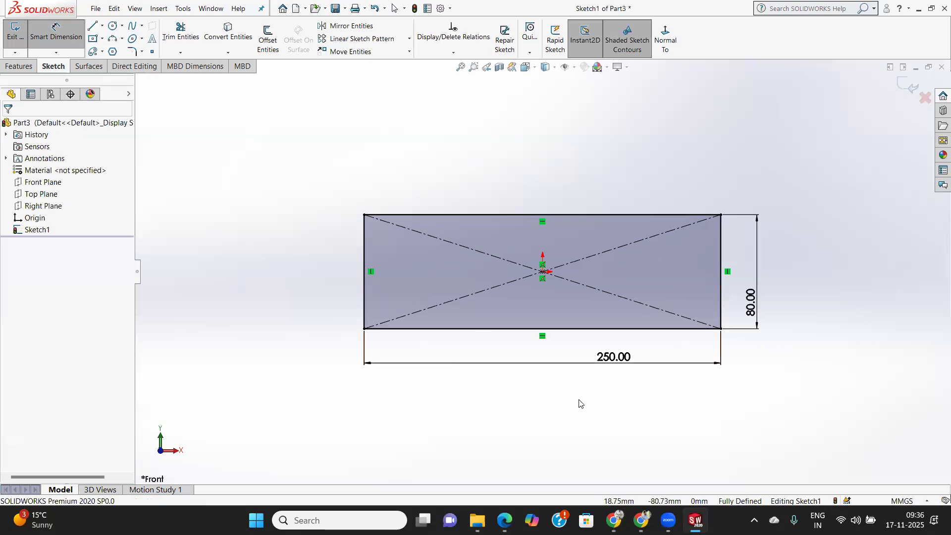
Set the rectangle's horizontal dimension to 580 mm.
double_click(613, 366)
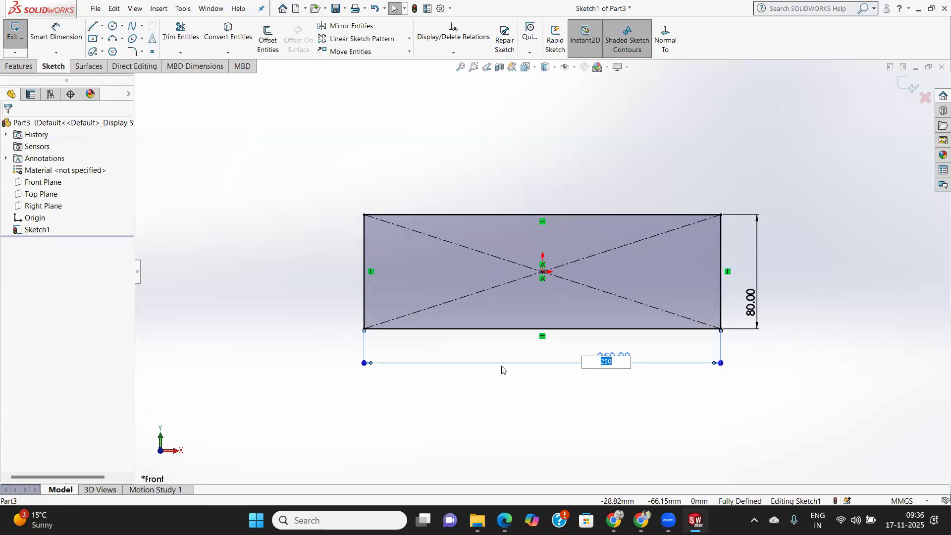
text(580)
key(Return)
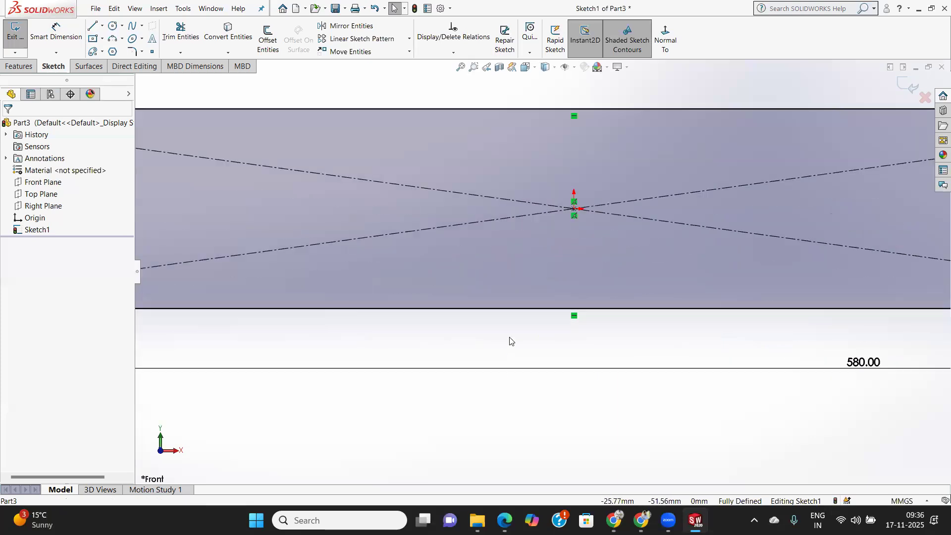
Extrude the 580 × 80 mm rectangle 16 mm with the Mid Plane end condition.
scroll(512, 339, down, 1)
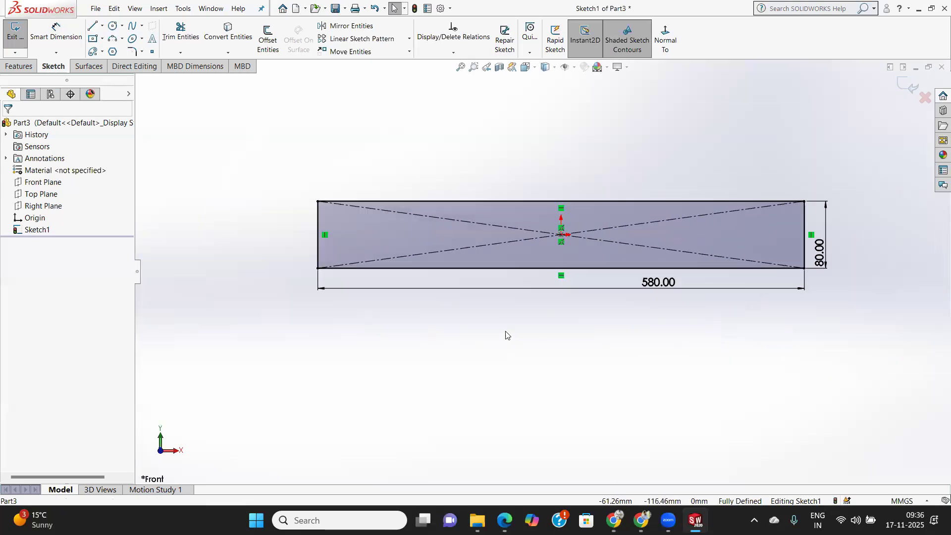
click(14, 67)
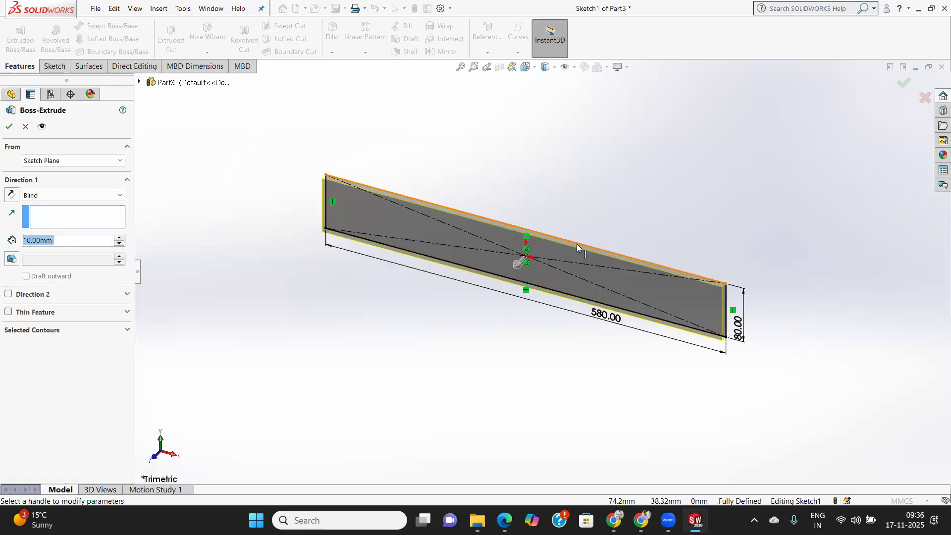
drag(577, 244, 485, 236)
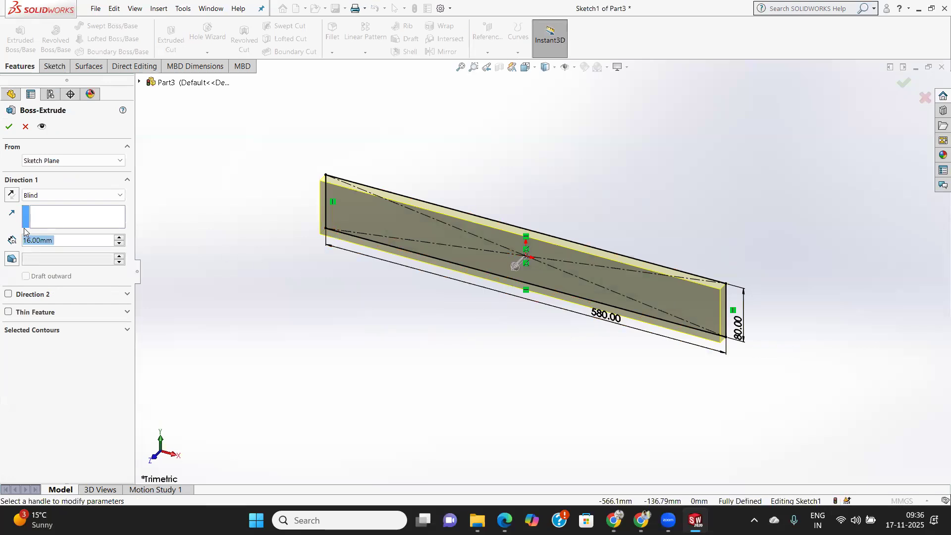
click(41, 198)
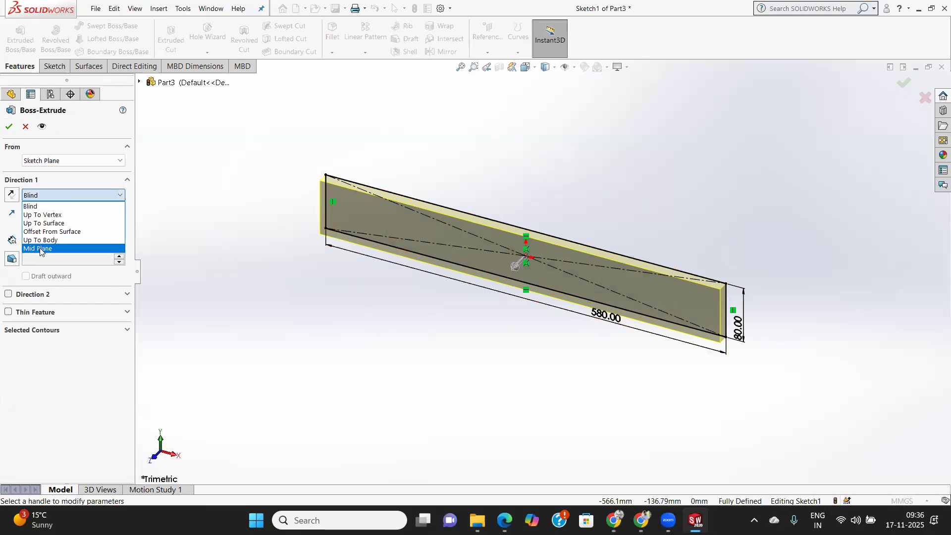
click(42, 255)
click(9, 126)
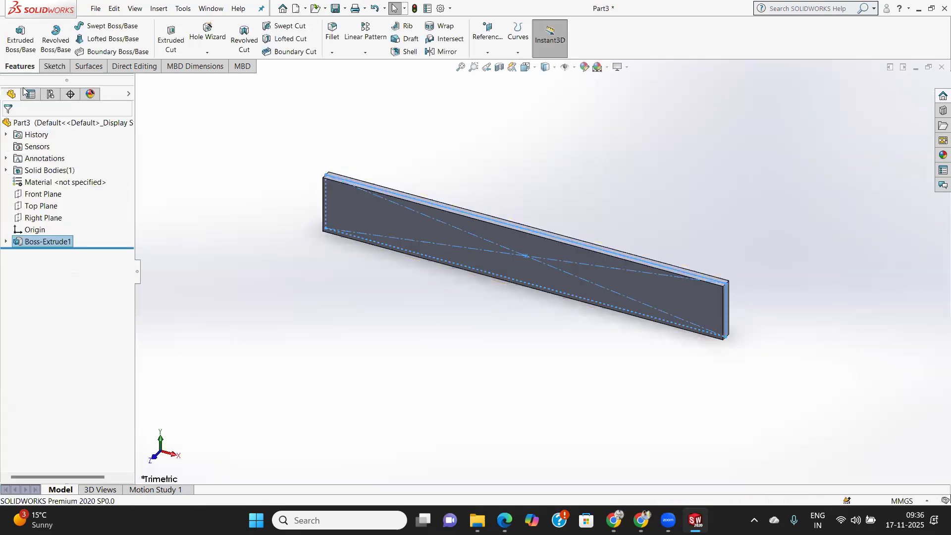
Start a sketch on the plate's large front face and view it face-on.
click(340, 220)
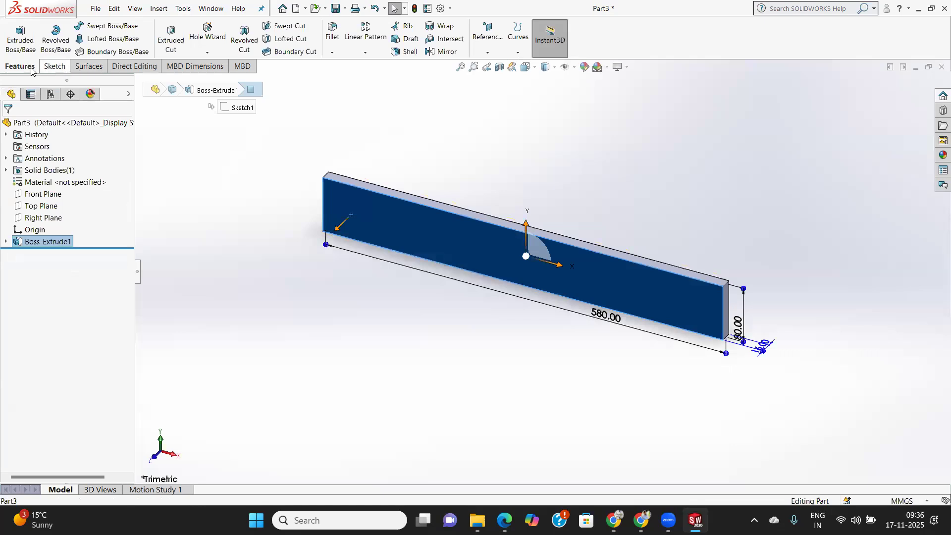
click(54, 66)
click(15, 31)
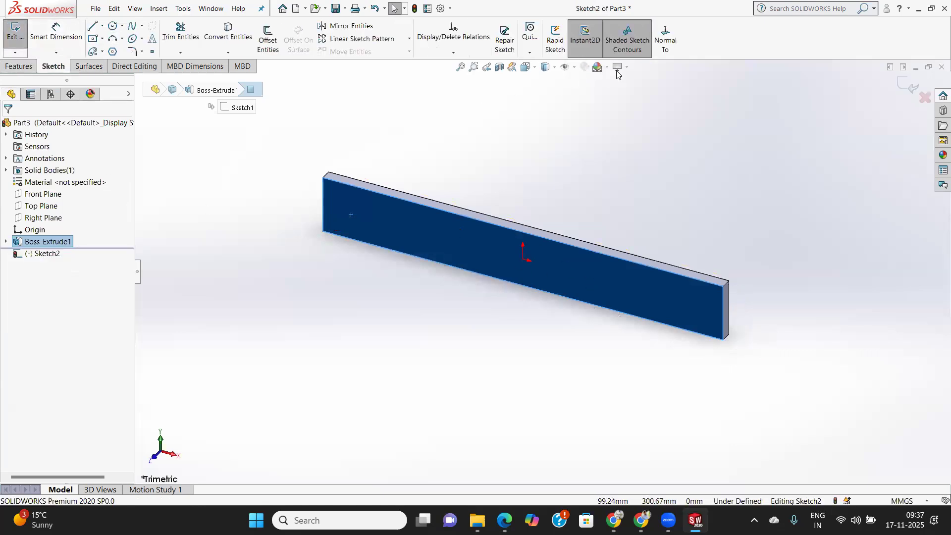
click(666, 40)
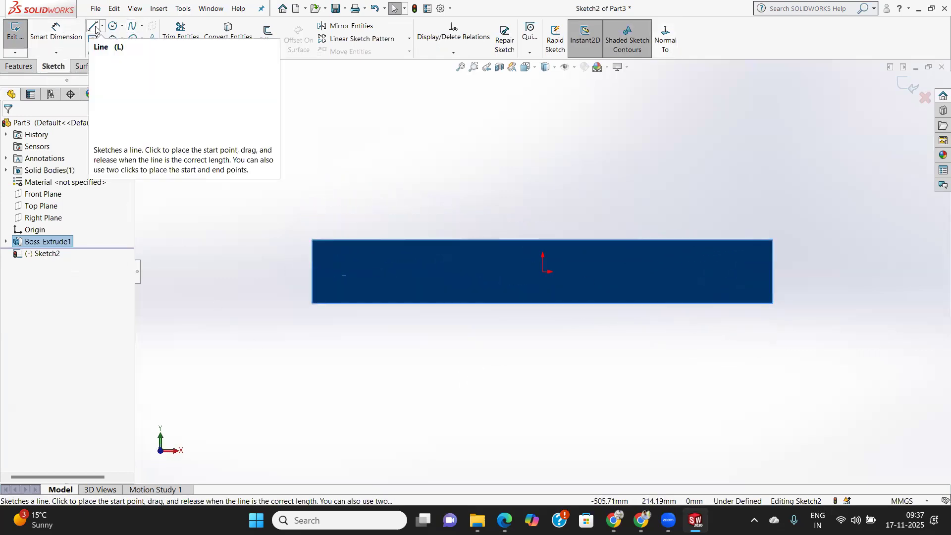
Sketch a circle with a radius of about 12.5 mm near the plate's lower left corner.
click(113, 26)
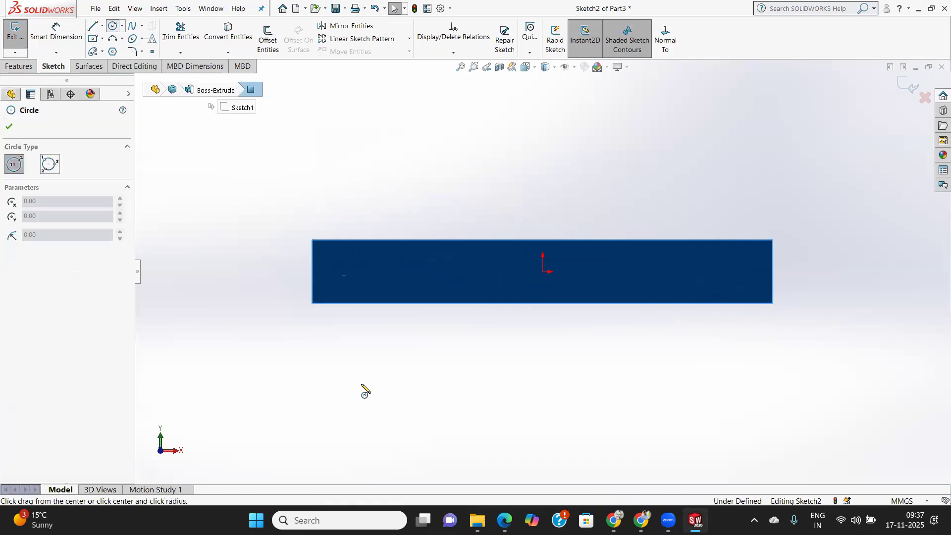
click(345, 283)
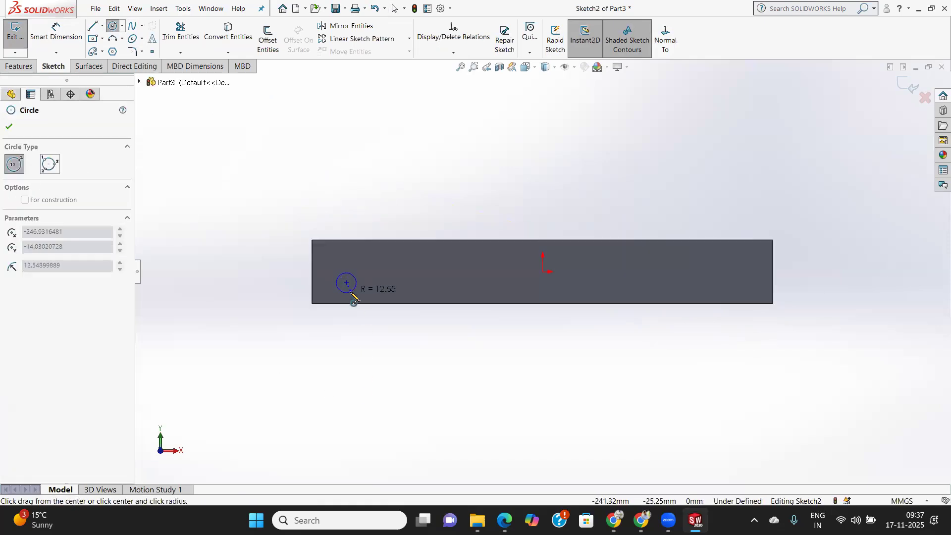
click(354, 292)
click(9, 128)
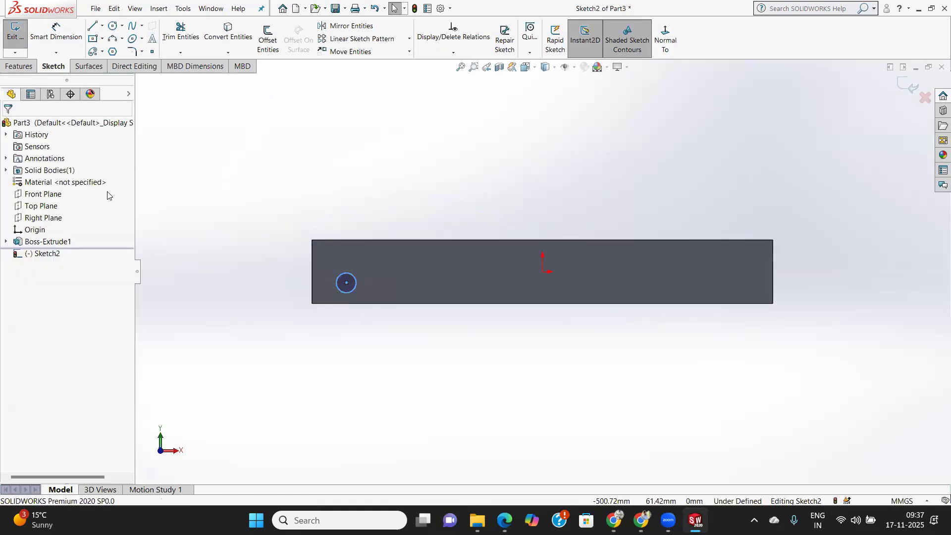
Dimension the circle's centre 50 mm from the plate's left edge.
click(56, 30)
click(312, 291)
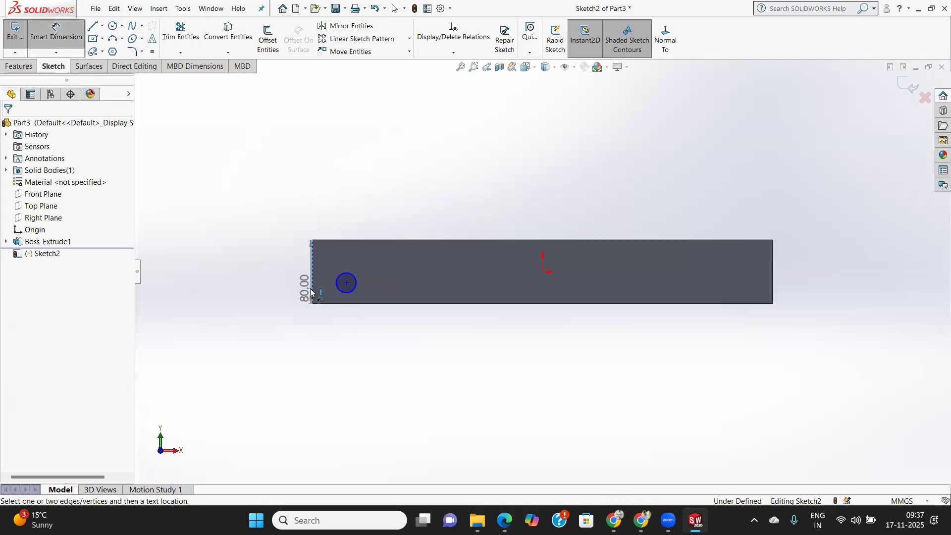
click(346, 283)
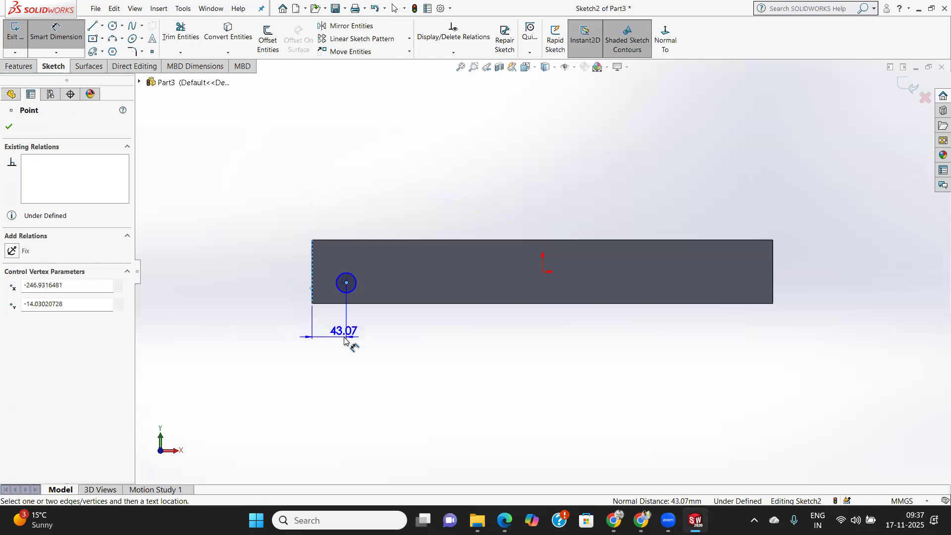
click(344, 332)
text(50)
key(Return)
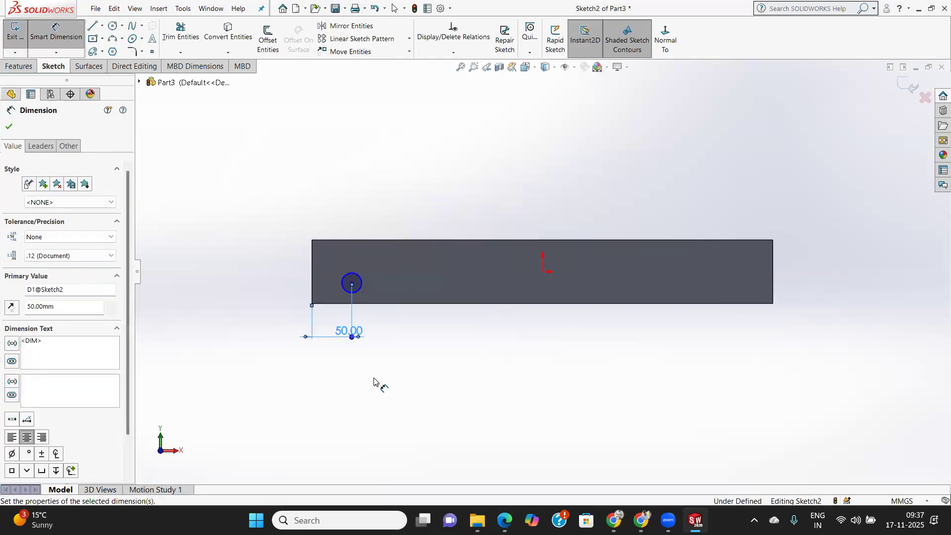
Dimension the circle's centre 20 mm from the plate's bottom edge.
click(364, 303)
click(351, 284)
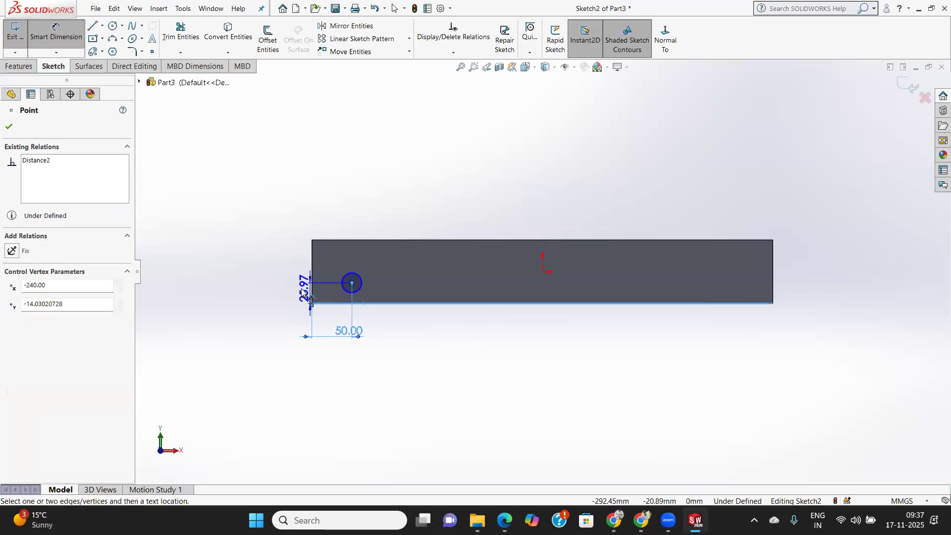
click(283, 296)
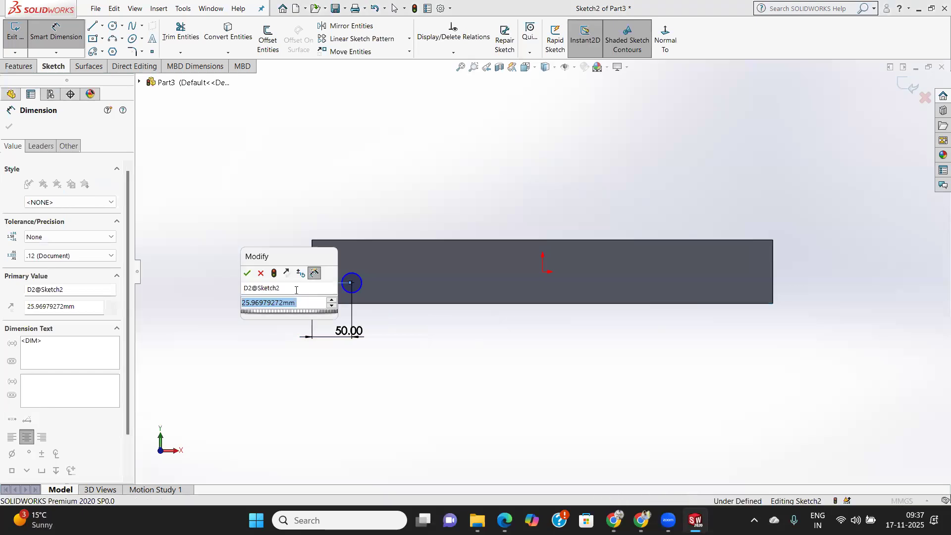
text(20)
key(Return)
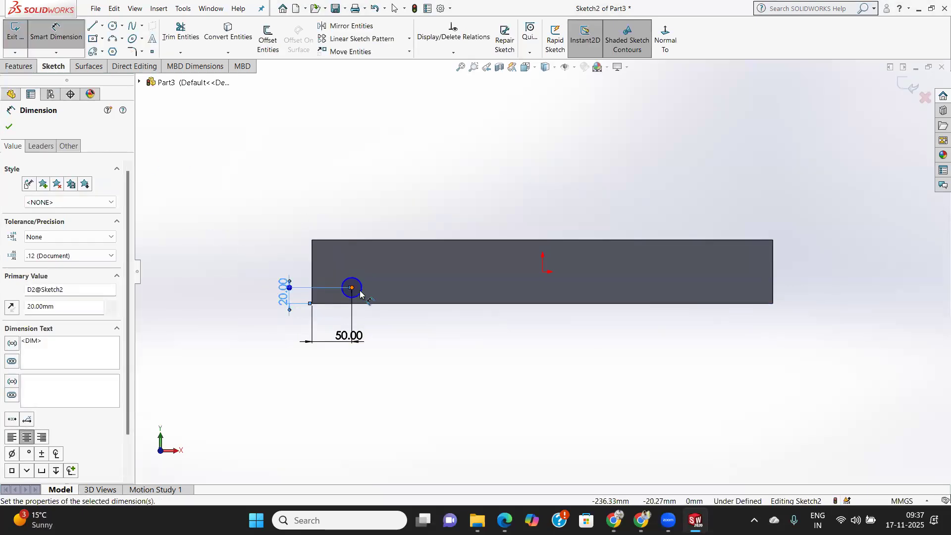
Dimension the circle's diameter as 25.2 mm.
click(344, 283)
click(254, 221)
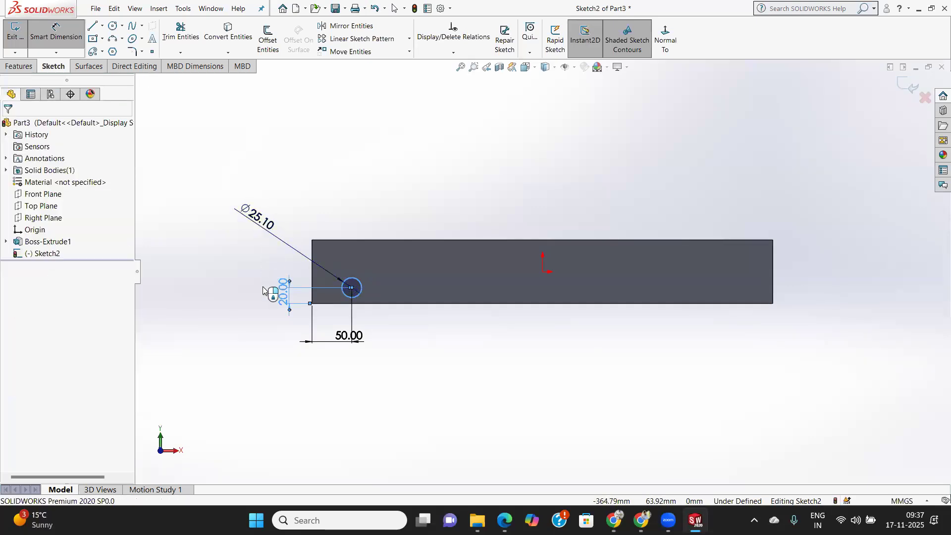
text(25.2)
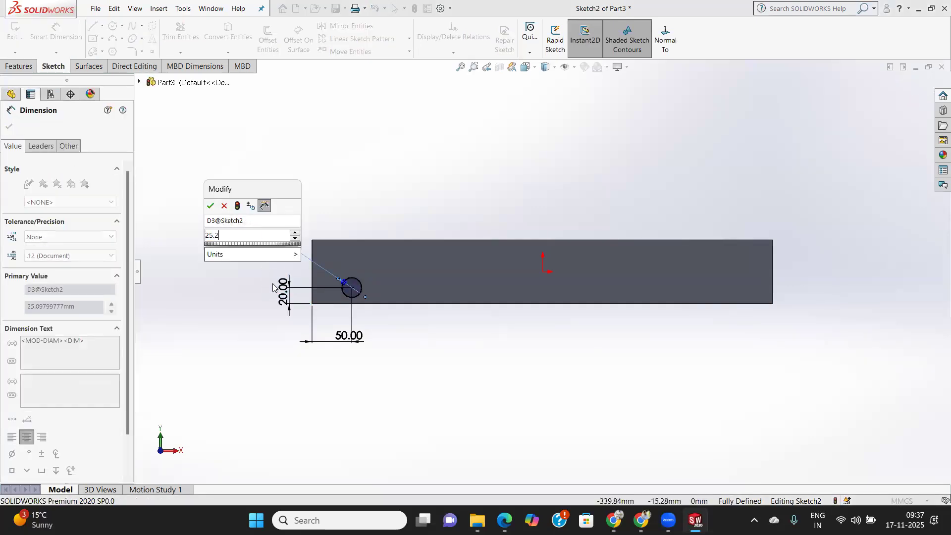
key(Return)
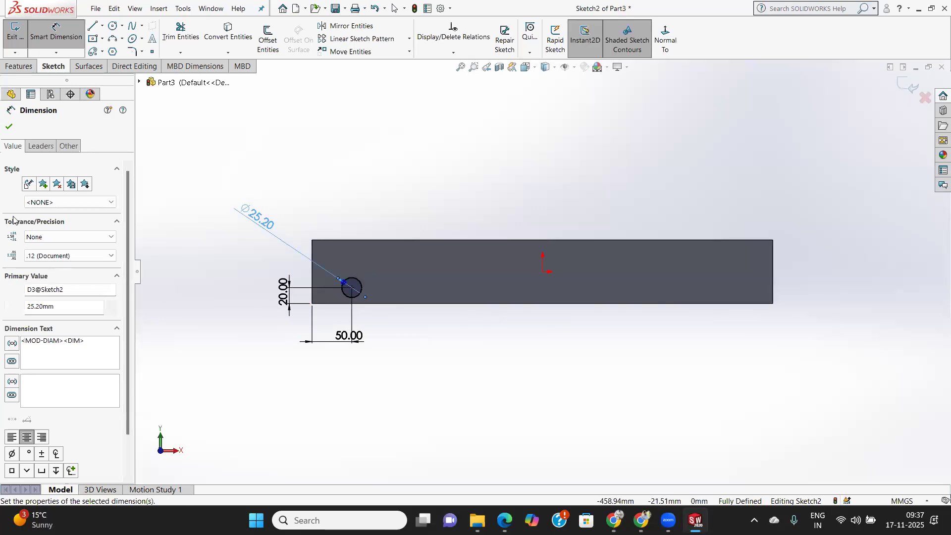
key(Escape)
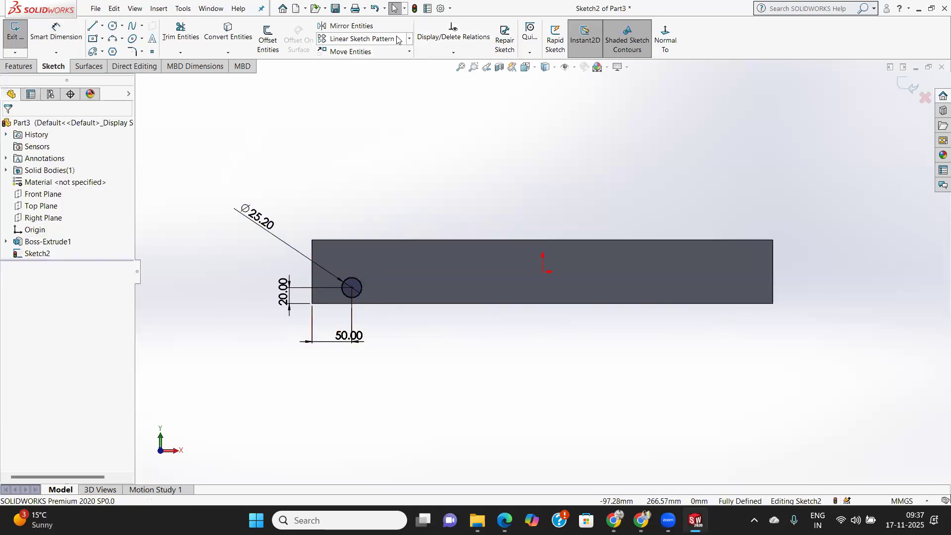
Create a linear sketch pattern of the circle along the X-axis with 5 instances spaced 120 mm apart.
click(360, 283)
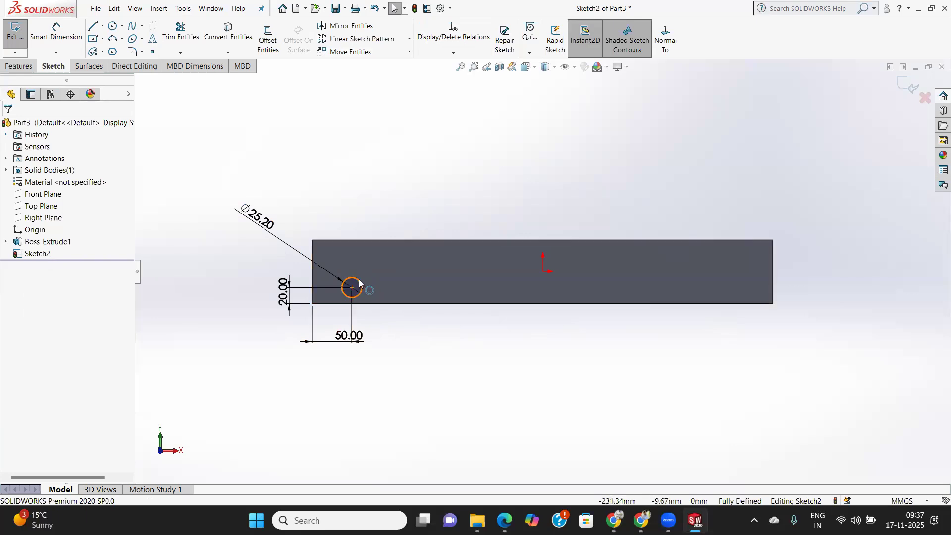
click(371, 40)
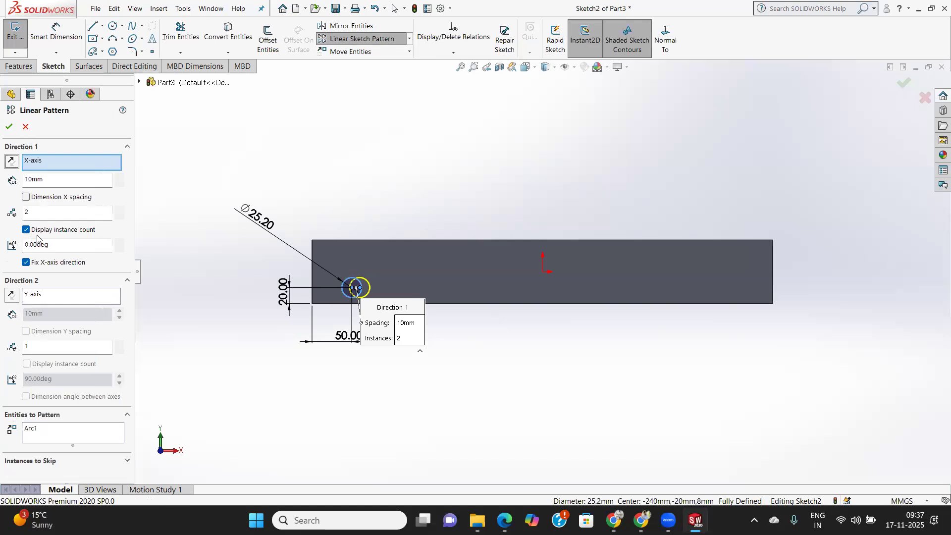
double_click(50, 183)
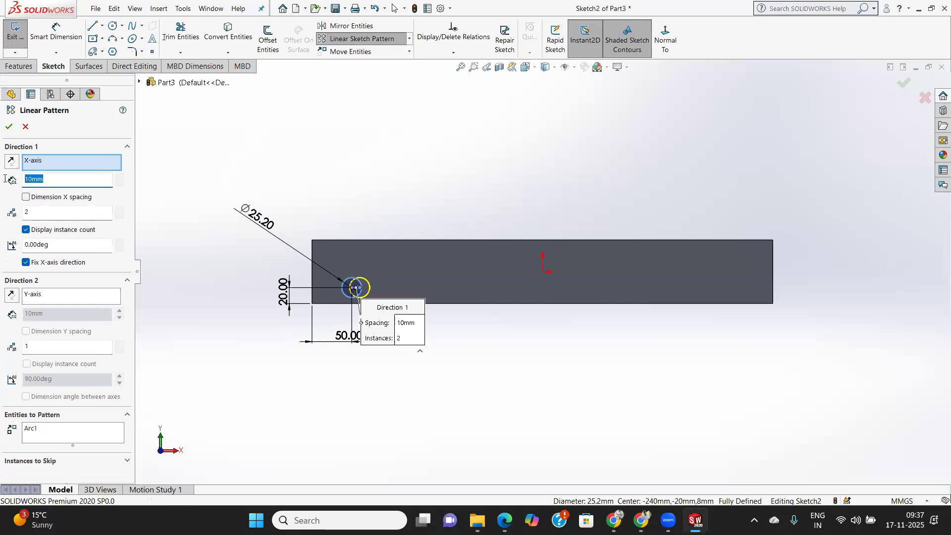
text(120)
key(Return)
double_click(37, 210)
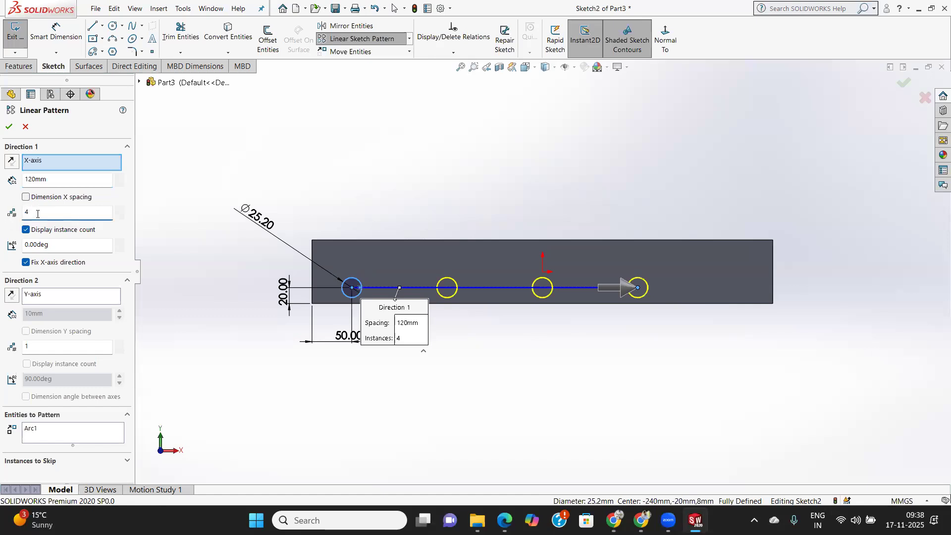
text(5)
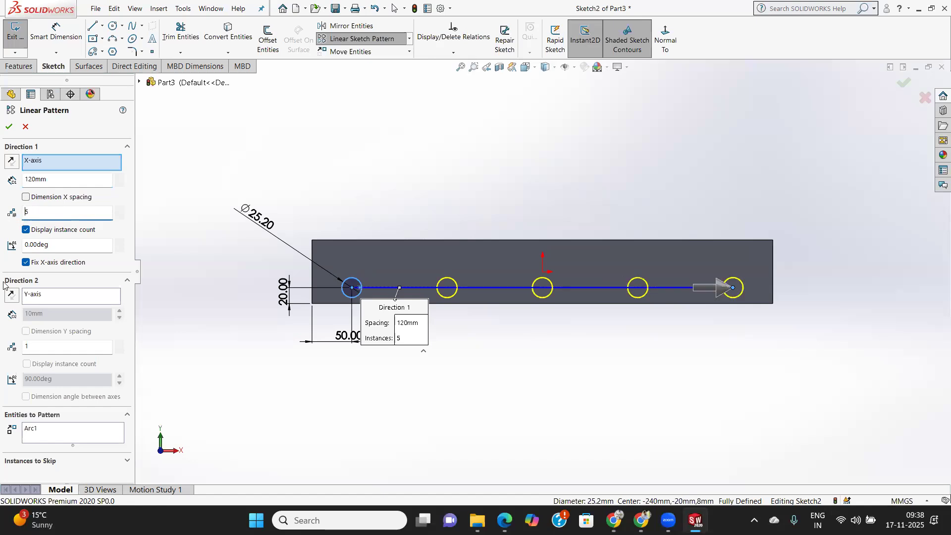
click(9, 126)
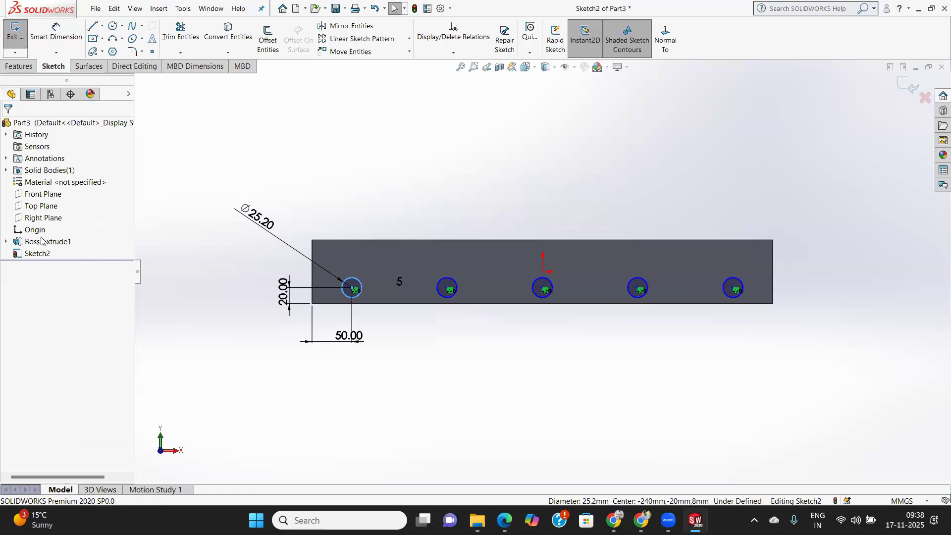
Start an extruded cut from the five circles and set its end condition to Through All.
click(20, 67)
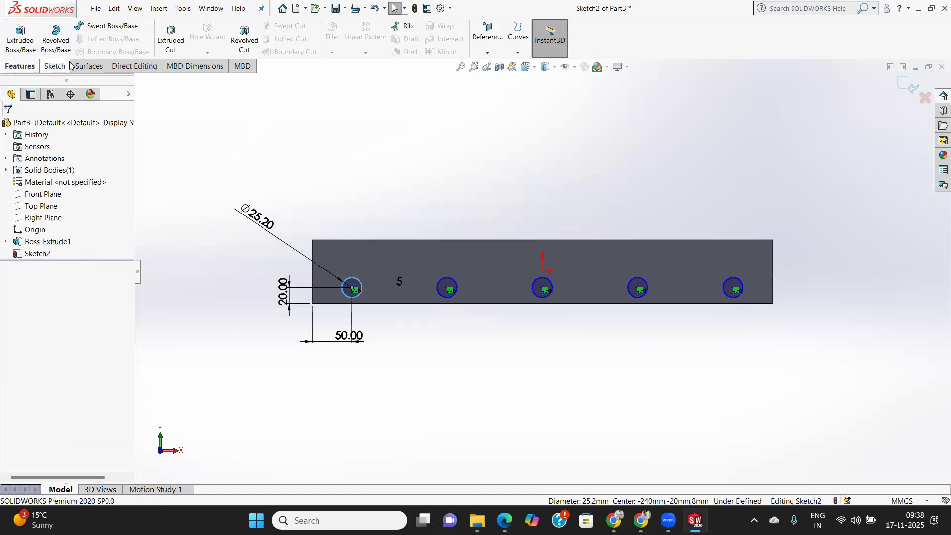
click(171, 35)
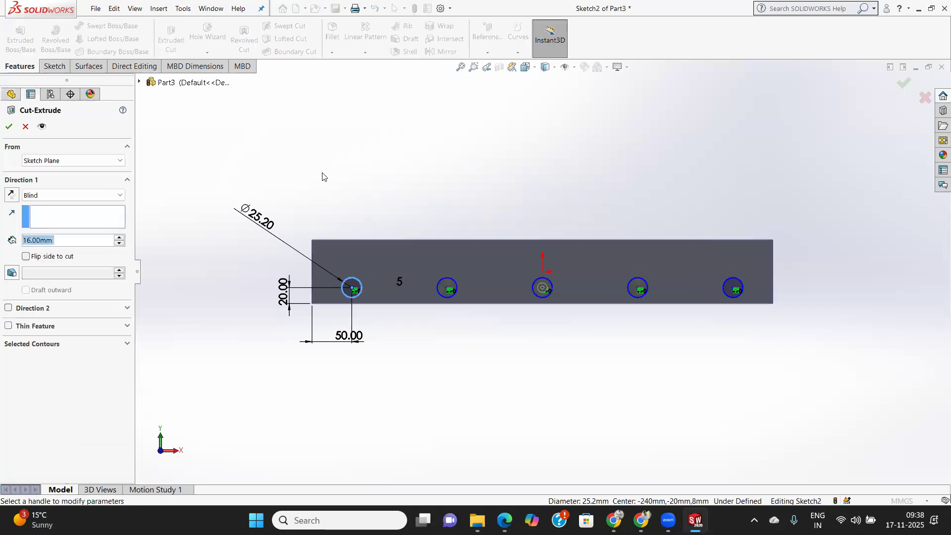
middle_drag(412, 207, 344, 297)
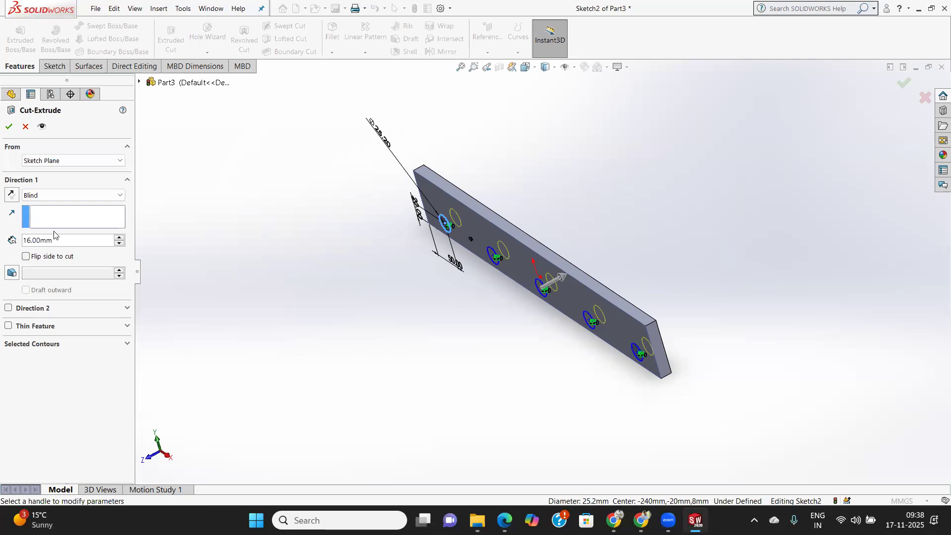
click(65, 194)
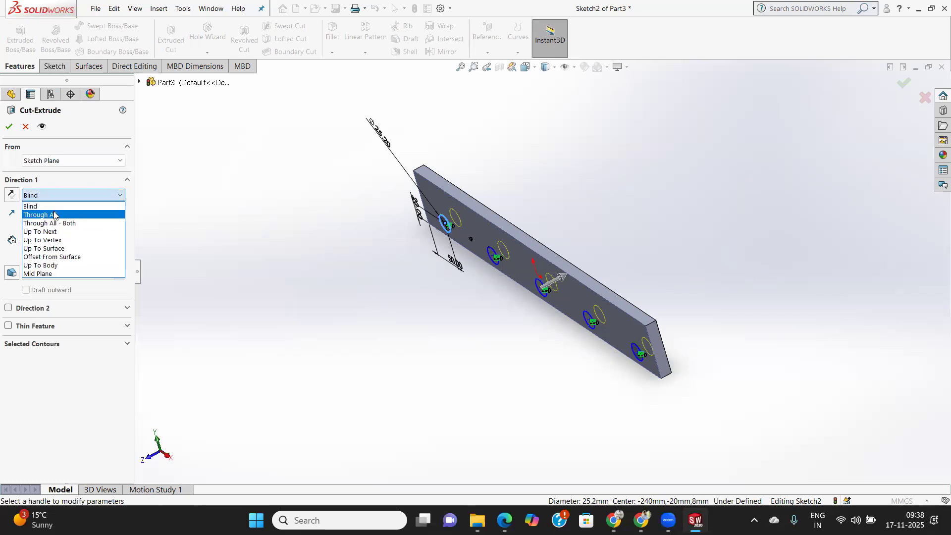
click(54, 214)
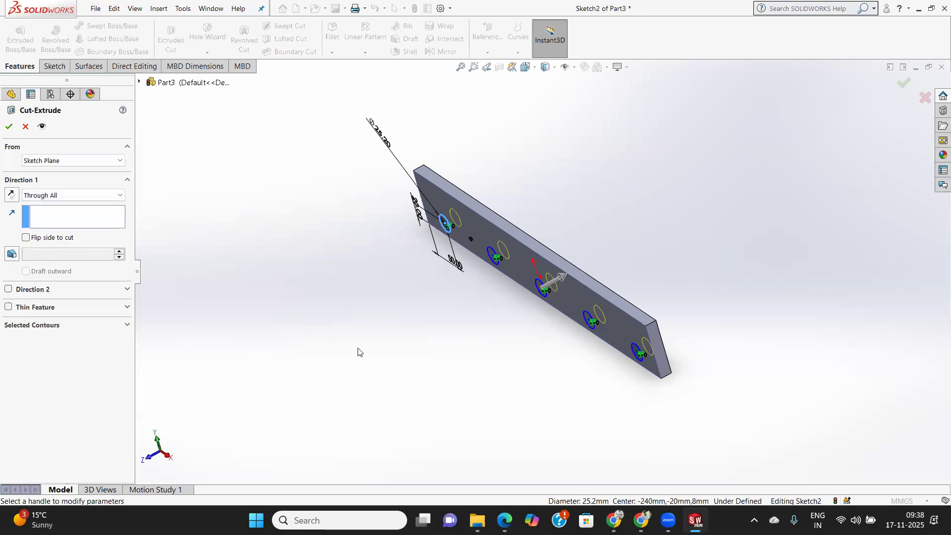
middle_drag(501, 355, 462, 369)
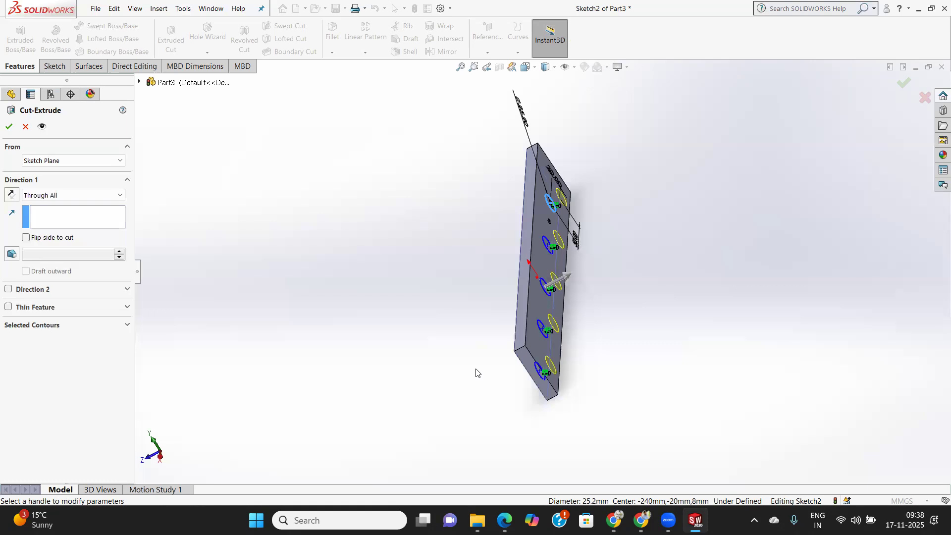
Try the Mid Plane end condition for the five-hole cut and inspect its preview from another angle.
click(81, 198)
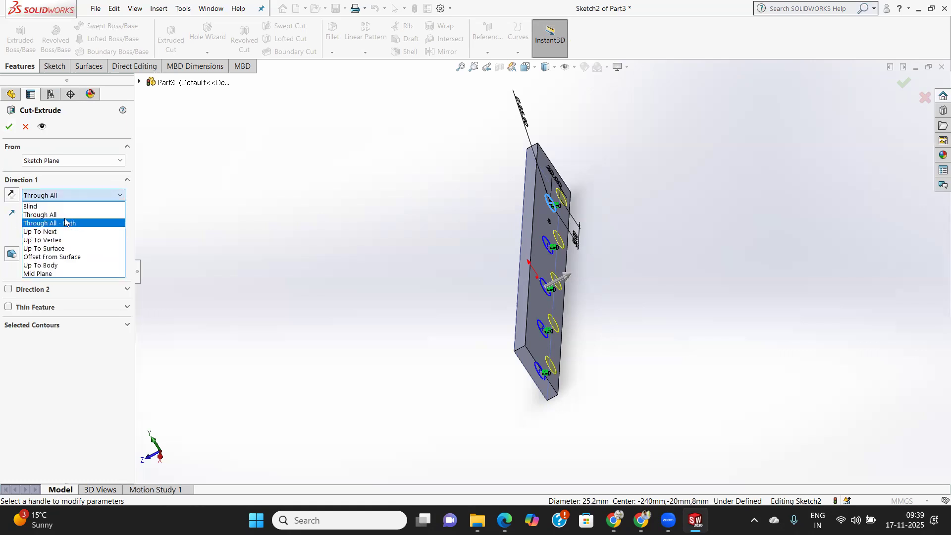
click(40, 276)
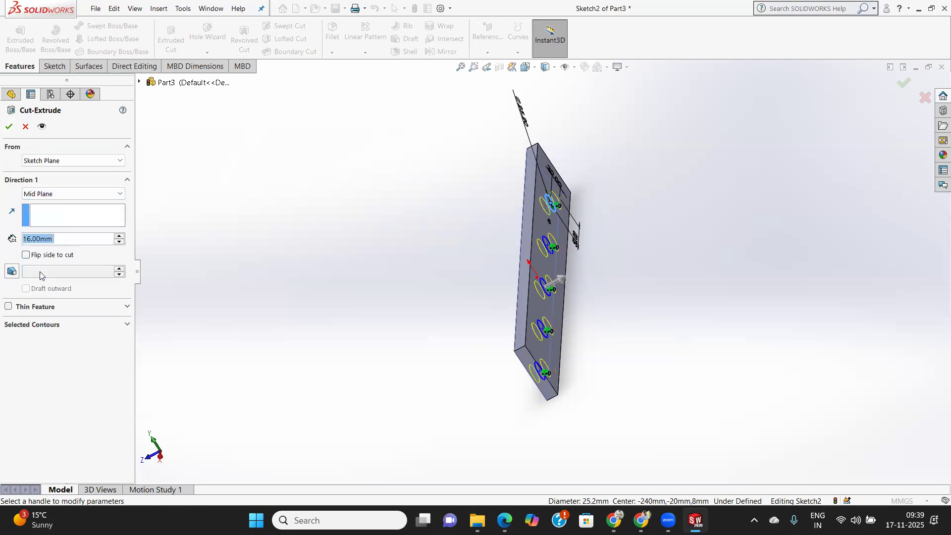
mouse_move(620, 346)
middle_down()
mouse_move(614, 335)
mouse_move(639, 347)
mouse_move(627, 347)
middle_up()
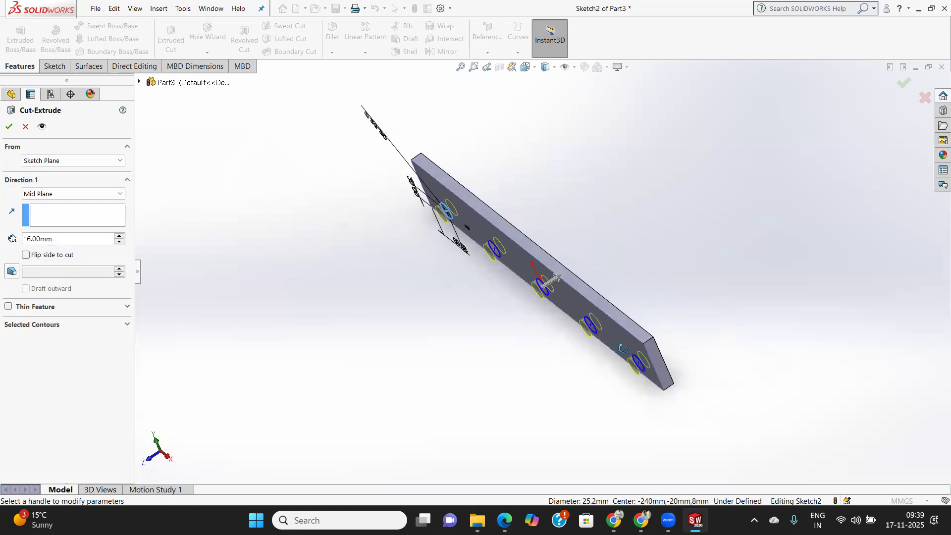
Set the cut's end condition back to Through All and complete the five-hole extruded cut.
click(74, 194)
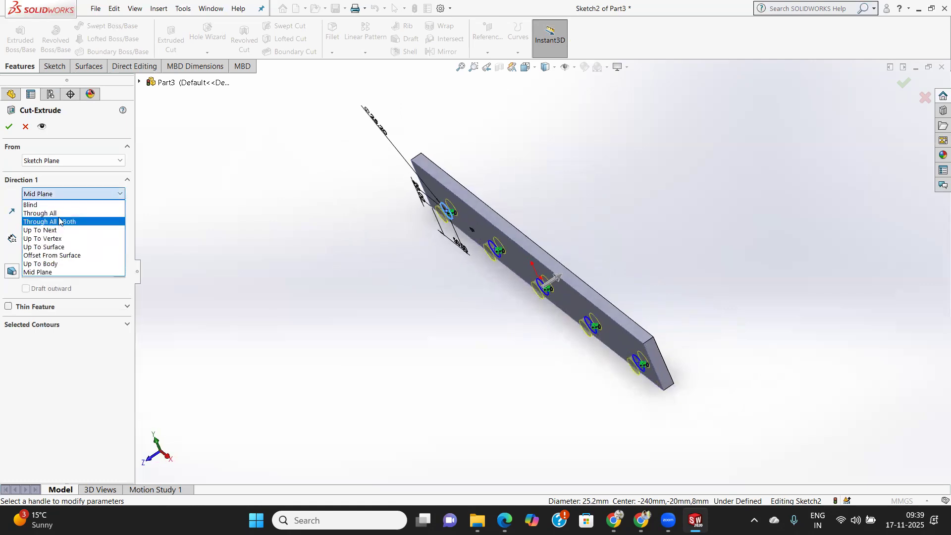
click(45, 213)
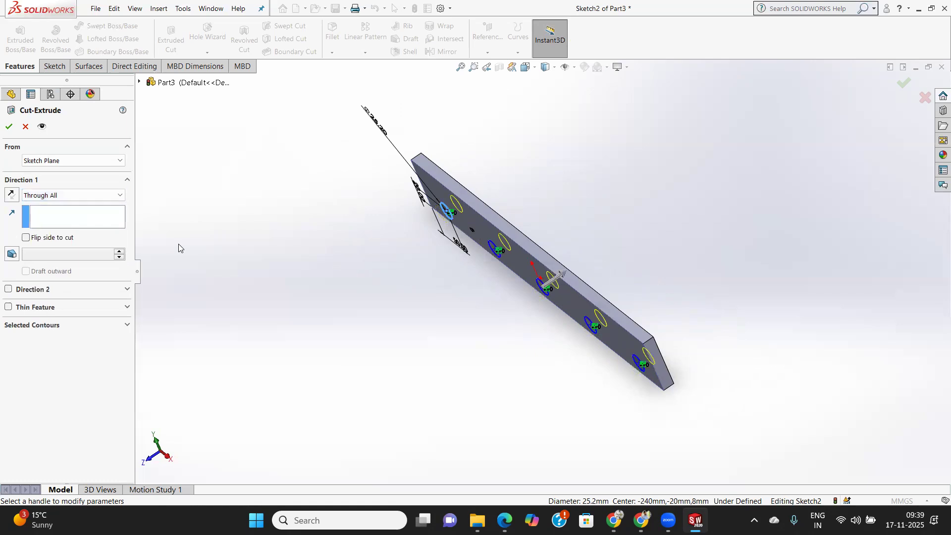
click(9, 127)
middle_drag(590, 402, 615, 501)
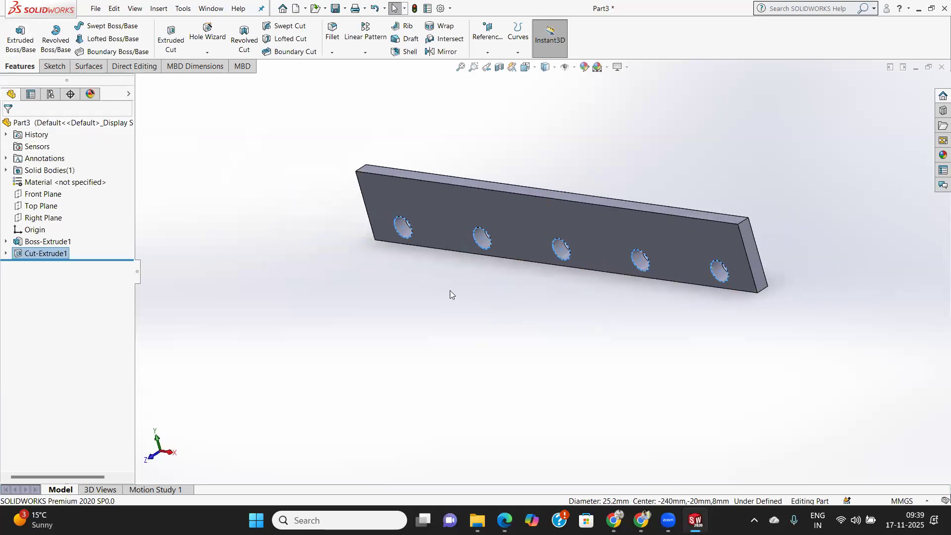
Delete the five-hole cut feature and the plate's boss extrusion together with its dependent circle sketch.
right_click(50, 253)
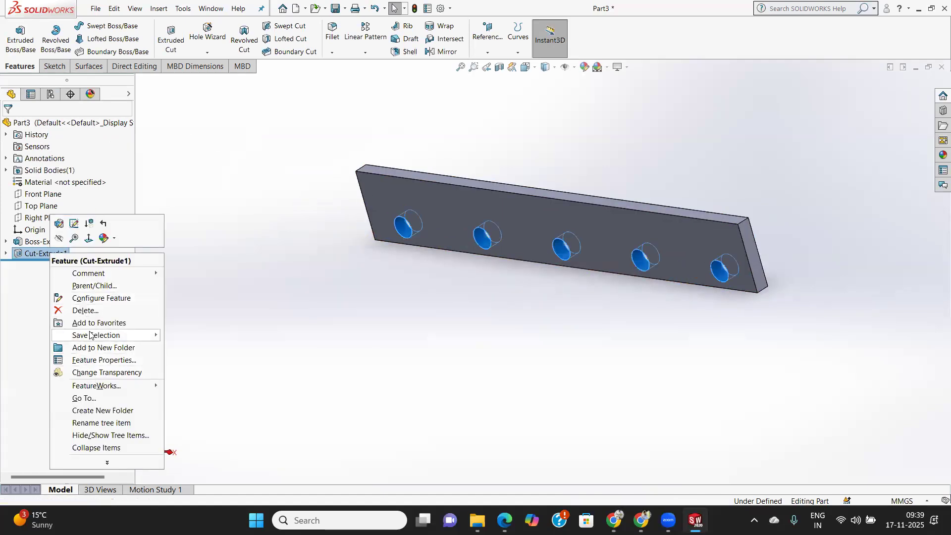
click(85, 311)
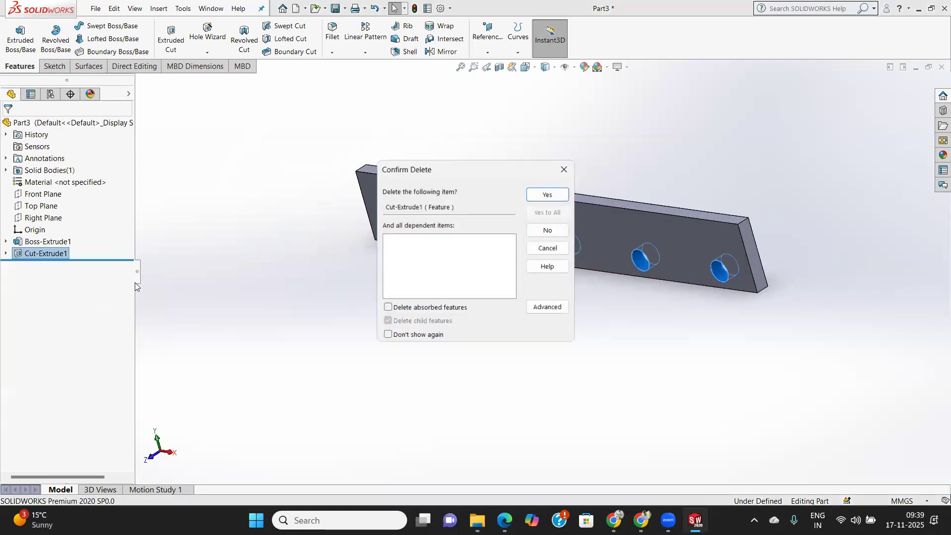
click(549, 195)
right_click(42, 243)
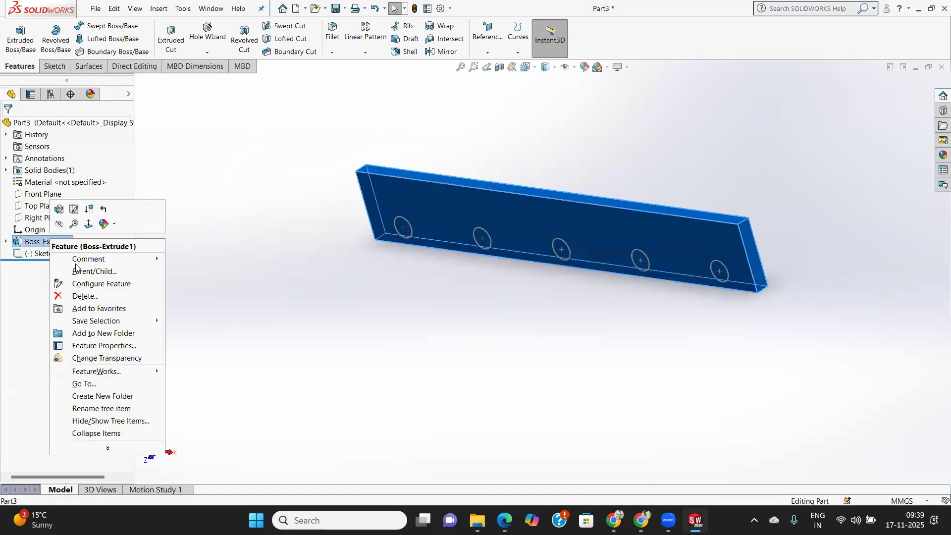
click(87, 297)
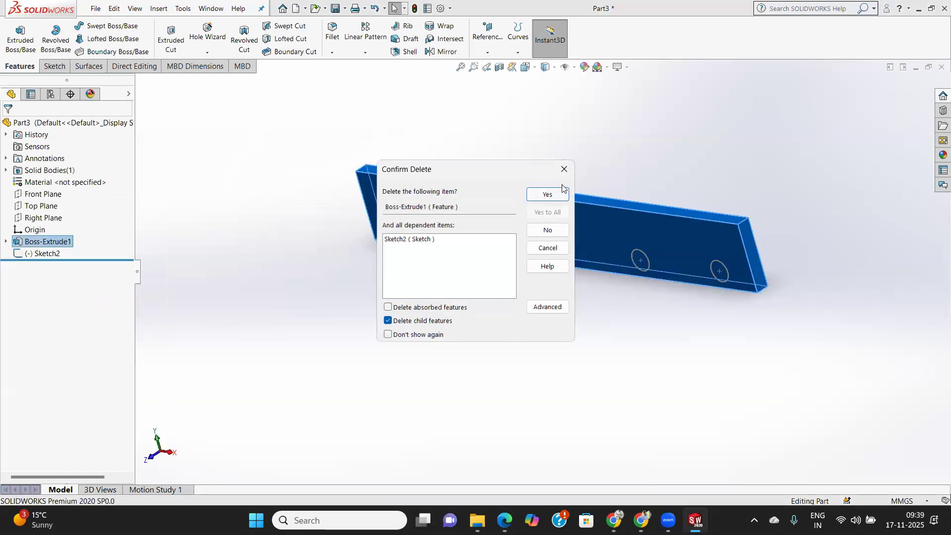
click(548, 194)
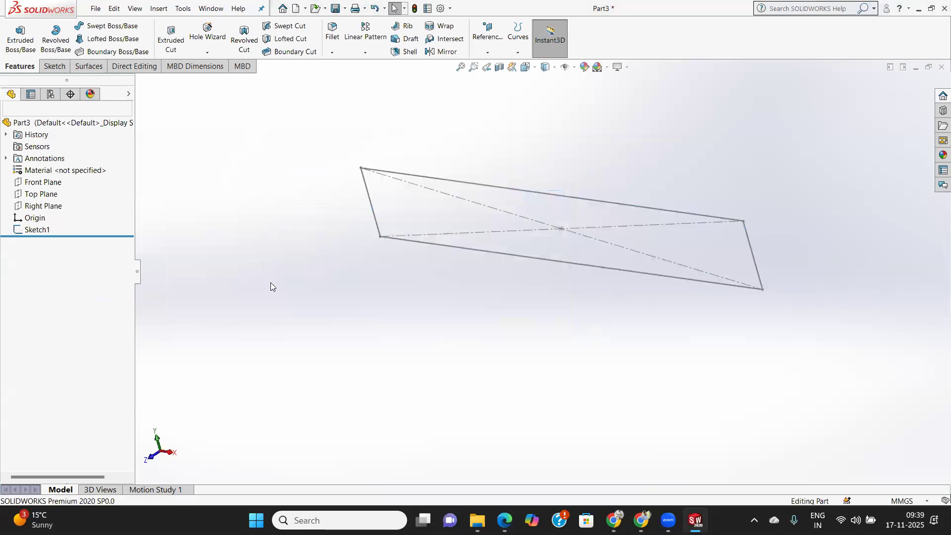
Delete the remaining 580 × 80 mm rectangle sketch so the part is empty.
right_click(40, 236)
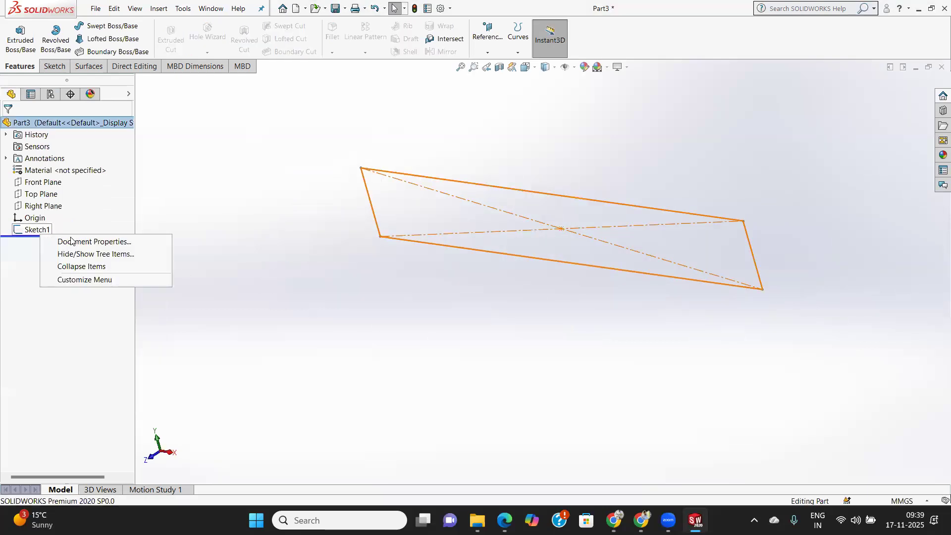
click(18, 276)
click(35, 230)
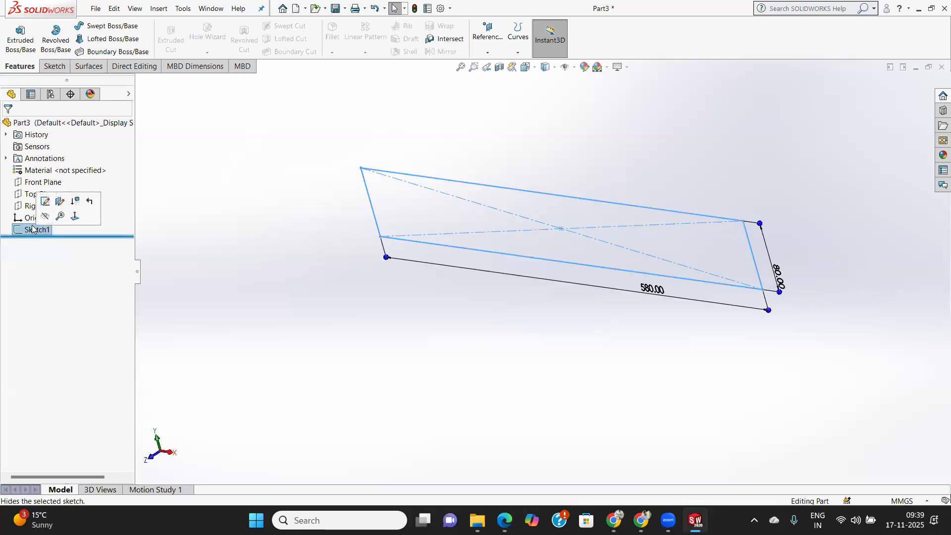
right_click(32, 228)
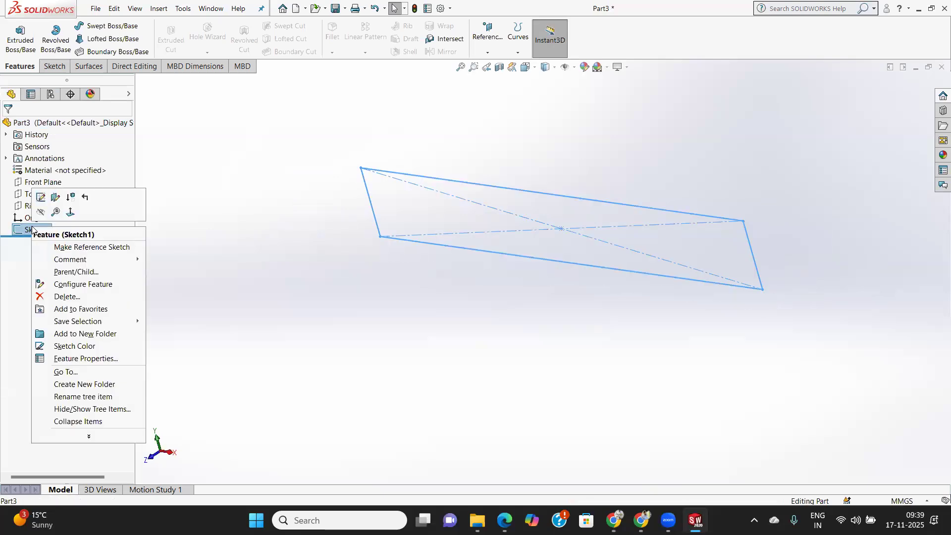
click(66, 297)
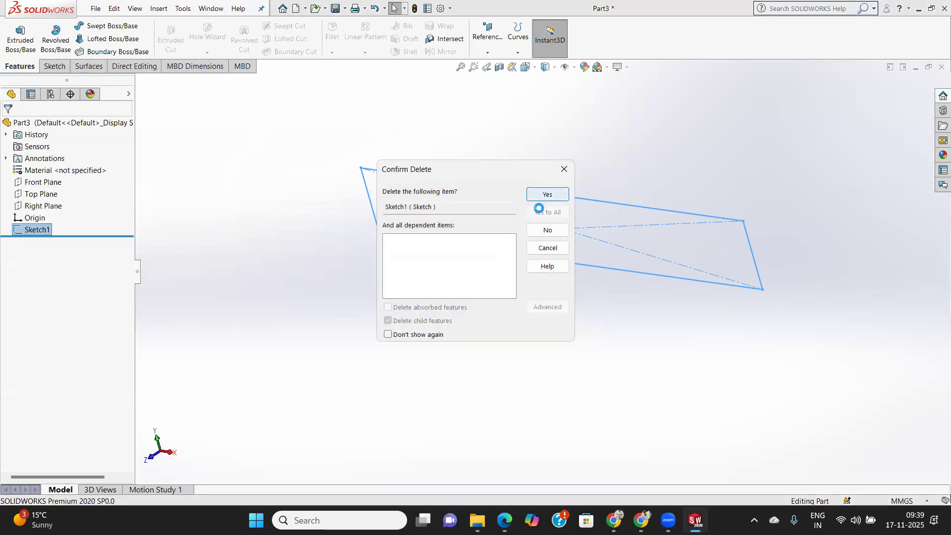
click(546, 194)
Sketch a center rectangle about 178 × 34 mm on the Front Plane, centred on the origin.
click(53, 67)
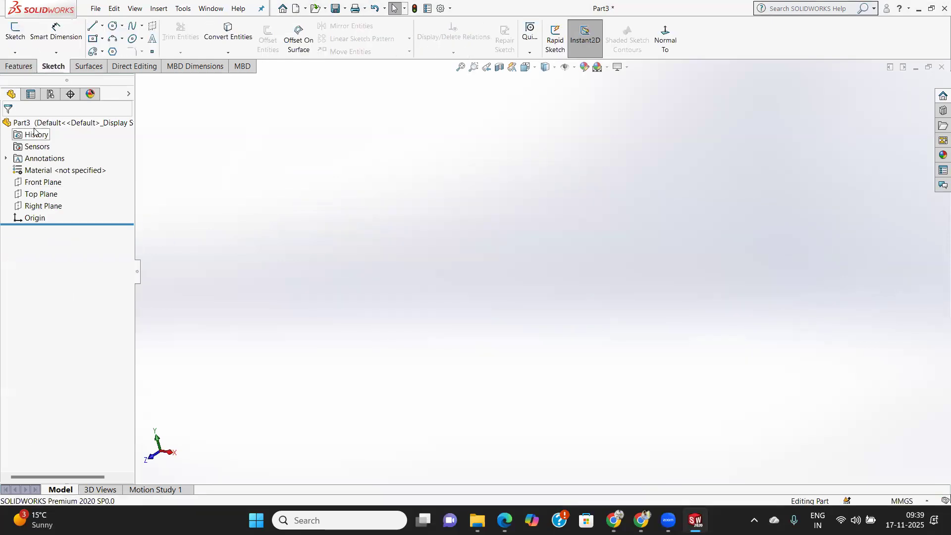
click(43, 182)
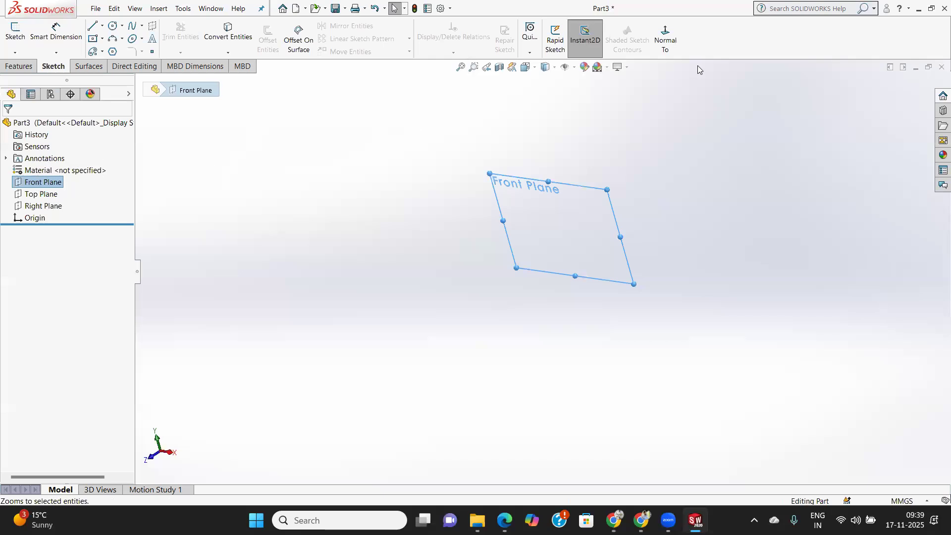
click(665, 37)
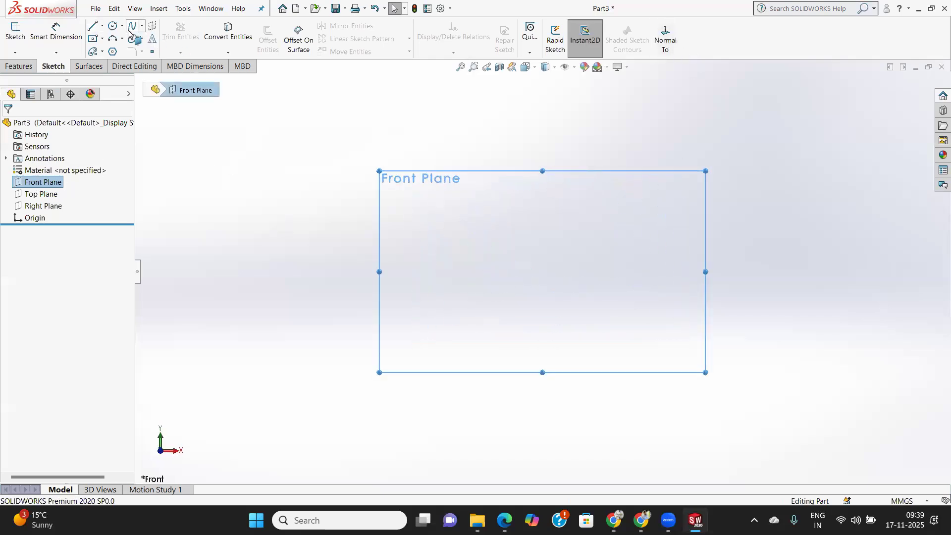
click(93, 41)
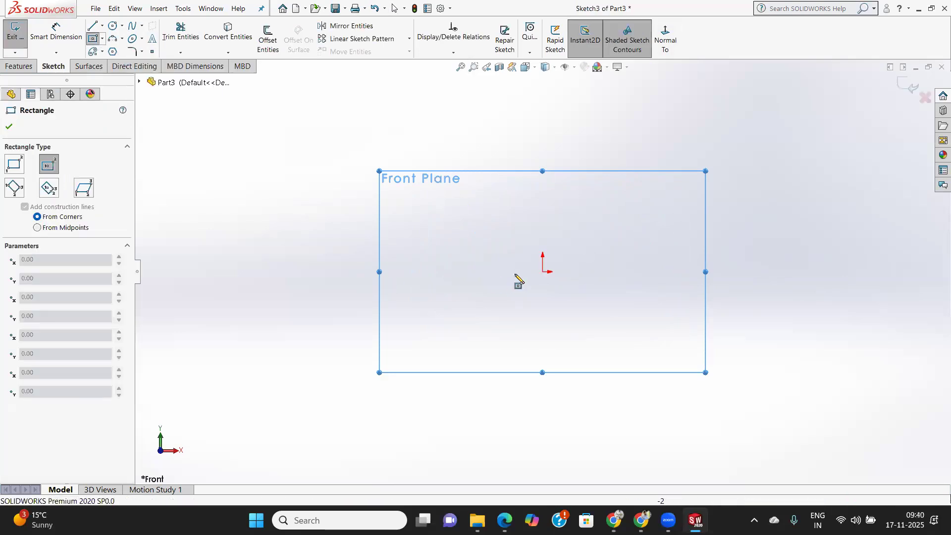
click(543, 272)
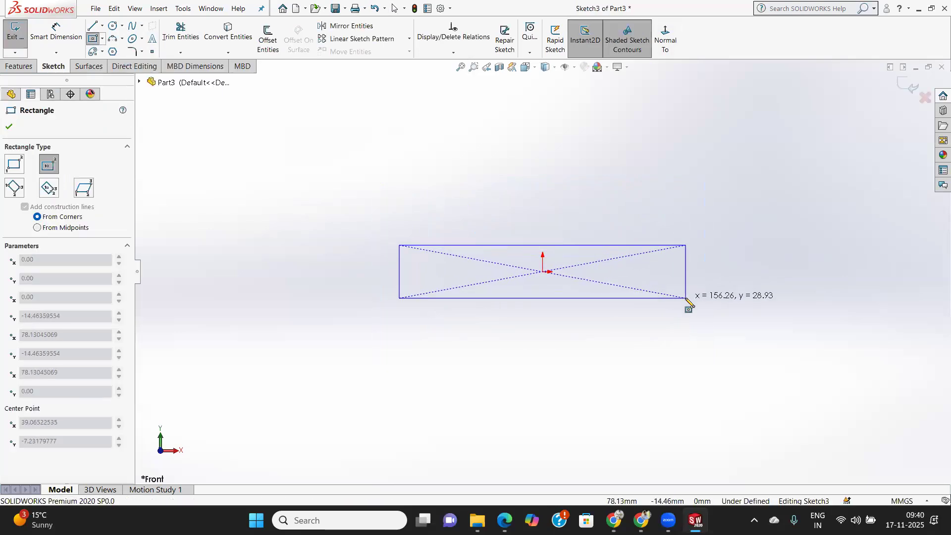
click(706, 304)
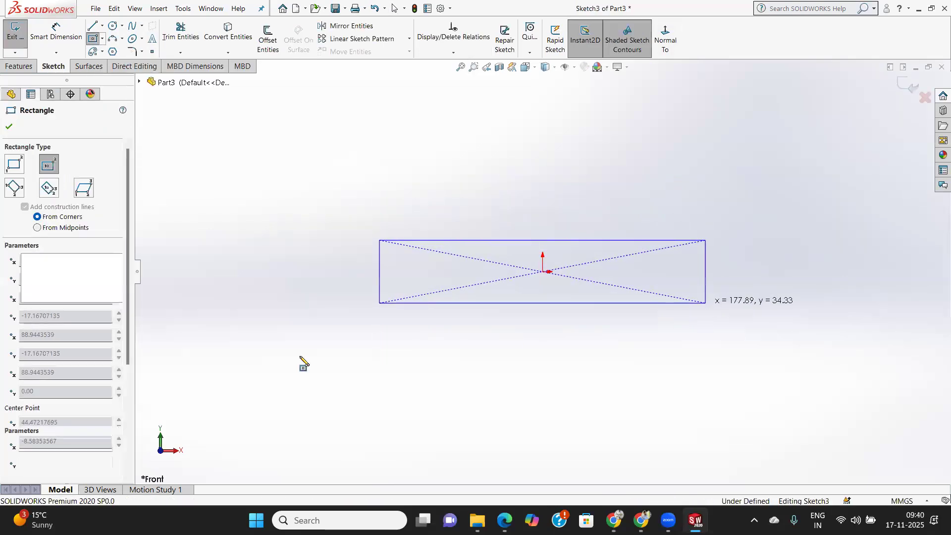
click(10, 126)
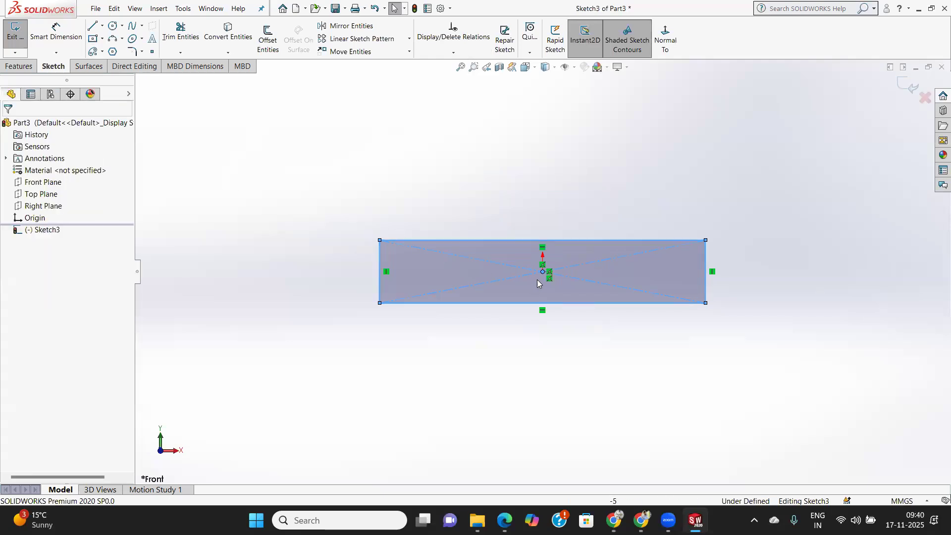
Extrude the rectangle into a solid 20 mm thick using the Mid Plane end condition.
click(20, 66)
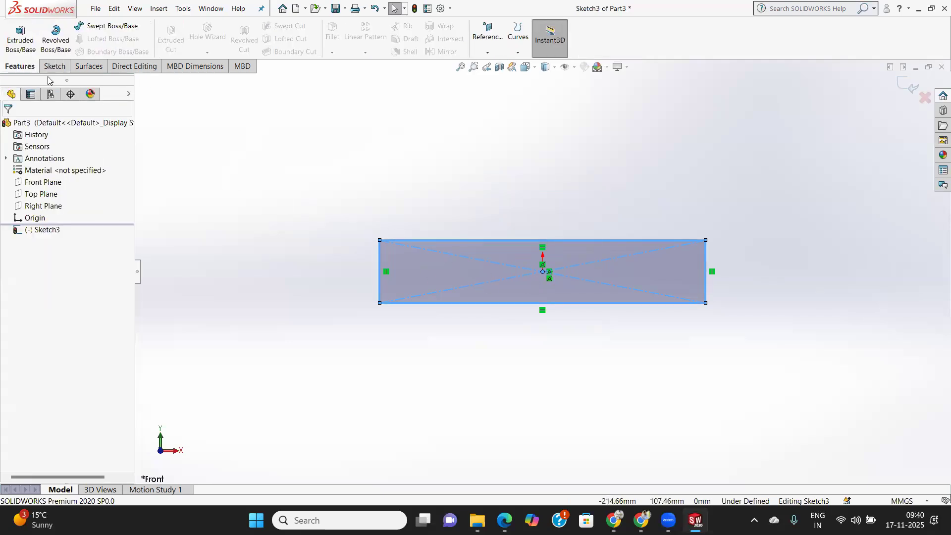
click(18, 42)
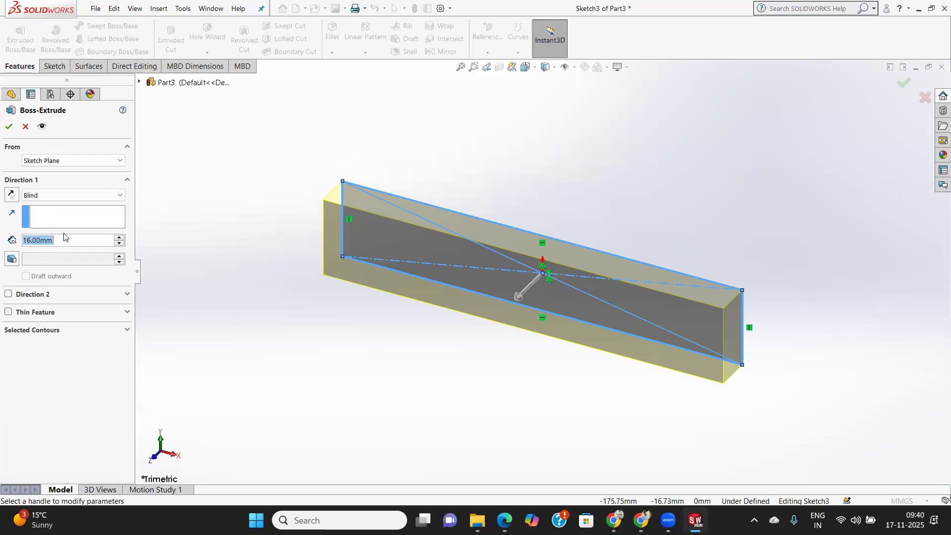
text(20)
key(Return)
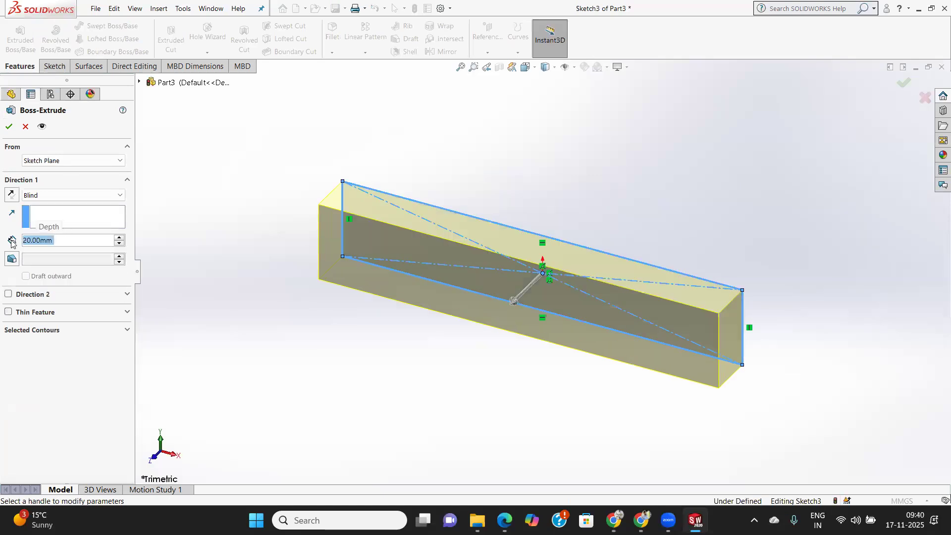
click(69, 195)
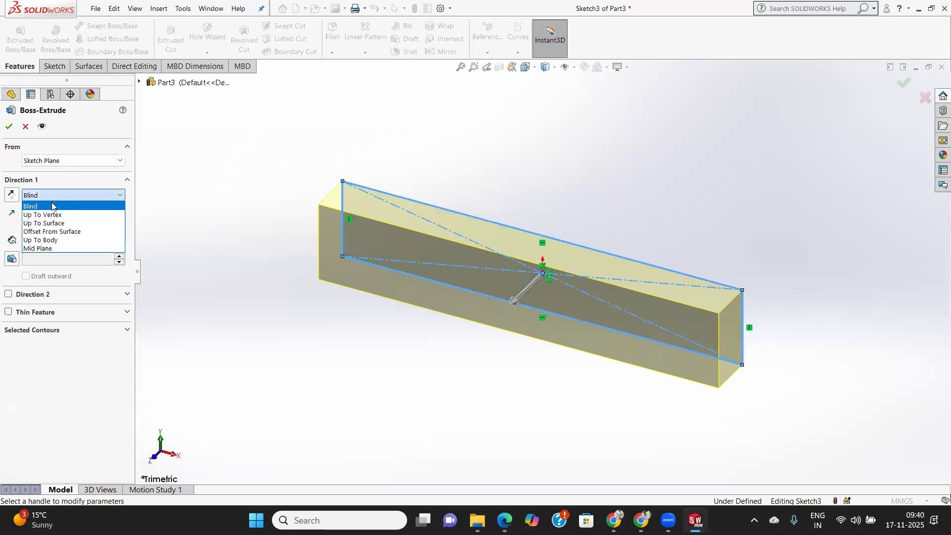
click(50, 248)
click(9, 126)
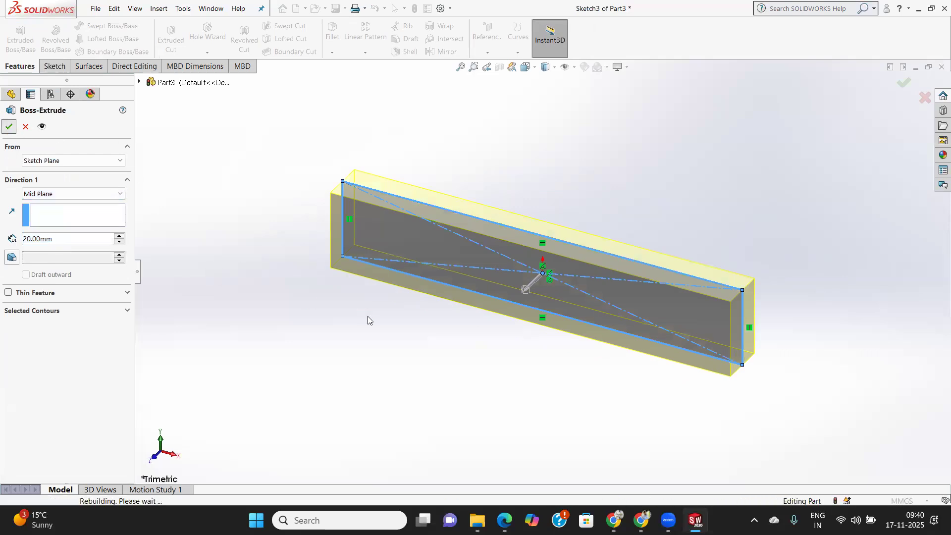
Sketch a circle with a radius of about 11 mm at the origin on the Front Plane and exit the sketch.
click(55, 66)
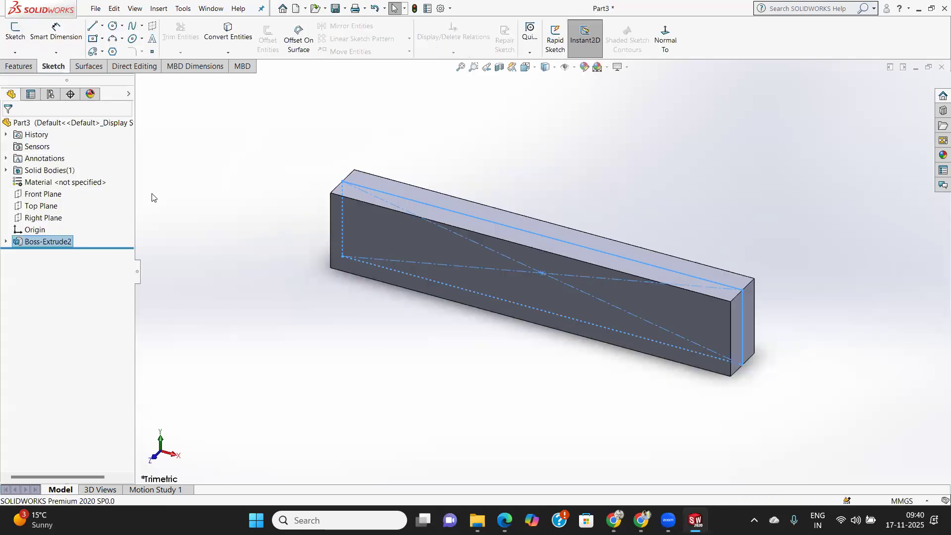
click(42, 194)
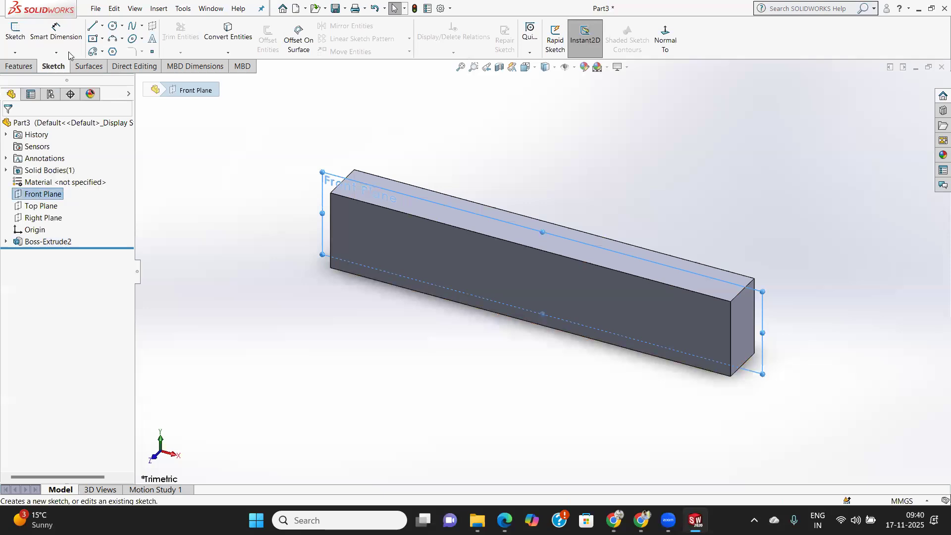
click(16, 31)
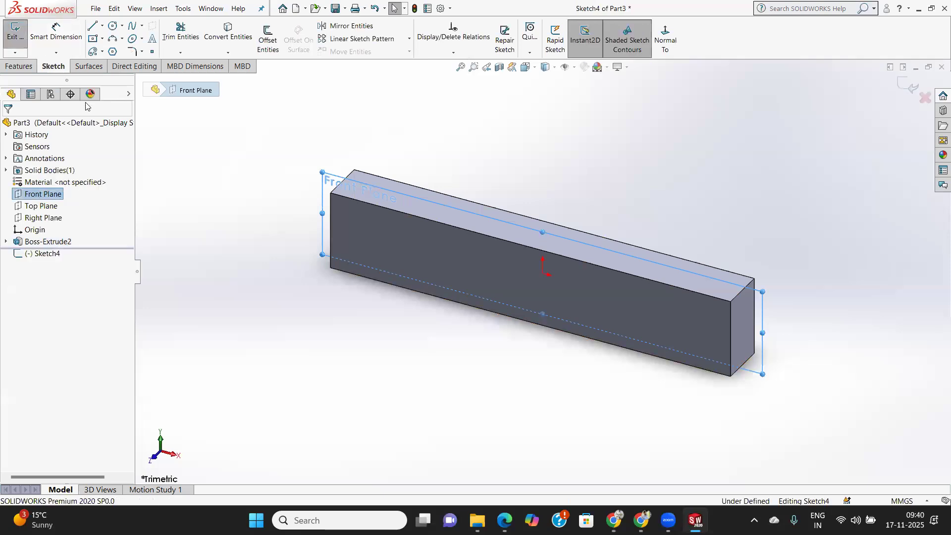
click(670, 39)
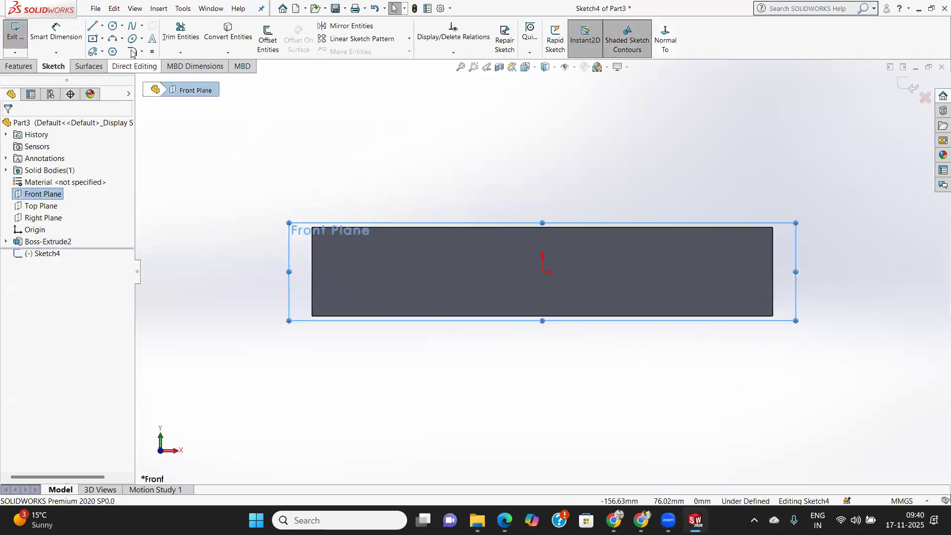
click(113, 28)
click(542, 271)
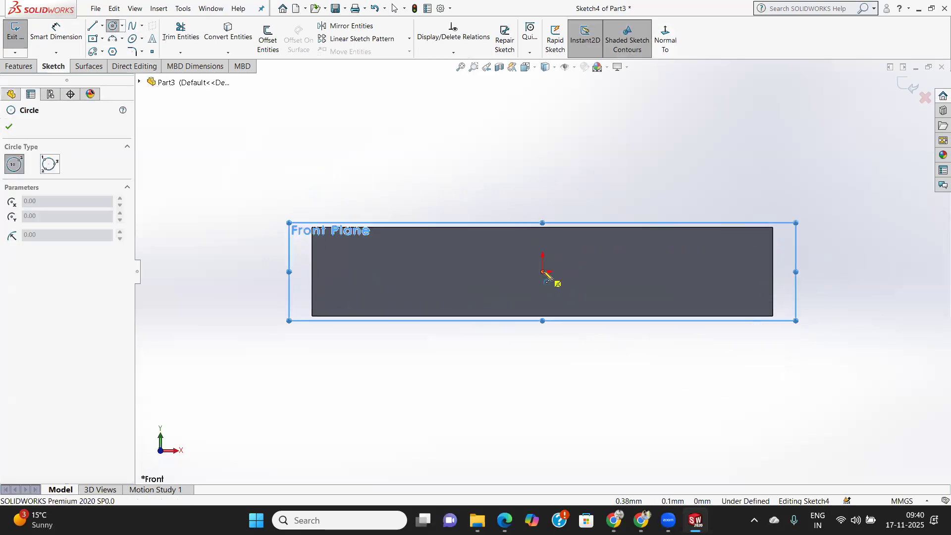
click(563, 299)
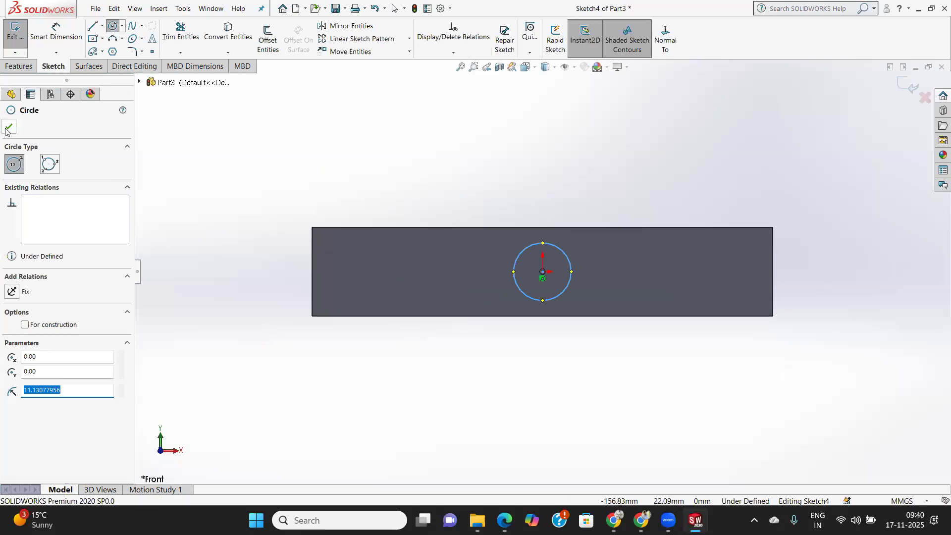
key(Escape)
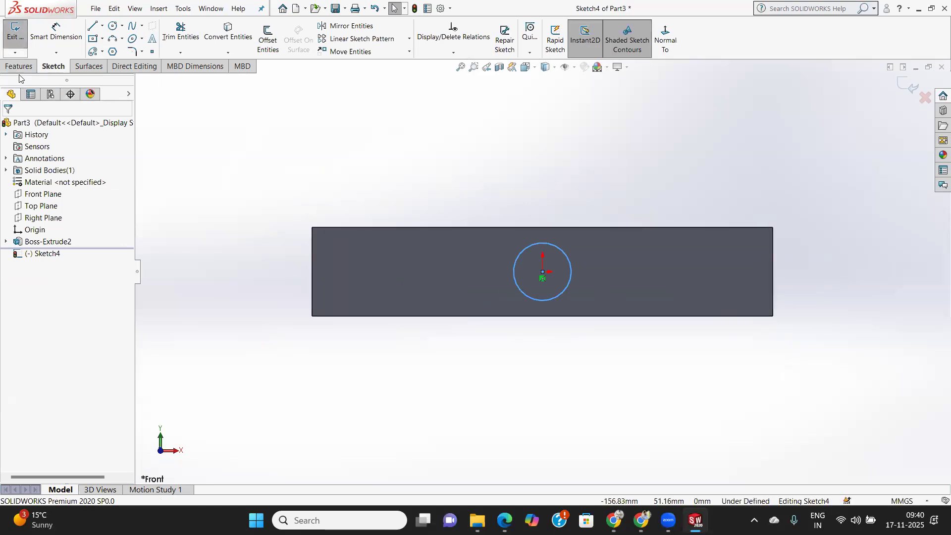
click(6, 47)
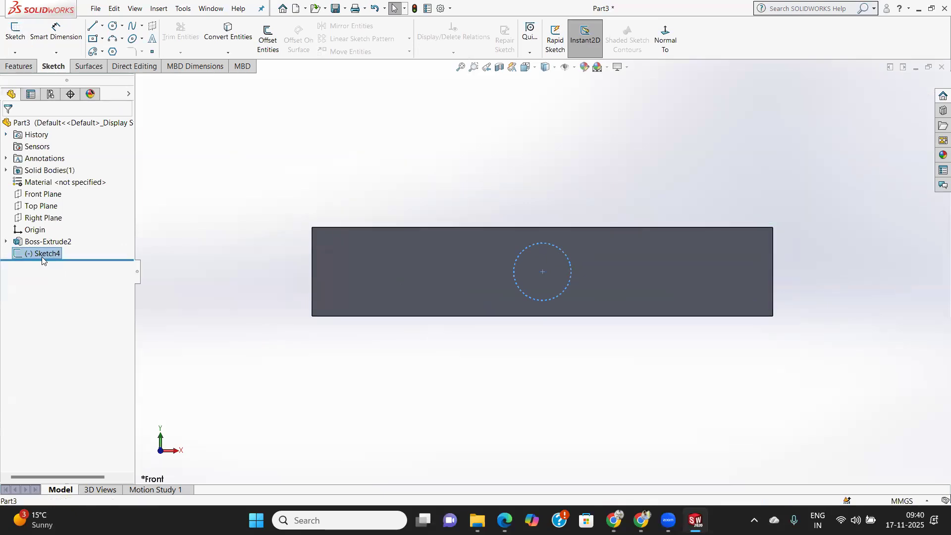
Delete the circle sketch on the Front Plane, keeping the extruded block.
right_click(43, 254)
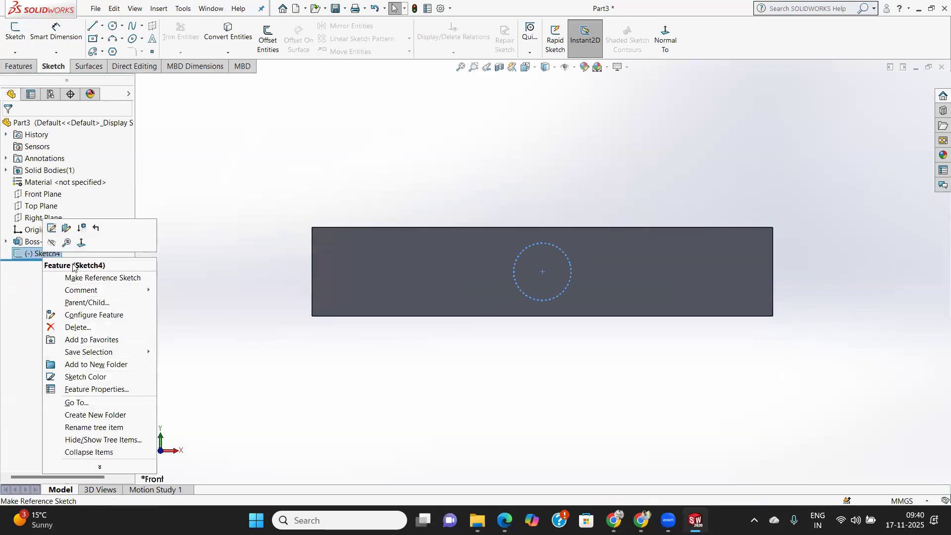
click(78, 327)
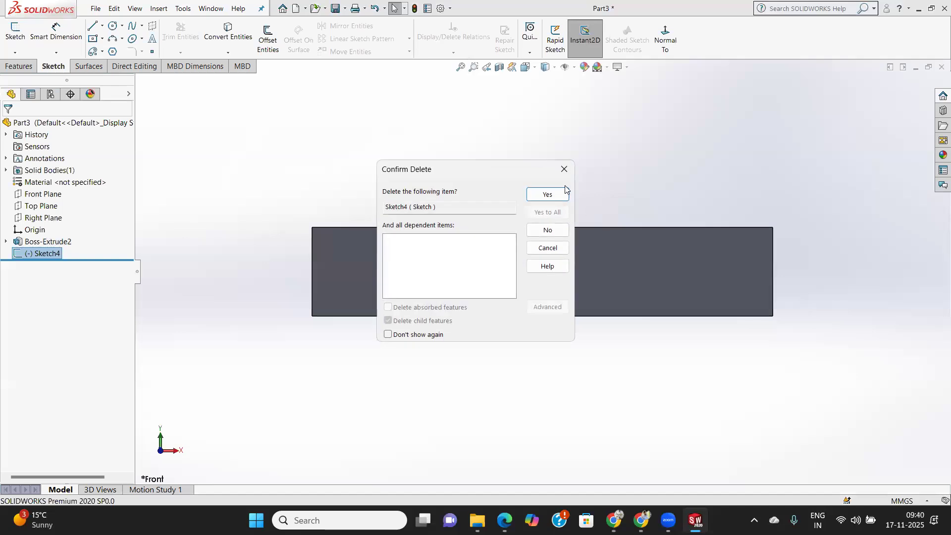
click(547, 194)
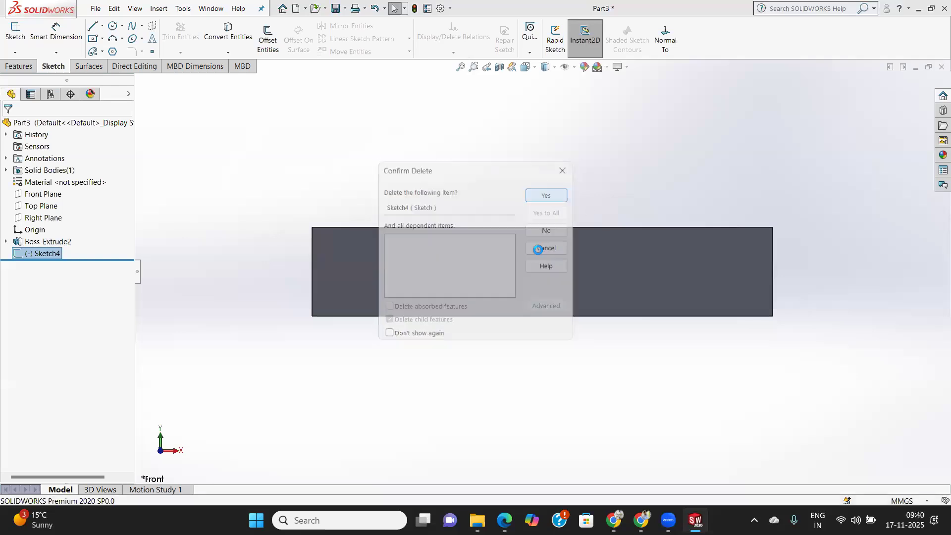
Sketch a circle with a radius of about 6.4 mm at the origin on the Top Plane.
click(28, 207)
click(666, 38)
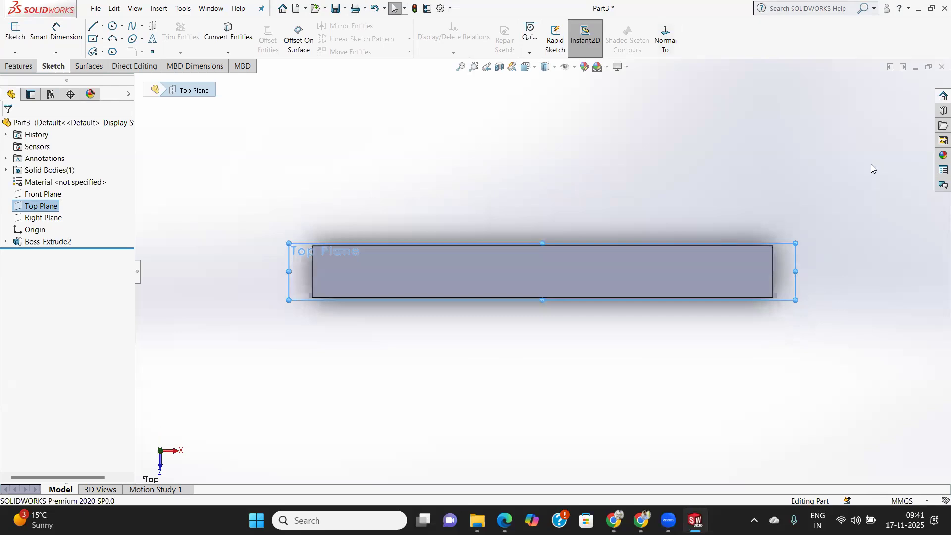
click(113, 25)
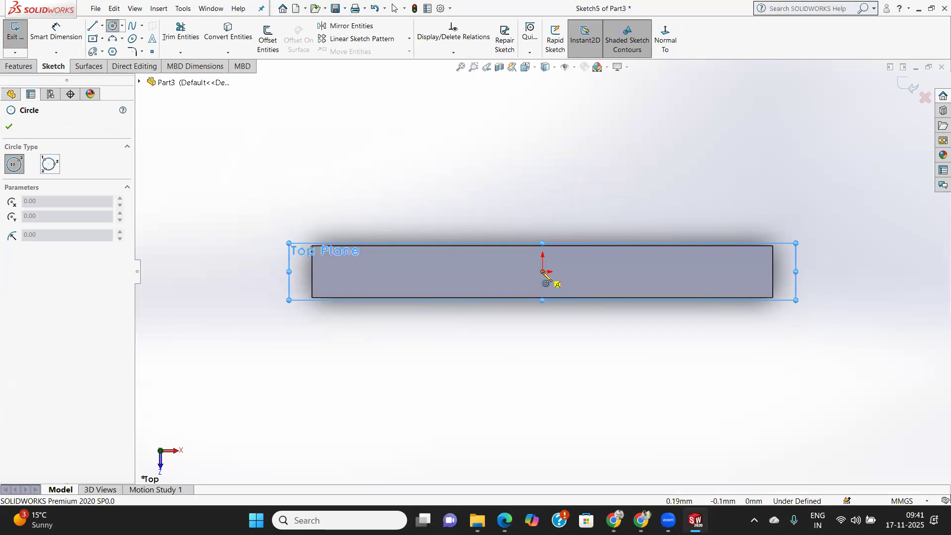
click(543, 272)
click(563, 283)
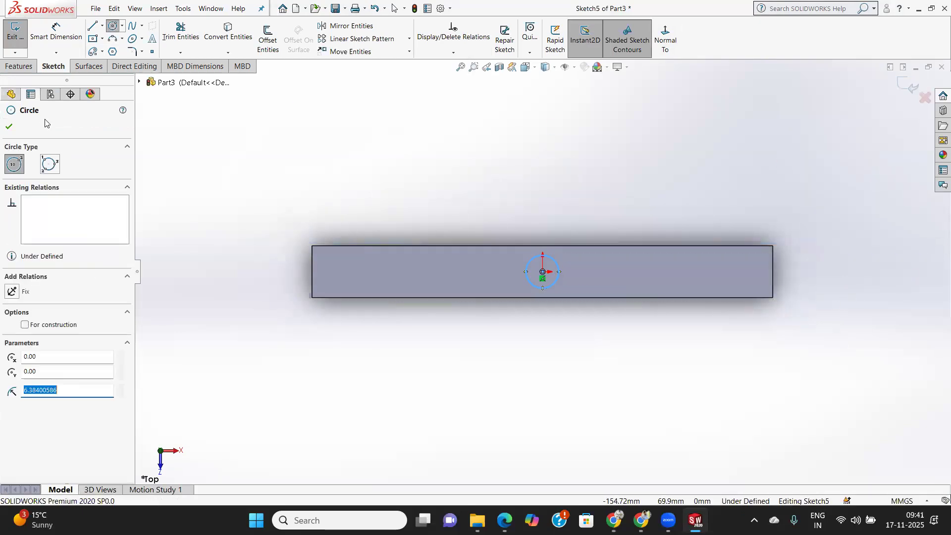
click(9, 128)
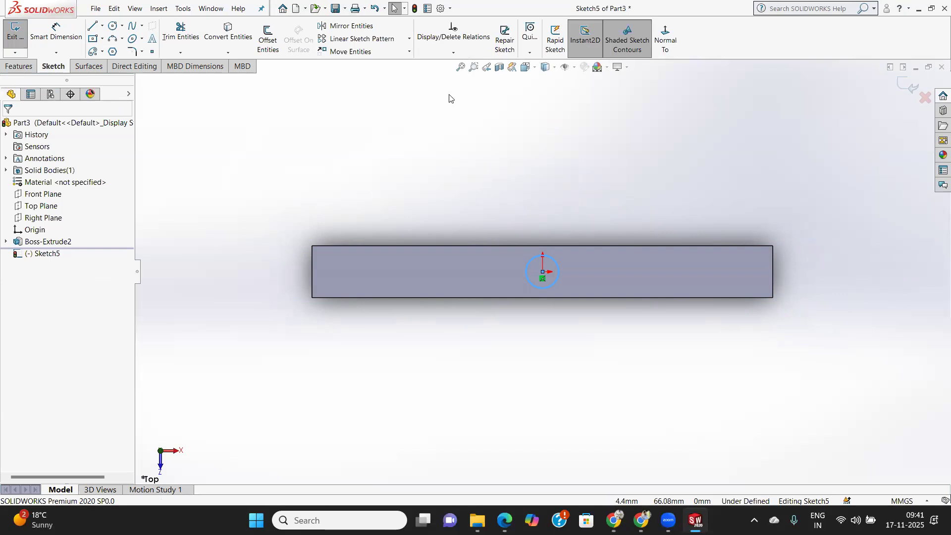
Start an extruded cut of the circle and preview the 20 mm Blind cut in both directions, returning to the original direction.
click(18, 66)
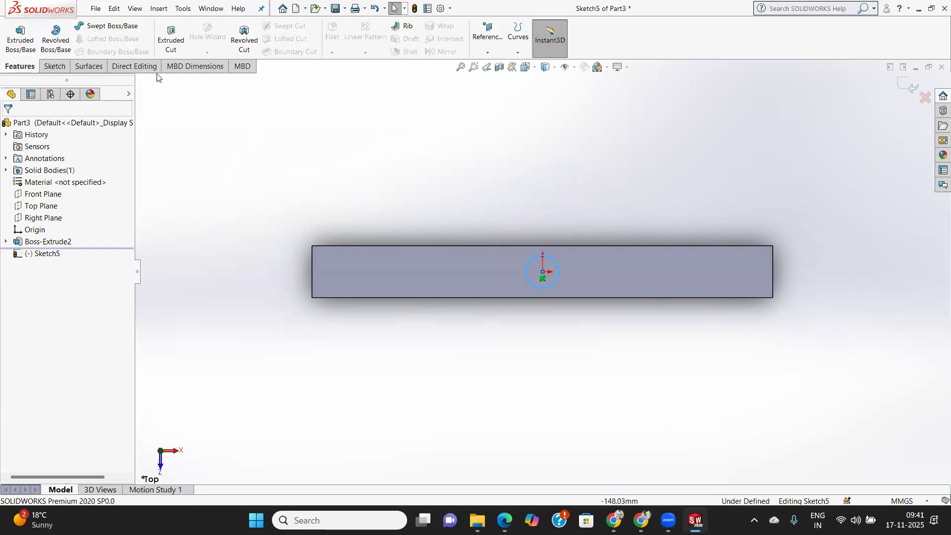
click(171, 37)
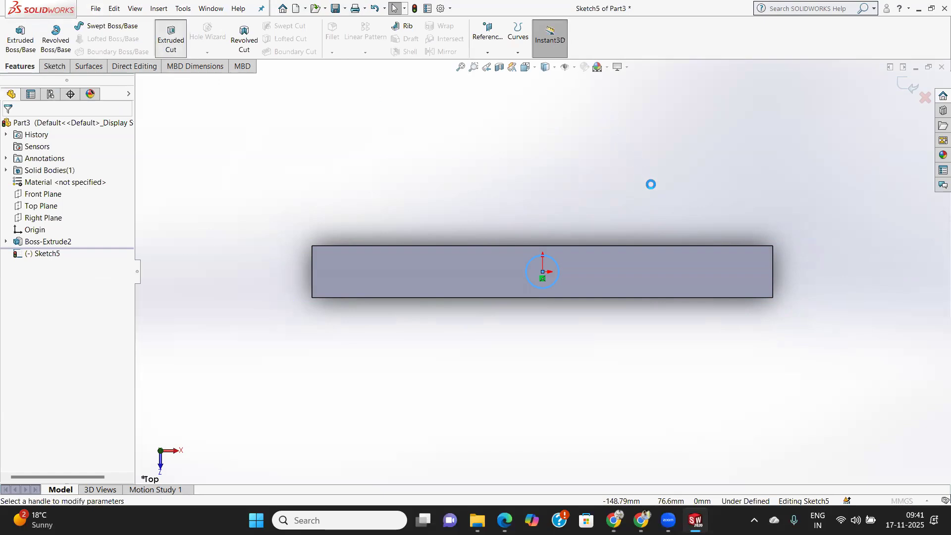
middle_drag(632, 239, 585, 271)
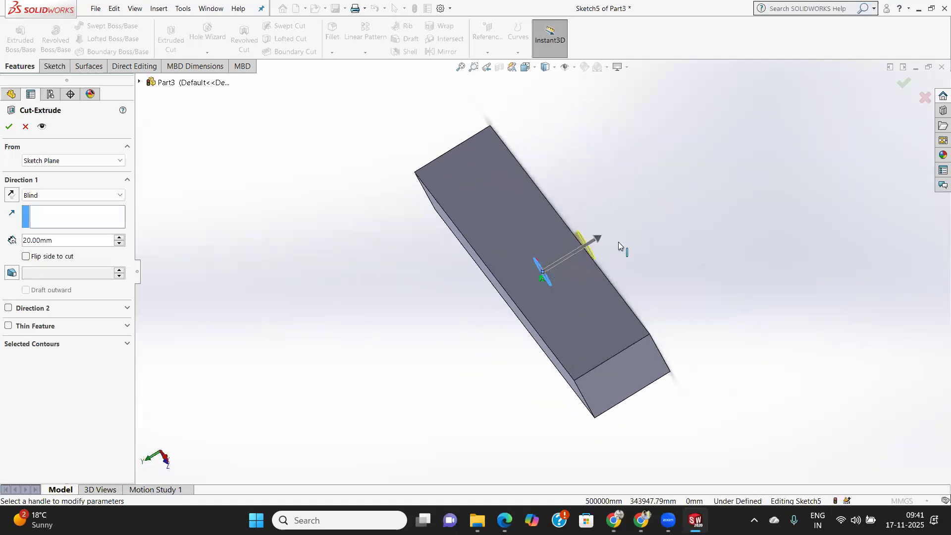
click(11, 195)
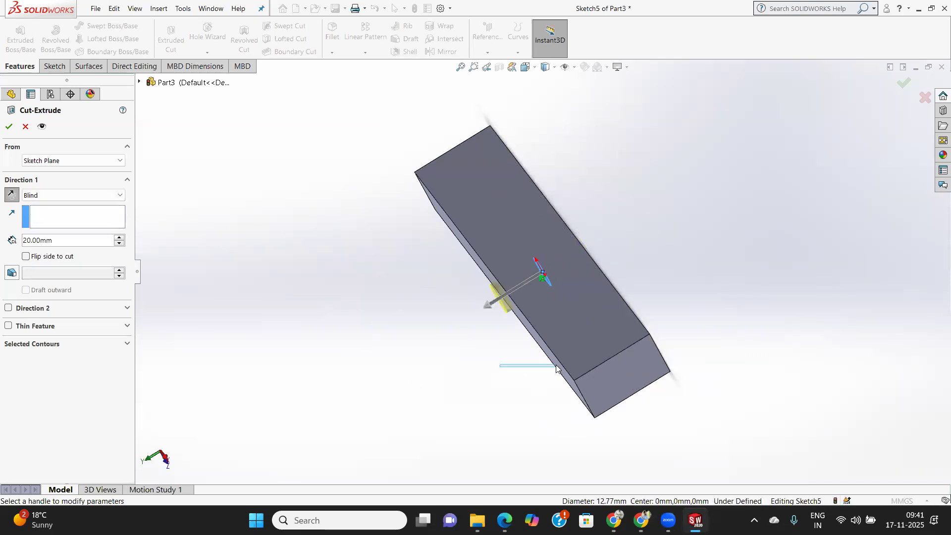
middle_drag(497, 366, 553, 353)
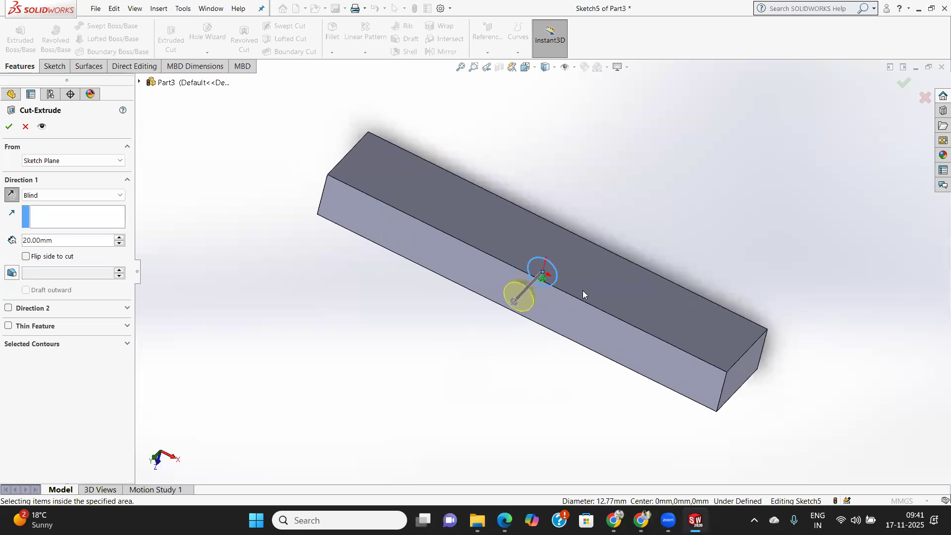
middle_drag(682, 315, 644, 328)
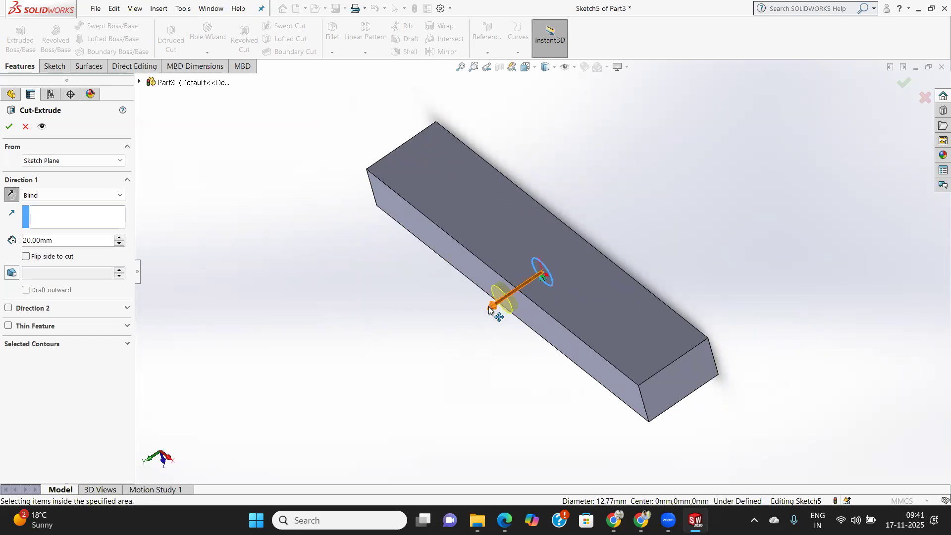
click(11, 195)
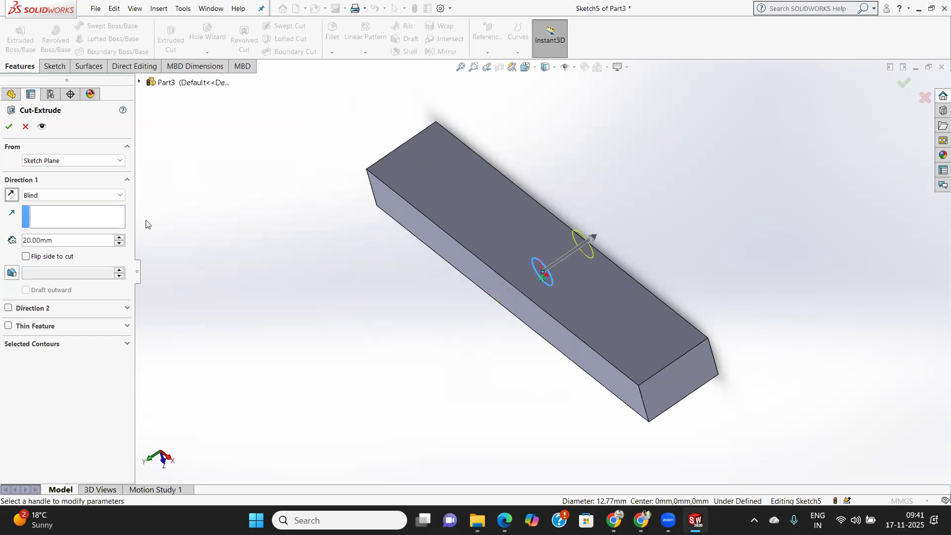
Set the cut's end condition to Through All and inspect its one-sided preview in the block.
middle_drag(695, 306, 677, 323)
click(25, 196)
click(41, 212)
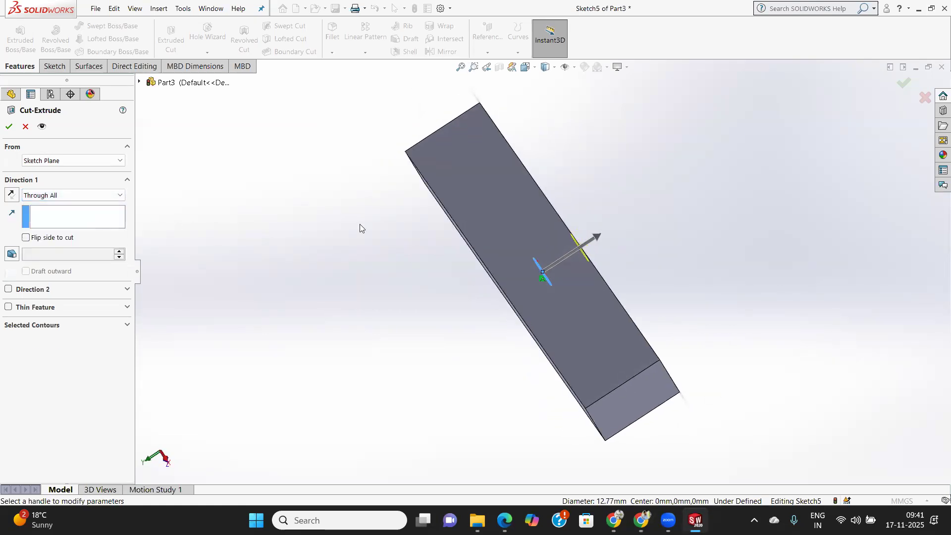
middle_drag(566, 281, 531, 282)
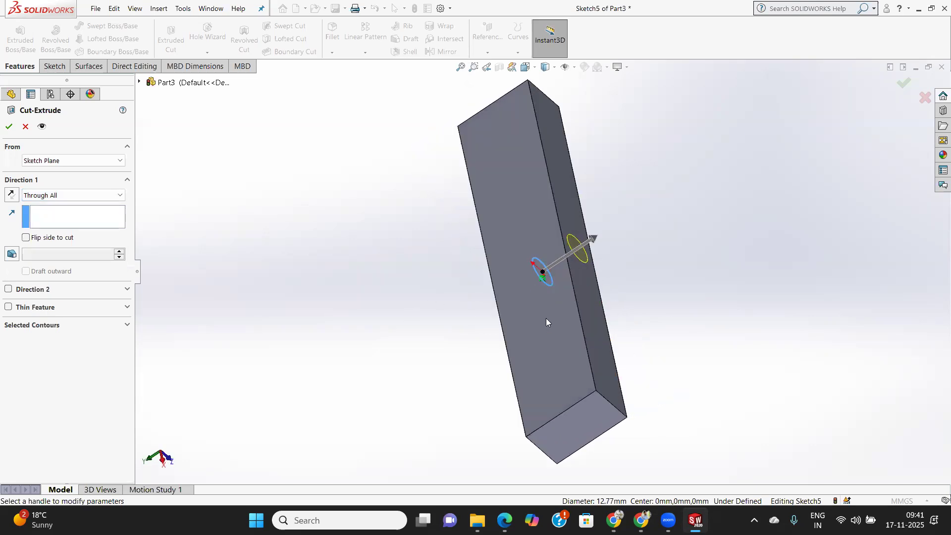
middle_drag(556, 319, 588, 310)
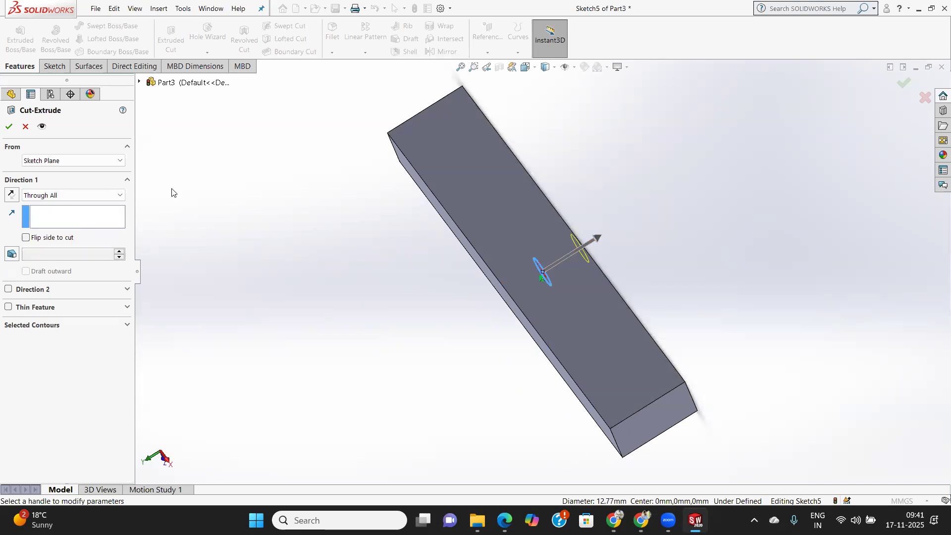
Set the cut's end condition to Through All - Both and inspect the preview on both sides of the Top Plane.
click(68, 197)
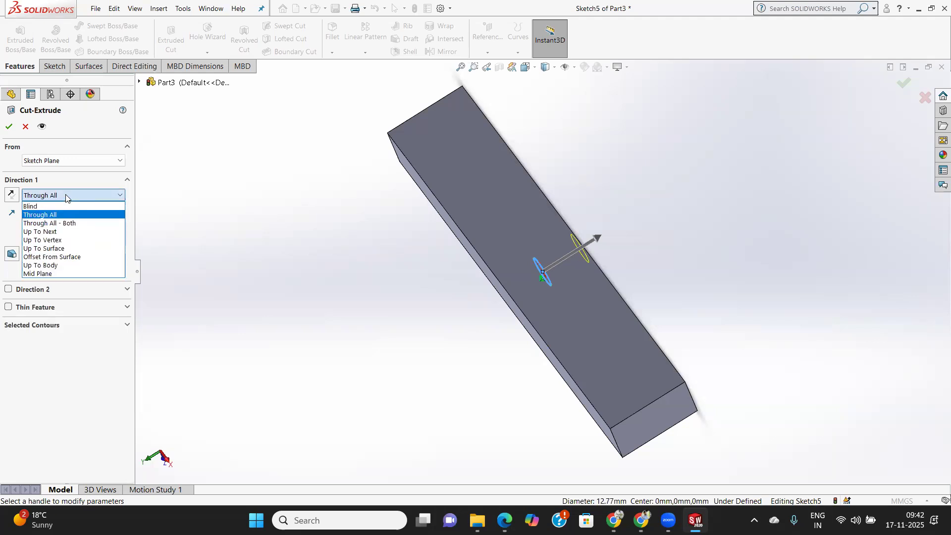
click(73, 224)
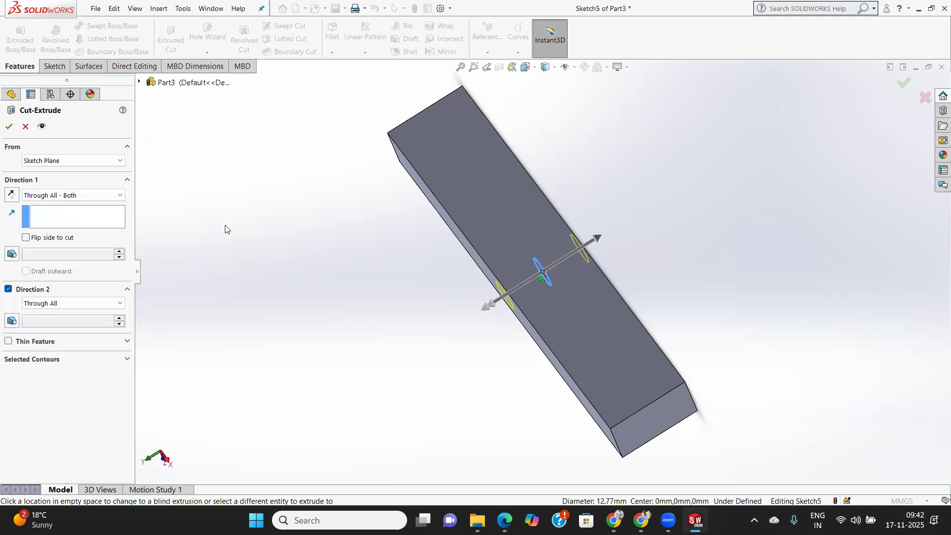
middle_drag(583, 370, 576, 298)
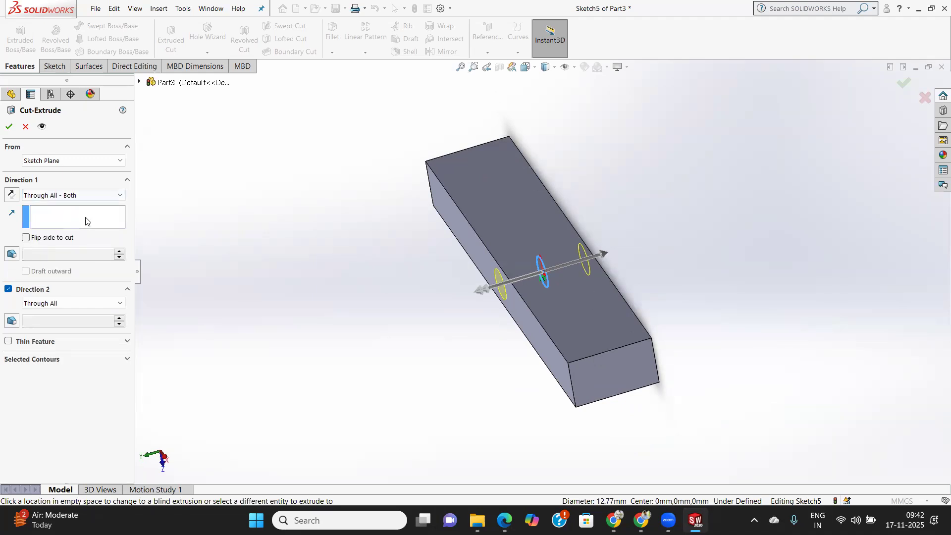
click(87, 196)
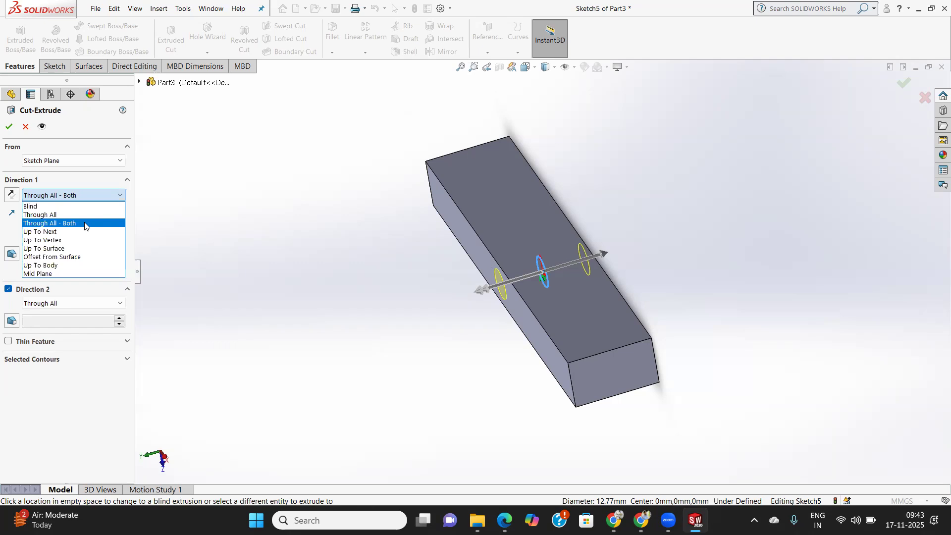
click(698, 382)
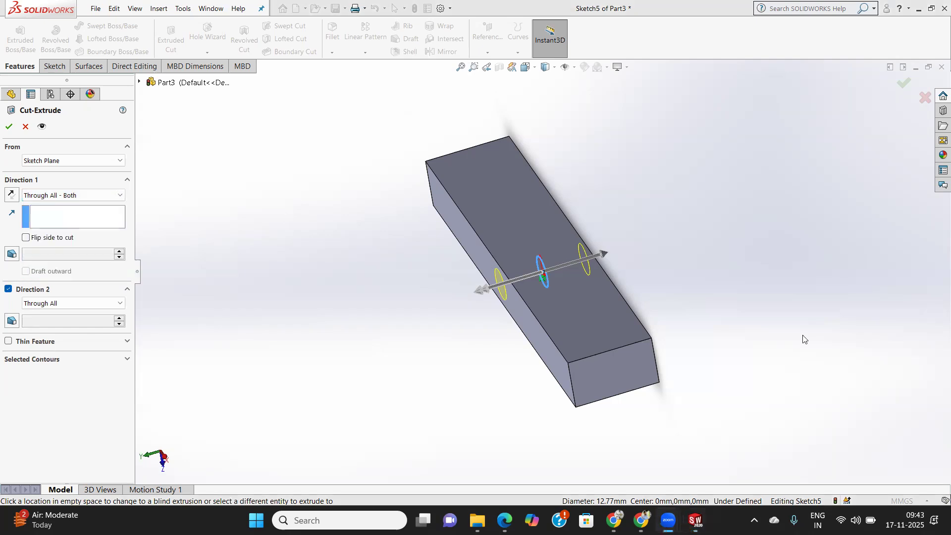